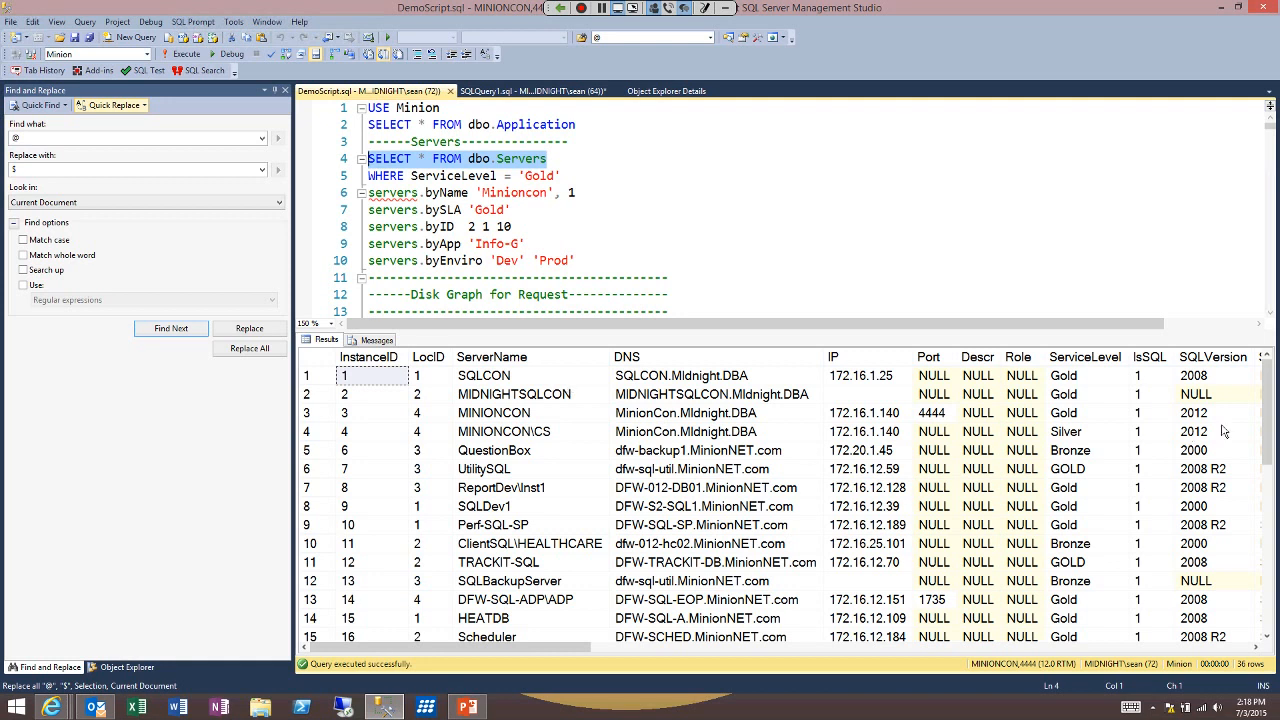
# - Enlarge the results grid, examine the ServiceLevel column, and highlight the MINIONCON\CS row
pyautogui.click(1085, 357)
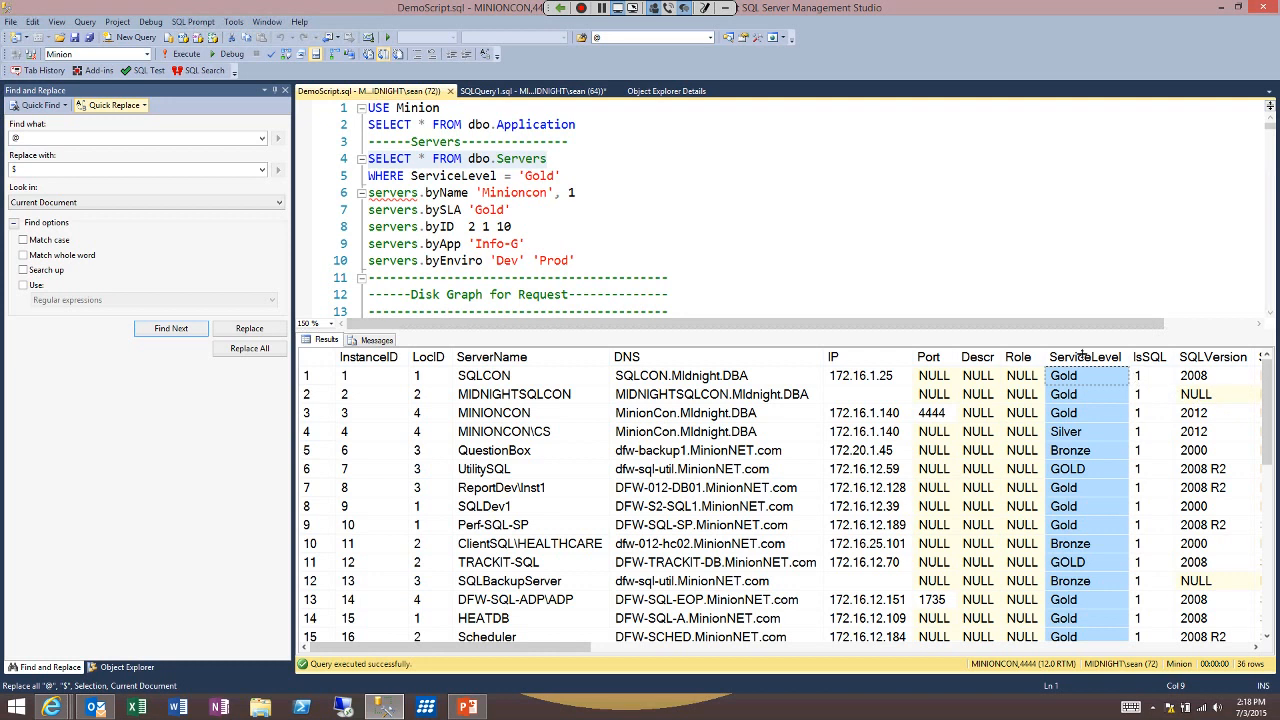
pyautogui.moveTo(1057, 331); pyautogui.dragTo(1057, 290)
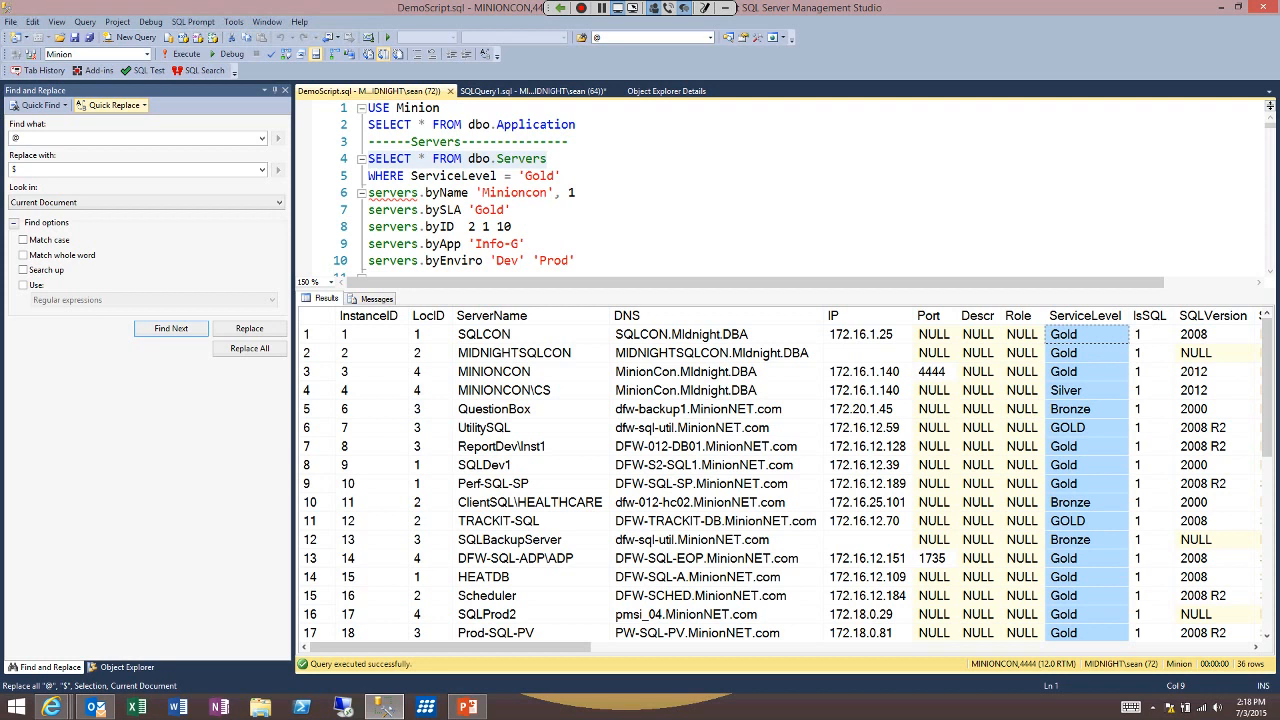
pyautogui.click(1087, 335)
pyautogui.press('Down')
pyautogui.press('Down')
pyautogui.press('Down')
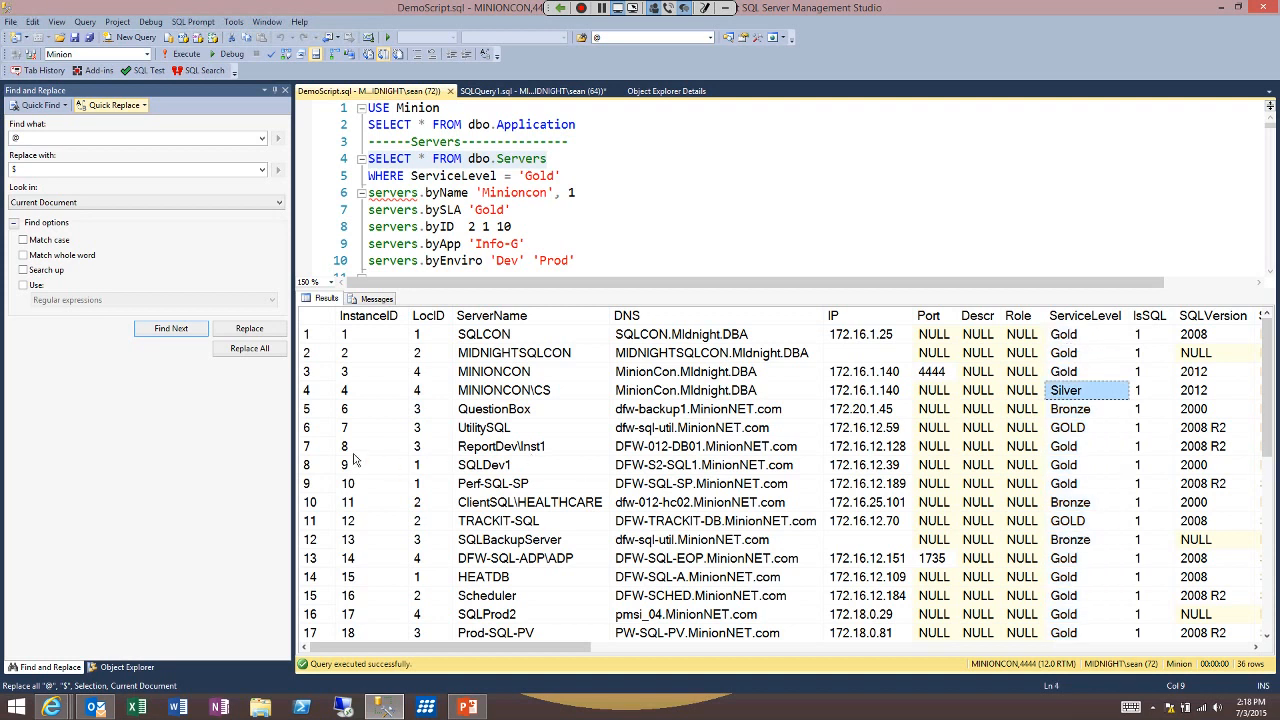
pyautogui.press('Home')
pyautogui.hotkey('shift', 'space')
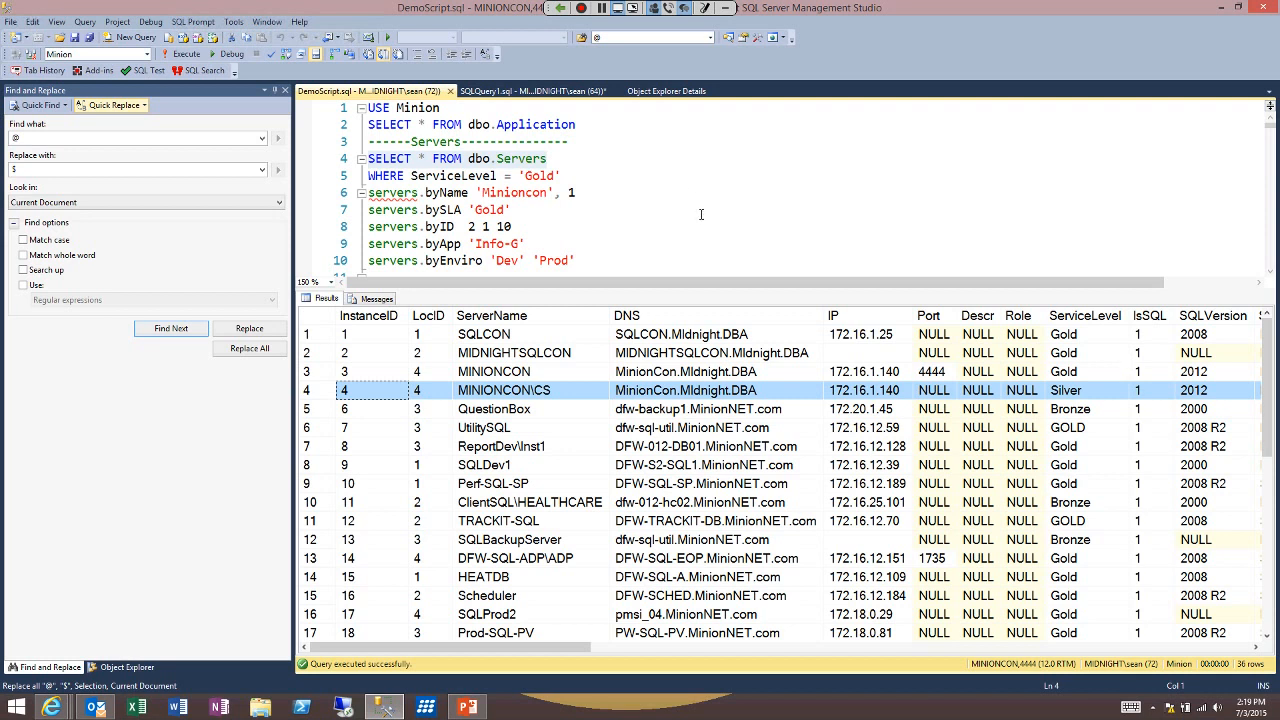
# - Run the dbo.Servers query together with its WHERE ServiceLevel = 'Gold' filter
pyautogui.click(688, 177)
pyautogui.hotkey('shift', 'Up')
pyautogui.hotkey('shift', 'Home')
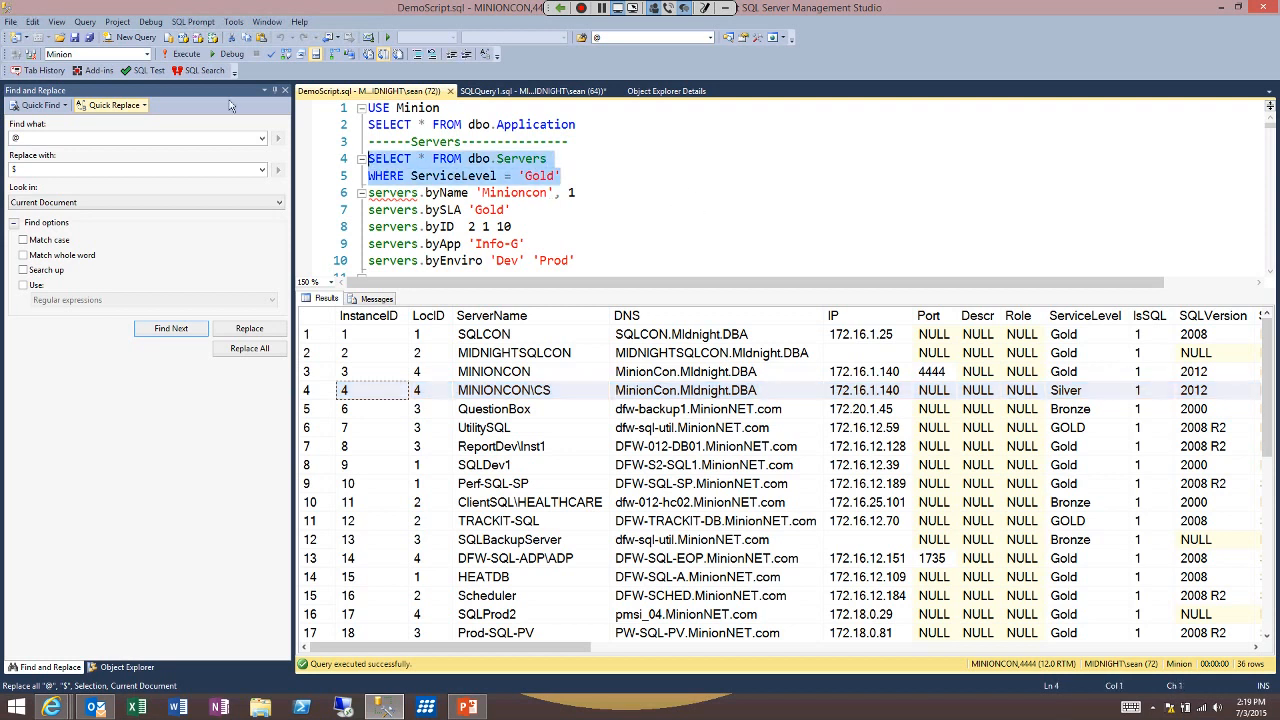
pyautogui.click(192, 56)
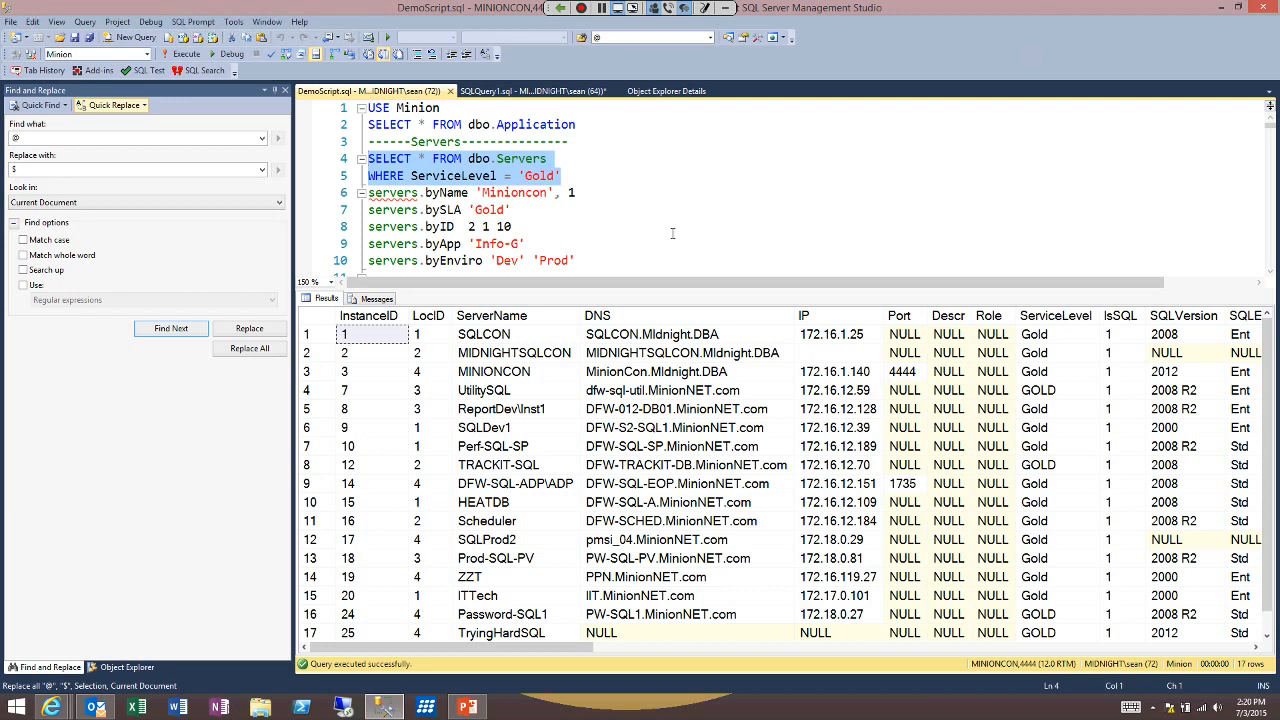
# - Examine the servers procedure calls in the script one by one, from byName through bySLA, byID and byApp to byEnviro
pyautogui.press('Down')
pyautogui.scroll(-1, 672, 233)
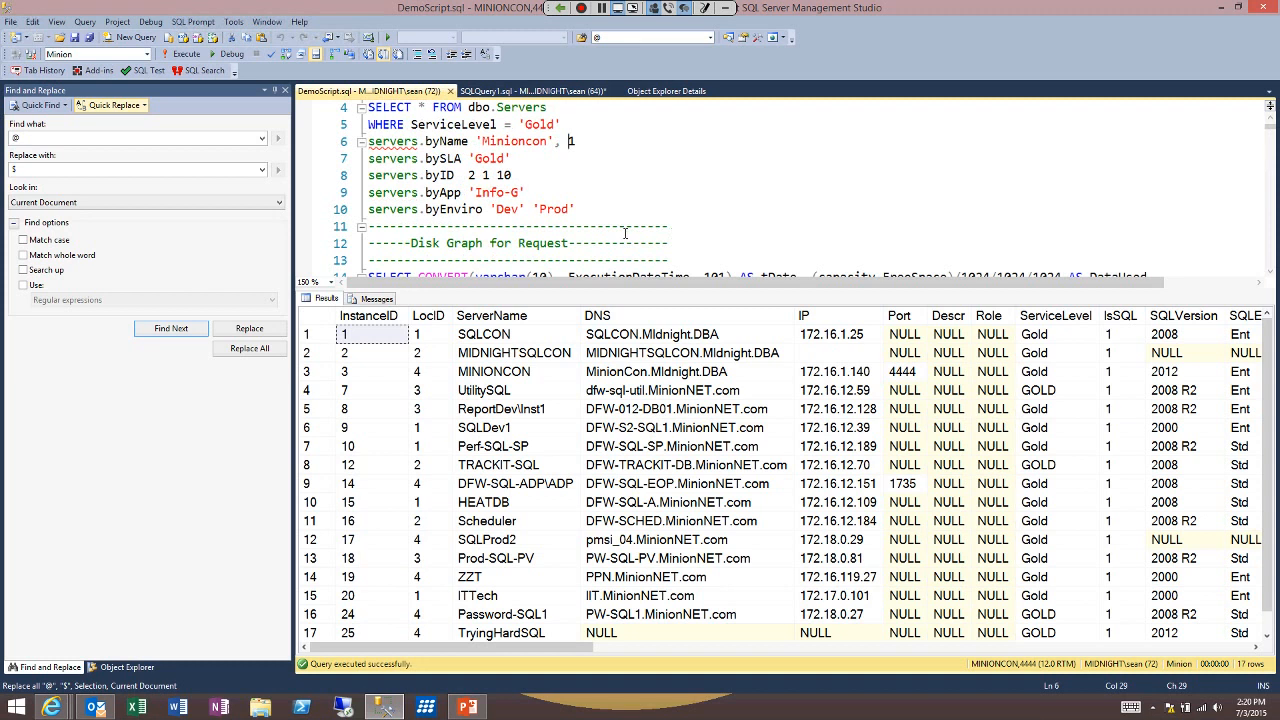
pyautogui.press('Home')
pyautogui.hotkey('ctrl', 'shift', 'Right')
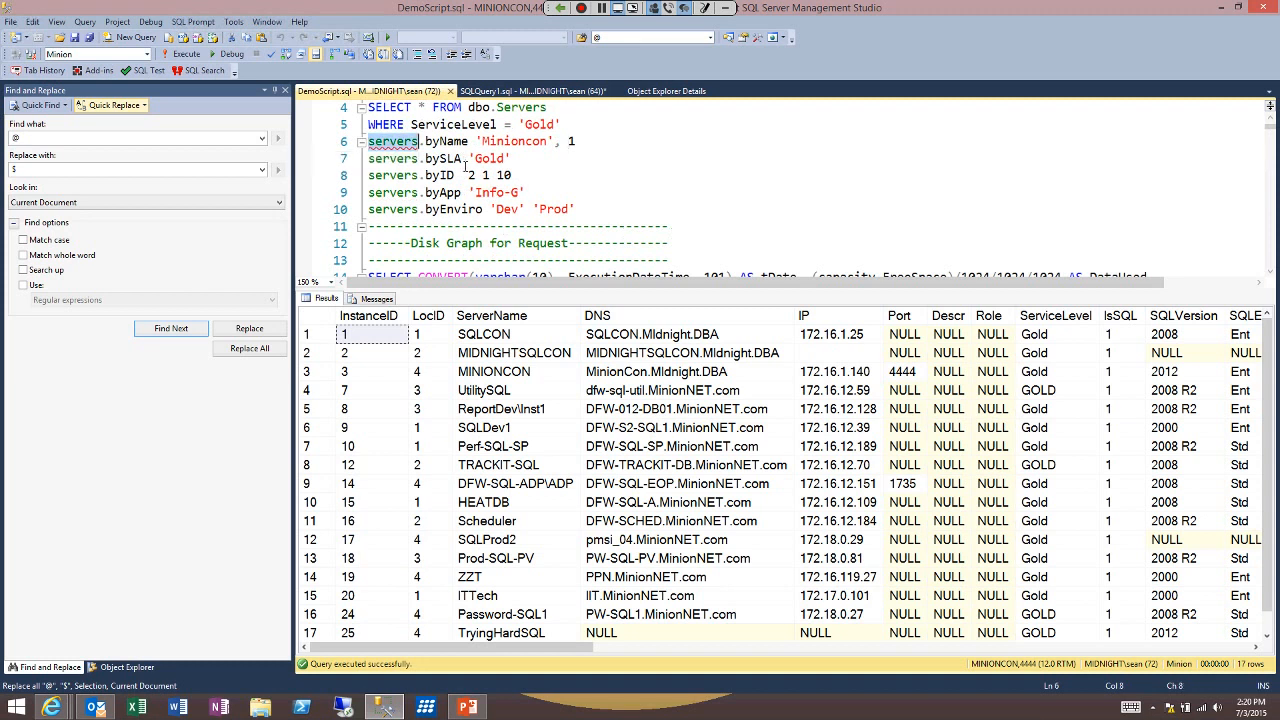
pyautogui.hotkey('ctrl', 'Right')
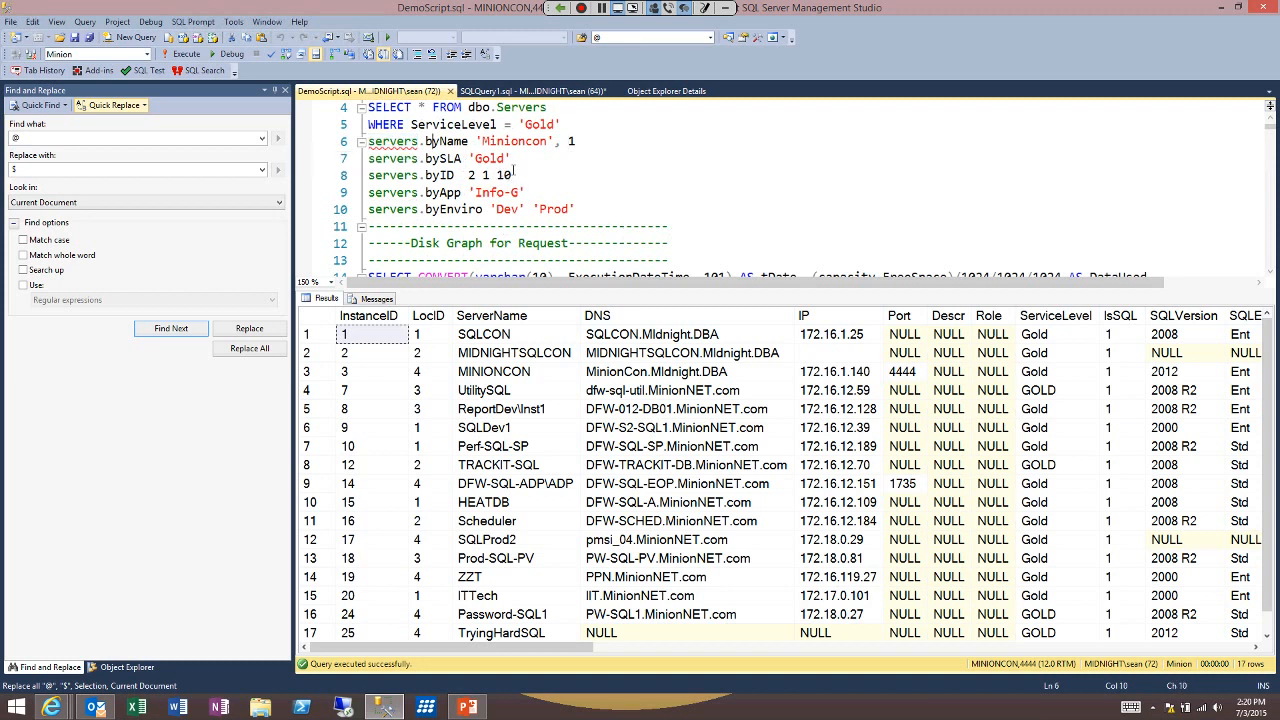
pyautogui.hotkey('ctrl', 'shift', 'Right')
pyautogui.press('Down')
pyautogui.hotkey('ctrl', 'Left')
pyautogui.hotkey('ctrl', 'shift', 'Right')
pyautogui.press('Down')
pyautogui.hotkey('ctrl', 'Left')
pyautogui.hotkey('ctrl', 'shift', 'Right')
pyautogui.press('Down')
pyautogui.hotkey('ctrl', 'Left')
pyautogui.hotkey('ctrl', 'shift', 'Right')
pyautogui.press('Down')
pyautogui.hotkey('ctrl', 'Left')
pyautogui.hotkey('ctrl', 'shift', 'Right')
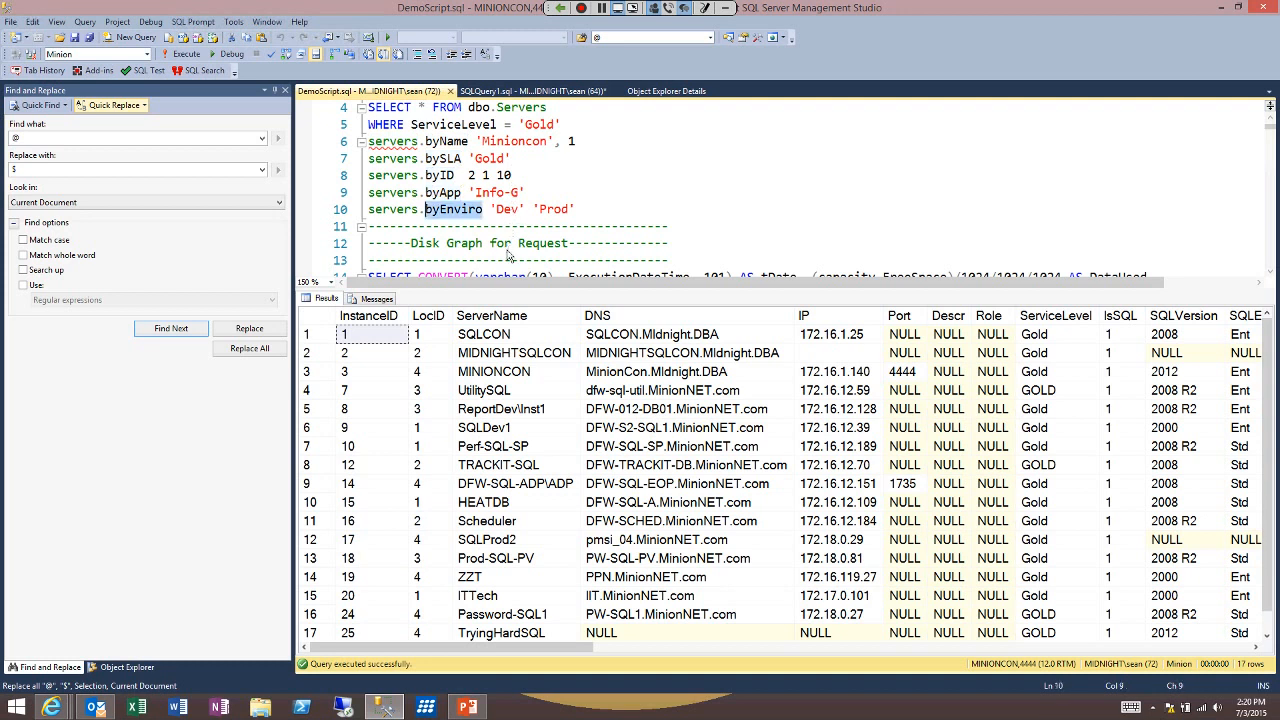
# - Run servers.byName 'Minioncon' without its second parameter
pyautogui.press('Left')
pyautogui.moveTo(554, 142); pyautogui.dragTo(368, 143)
pyautogui.click(198, 60)
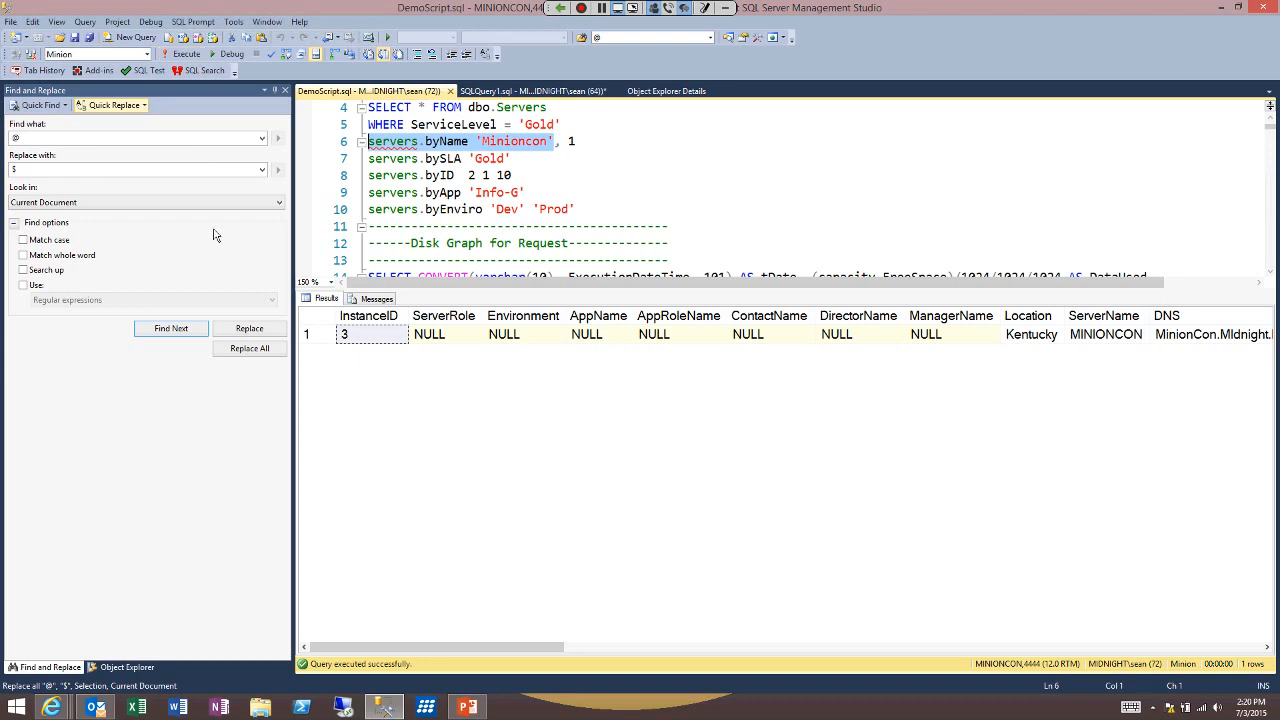
# - Examine the returned row's location, server name, role, environment, application, contact, director and manager fields
pyautogui.click(1032, 335)
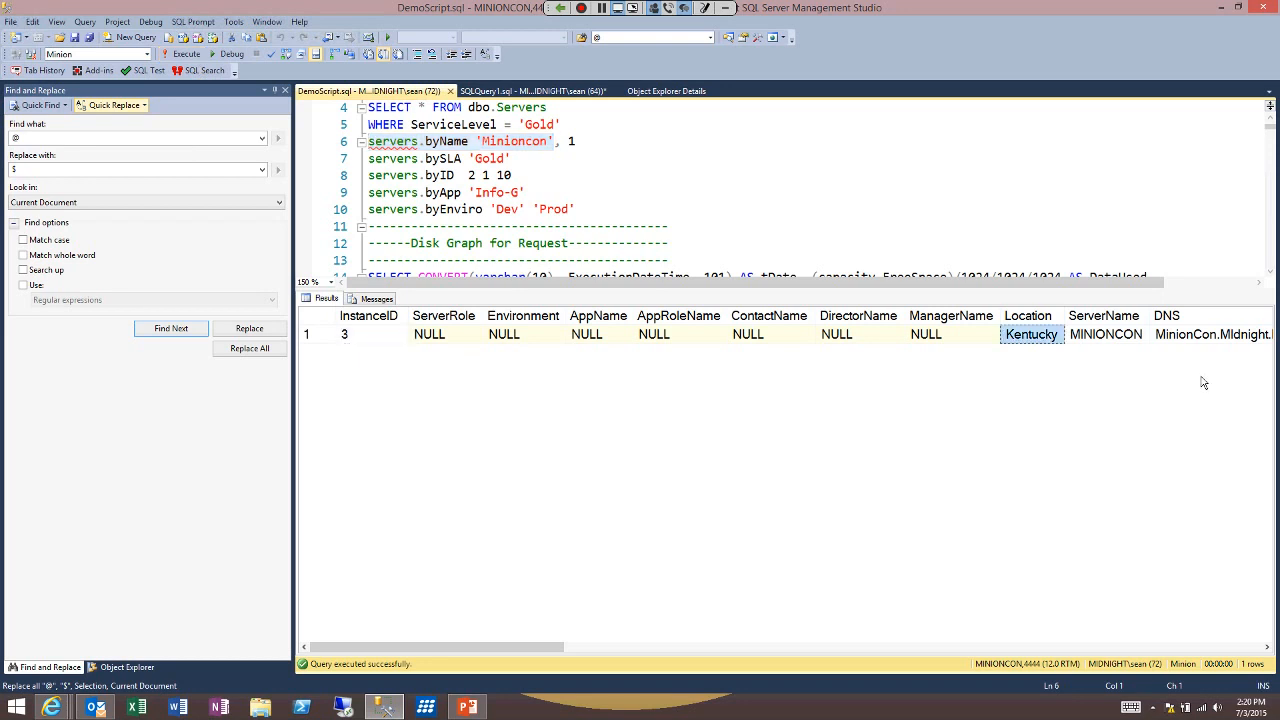
pyautogui.click(1106, 335)
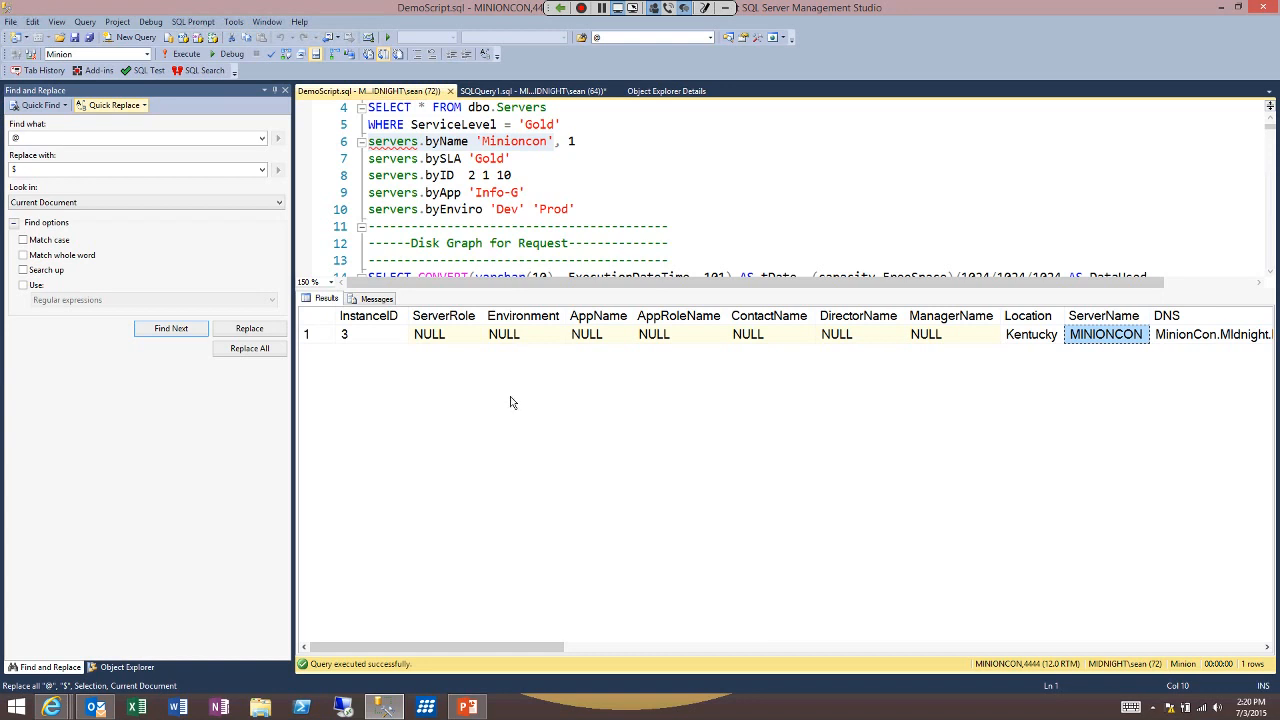
pyautogui.click(430, 335)
pyautogui.click(514, 335)
pyautogui.click(587, 335)
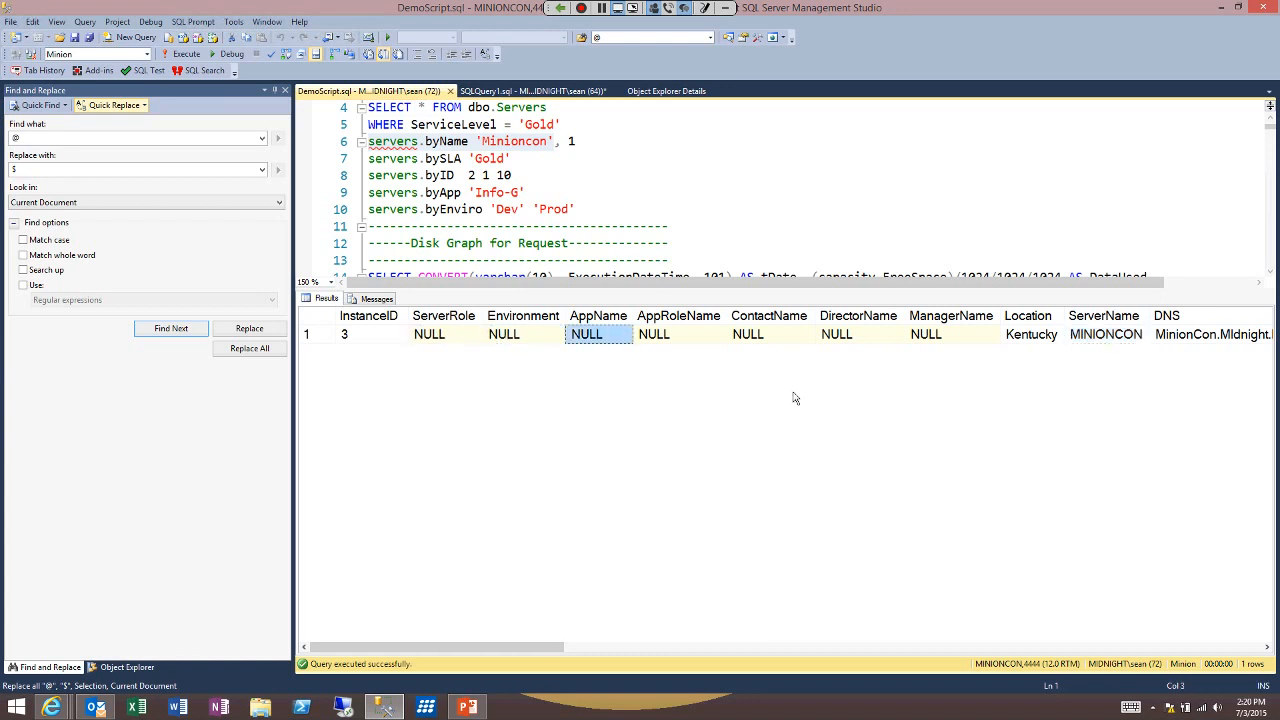
pyautogui.click(662, 334)
pyautogui.click(761, 335)
pyautogui.click(846, 335)
pyautogui.click(935, 334)
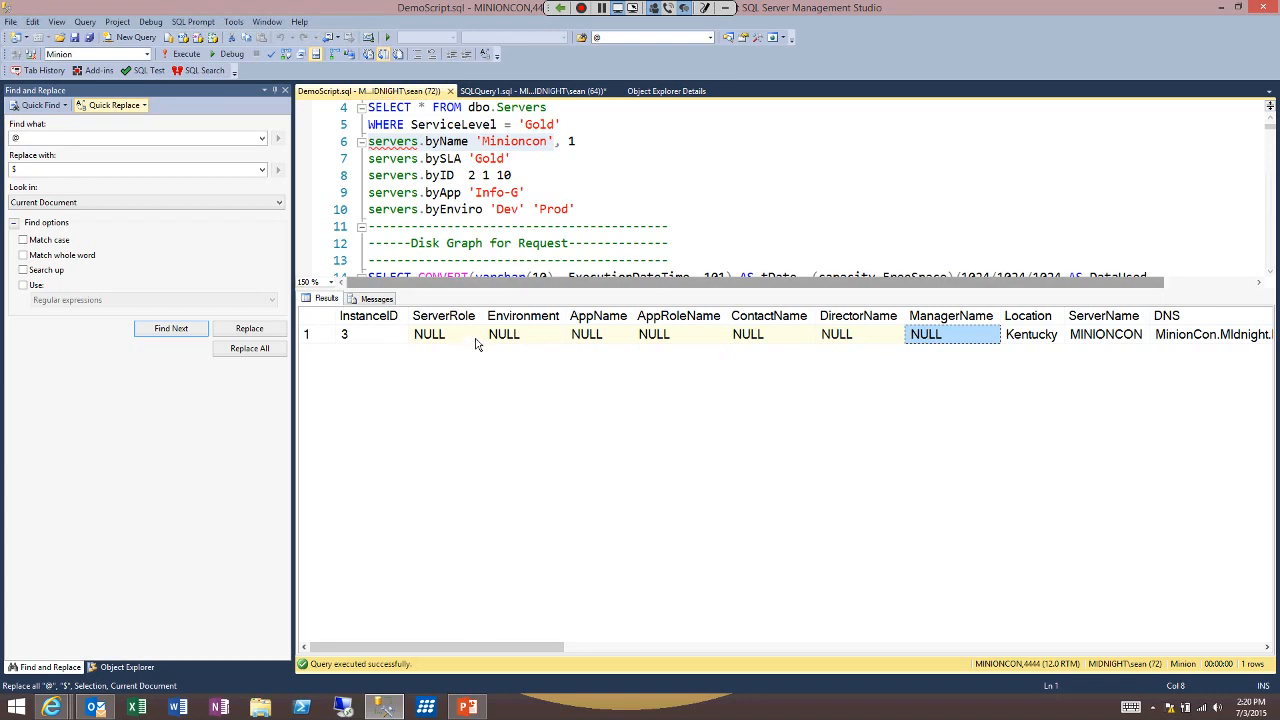
# - Widen the query area and run servers.byName 'Minioncon', 1 with its second parameter included
pyautogui.click(712, 163)
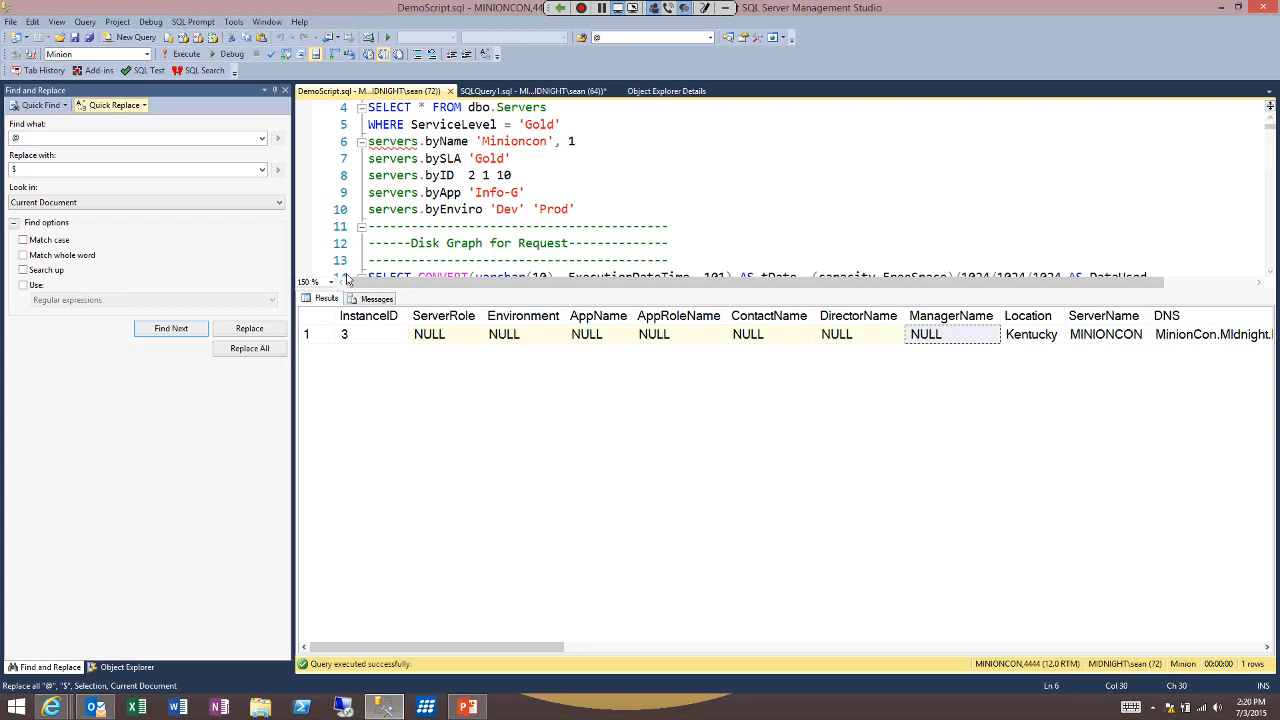
pyautogui.moveTo(294, 290); pyautogui.dragTo(233, 300)
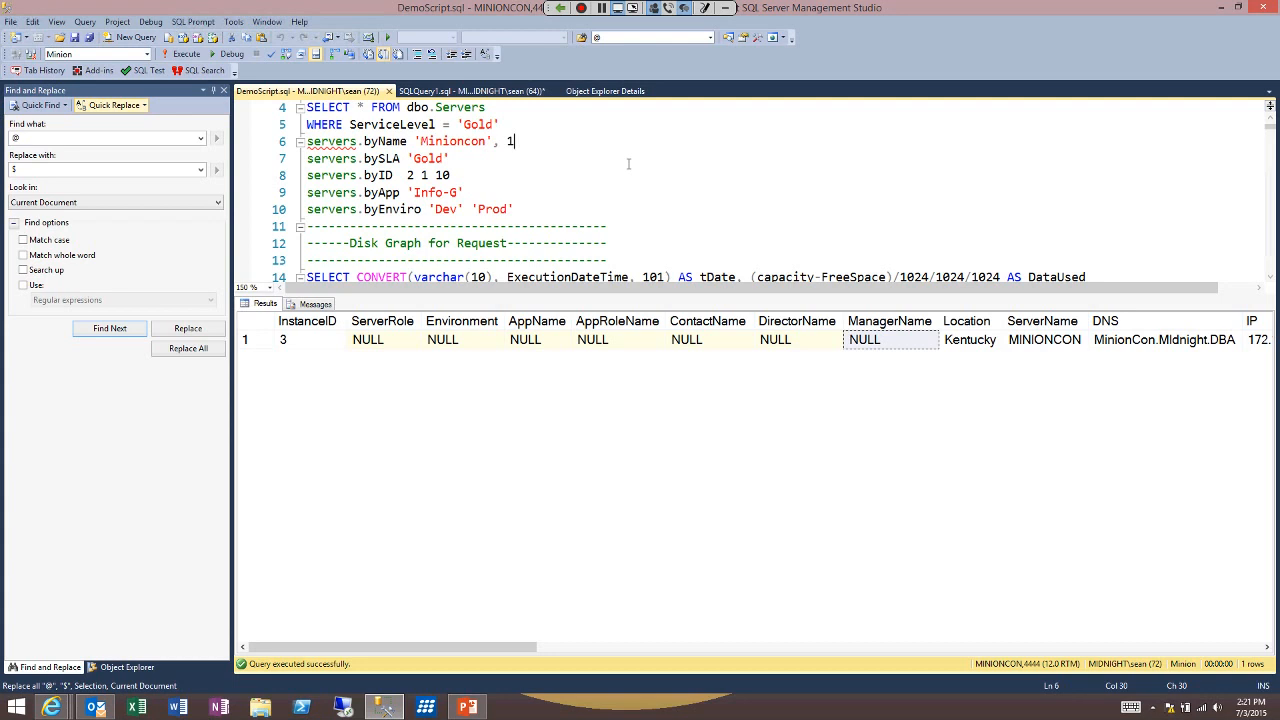
pyautogui.hotkey('ctrl', 'shift', 'Left')
pyautogui.hotkey('ctrl', 'shift', 'Left')
pyautogui.hotkey('ctrl', 'shift', 'Left')
pyautogui.hotkey('ctrl', 'shift', 'Left')
pyautogui.hotkey('ctrl', 'shift', 'Left')
pyautogui.hotkey('ctrl', 'shift', 'Left')
pyautogui.hotkey('ctrl', 'shift', 'Left')
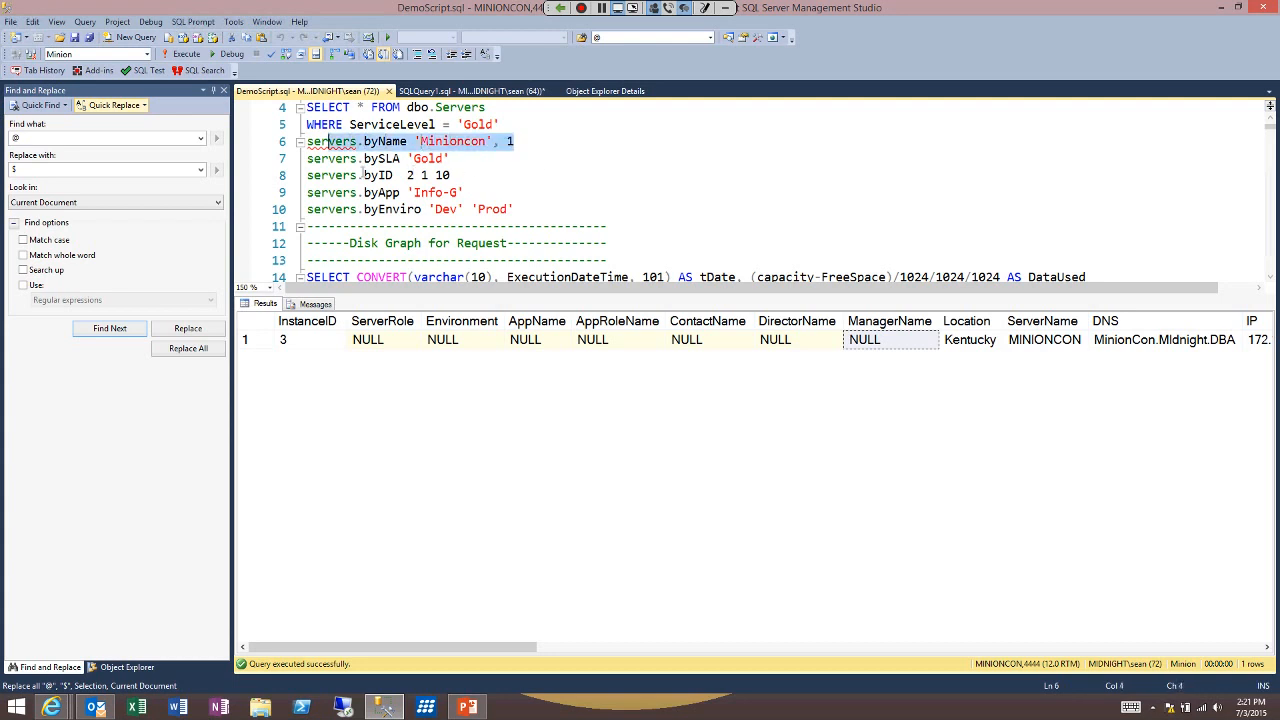
pyautogui.press('F5')
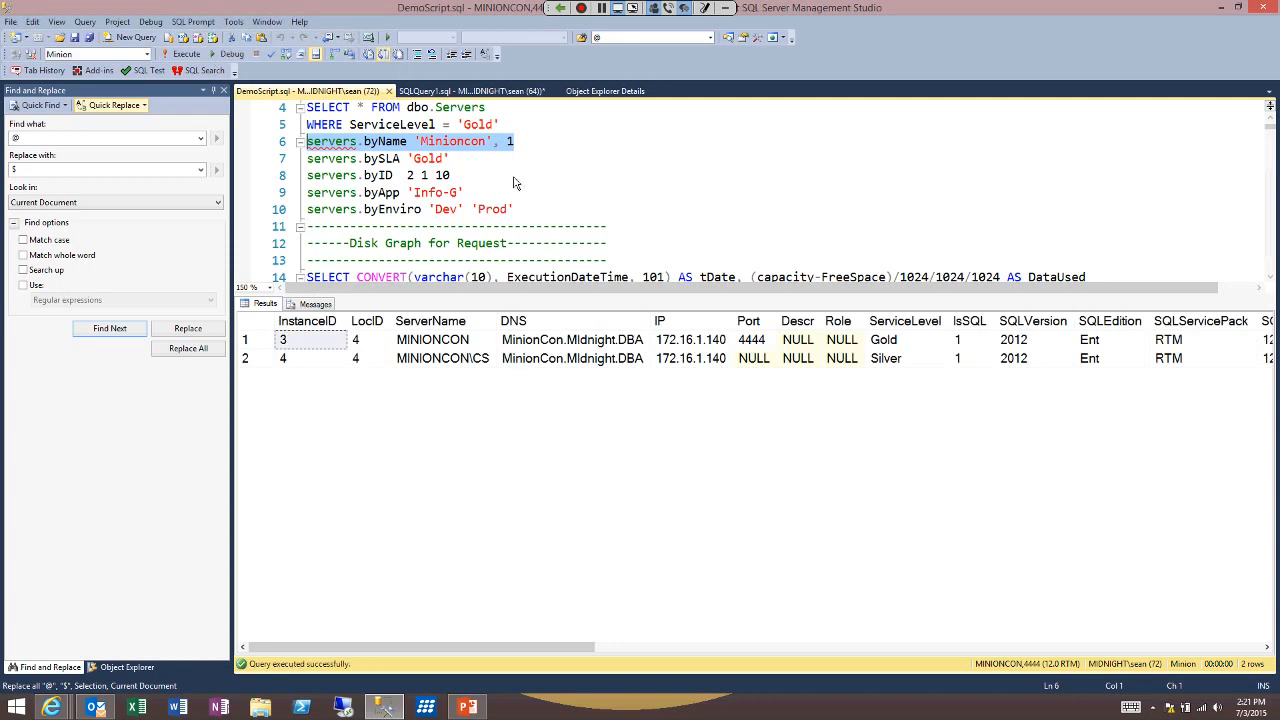
# - Examine the ServerName values of the returned MINIONCON and MINIONCON\CS rows
pyautogui.press('F6')
pyautogui.press('Right')
pyautogui.press('Right')
pyautogui.press('Down')
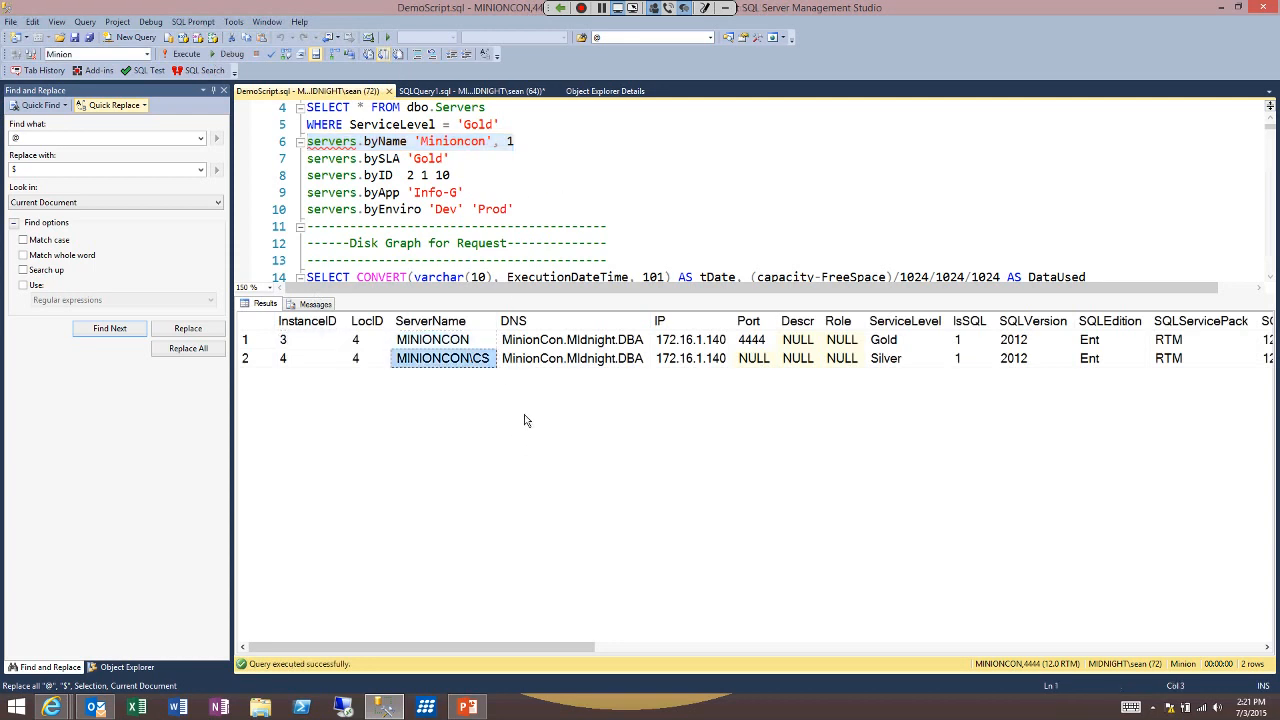
pyautogui.press('Up')
pyautogui.press('Down')
pyautogui.hotkey('shift', 'Up')
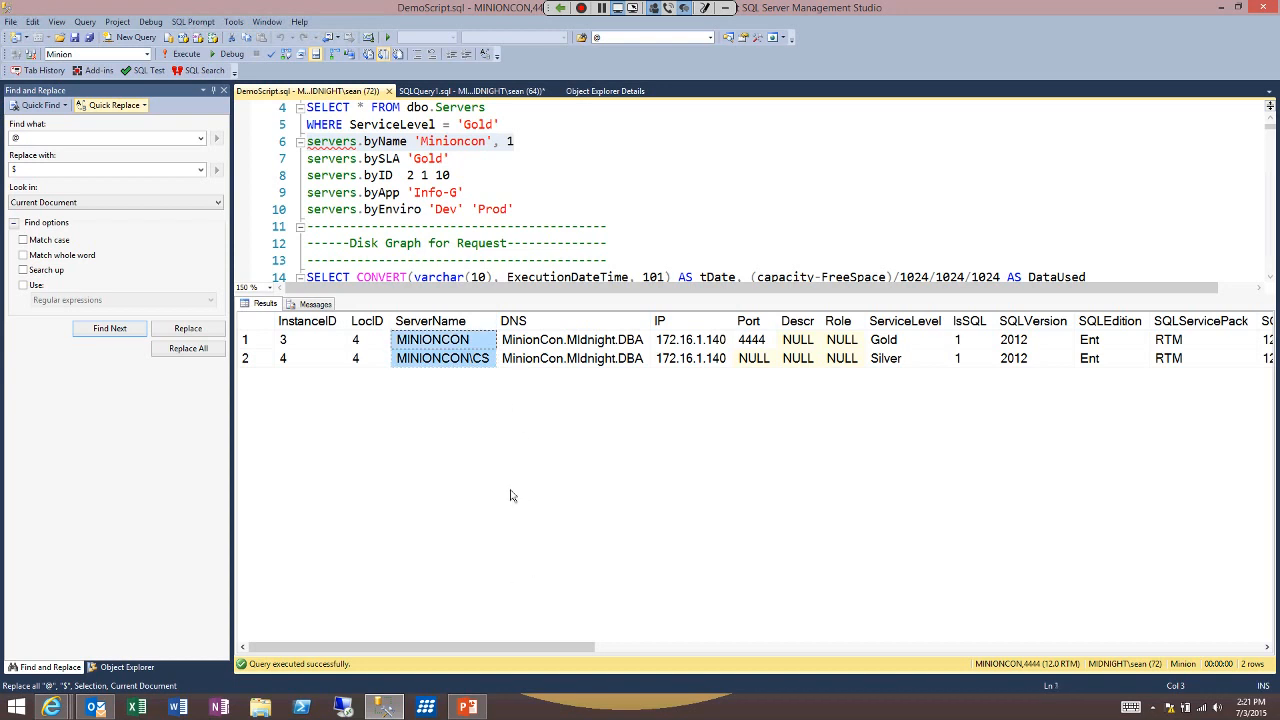
# - Run servers.bySLA 'Gold' from the script
pyautogui.click(612, 146)
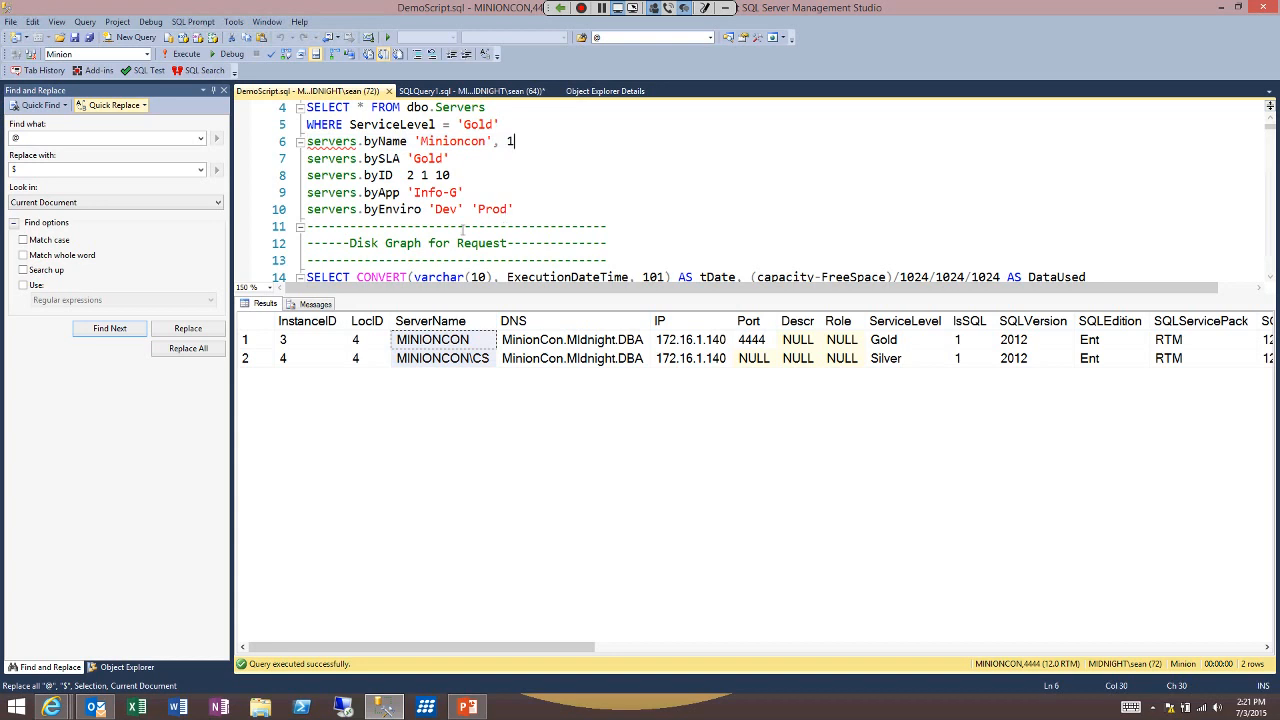
pyautogui.doubleClick(382, 192)
pyautogui.moveTo(452, 158); pyautogui.dragTo(306, 158)
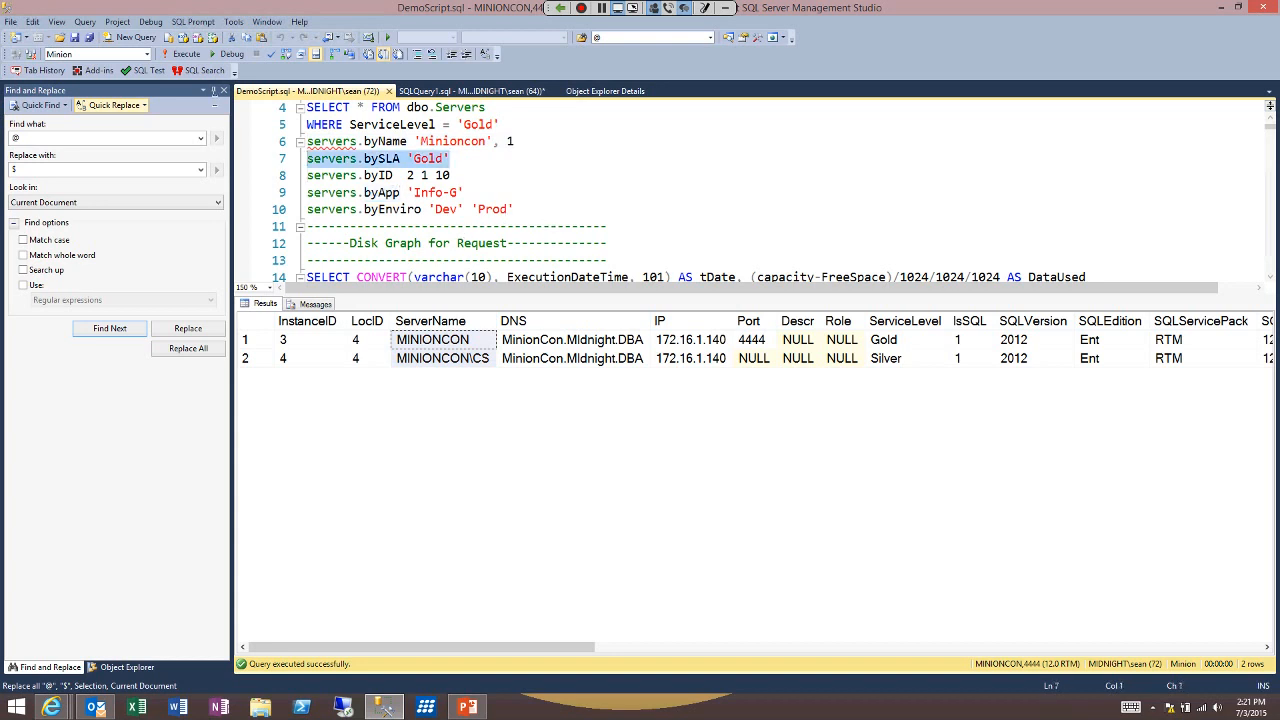
pyautogui.press('F5')
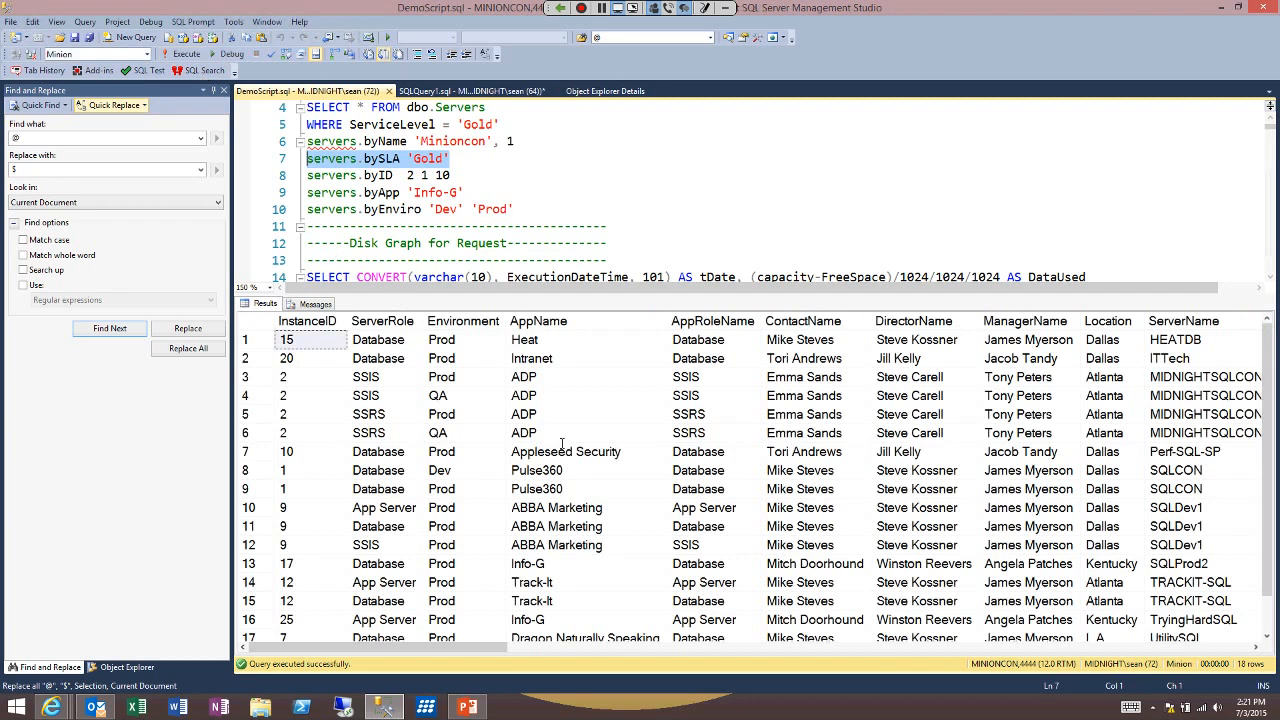
# - Examine the result columns from ServerRole through ServerName, and highlight rows 3 to 6 belonging to InstanceID 2
pyautogui.click(383, 321)
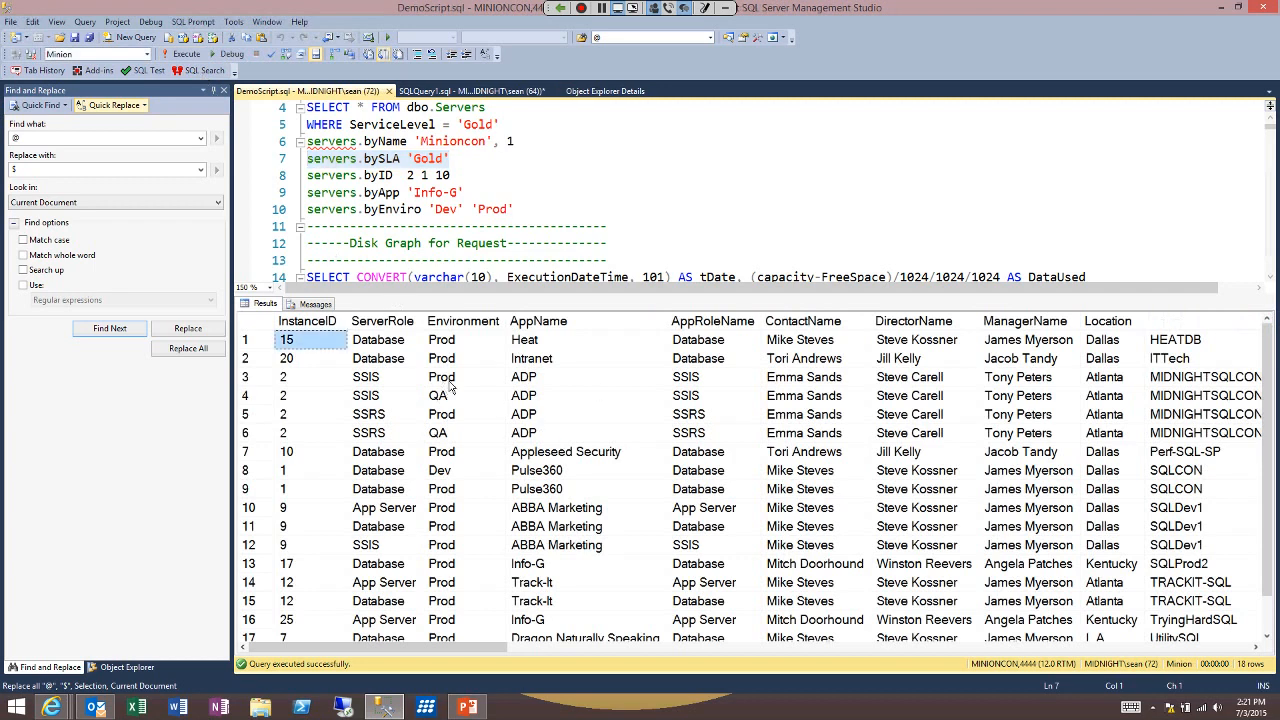
pyautogui.press('Right')
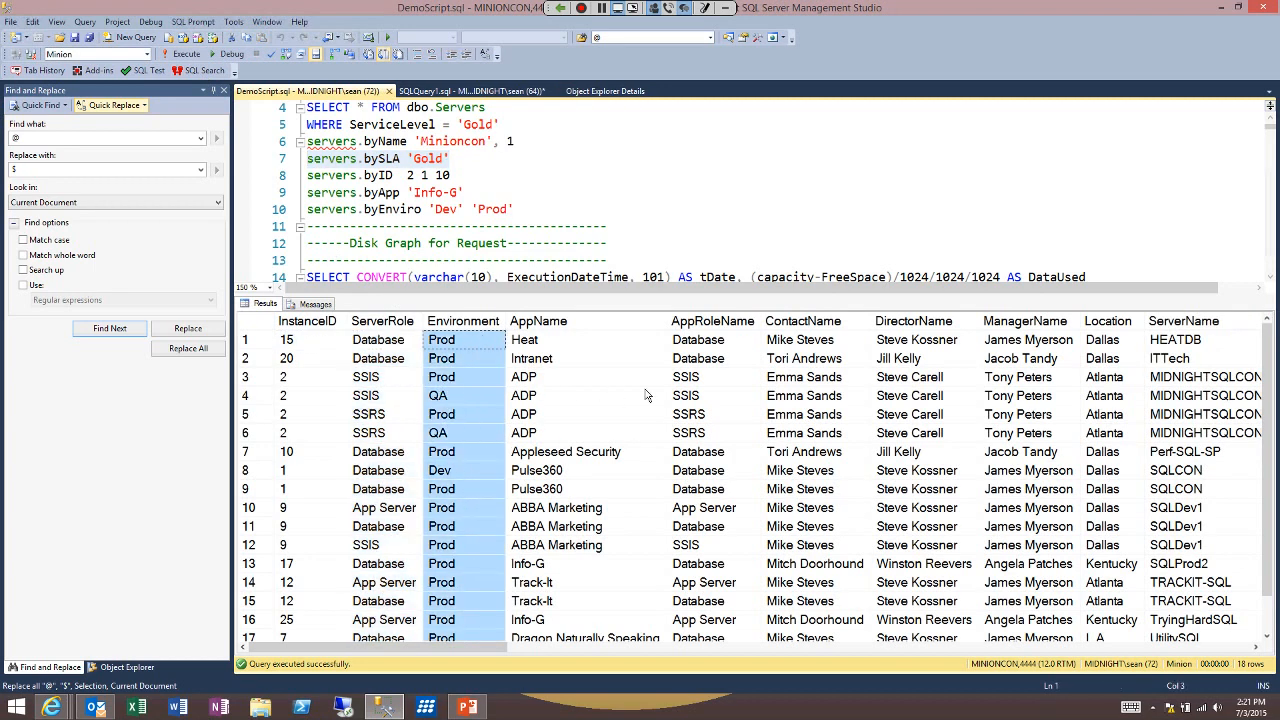
pyautogui.press('Right')
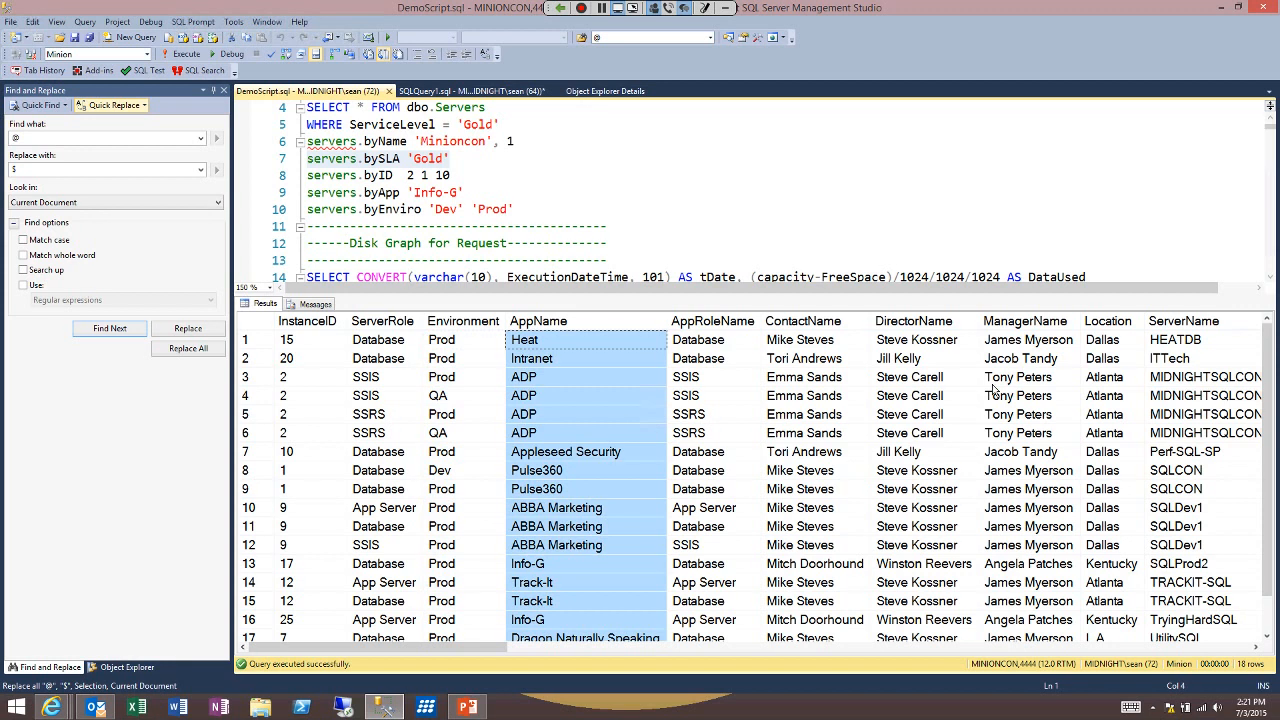
pyautogui.press('Right')
pyautogui.press('Right')
pyautogui.press('Right')
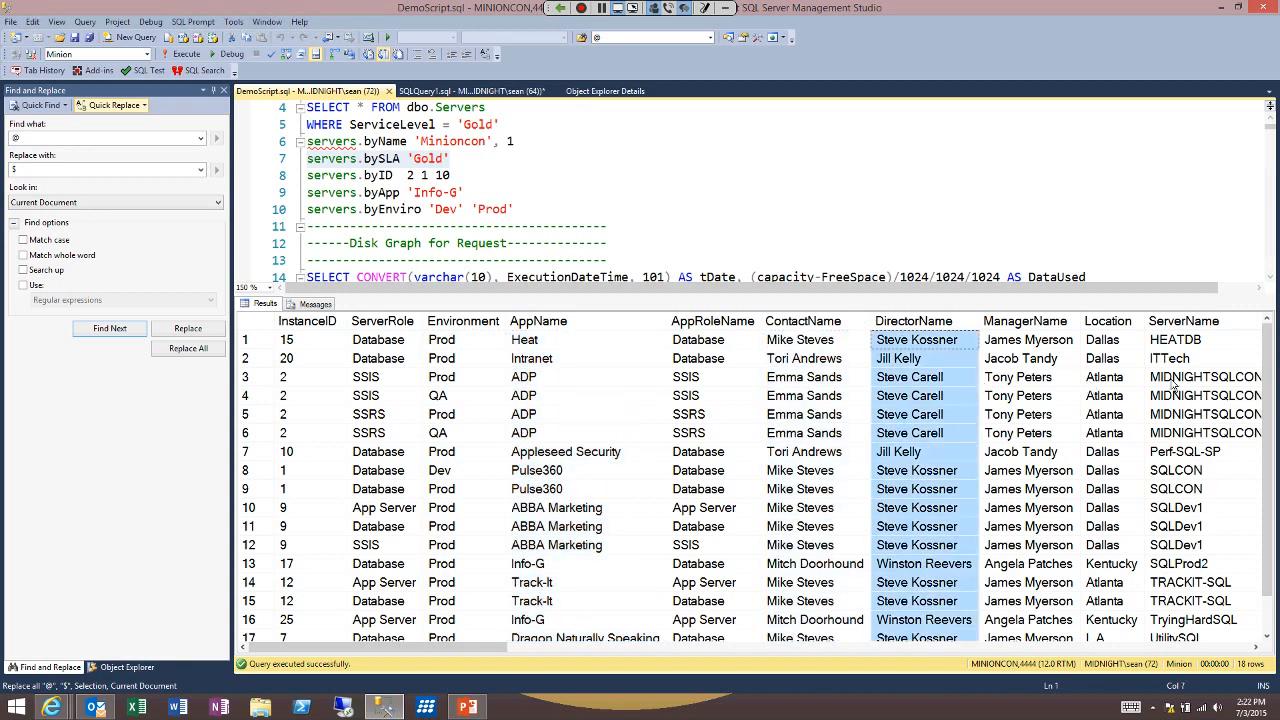
pyautogui.press('Right')
pyautogui.press('Right')
pyautogui.press('Right')
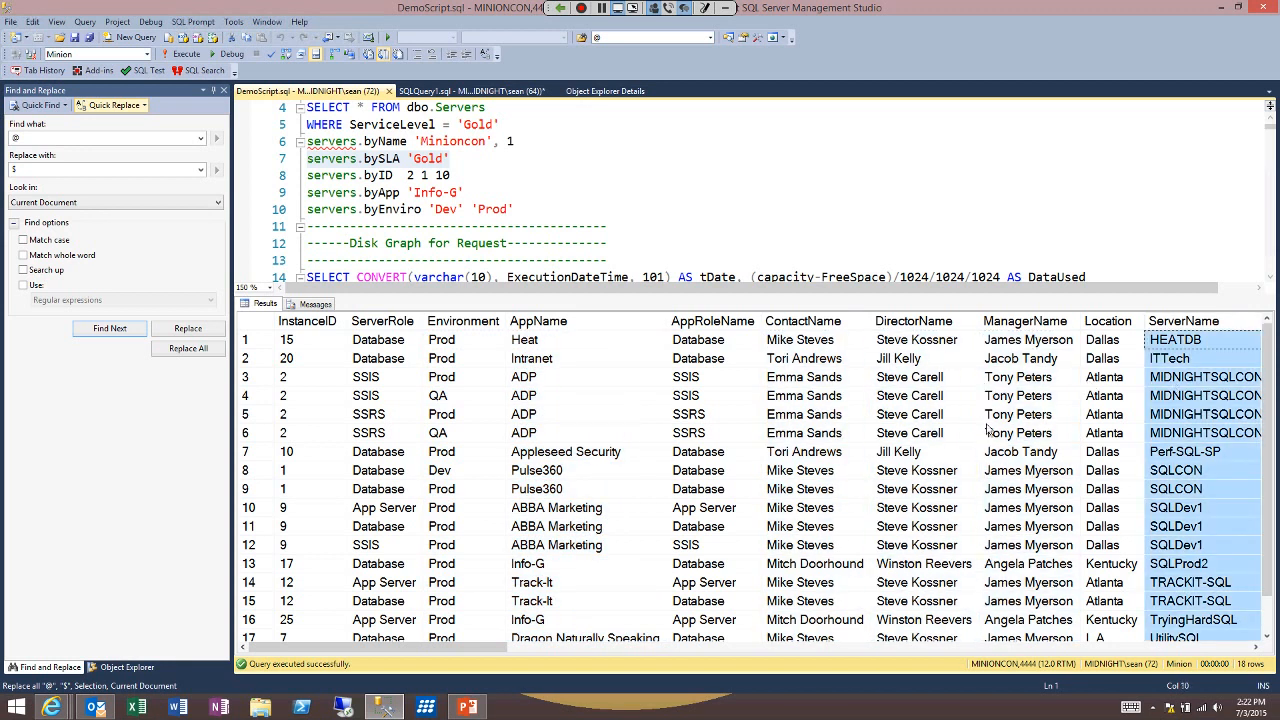
pyautogui.press('Left')
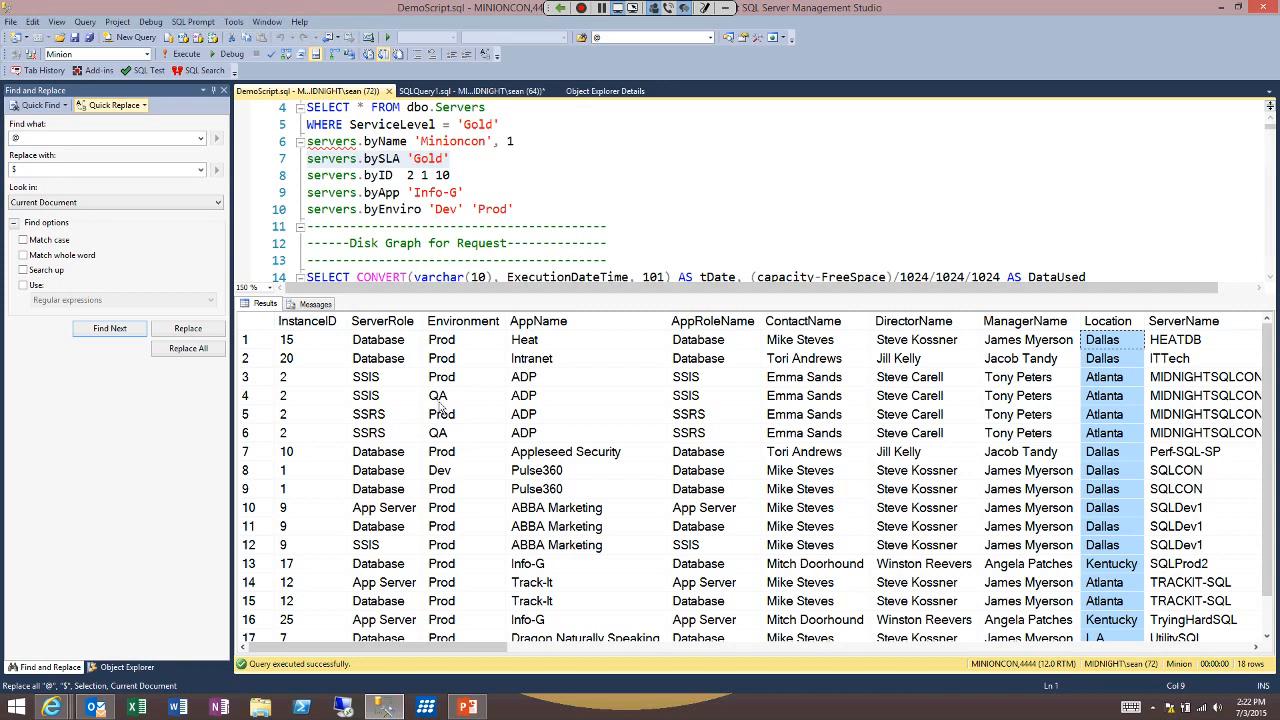
pyautogui.click(250, 378)
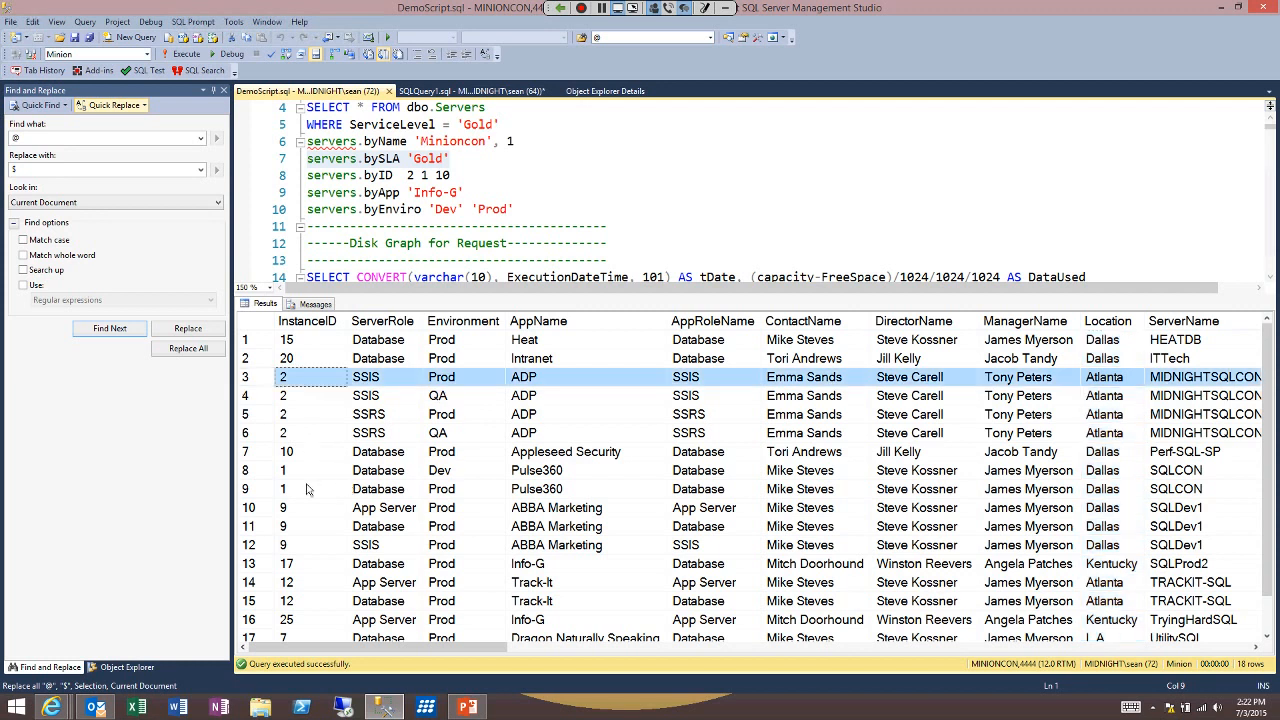
pyautogui.keyDown('shift'); pyautogui.click(250, 433); pyautogui.keyUp('shift')
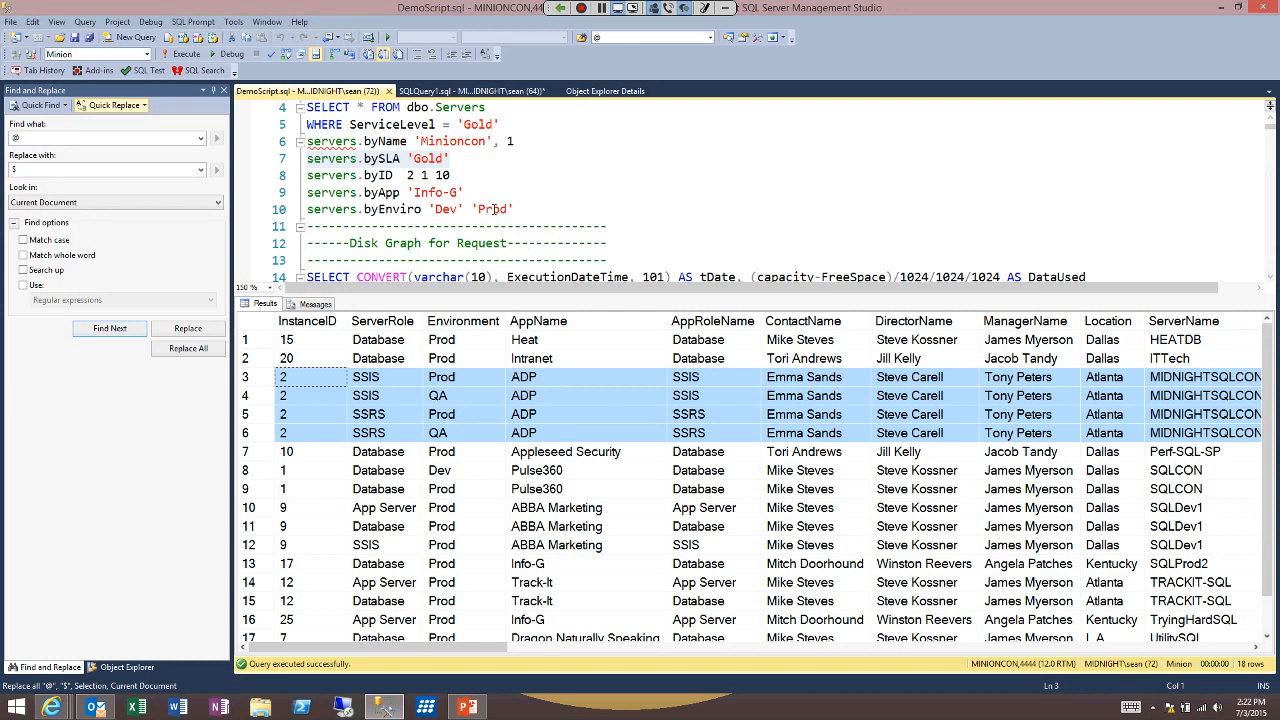
# - Run servers.byID with only the ID 2 and examine the AppName and Environment values it returns
pyautogui.moveTo(413, 175); pyautogui.dragTo(307, 175)
pyautogui.click(194, 56)
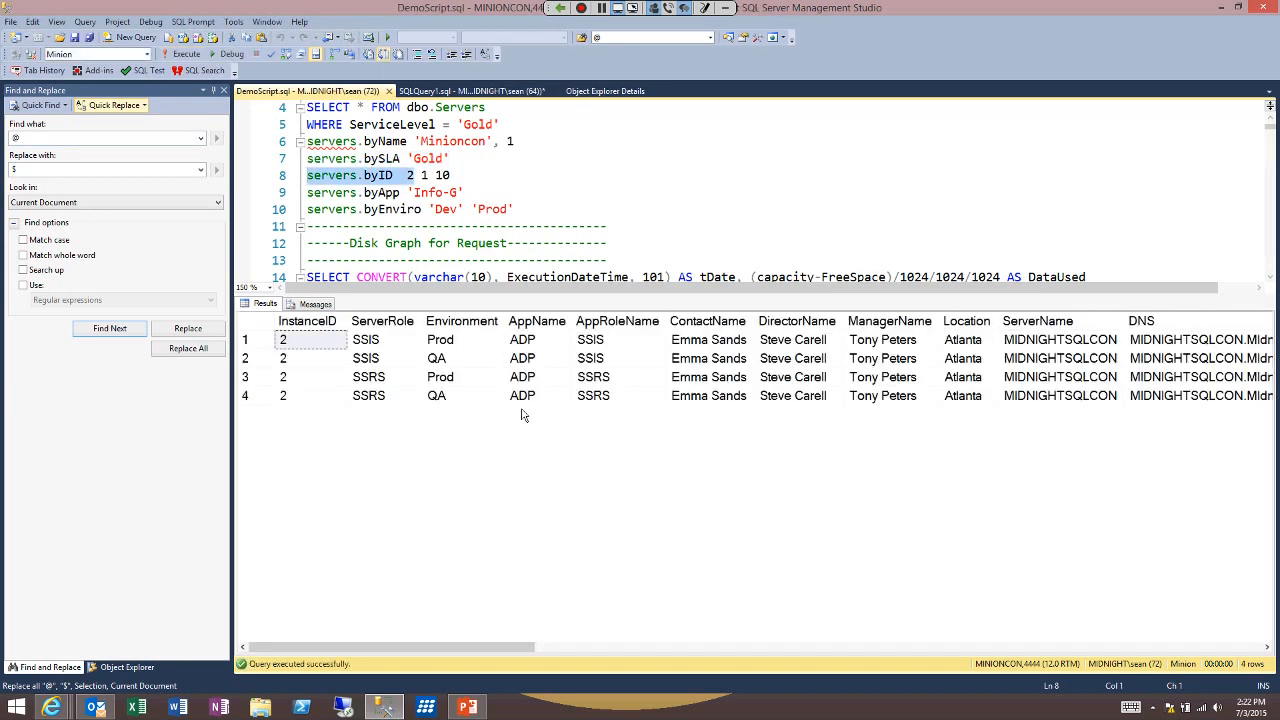
pyautogui.click(537, 322)
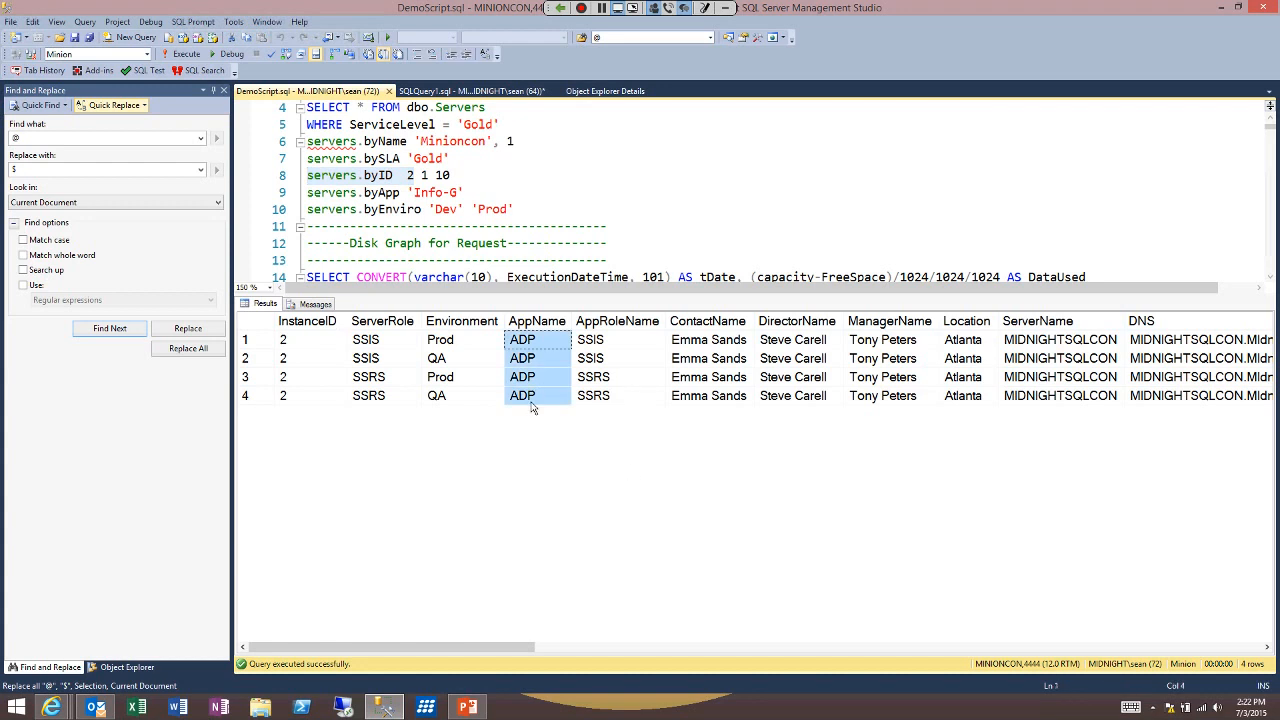
pyautogui.press('Left')
pyautogui.press('Down')
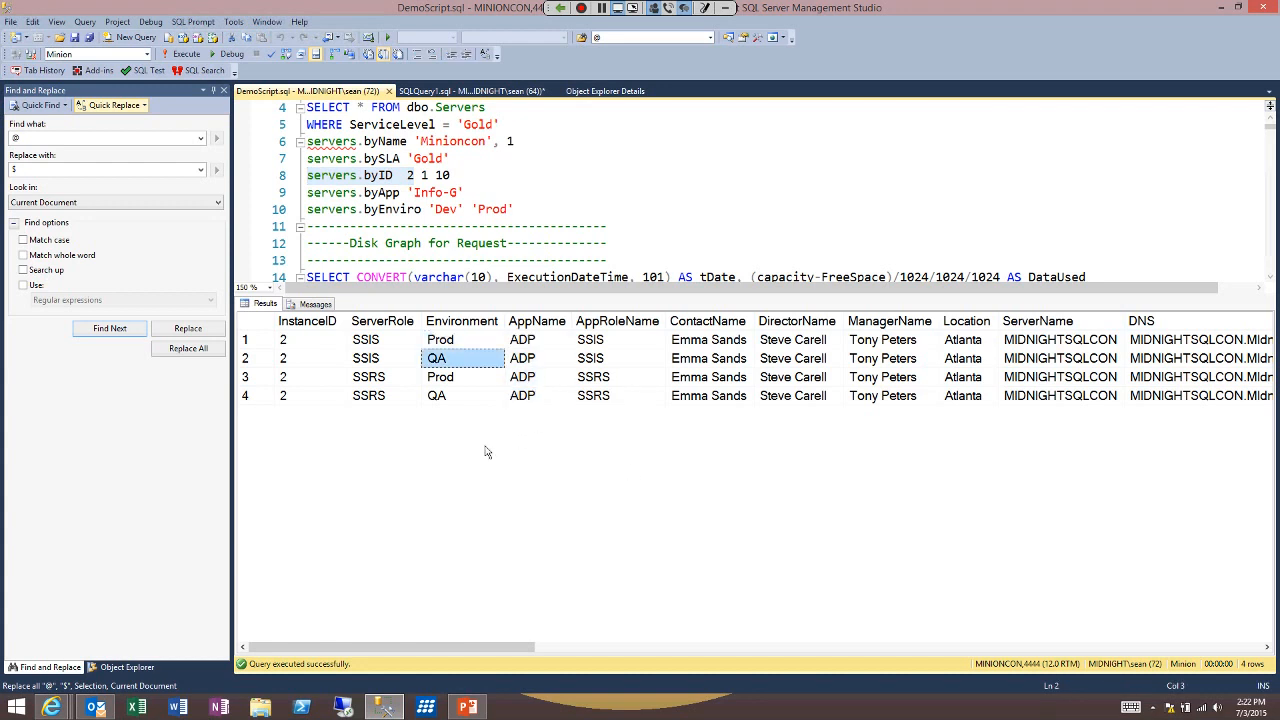
# - Examine the ServerRole, Environment, AppName and ContactName values returned for InstanceID 2
pyautogui.press('Left')
pyautogui.press('Up')
pyautogui.press('Down')
pyautogui.press('Down')
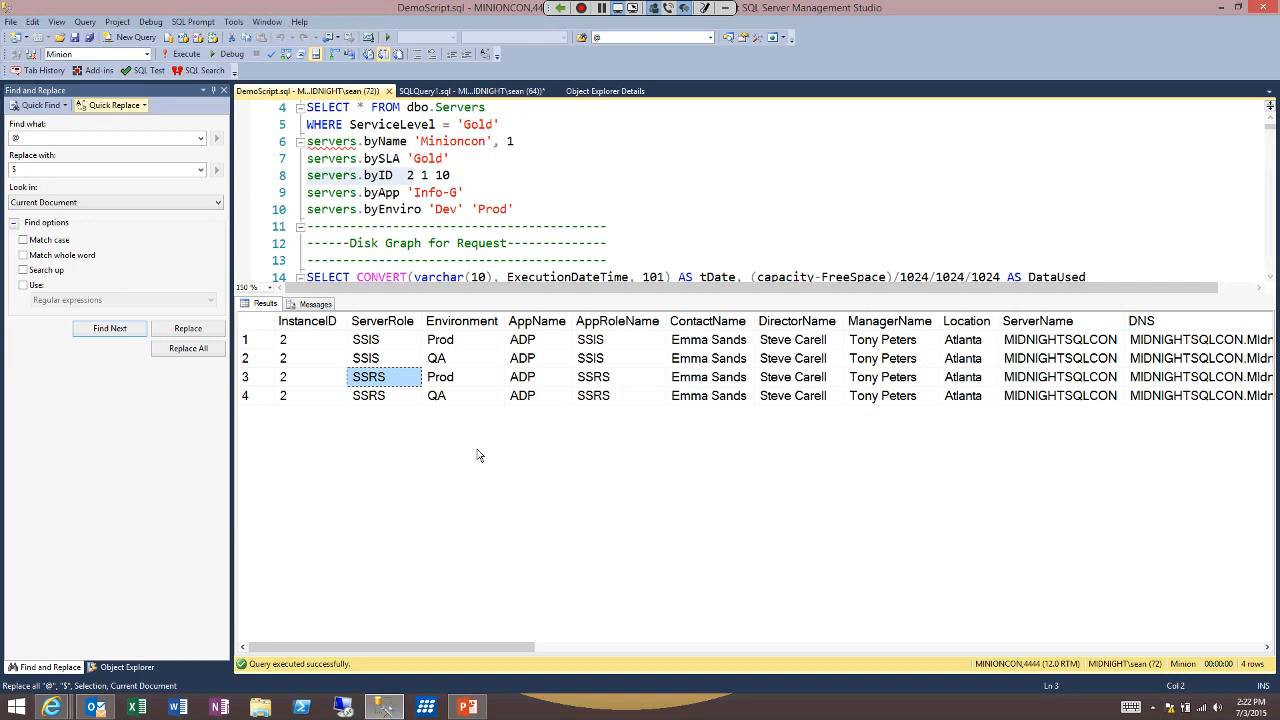
pyautogui.click(382, 321)
pyautogui.press('Right')
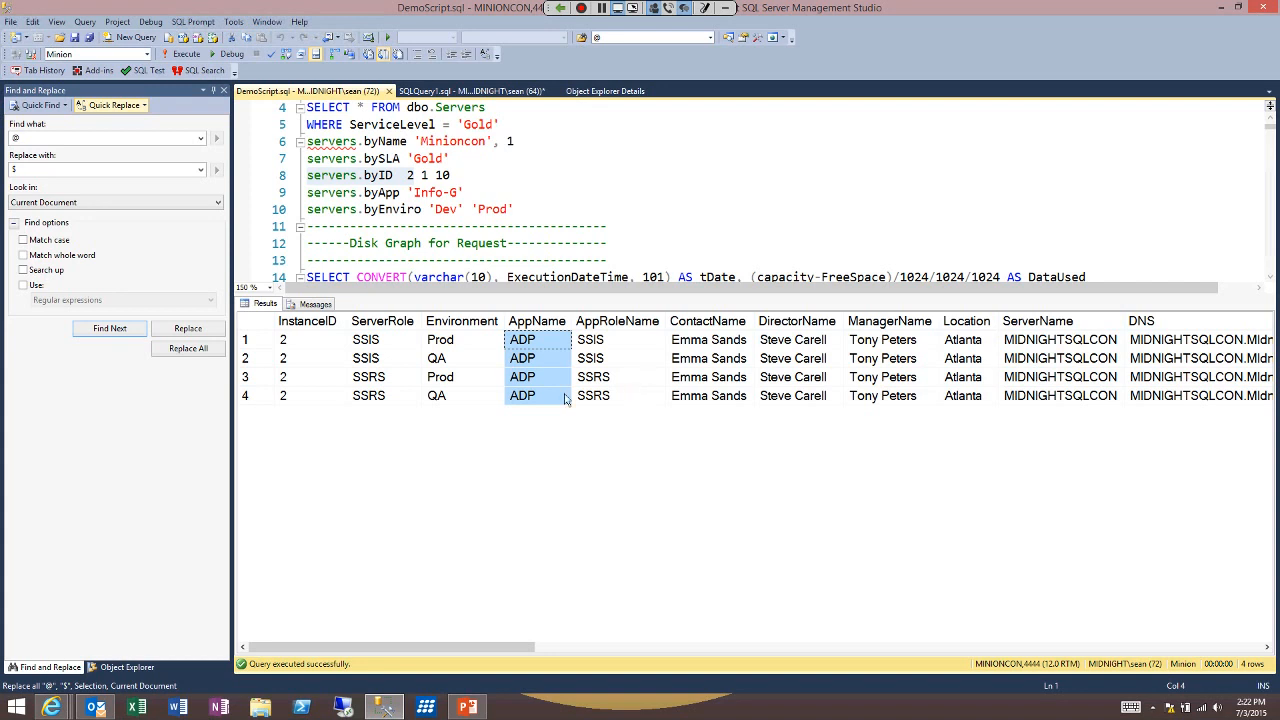
pyautogui.press('Left')
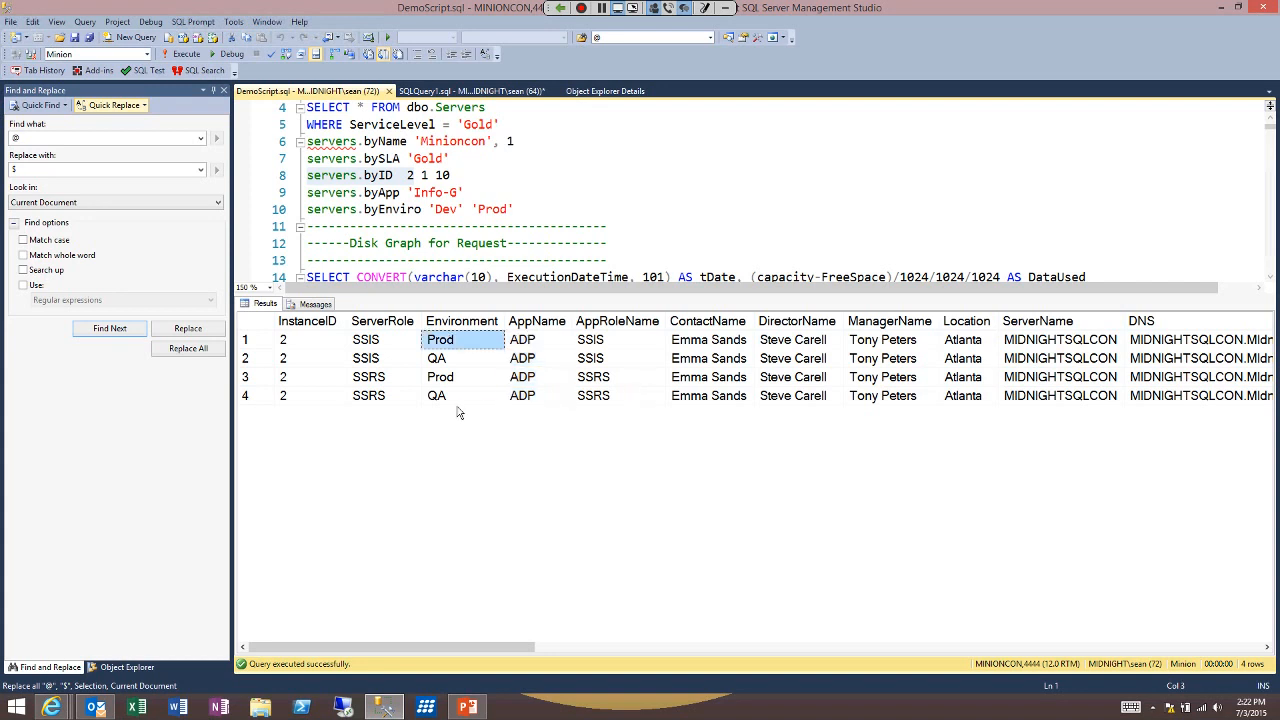
pyautogui.press('Left')
pyautogui.press('Right')
pyautogui.press('Right')
pyautogui.hotkey('shift', 'Down')
pyautogui.hotkey('shift', 'Down')
pyautogui.hotkey('shift', 'Down')
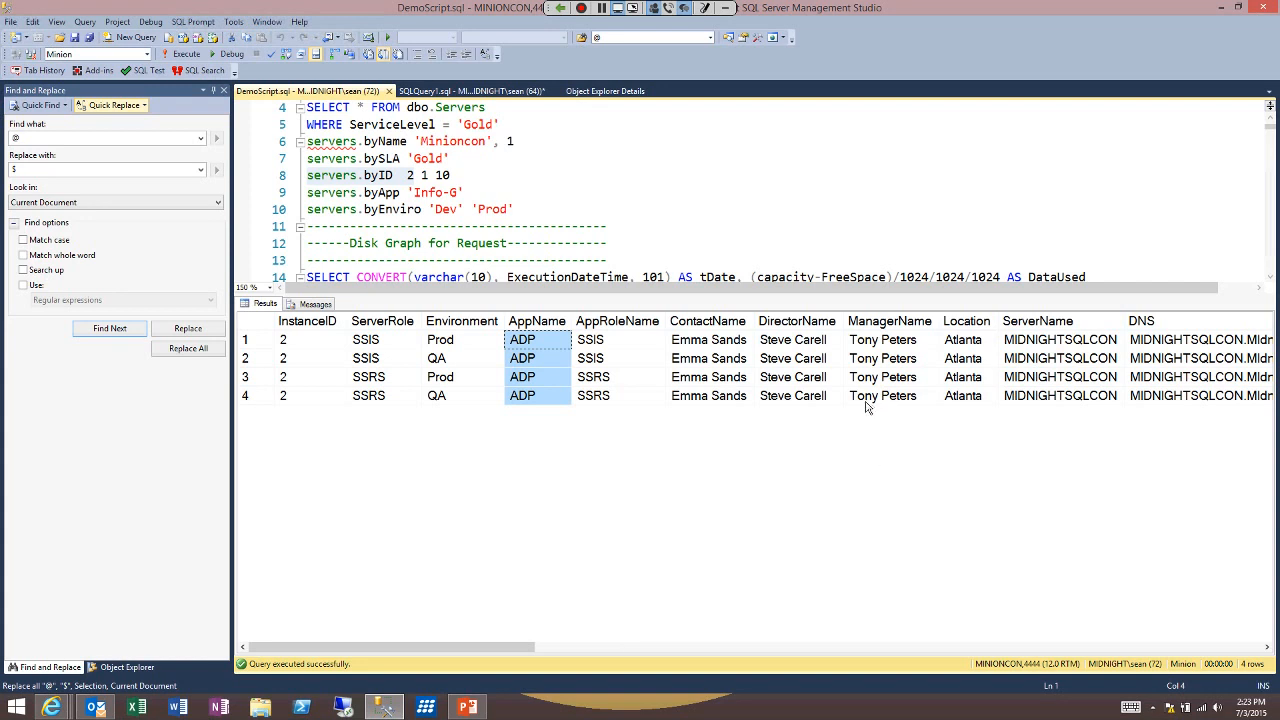
pyautogui.press('Right')
pyautogui.press('Right')
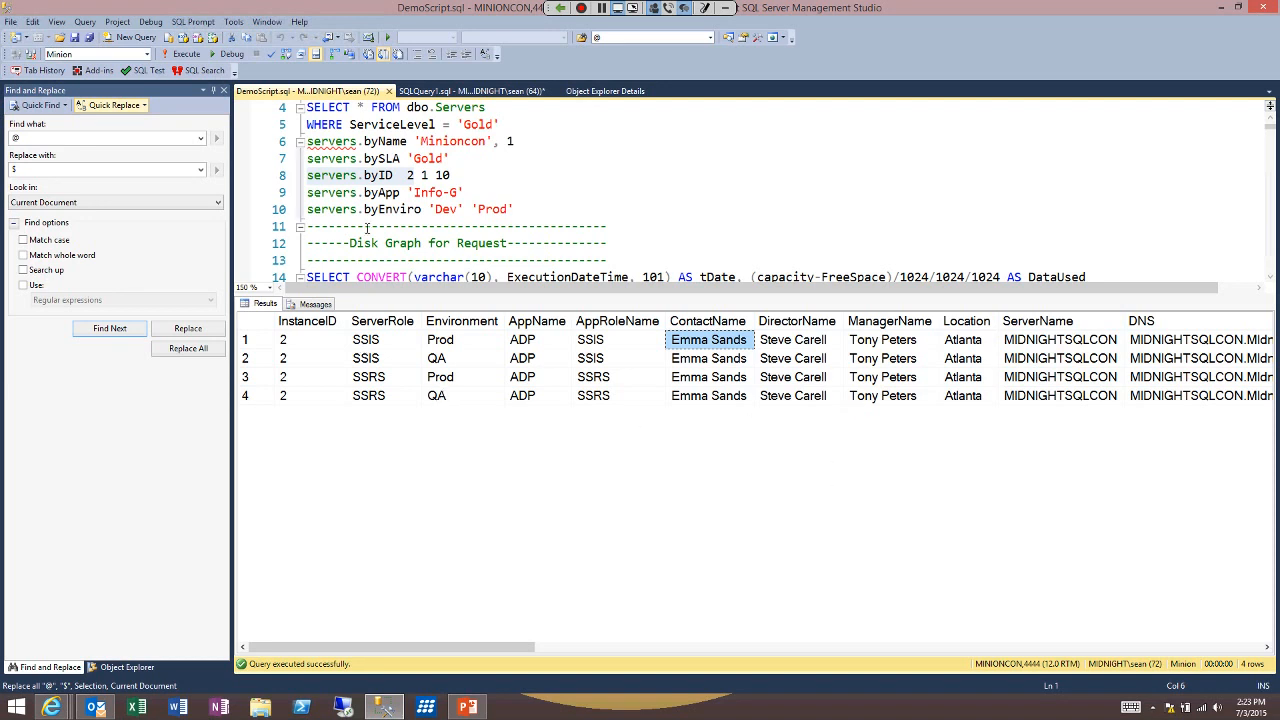
# - Remove the ID 2 from the servers.byID line and run the procedure with only the ID 1
pyautogui.hotkey('shift', 'F6')
pyautogui.press('Right')
pyautogui.hotkey('shift', 'Left')
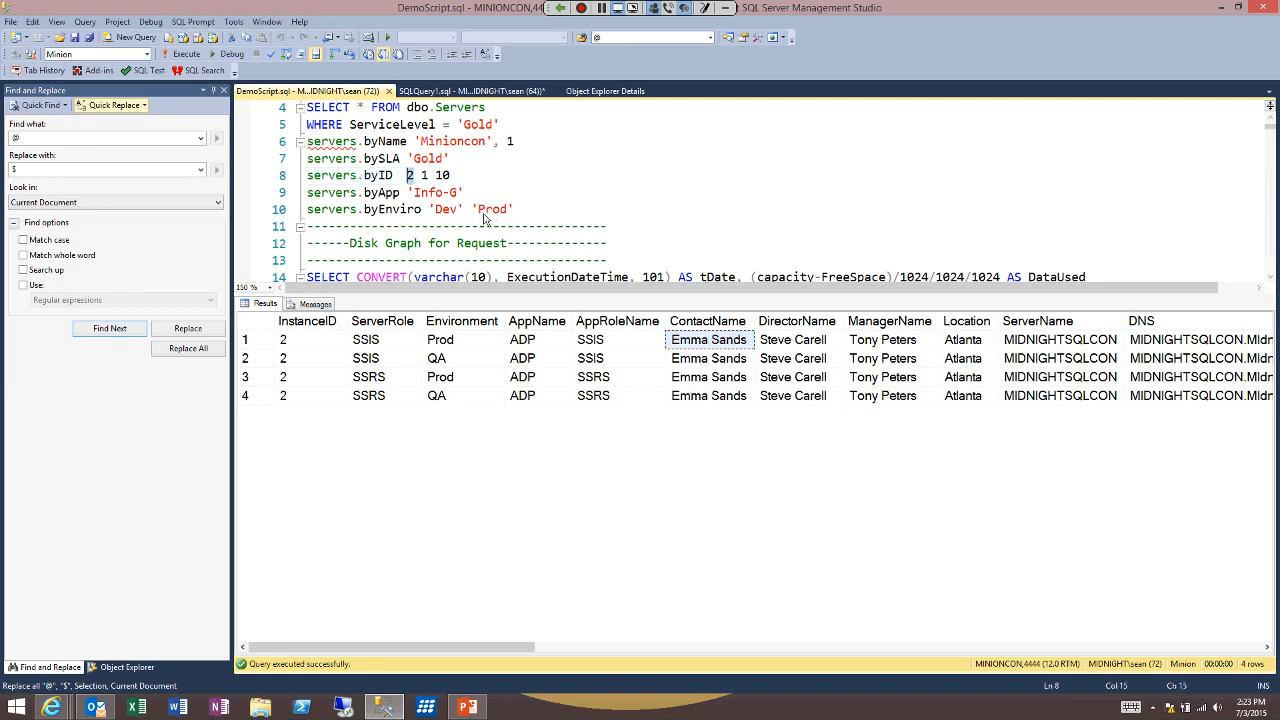
pyautogui.press('Delete')
pyautogui.press('Right')
pyautogui.press('Right')
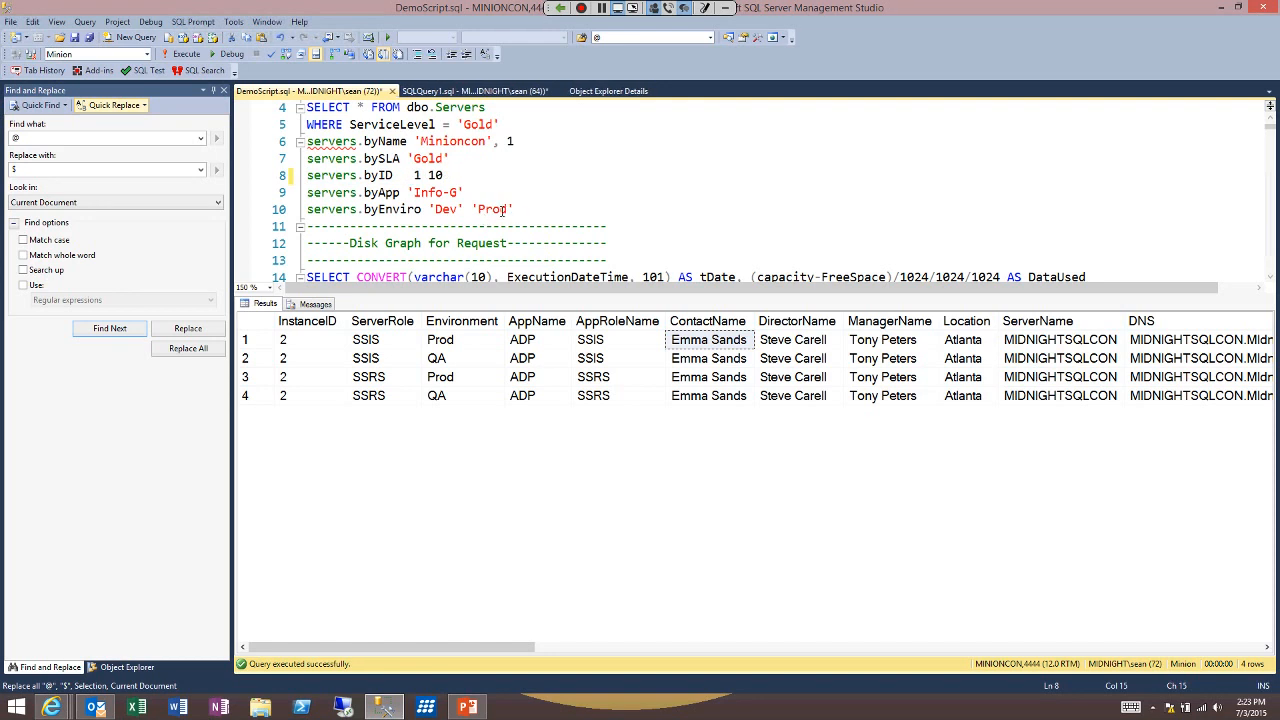
pyautogui.hotkey('shift', 'Home')
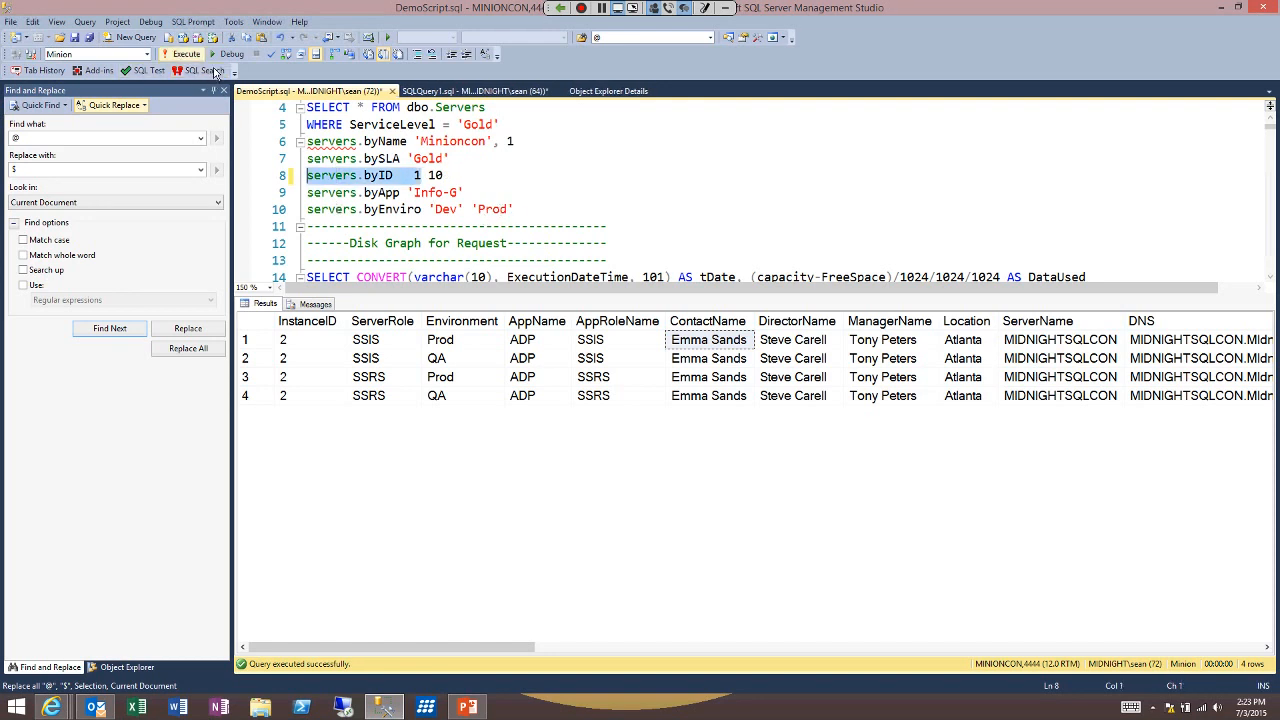
pyautogui.press('F5')
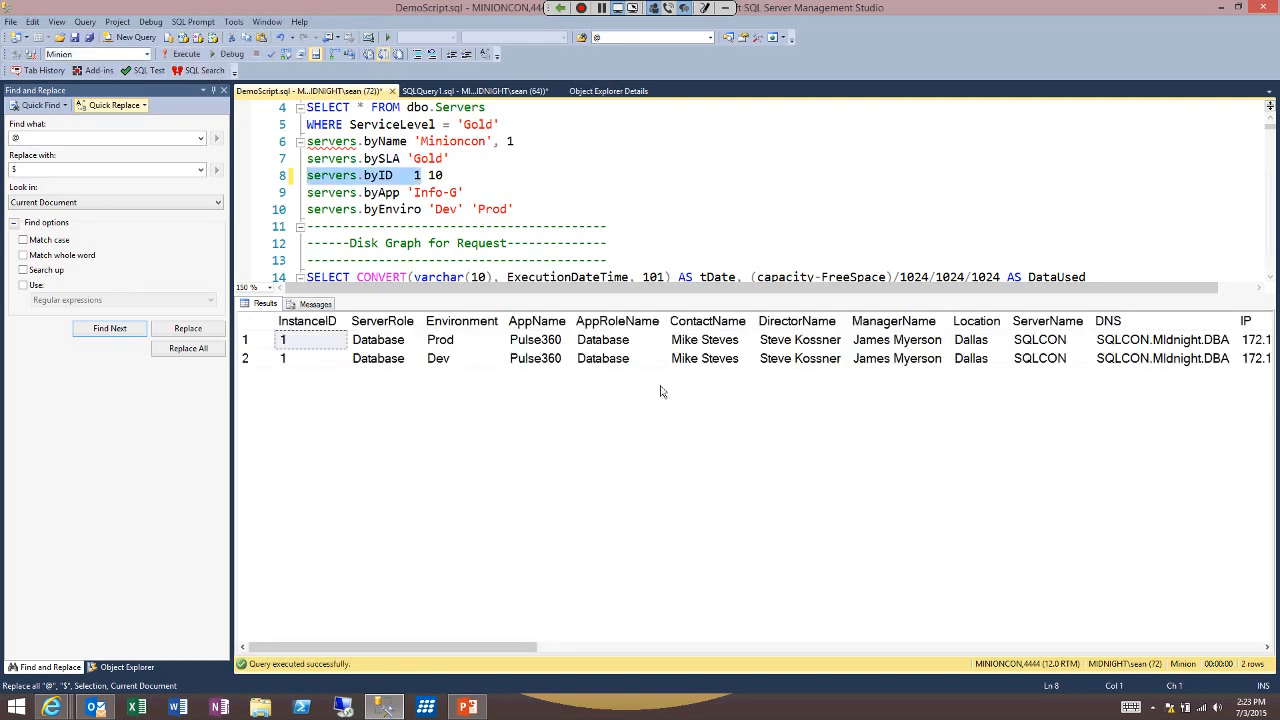
# - Examine the AppName, ServerName, Location, ServerRole, Environment and ContactName columns returned for InstanceID 1
pyautogui.click(537, 321)
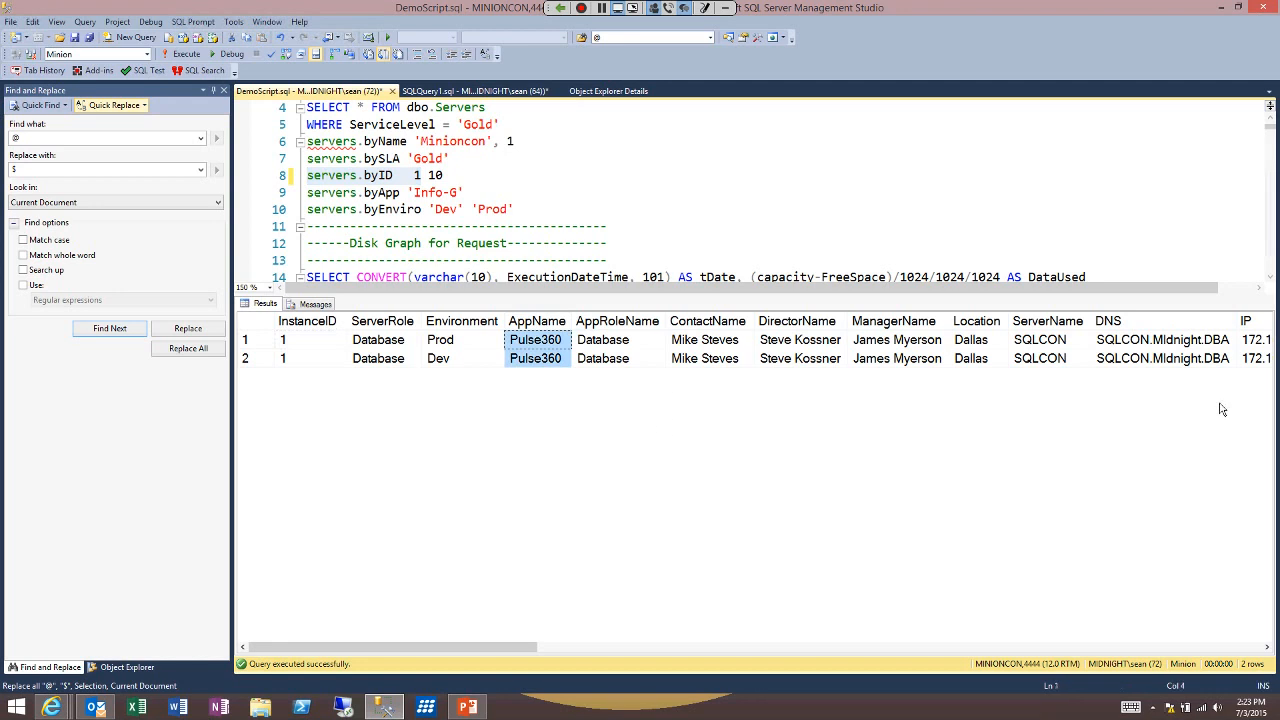
pyautogui.click(1041, 340)
pyautogui.click(1020, 321)
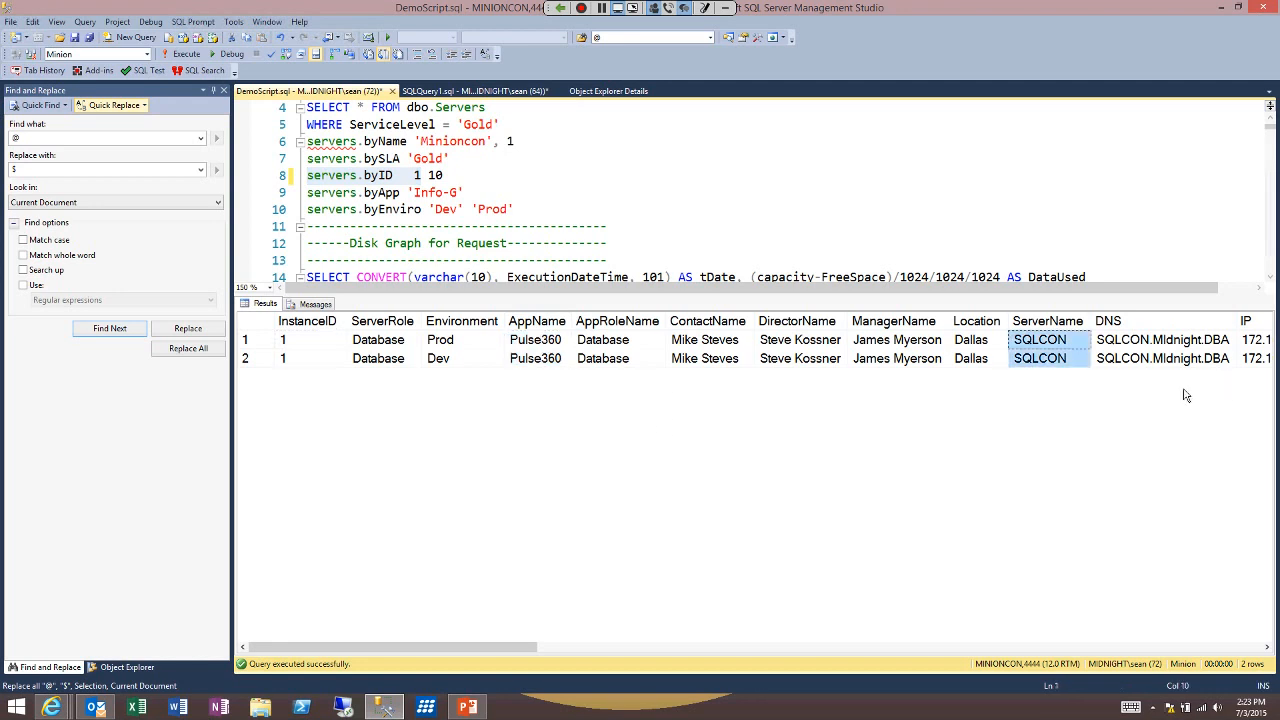
pyautogui.click(979, 320)
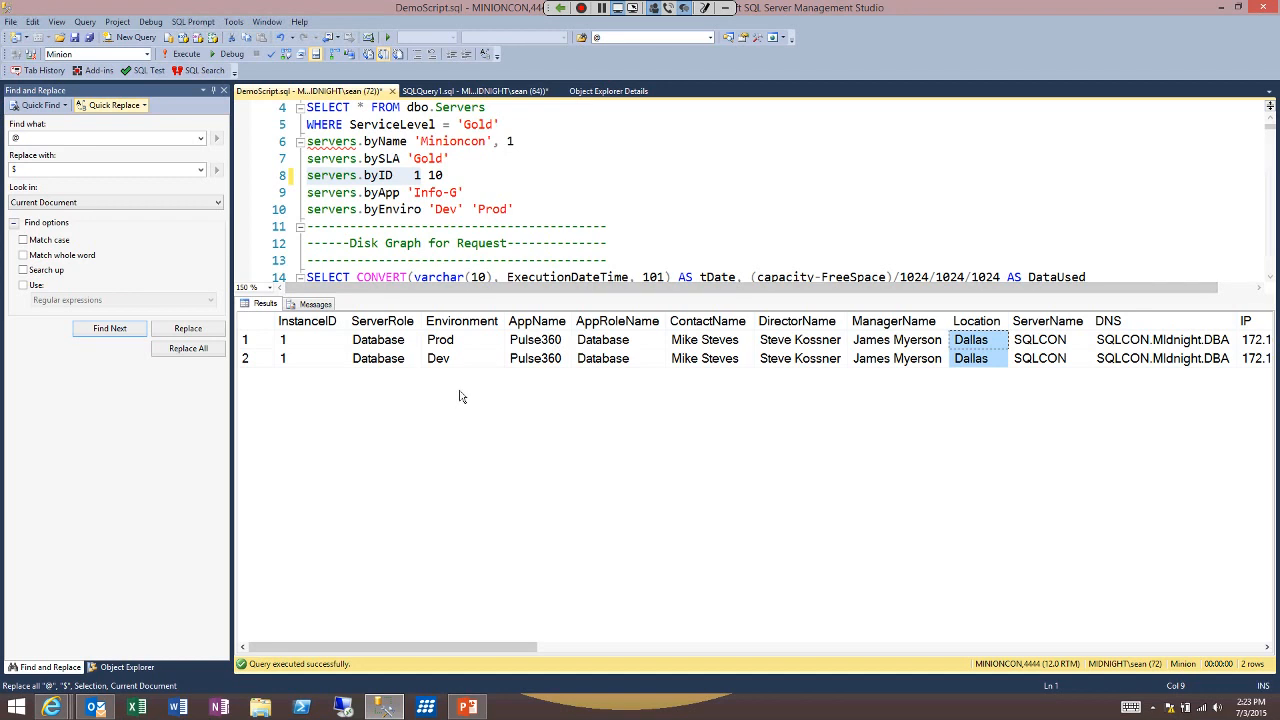
pyautogui.click(382, 321)
pyautogui.click(461, 321)
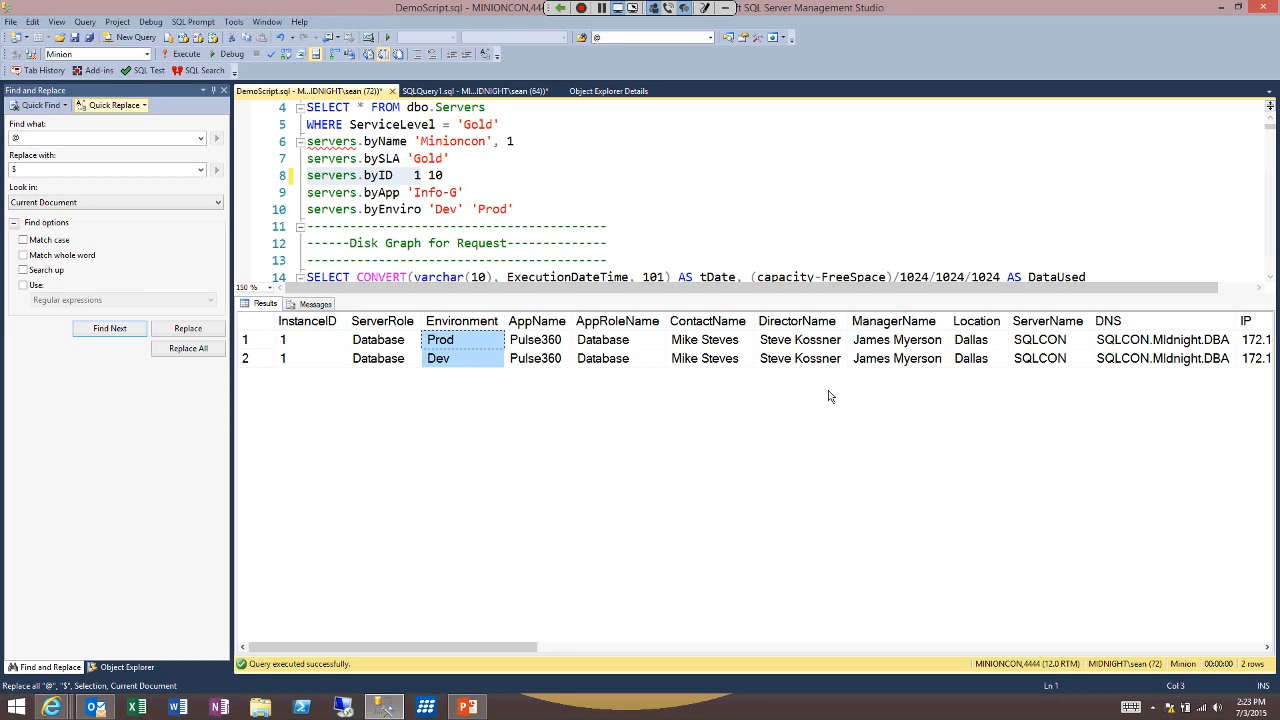
pyautogui.click(708, 321)
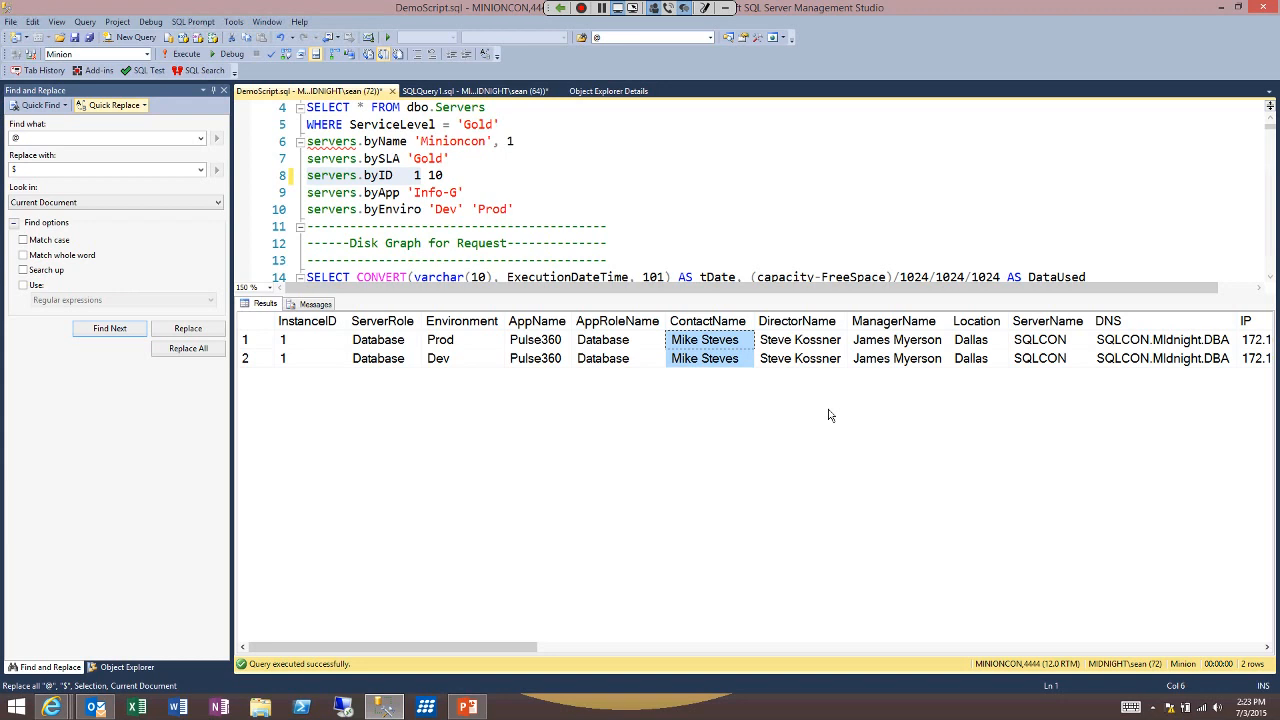
# - Remove the ID 1 from the servers.byID line and run the procedure with the ID 10
pyautogui.doubleClick(416, 175)
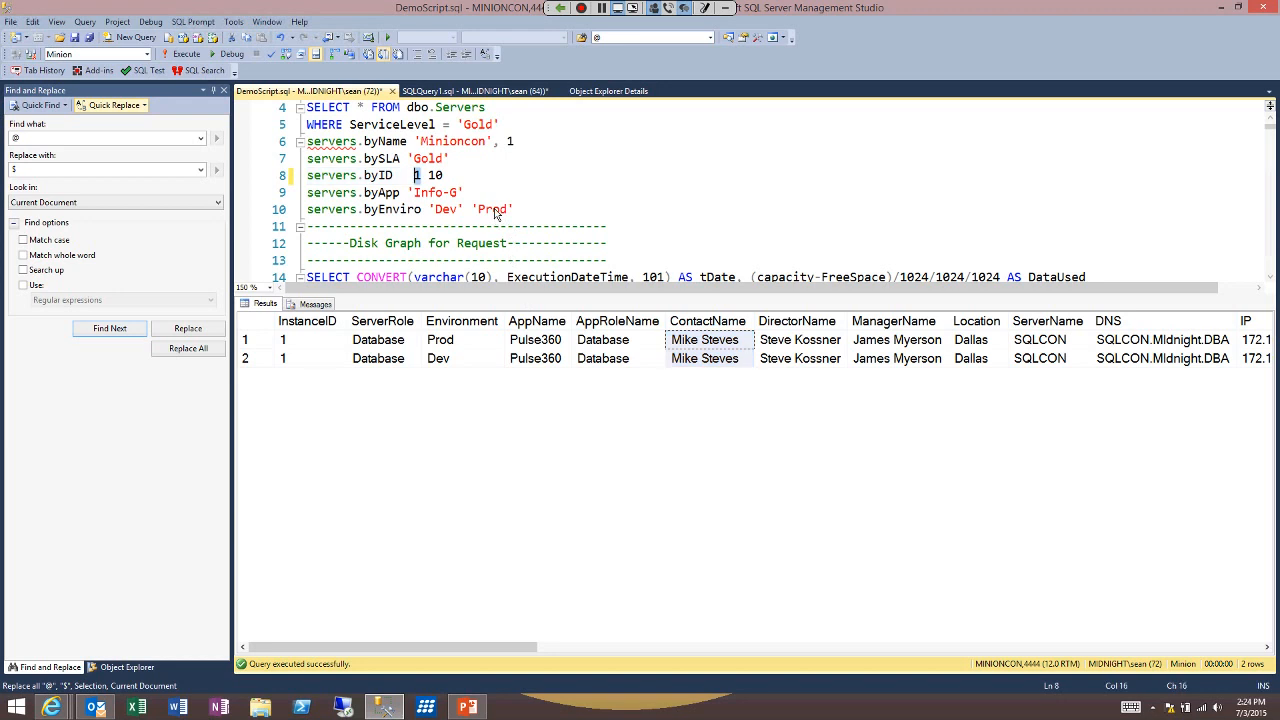
pyautogui.press('Delete')
pyautogui.press('Delete')
pyautogui.hotkey('shift', 'Home')
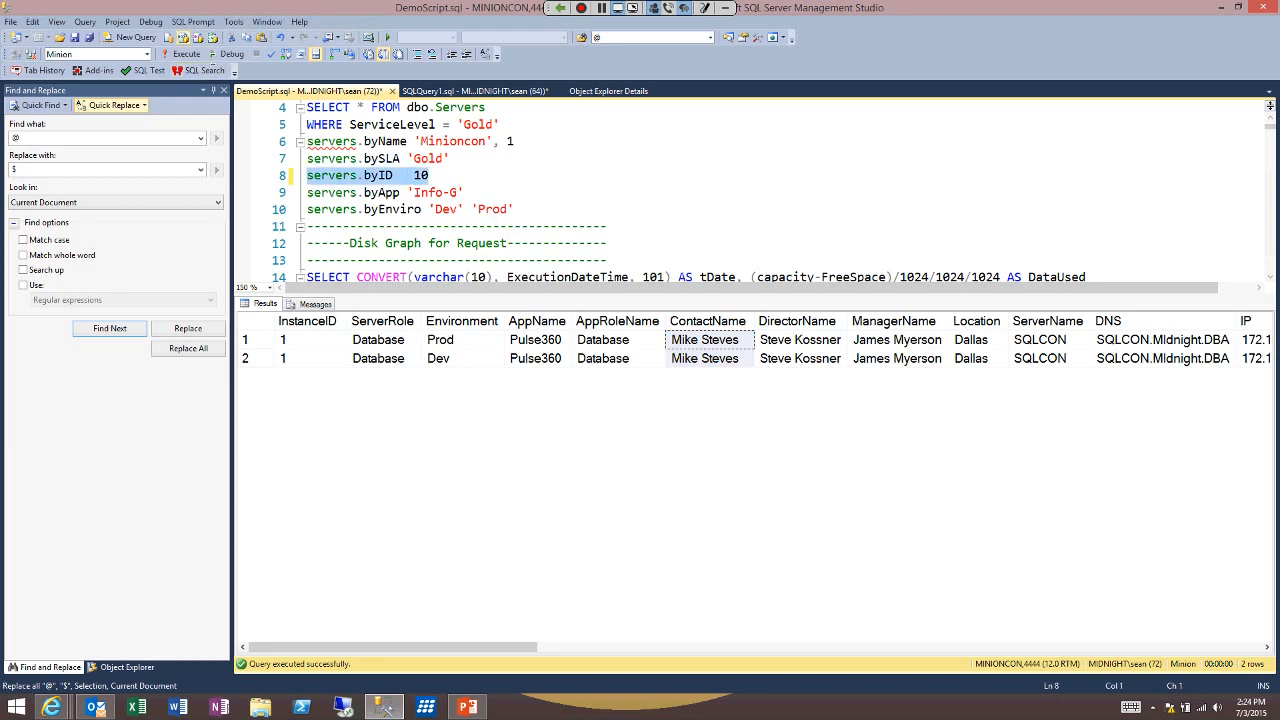
pyautogui.click(200, 55)
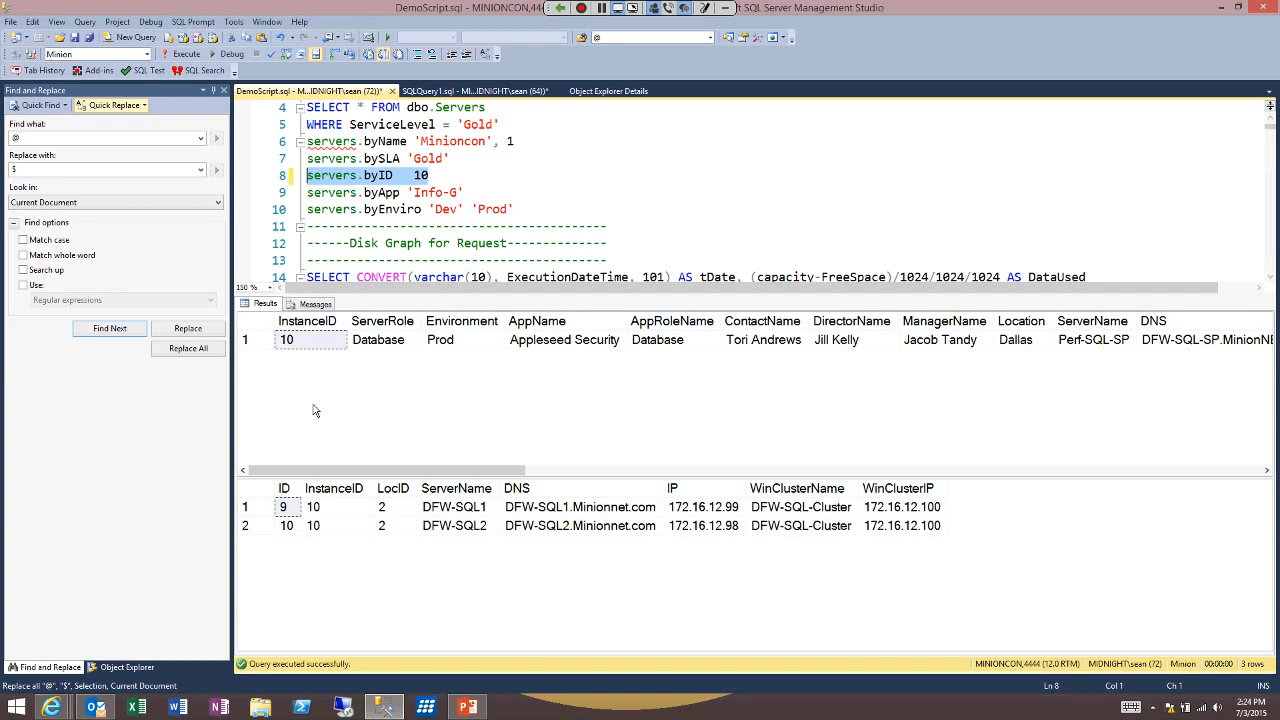
# - Examine the InstanceID 10 row in the first result grid, from Environment through Location
pyautogui.click(683, 439)
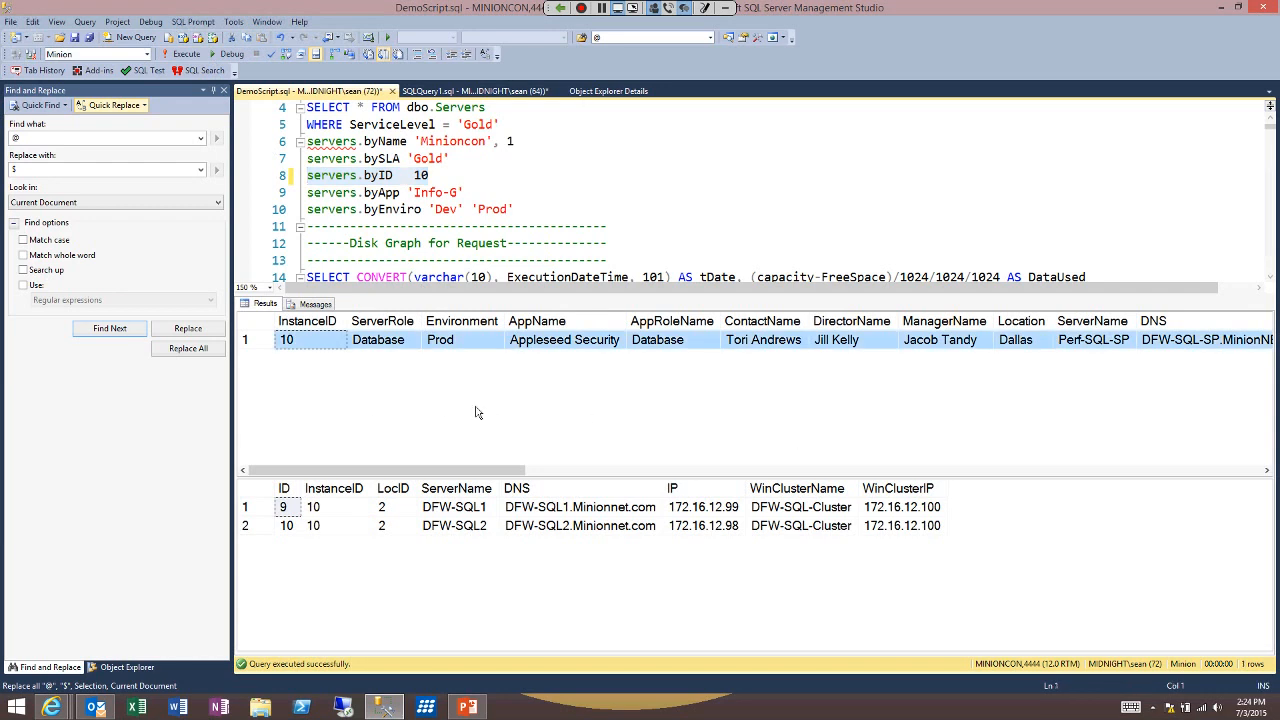
pyautogui.press('Right')
pyautogui.press('Right')
pyautogui.press('Right')
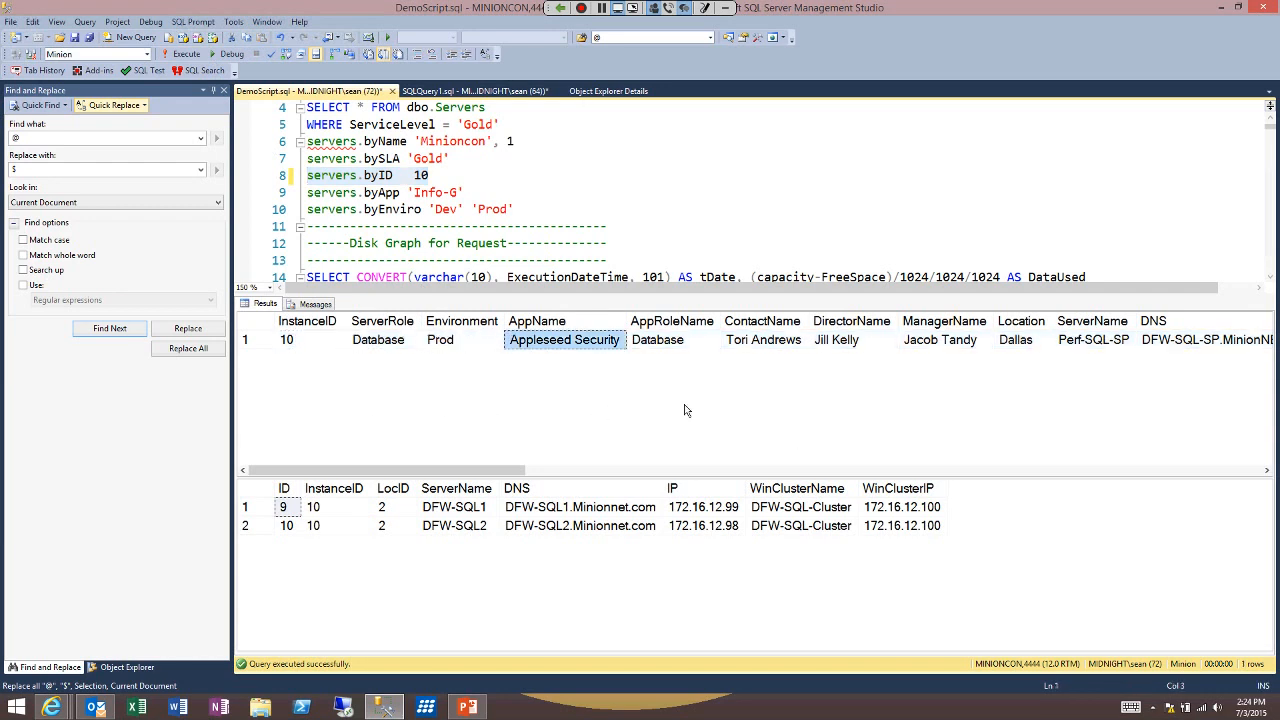
pyautogui.press('Right')
pyautogui.press('Right')
pyautogui.press('Right')
pyautogui.press('Right')
pyautogui.press('Right')
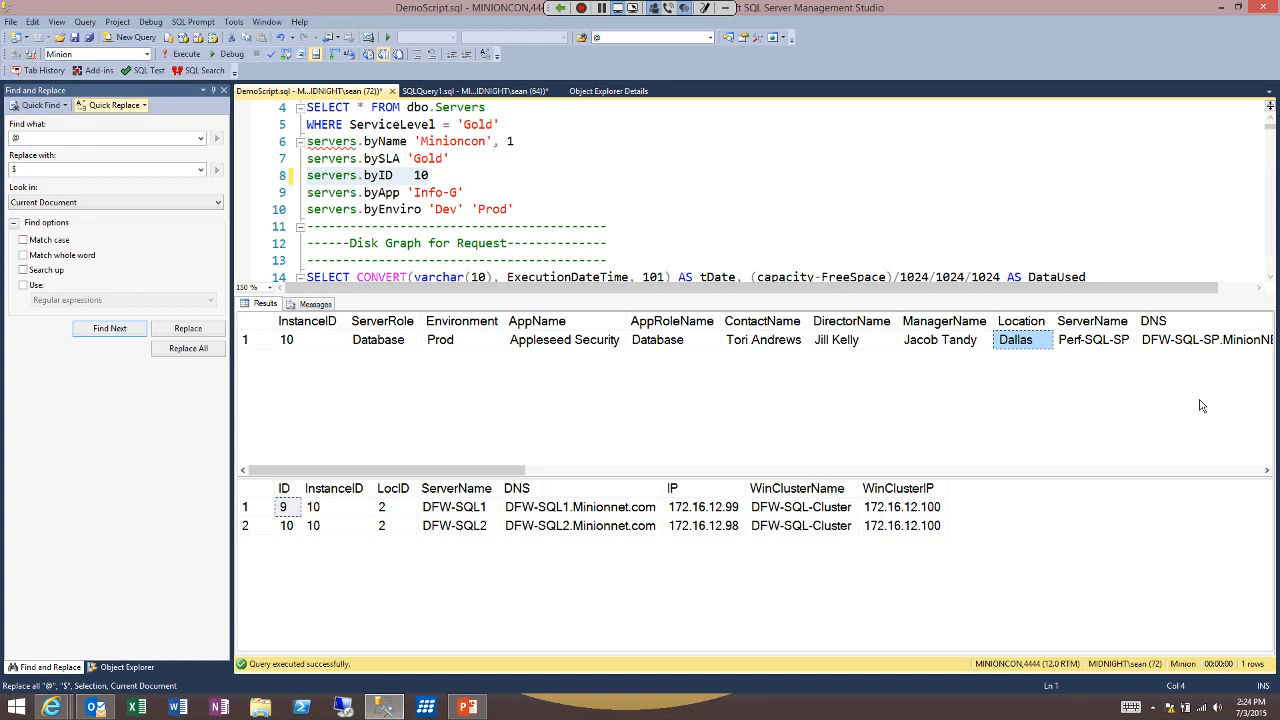
# - Compare the ServerName values of the two cluster nodes in the second grid with the instance's ServerName in the first grid
pyautogui.click(537, 586)
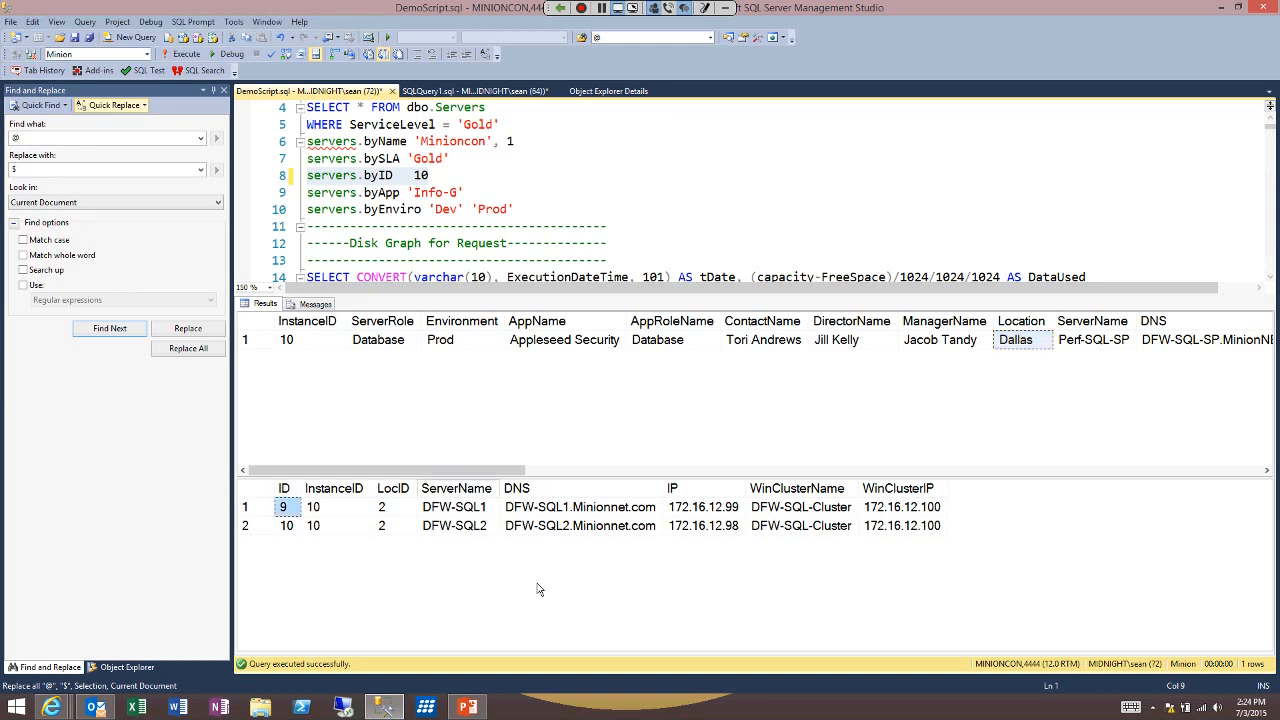
pyautogui.press('Right')
pyautogui.press('Right')
pyautogui.press('Right')
pyautogui.hotkey('shift', 'Down')
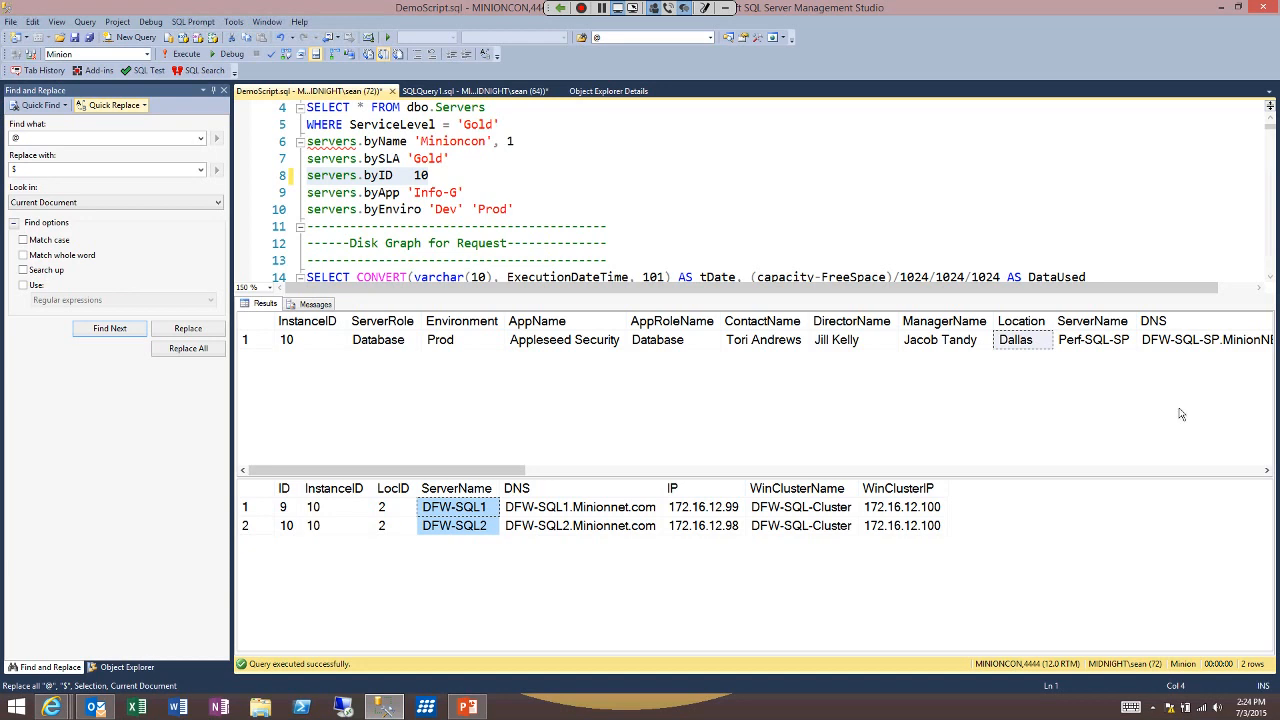
pyautogui.click(1094, 340)
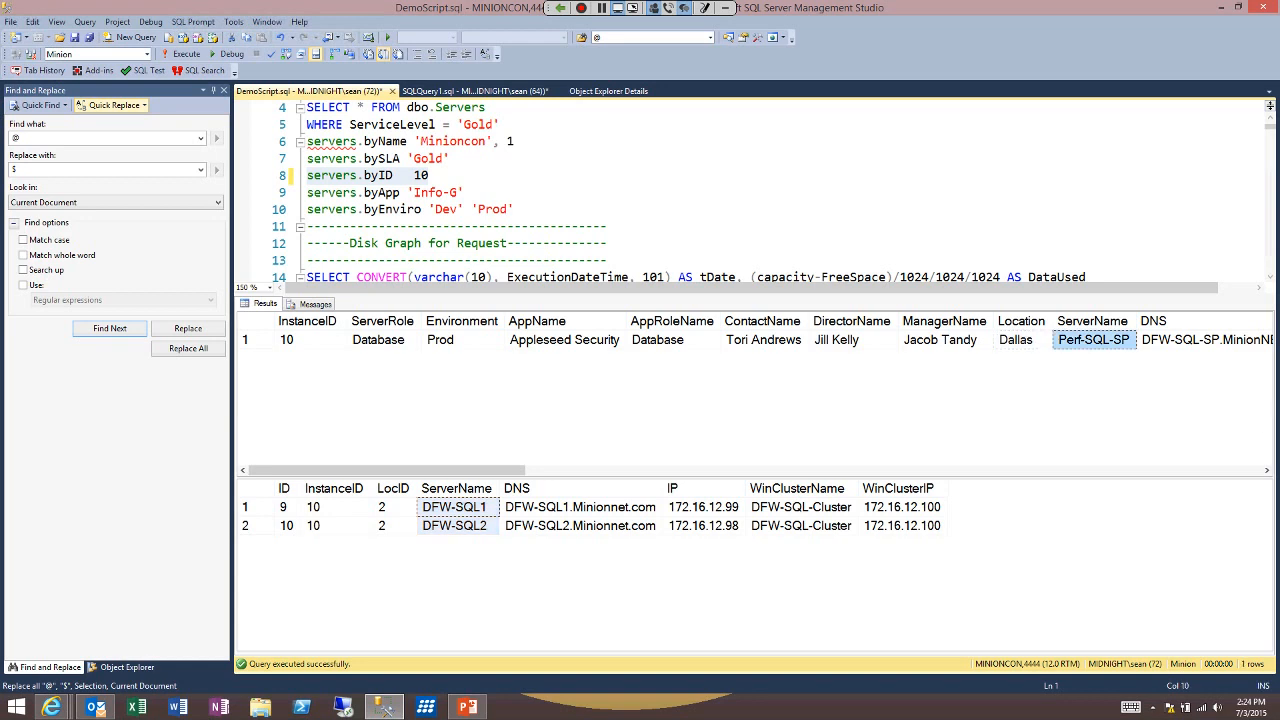
pyautogui.click(557, 600)
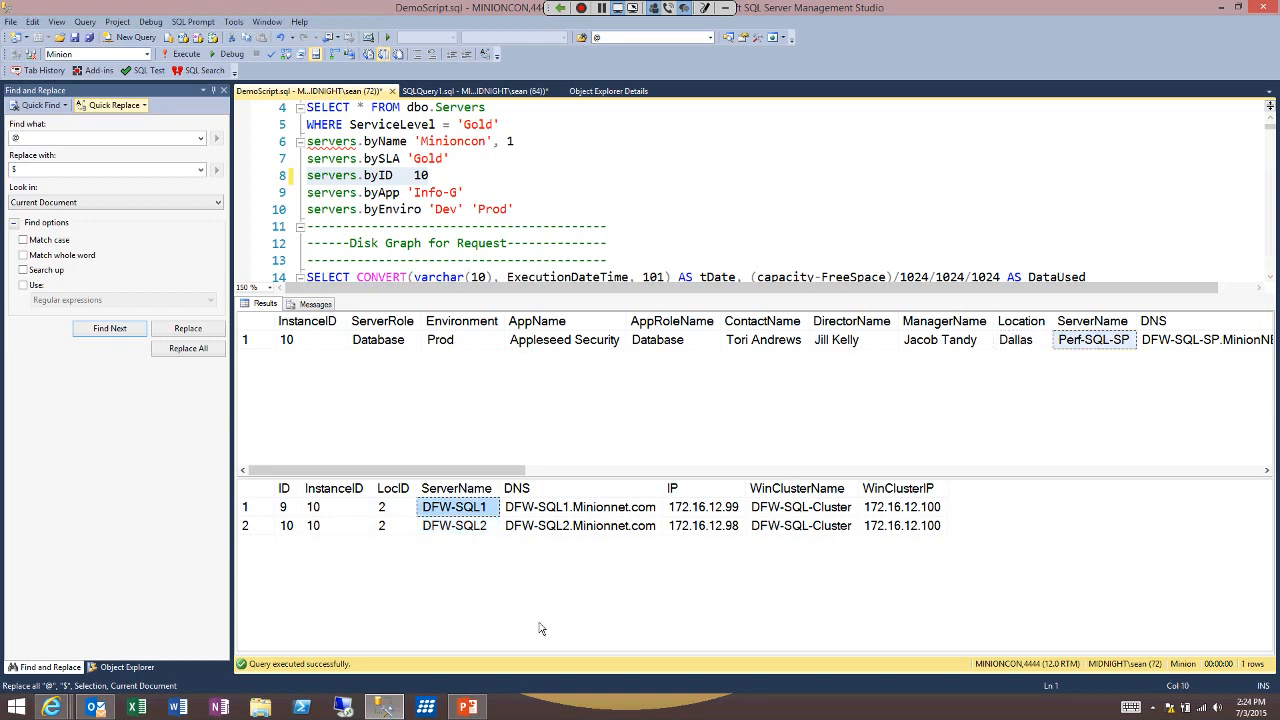
pyautogui.hotkey('shift', 'Down')
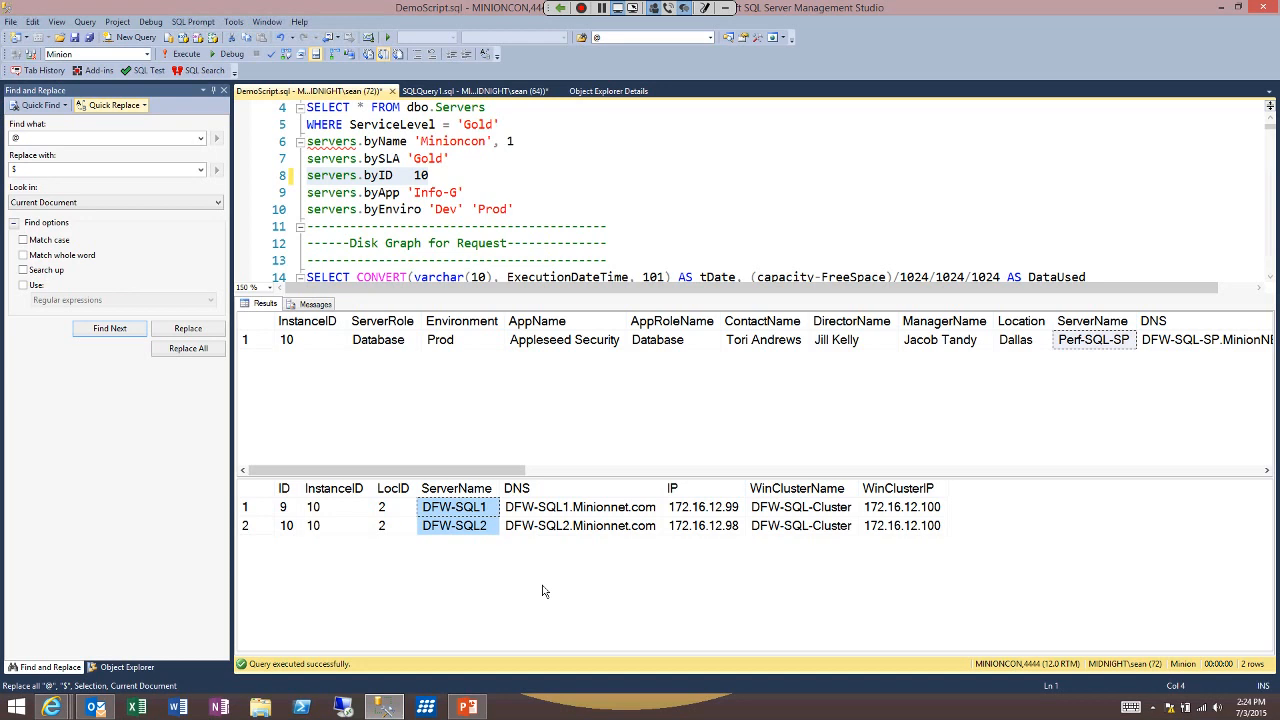
pyautogui.click(1259, 401)
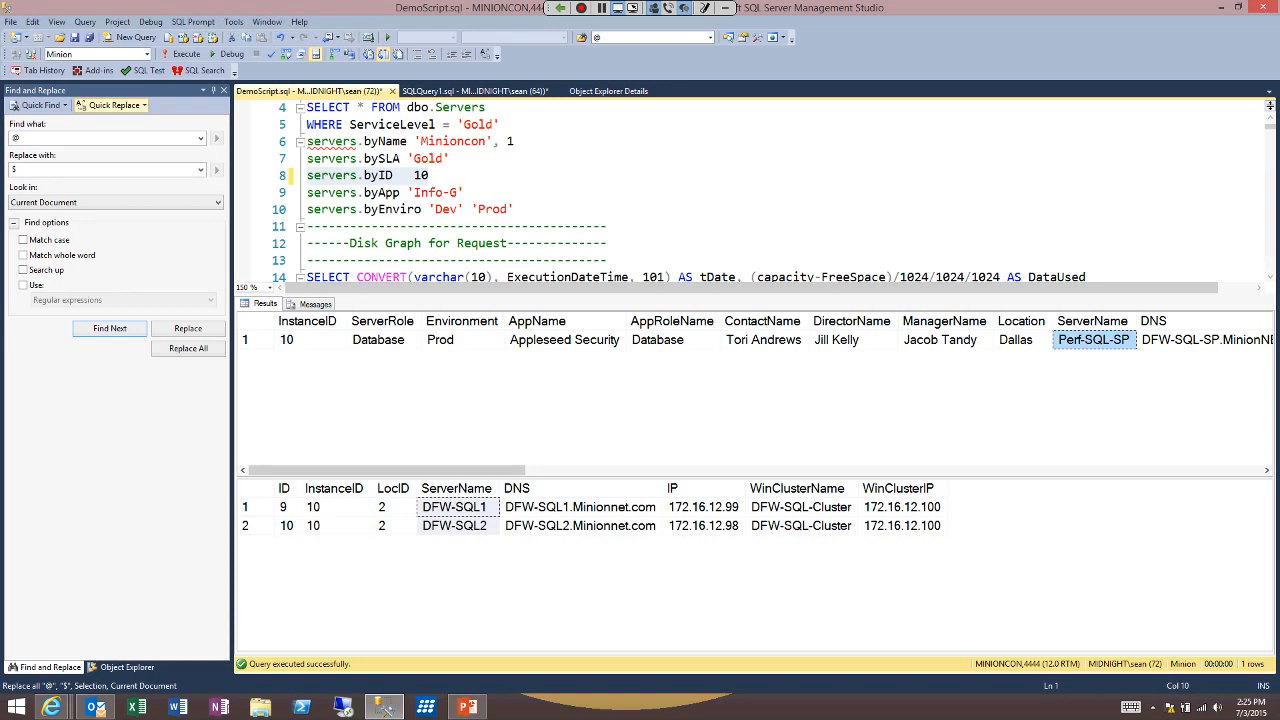
pyautogui.click(541, 605)
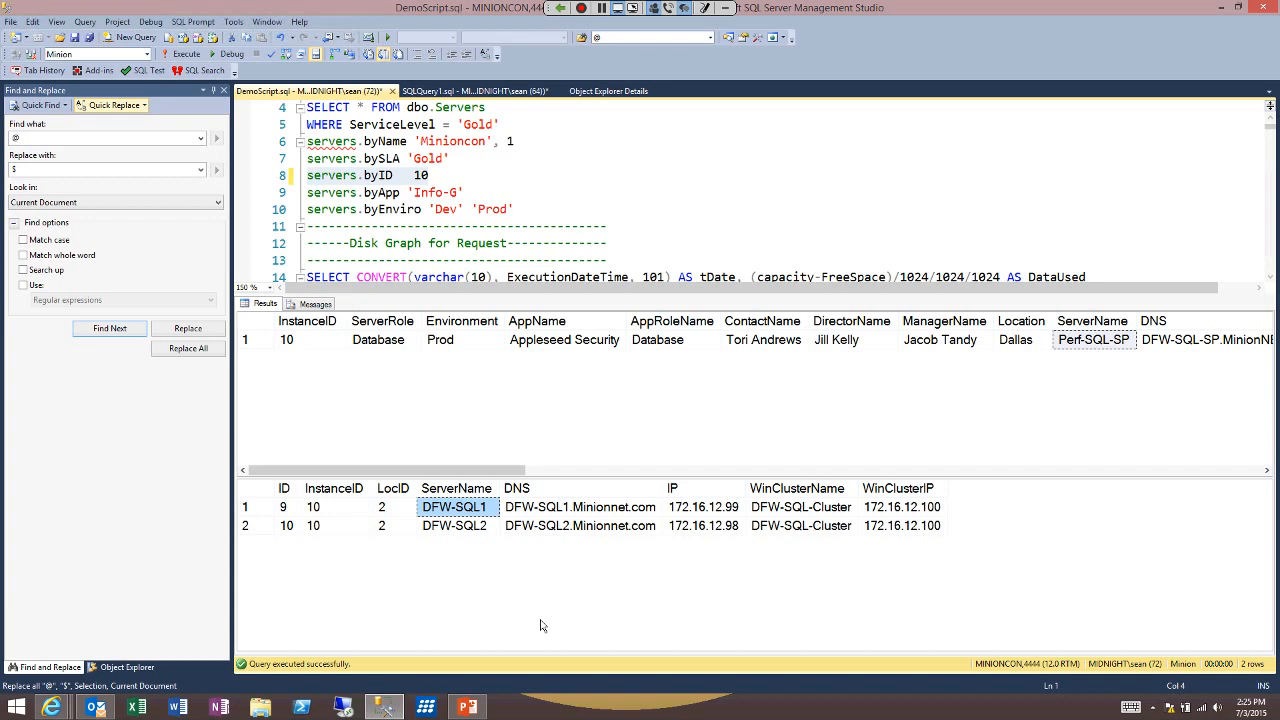
pyautogui.press('Down')
pyautogui.press('Up')
# - Change the servers.byName argument to 'DFW-SQL1', run it without the second parameter, and highlight the returned instance's ServerName
pyautogui.doubleClick(452, 141)
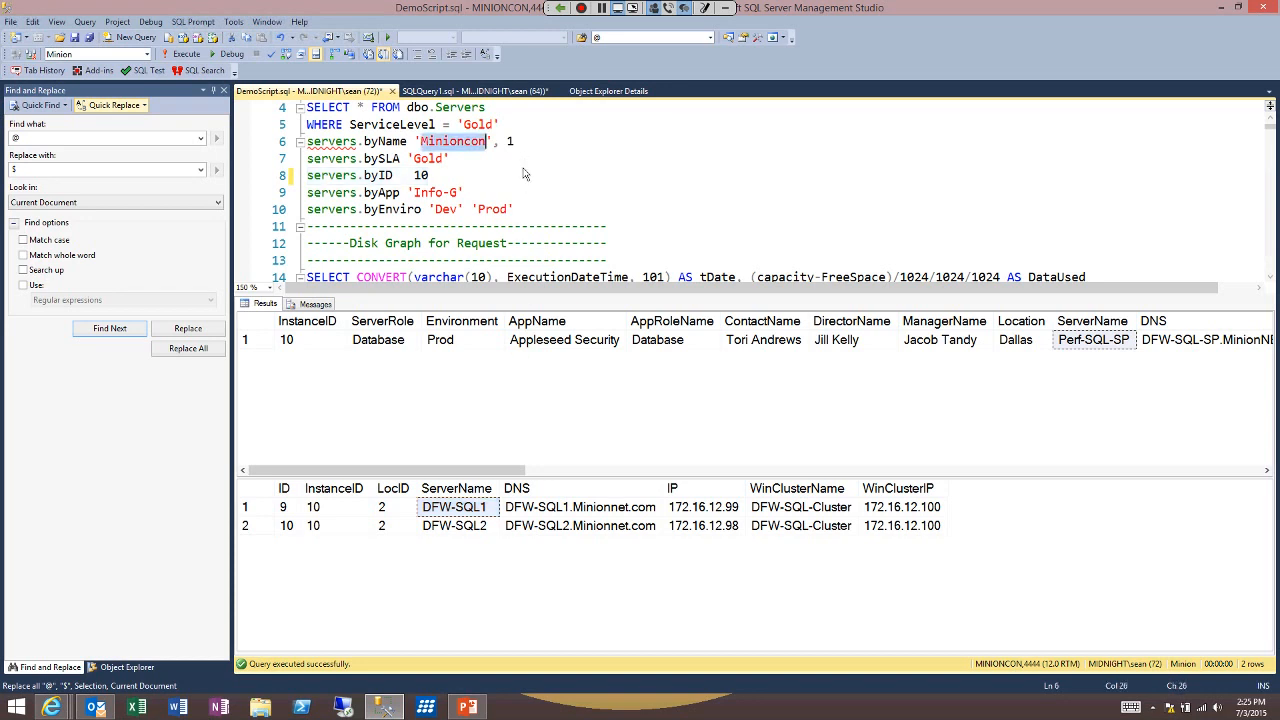
pyautogui.write('DFW-SQL1')
pyautogui.hotkey('ctrl', 'shift', 'Left')
pyautogui.hotkey('ctrl', 'shift', 'Left')
pyautogui.hotkey('ctrl', 'shift', 'Left')
pyautogui.hotkey('ctrl', 'shift', 'Left')
pyautogui.hotkey('ctrl', 'shift', 'Left')
pyautogui.hotkey('ctrl', 'shift', 'Left')
pyautogui.hotkey('ctrl', 'shift', 'Left')
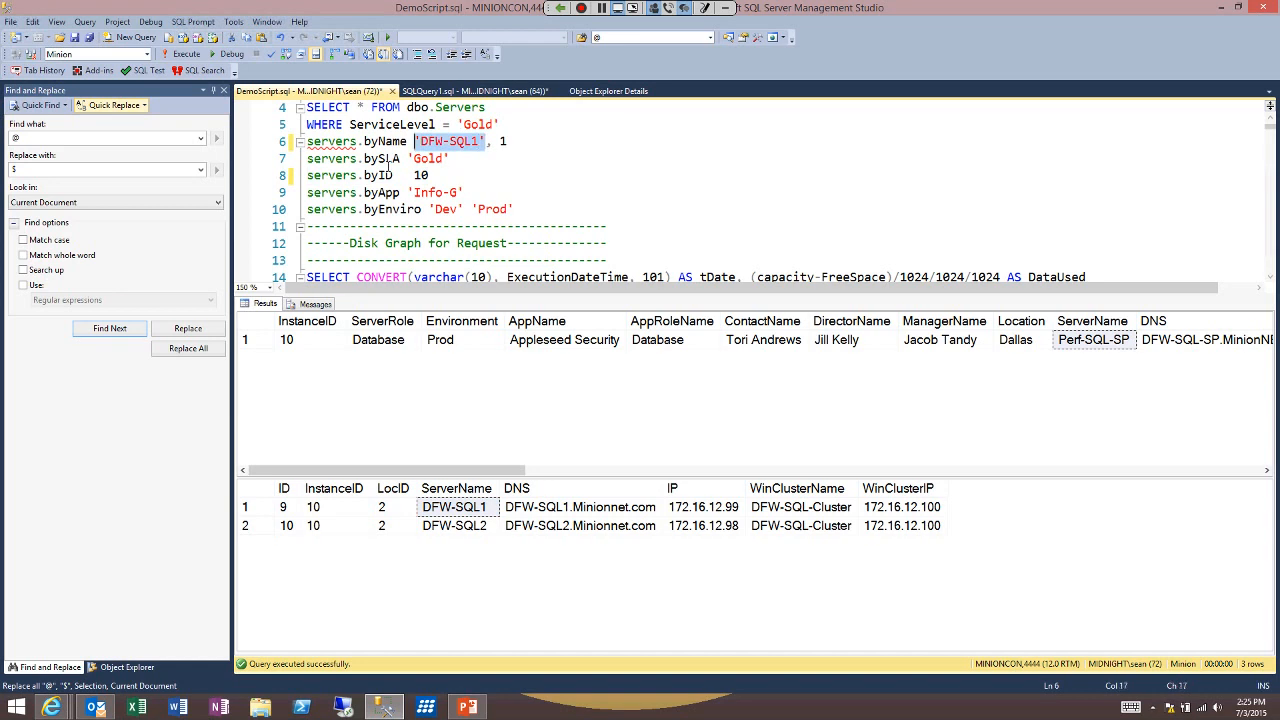
pyautogui.click(186, 54)
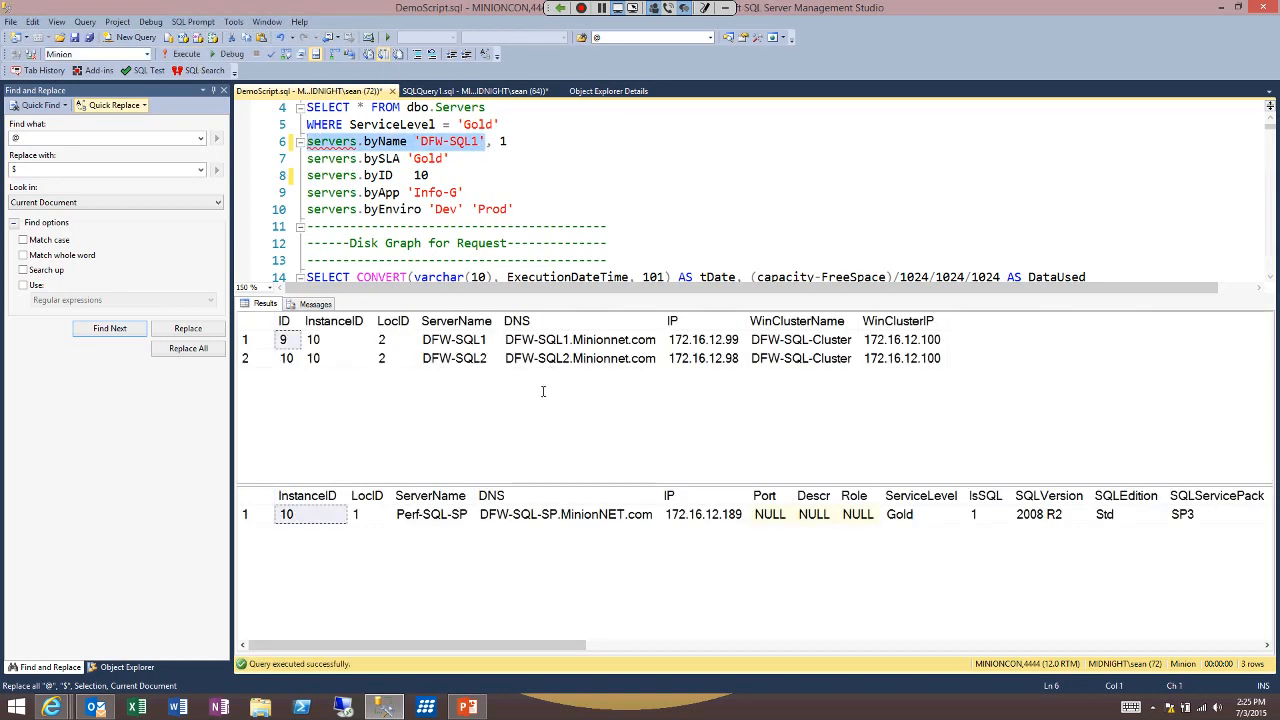
pyautogui.click(430, 514)
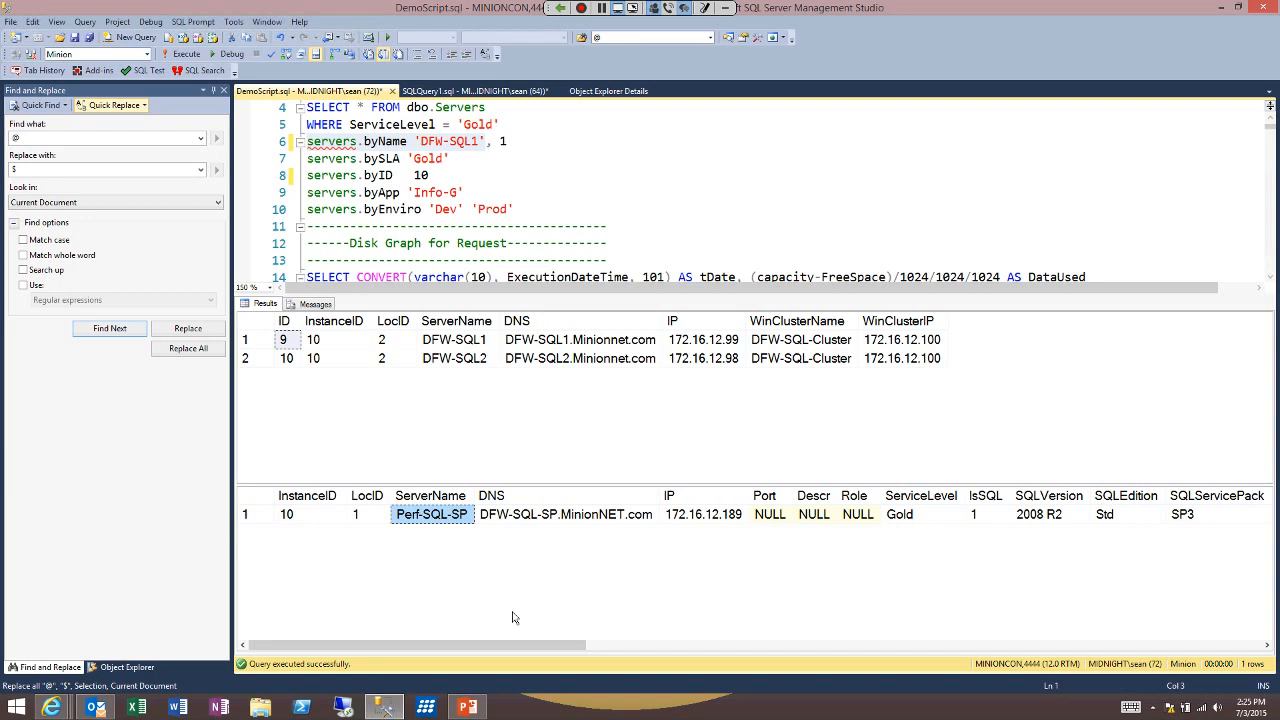
# - Run servers.byApp 'Info-G' from the script and examine the ServerRole and AppName columns it returns
pyautogui.hotkey('ctrl', 'r')
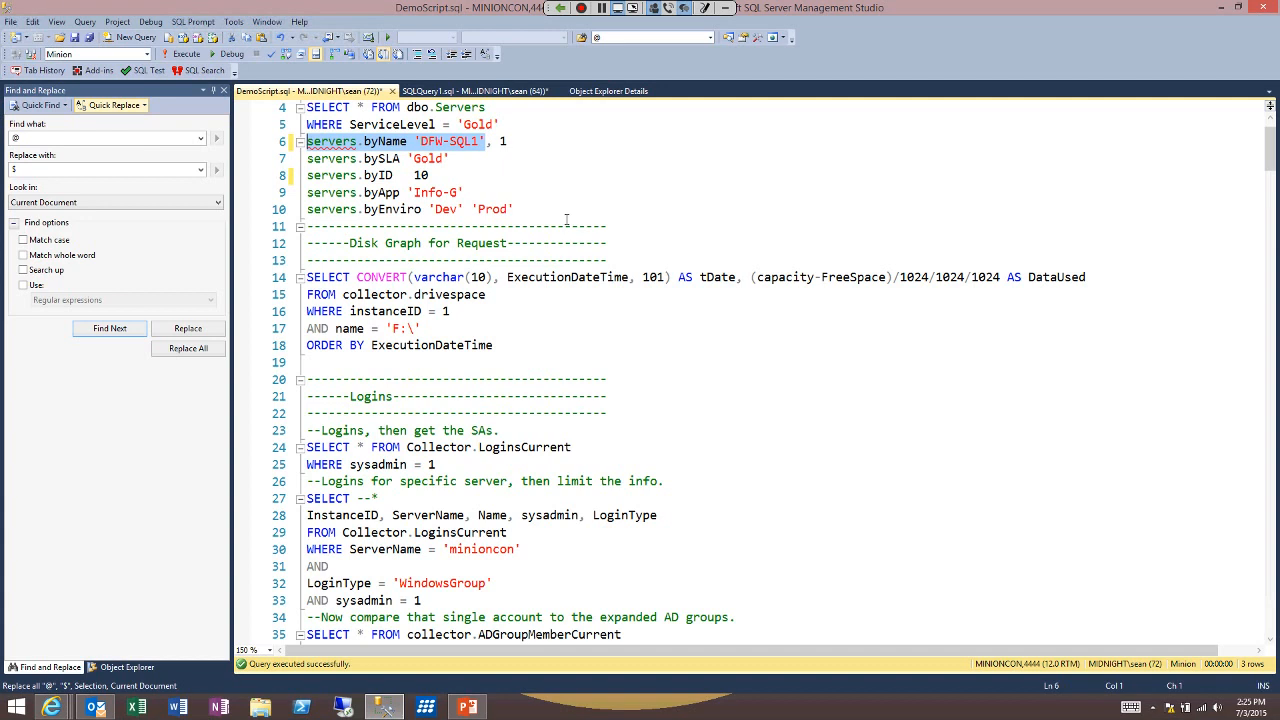
pyautogui.moveTo(464, 192); pyautogui.dragTo(306, 192)
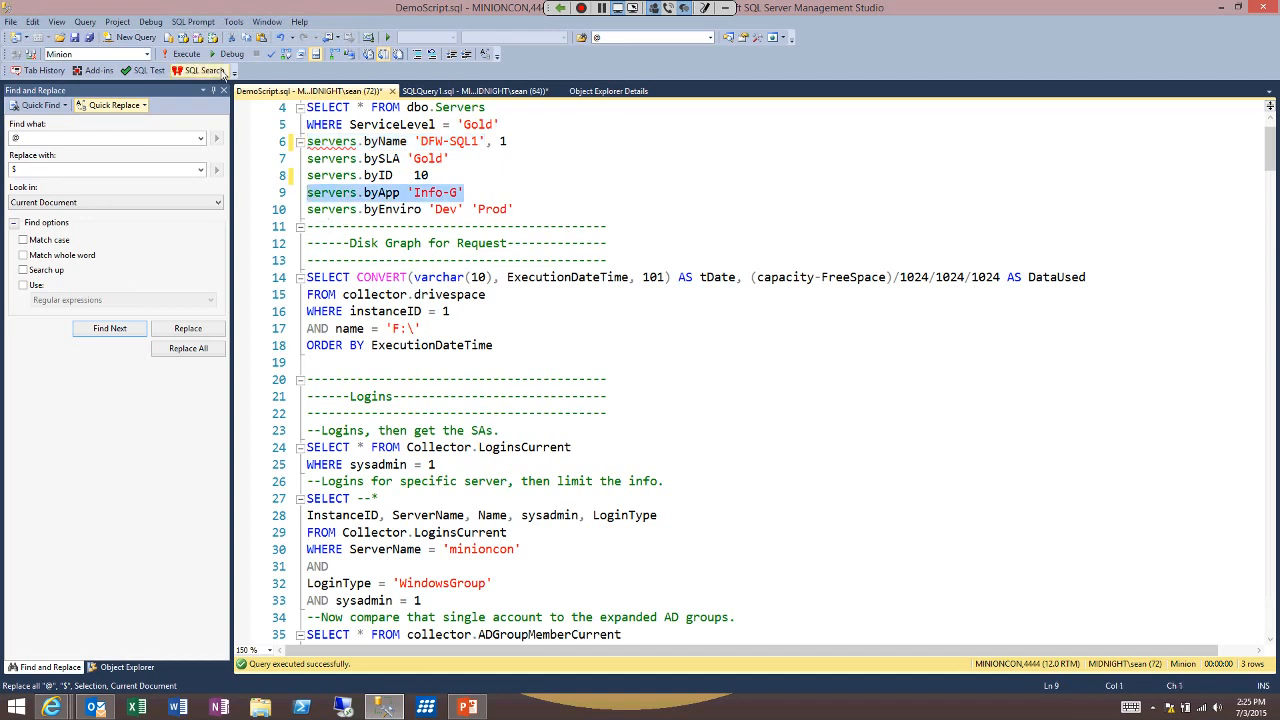
pyautogui.click(175, 54)
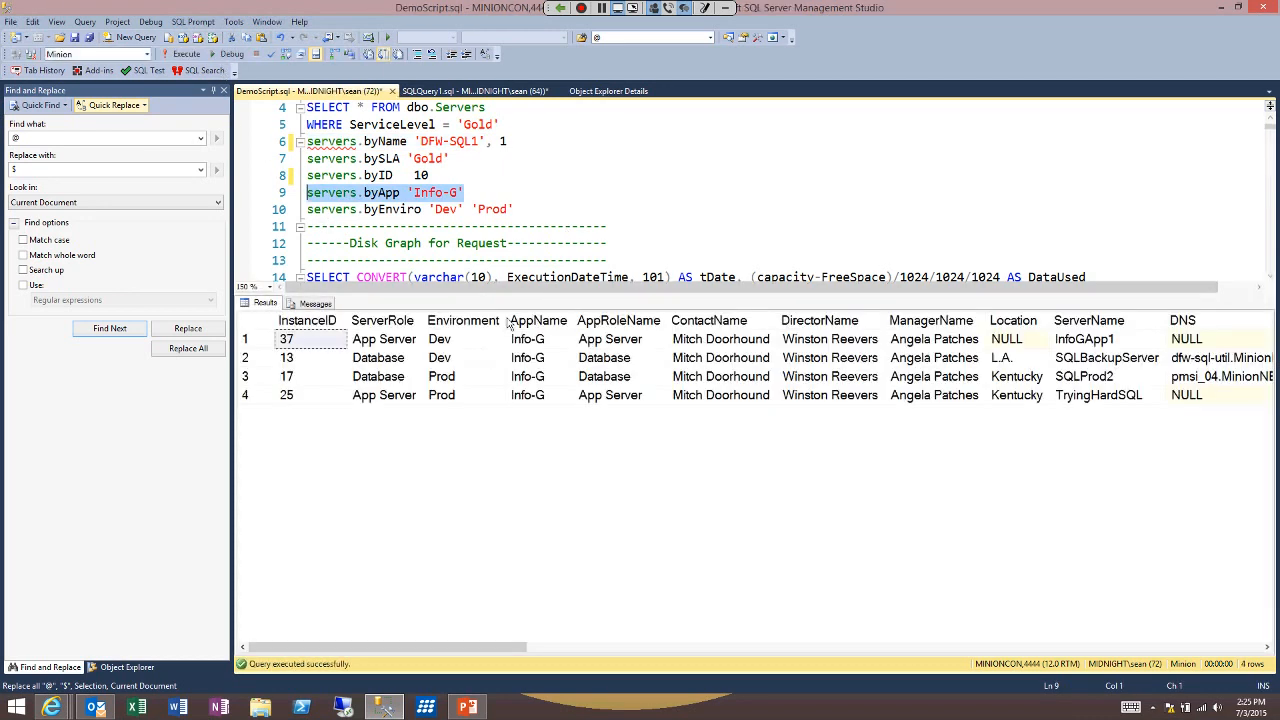
pyautogui.click(452, 381)
pyautogui.click(382, 321)
pyautogui.click(538, 321)
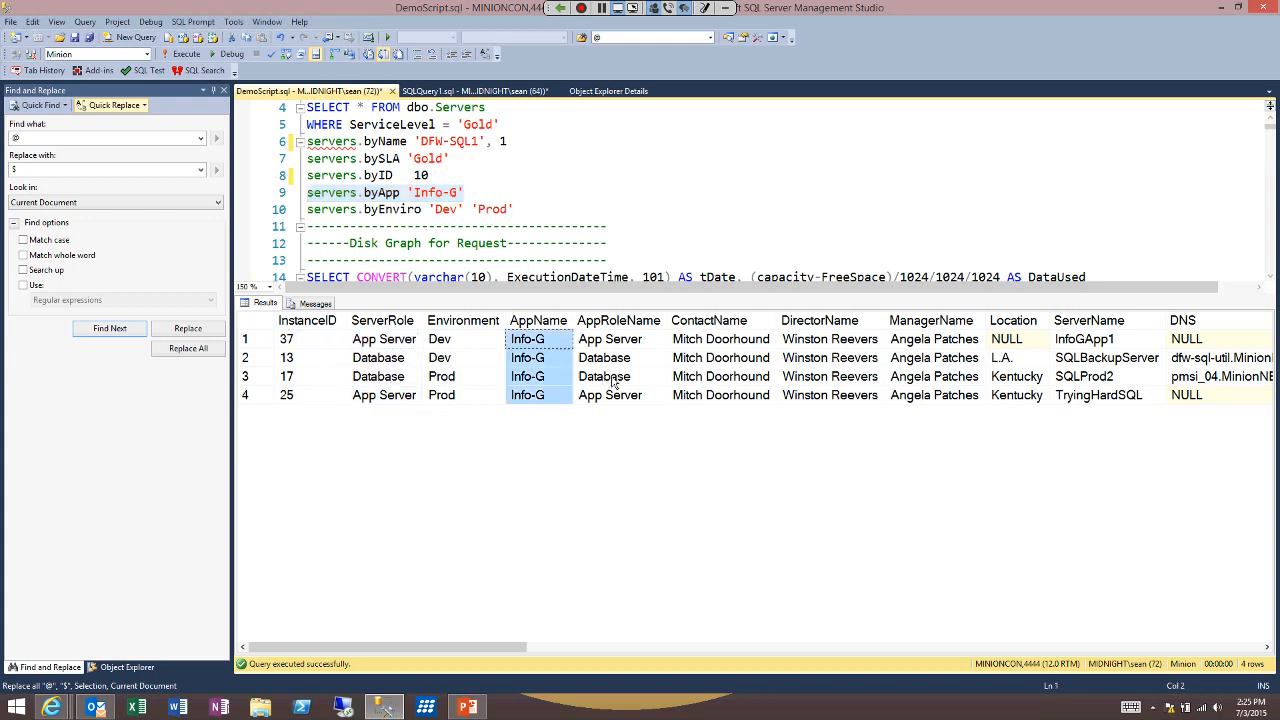
# - Examine the Environment and ServerRole values of the four Info-G rows in the result grid
pyautogui.press('Left')
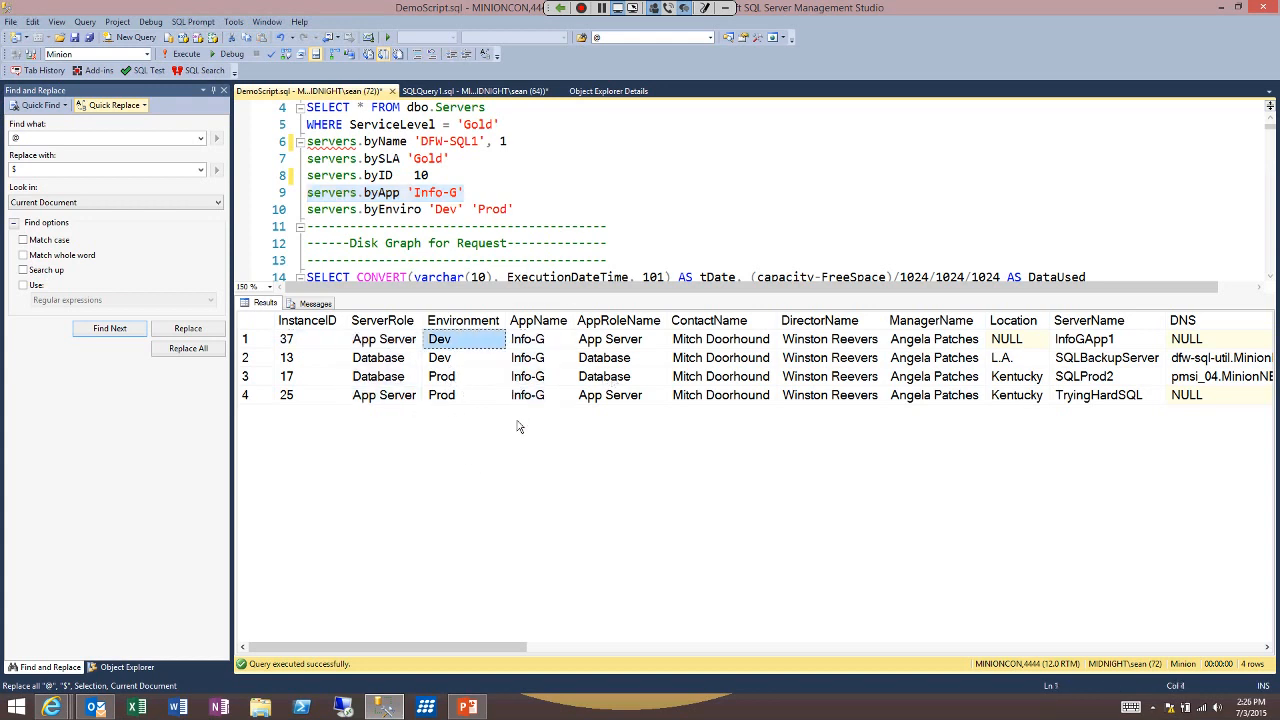
pyautogui.press('Down')
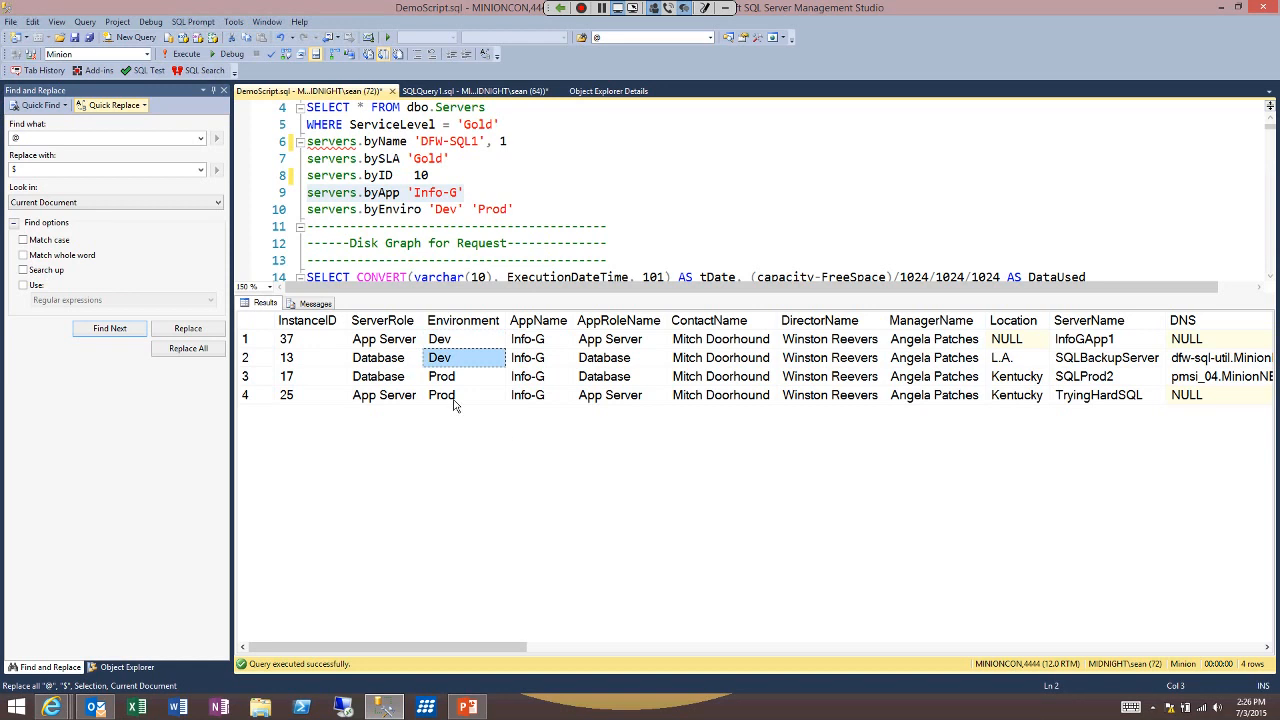
pyautogui.press('Left')
pyautogui.press('Up')
pyautogui.press('Down')
pyautogui.press('Down')
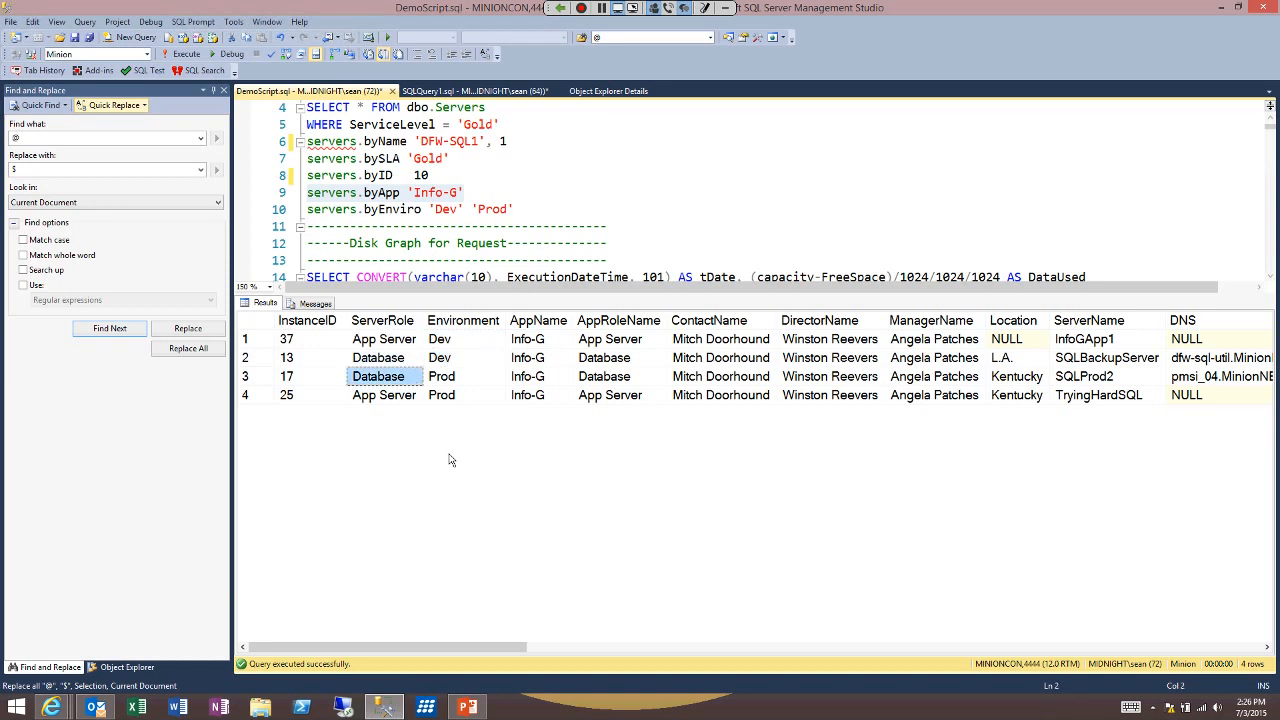
pyautogui.press('Down')
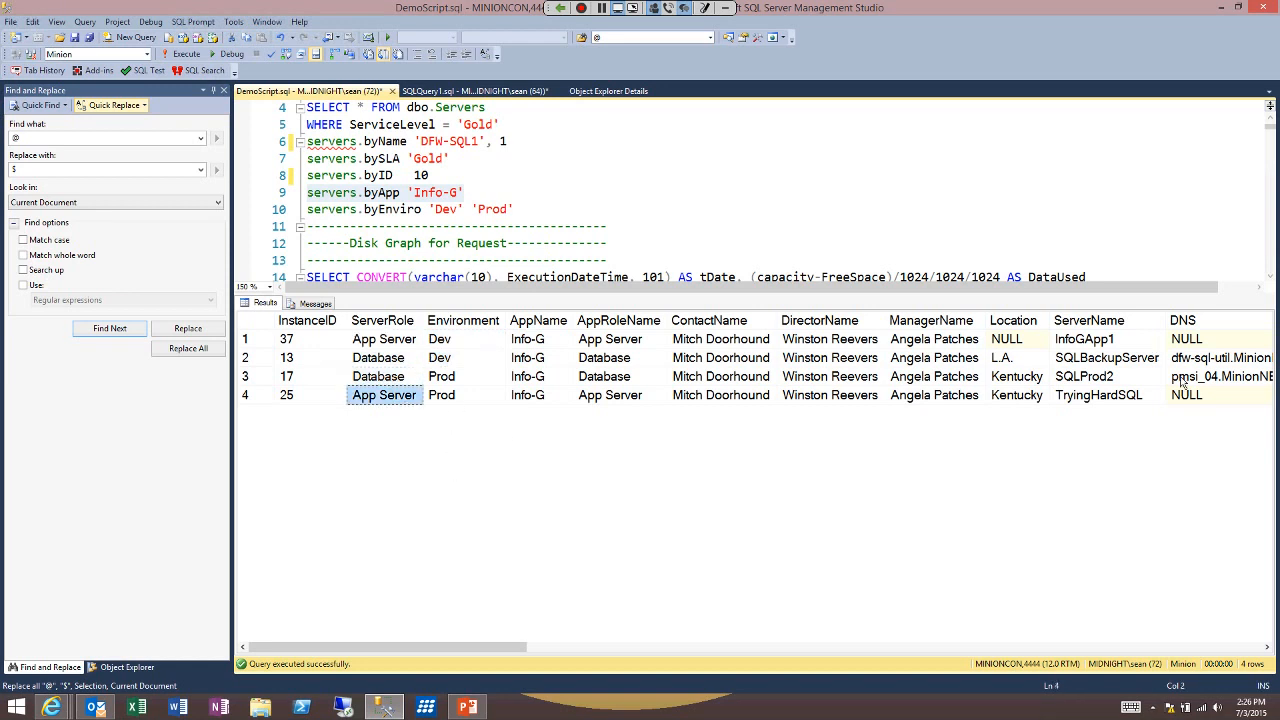
# - Examine the Location value of each Info-G row, finishing with the whole Location column highlighted
pyautogui.click(1014, 321)
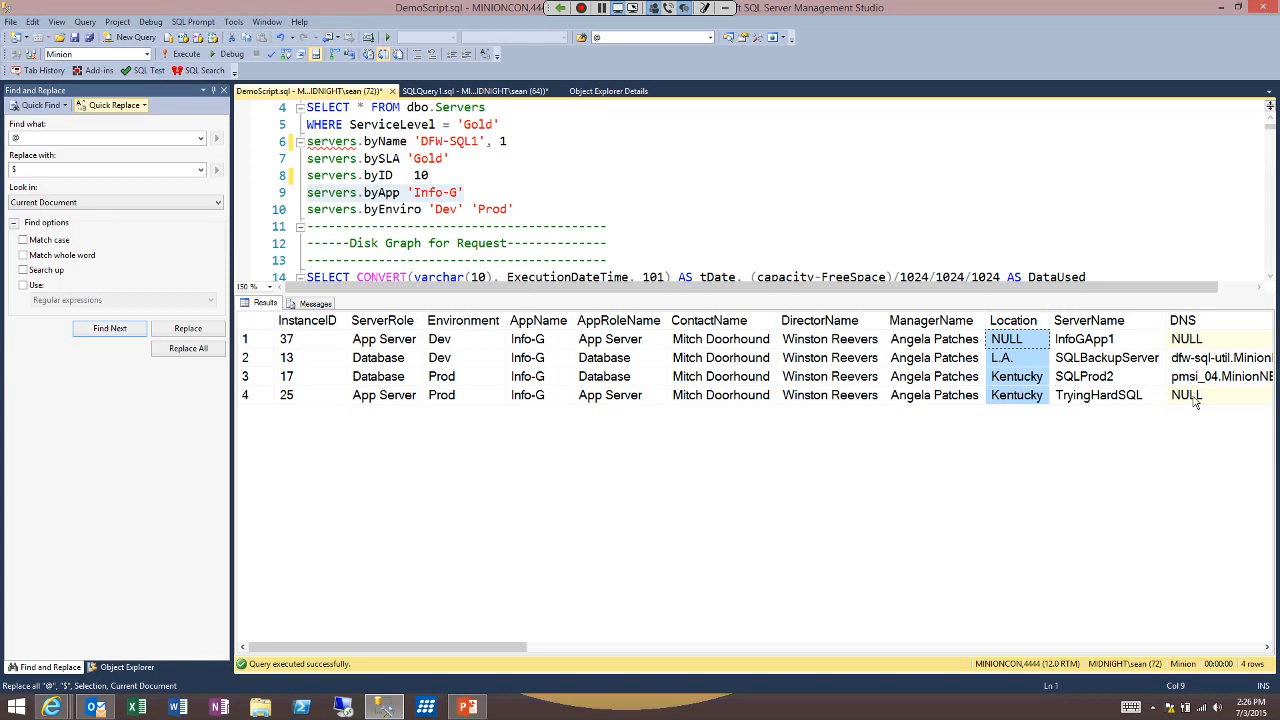
pyautogui.press('Down')
pyautogui.press('Down')
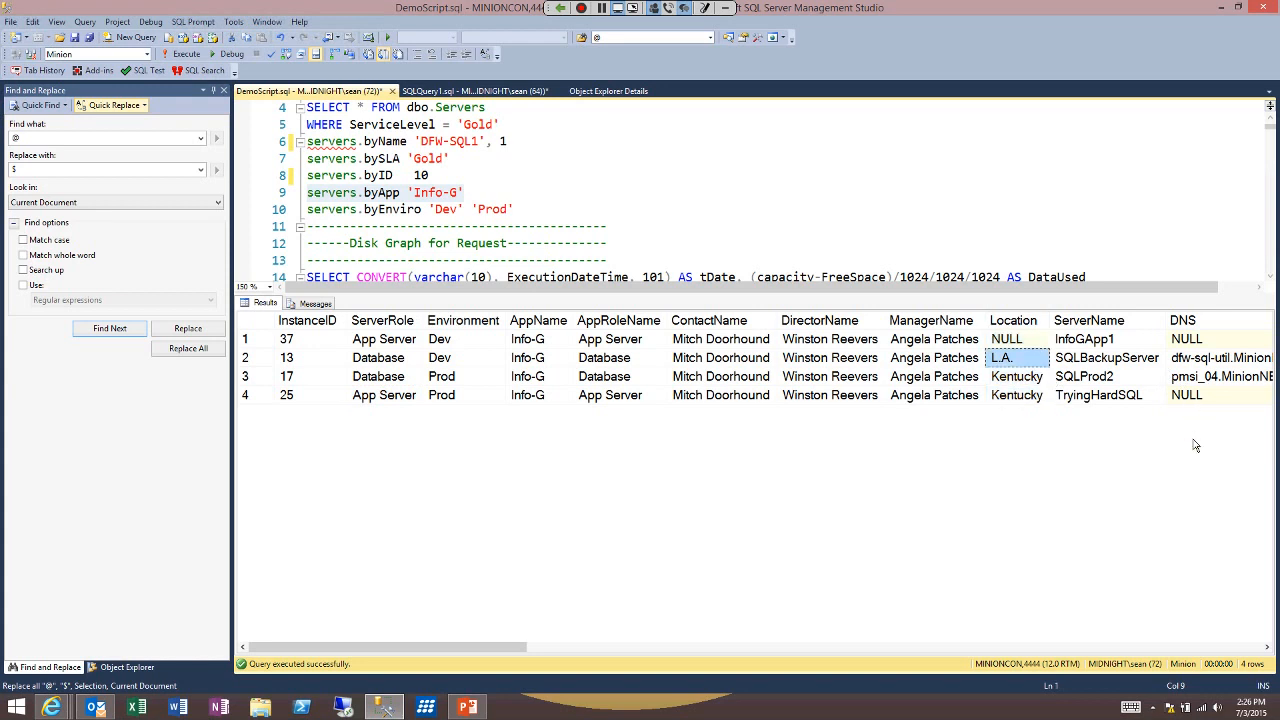
pyautogui.press('Down')
pyautogui.press('Down')
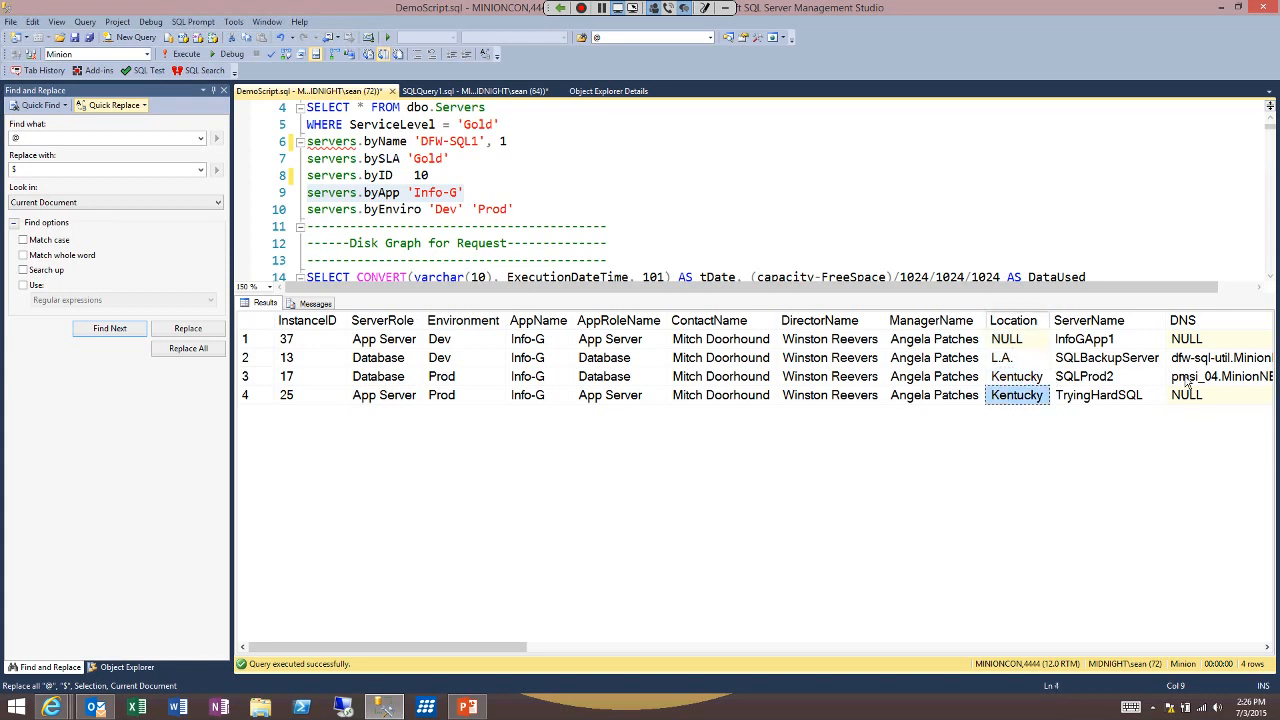
pyautogui.hotkey('shift', 'Up')
pyautogui.hotkey('shift', 'Up')
pyautogui.hotkey('shift', 'Up')
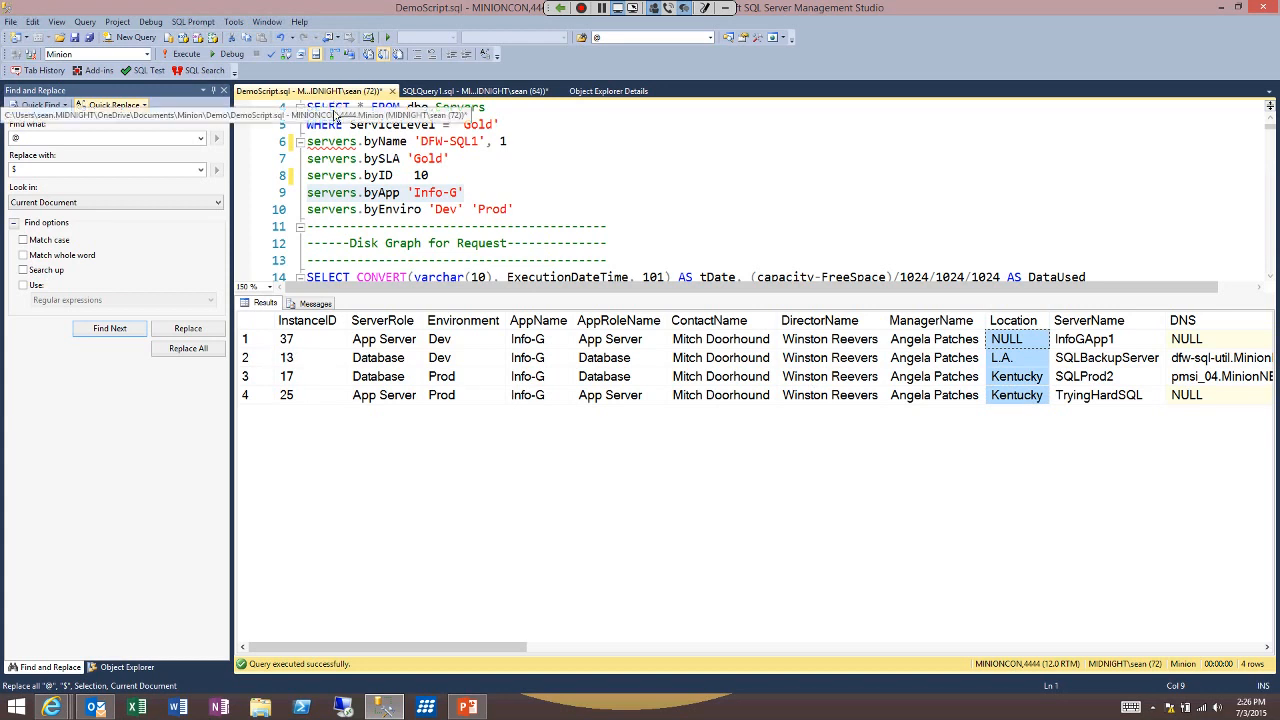
# - Change the query's connection to the BENDYCON server
pyautogui.click(34, 58)
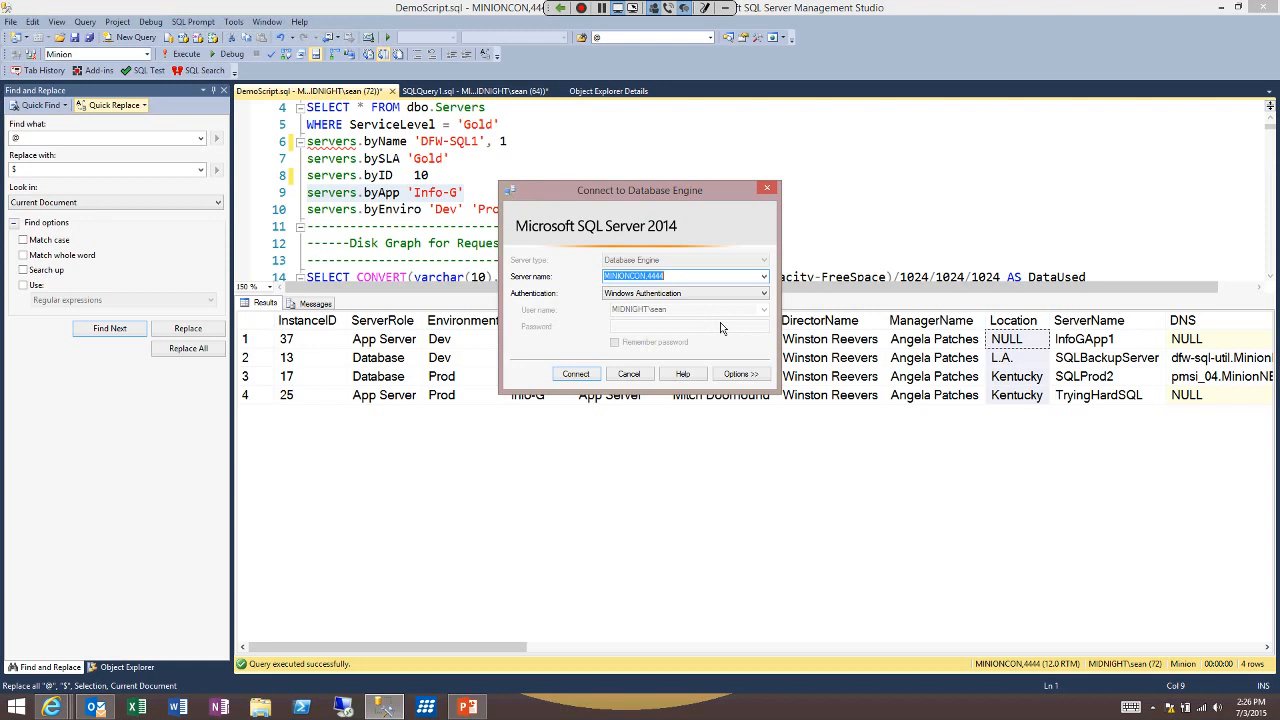
pyautogui.click(764, 276)
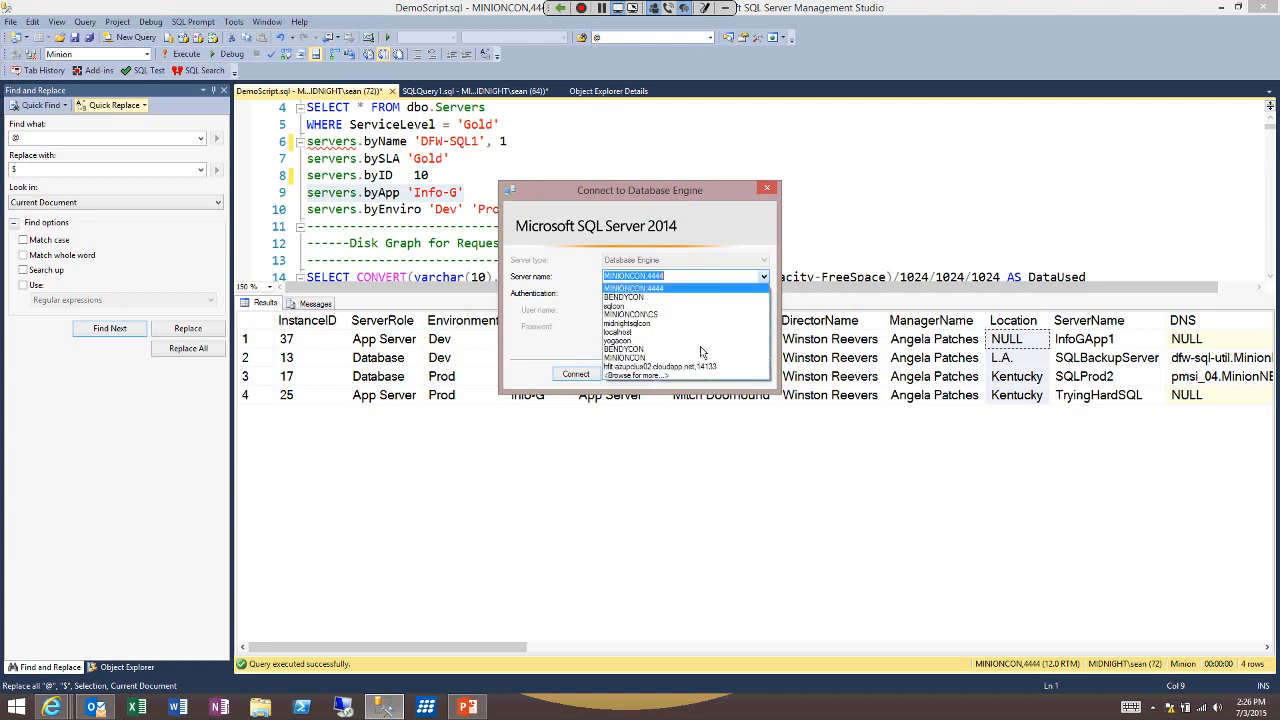
pyautogui.click(743, 352)
pyautogui.press('Return')
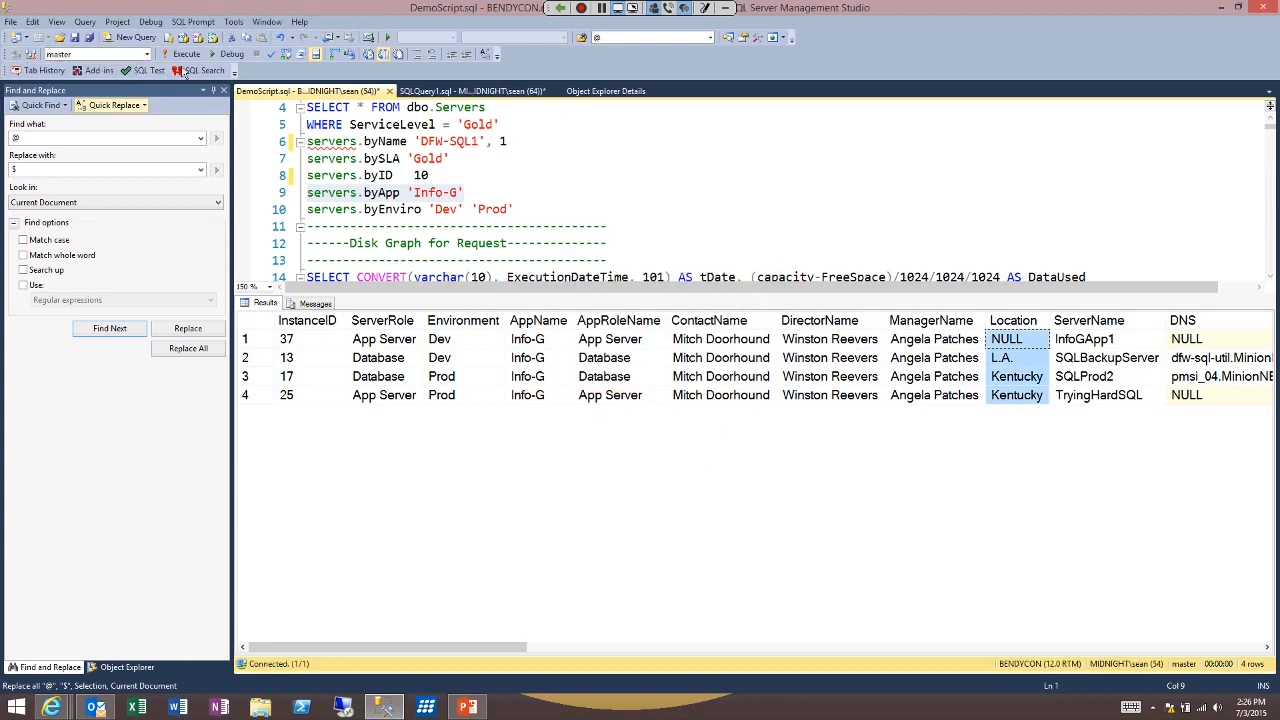
# - Set the query's database to Minion and rerun servers.byApp 'Info-G'
pyautogui.click(147, 54)
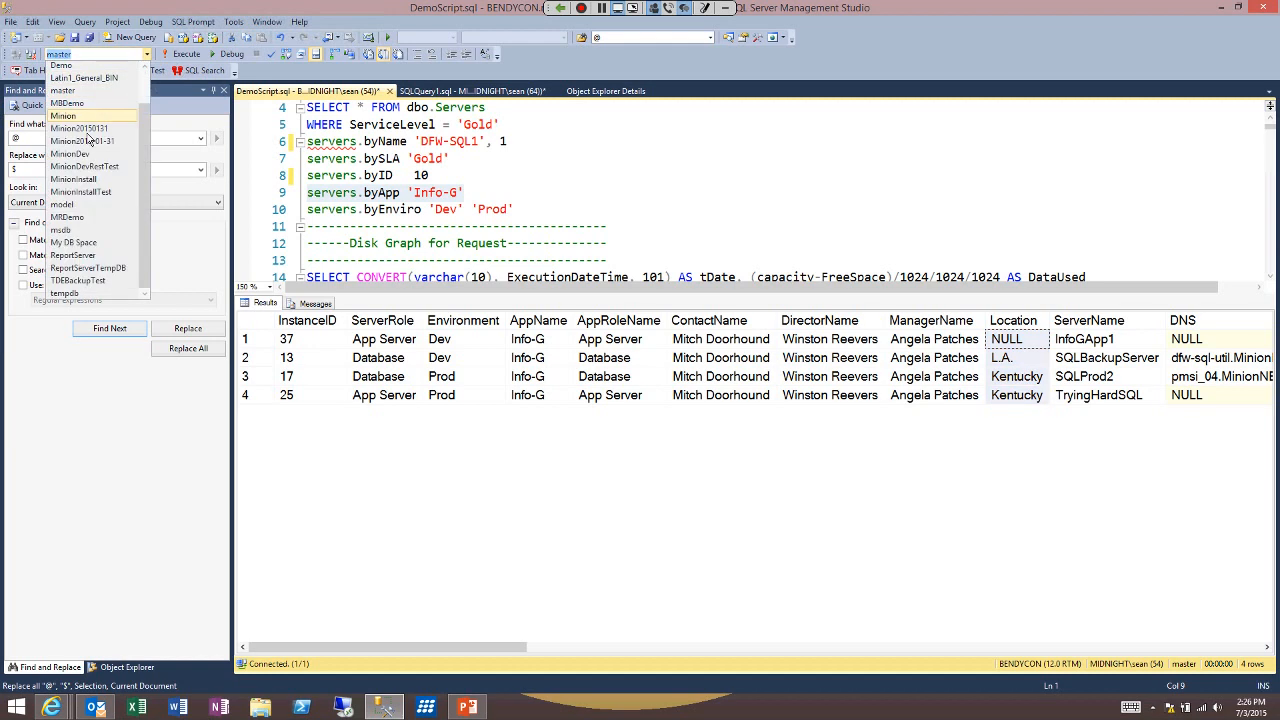
pyautogui.click(63, 115)
pyautogui.click(182, 54)
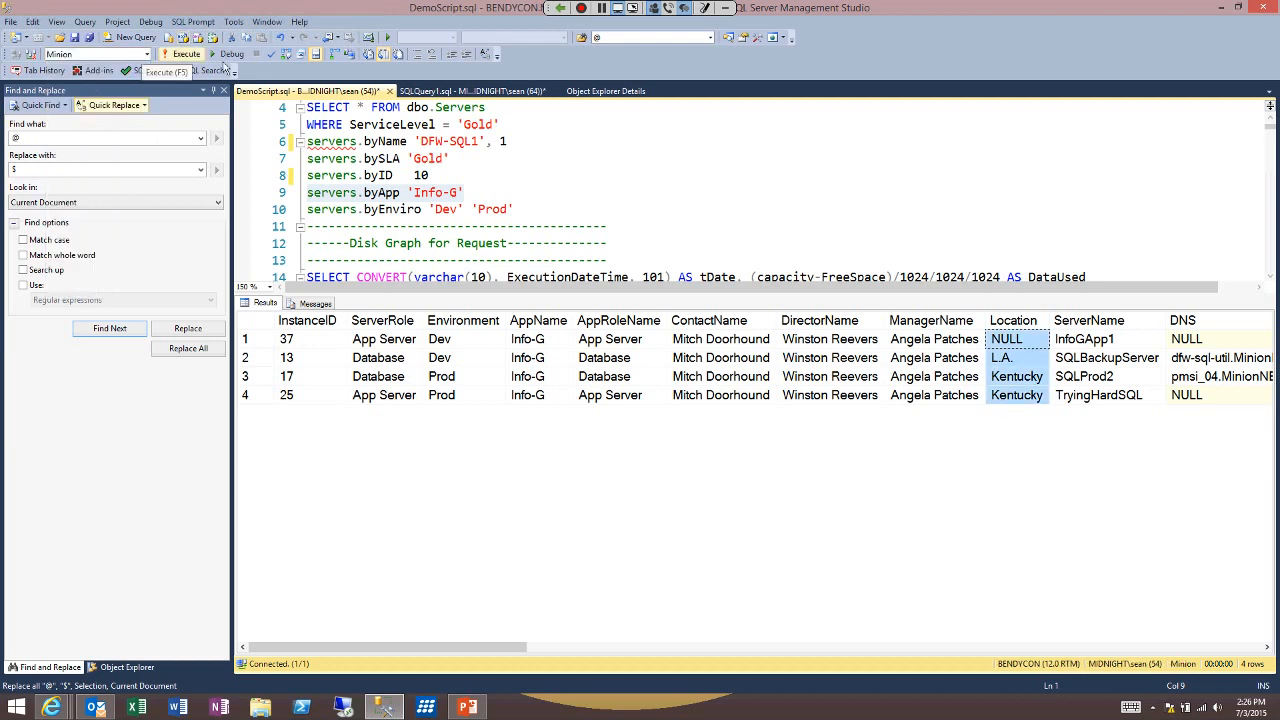
# - Examine the refreshed Info-G rows in the Location, ServerRole, Environment and AppName columns
pyautogui.click(1016, 339)
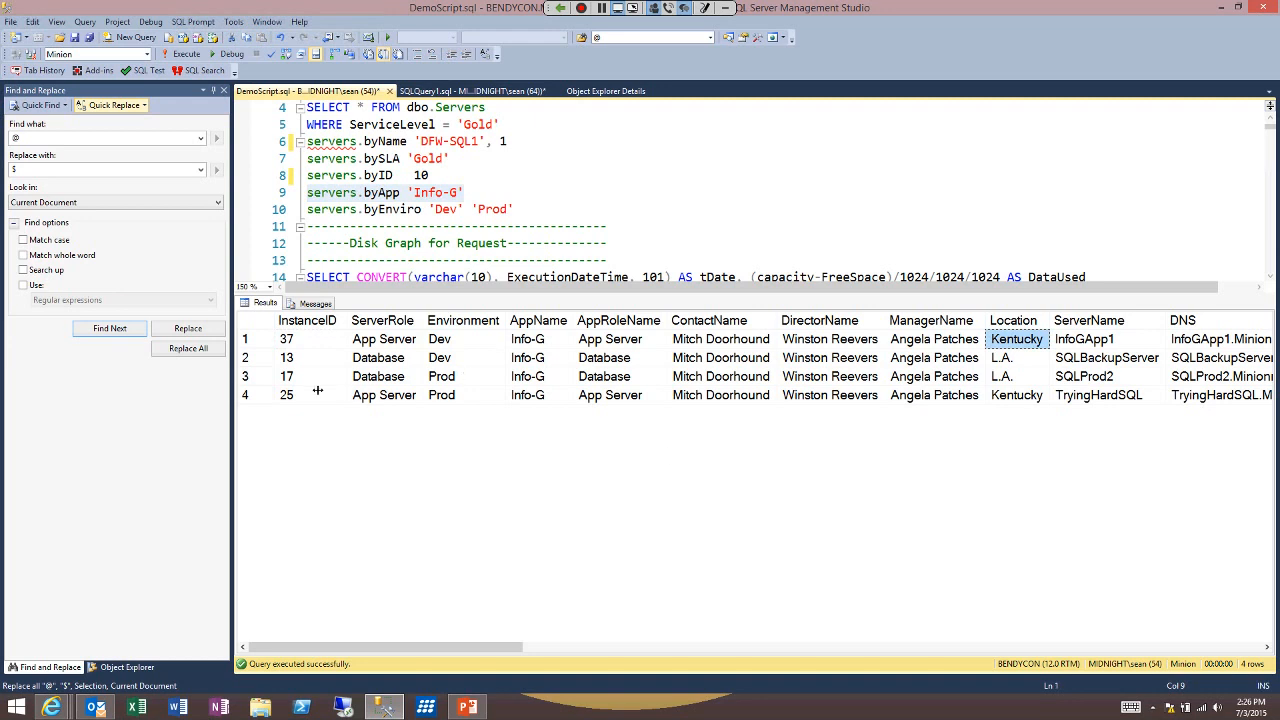
pyautogui.click(378, 343)
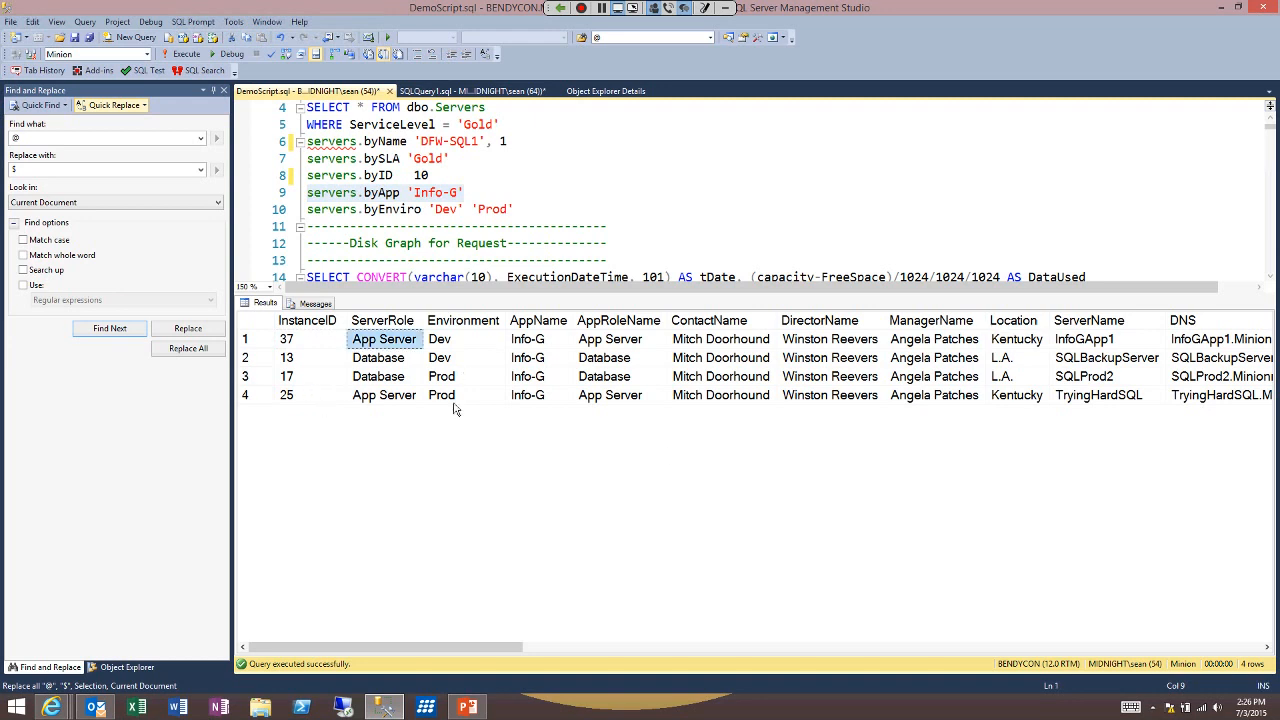
pyautogui.click(388, 396)
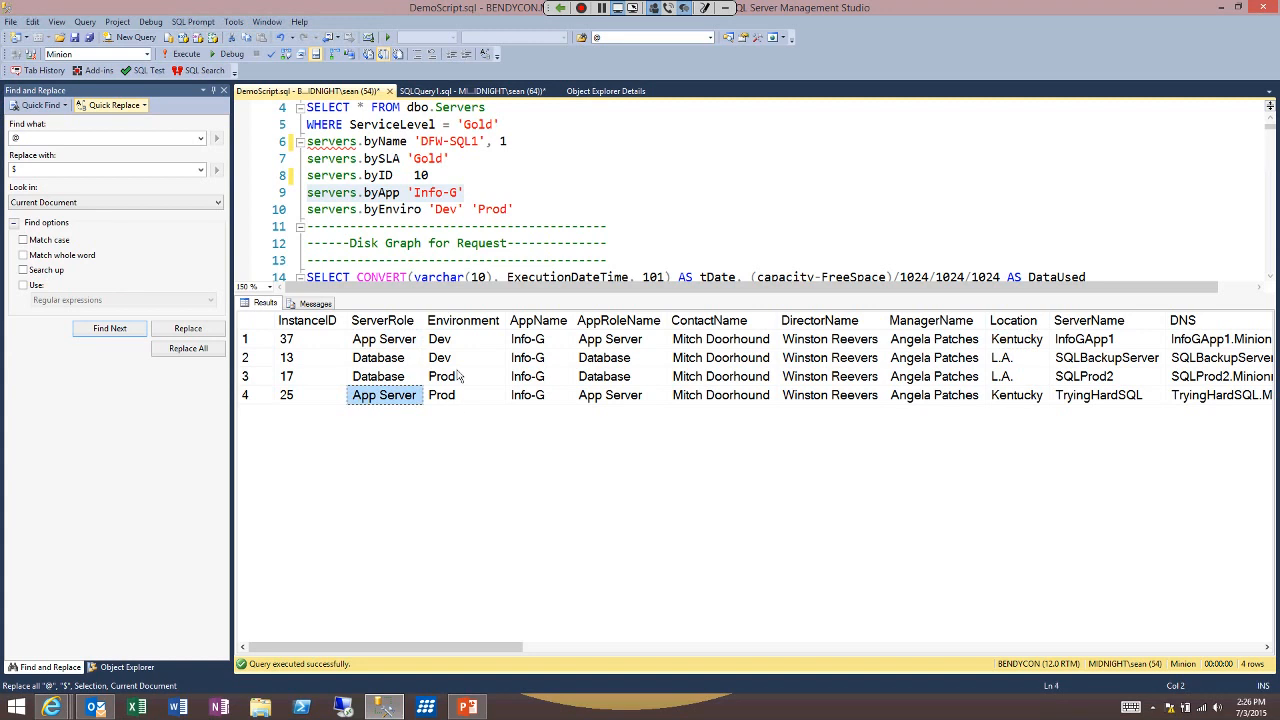
pyautogui.hotkey('shift', 'Up')
pyautogui.hotkey('shift', 'Up')
pyautogui.hotkey('shift', 'Up')
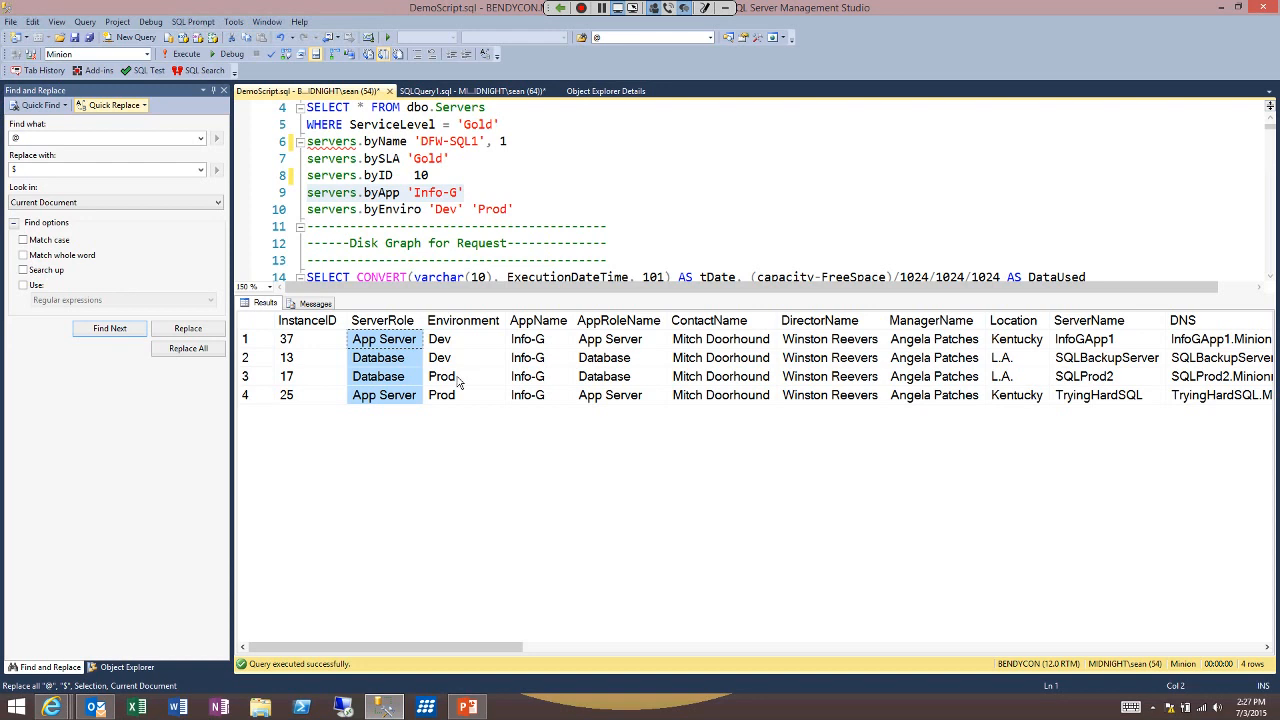
pyautogui.click(463, 321)
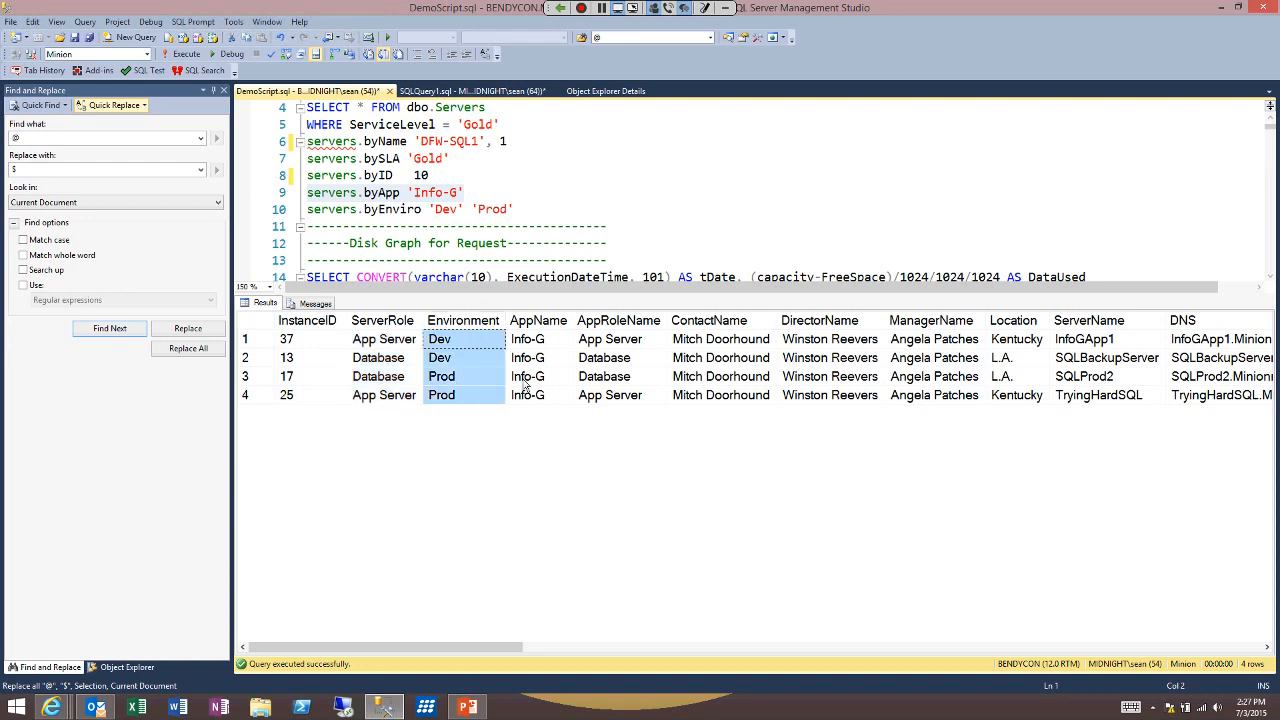
pyautogui.click(538, 321)
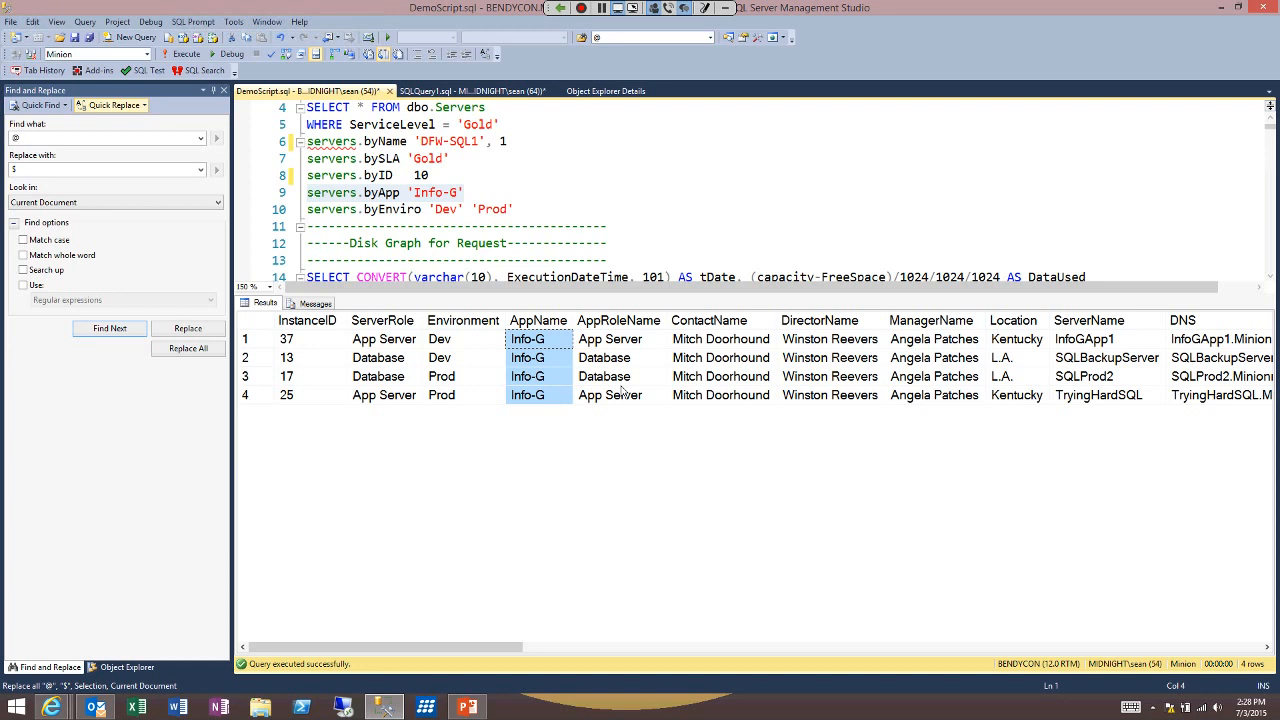
# - Run servers.byEnviro for 'Dev' only, and highlight the alternative 'Prod' argument on the same line
pyautogui.moveTo(464, 210); pyautogui.dragTo(429, 211)
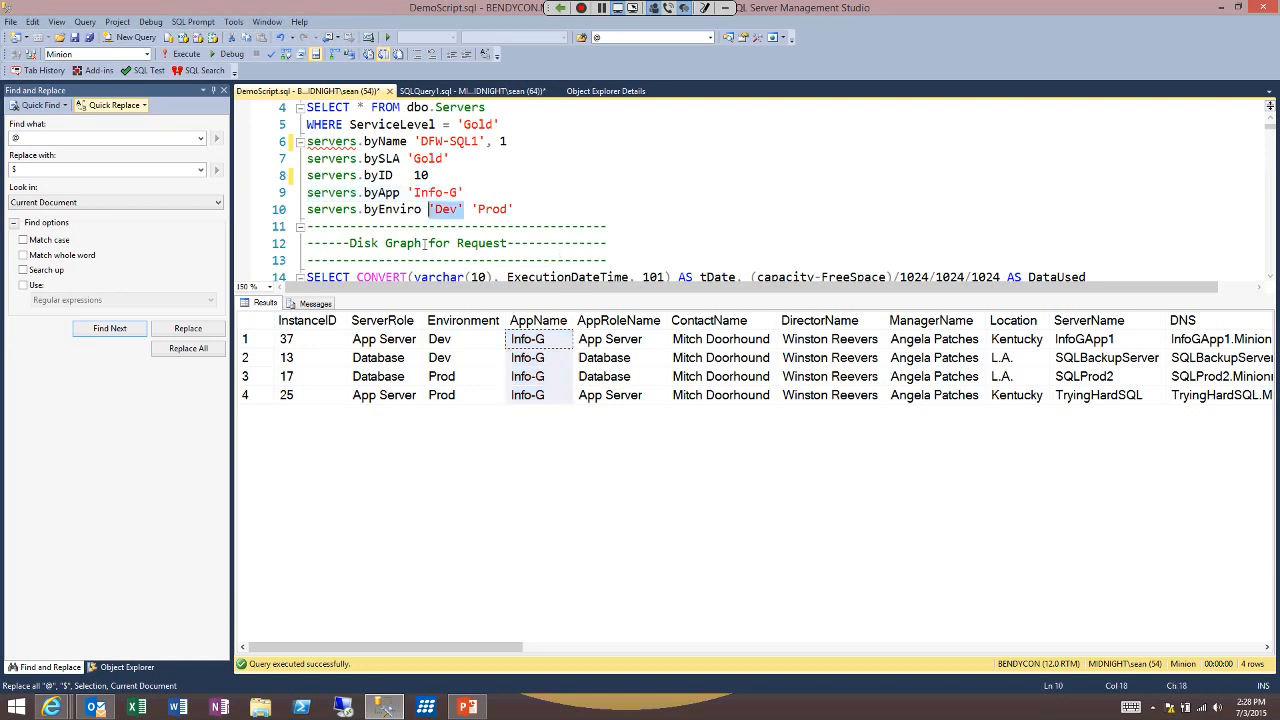
pyautogui.keyDown('shift'); pyautogui.click(307, 209); pyautogui.keyUp('shift')
pyautogui.press('F5')
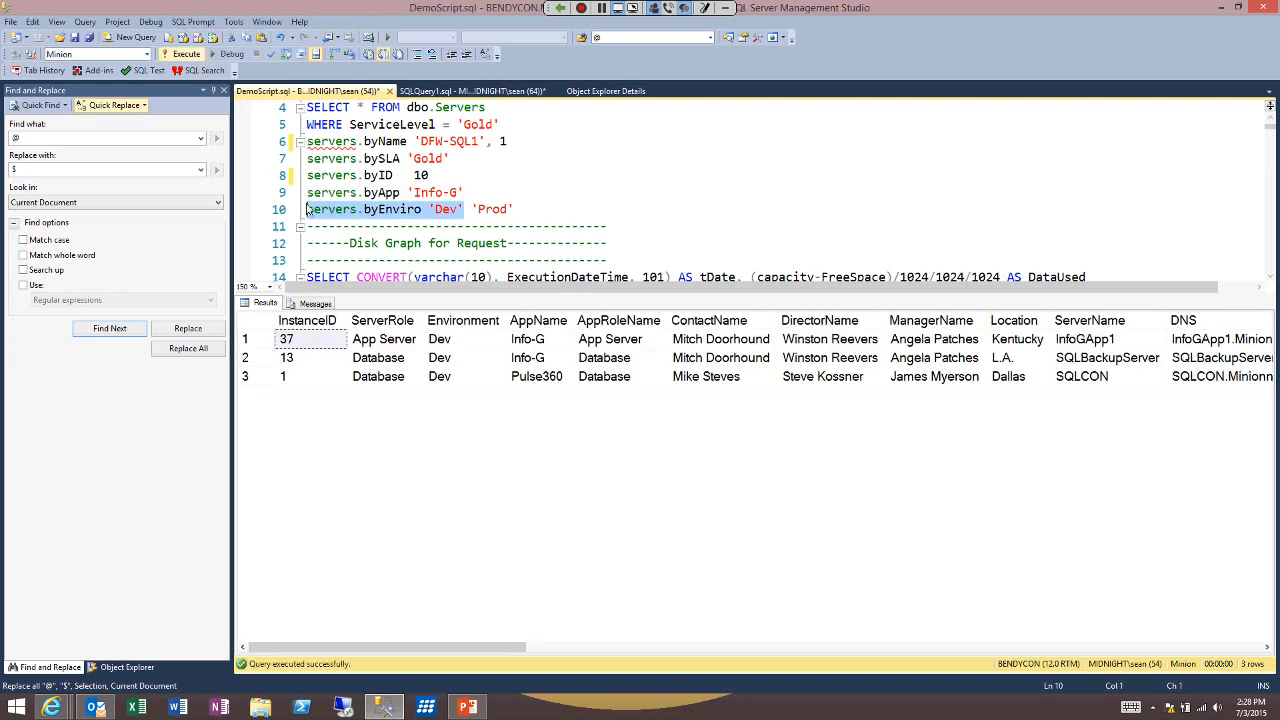
pyautogui.doubleClick(492, 210)
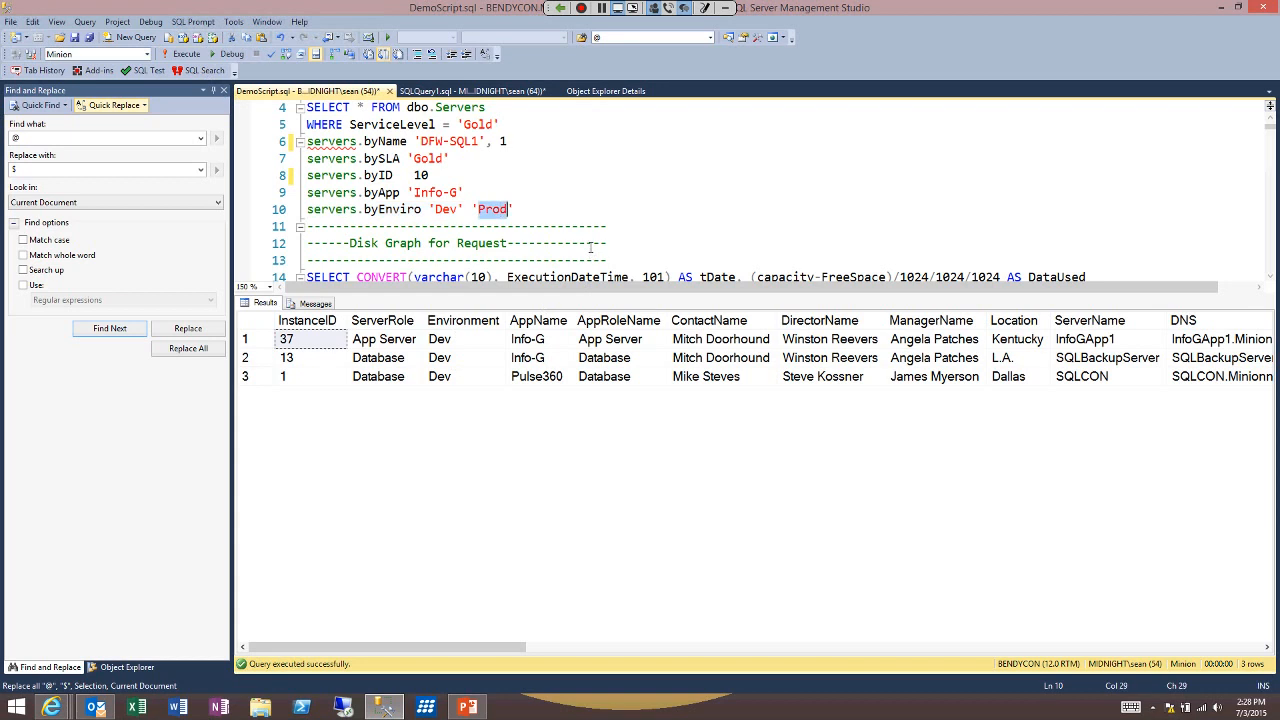
pyautogui.press('End')
# - Hide the query results and examine the Disk Graph for Request query in the script
pyautogui.hotkey('ctrl', 'r')
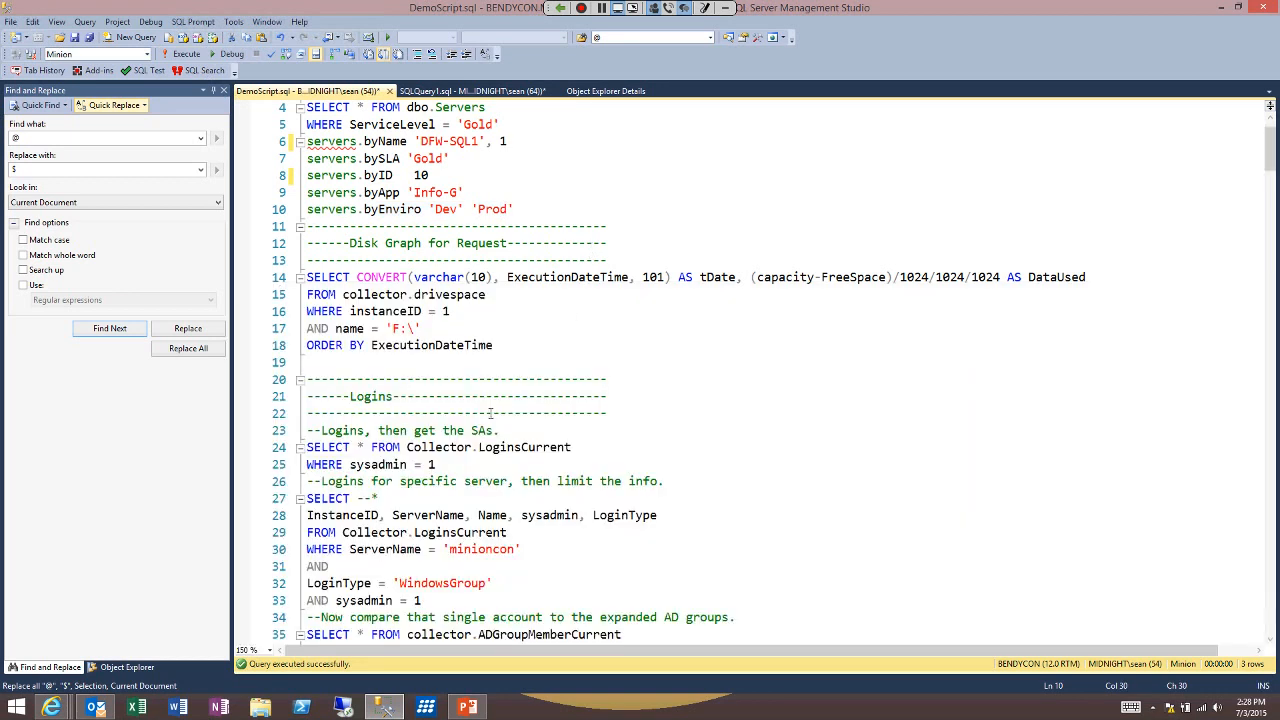
pyautogui.click(490, 365)
pyautogui.moveTo(412, 243)
pyautogui.mouseDown()
pyautogui.moveTo(407, 328)
pyautogui.moveTo(378, 311)
pyautogui.moveTo(494, 277)
pyautogui.mouseUp()
pyautogui.click(407, 328)
pyautogui.click(489, 298)
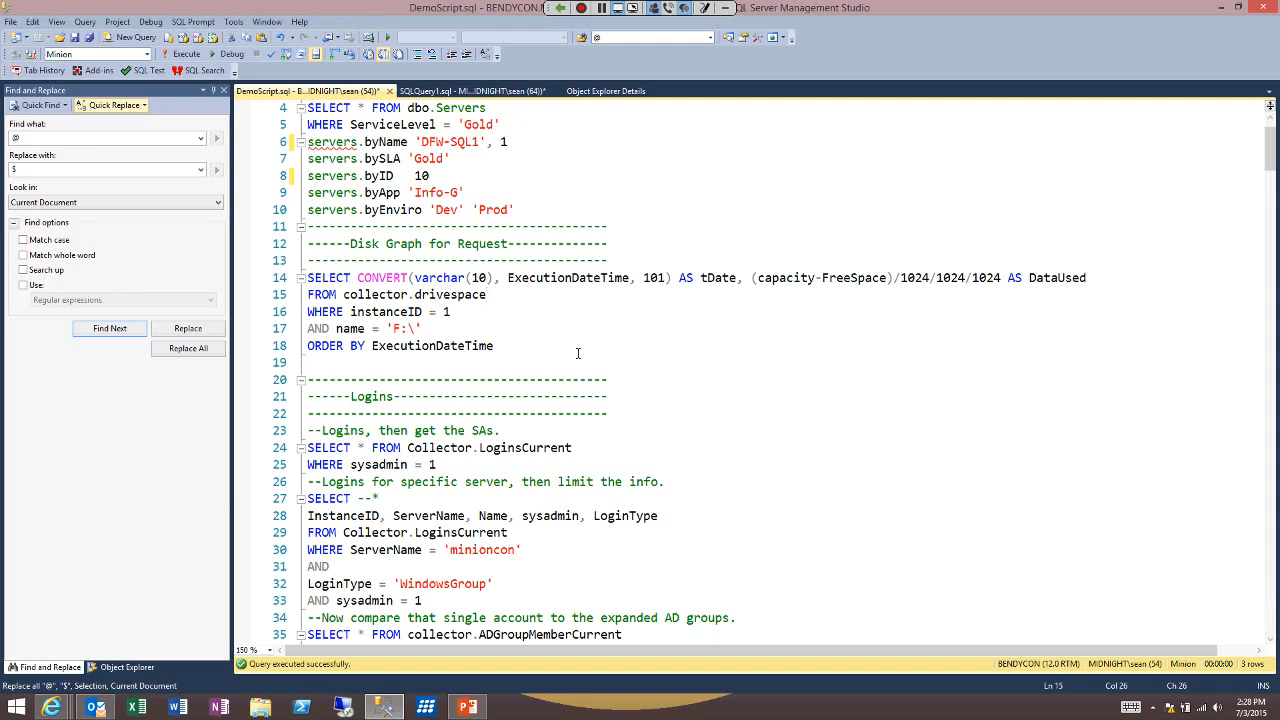
# - Run the complete Disk Graph for Request query on collector.drivespace for instanceID 1 and drive 'F:\'
pyautogui.press('Down')
pyautogui.moveTo(336, 328); pyautogui.dragTo(347, 364)
pyautogui.hotkey('shift', 'Up')
pyautogui.hotkey('shift', 'Up')
pyautogui.hotkey('shift', 'Up')
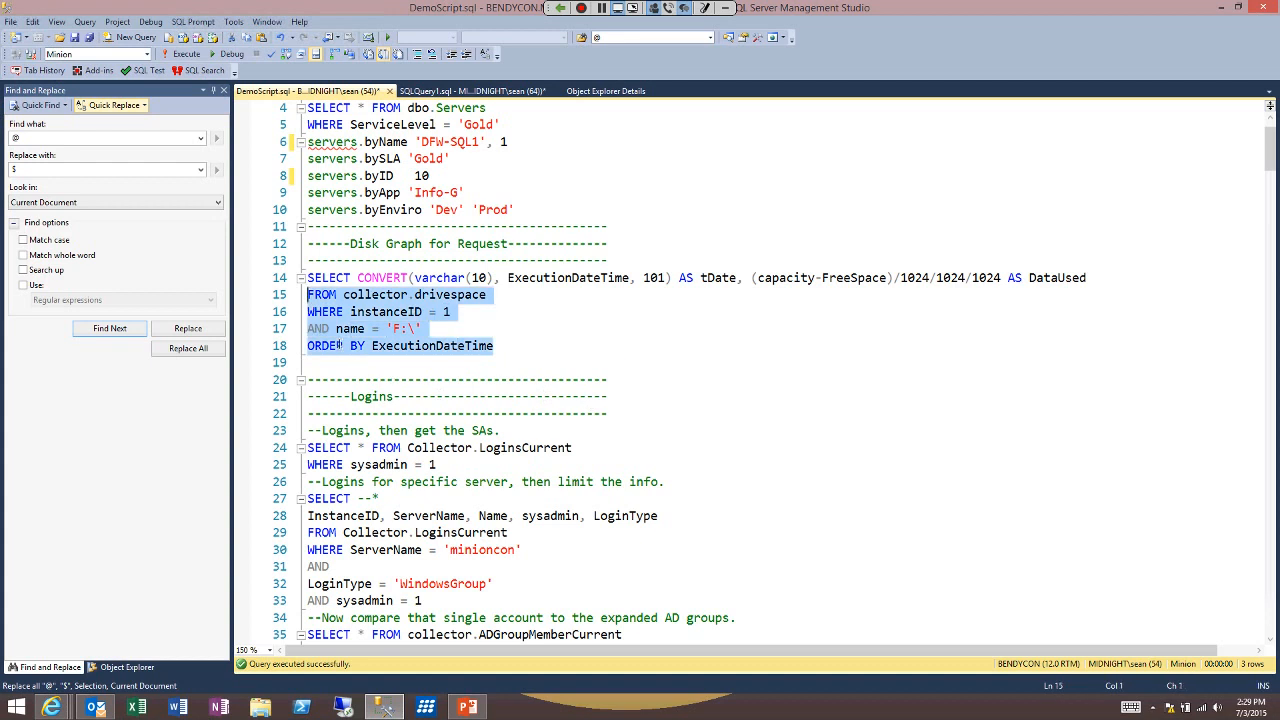
pyautogui.hotkey('shift', 'Home')
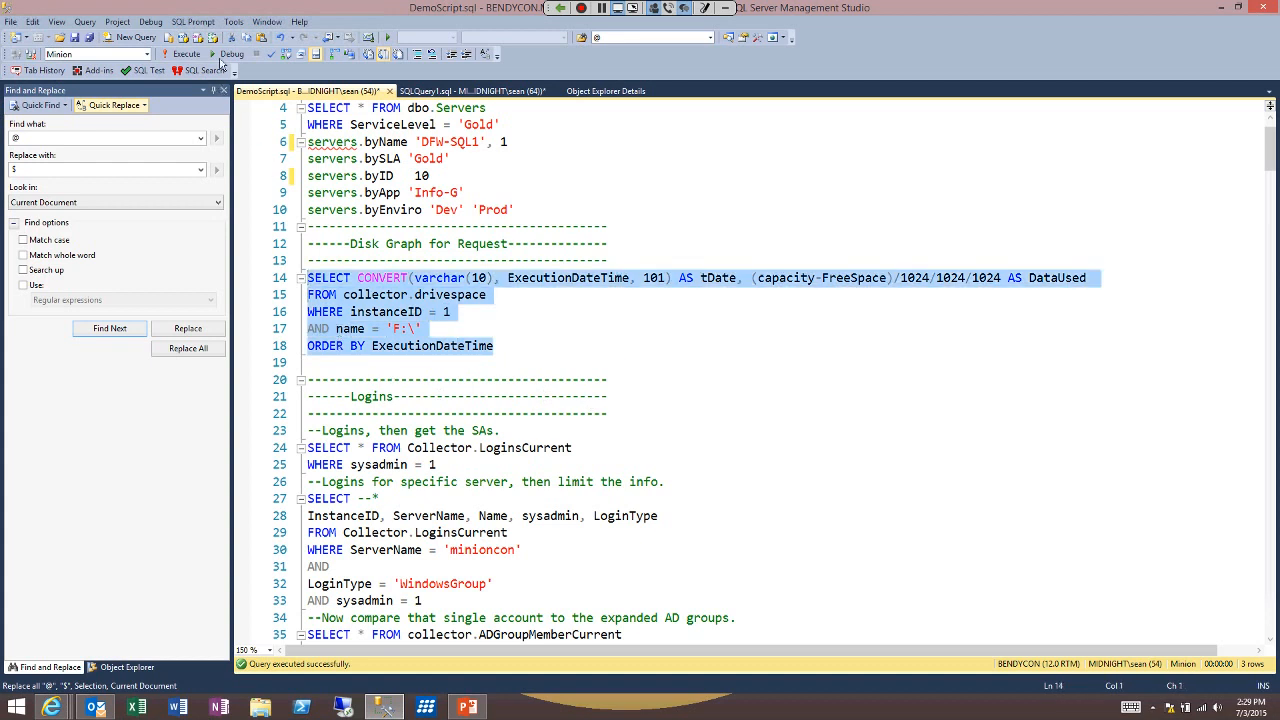
pyautogui.press('F5')
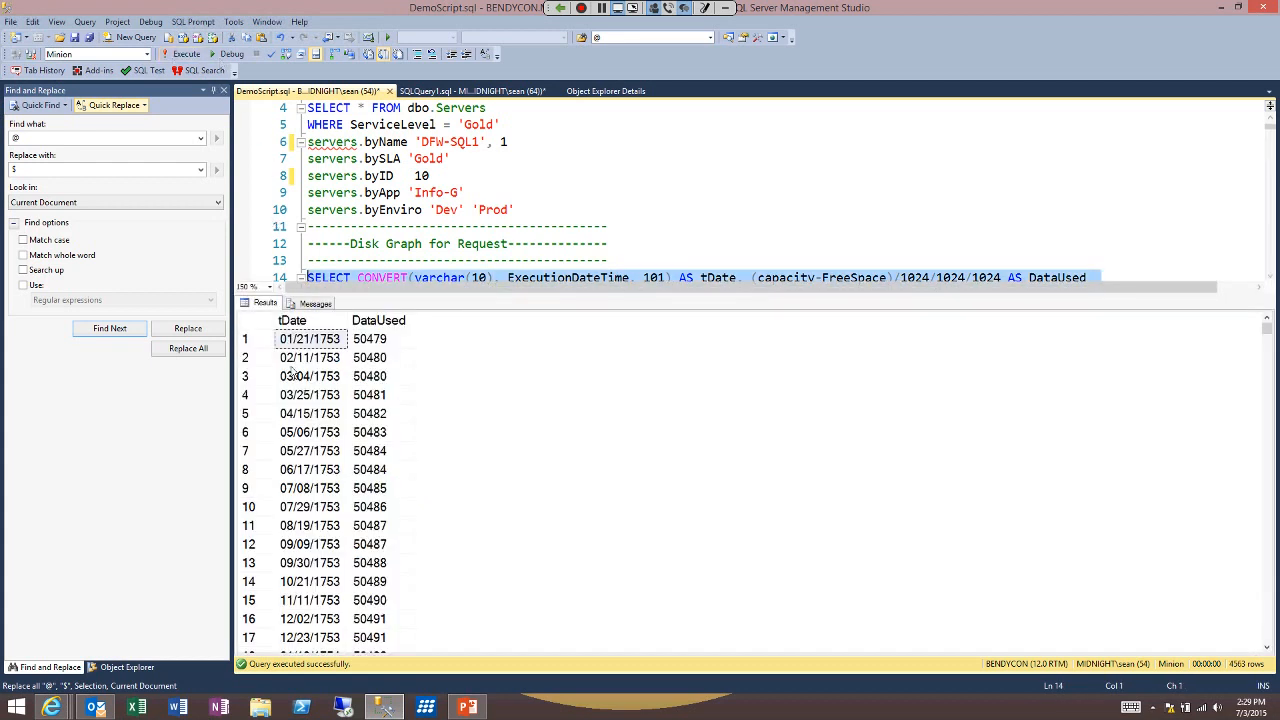
# - Copy the entire tDate and DataUsed result grid with headers and paste it into a new blank Excel workbook
pyautogui.click(257, 320)
pyautogui.rightClick(375, 413)
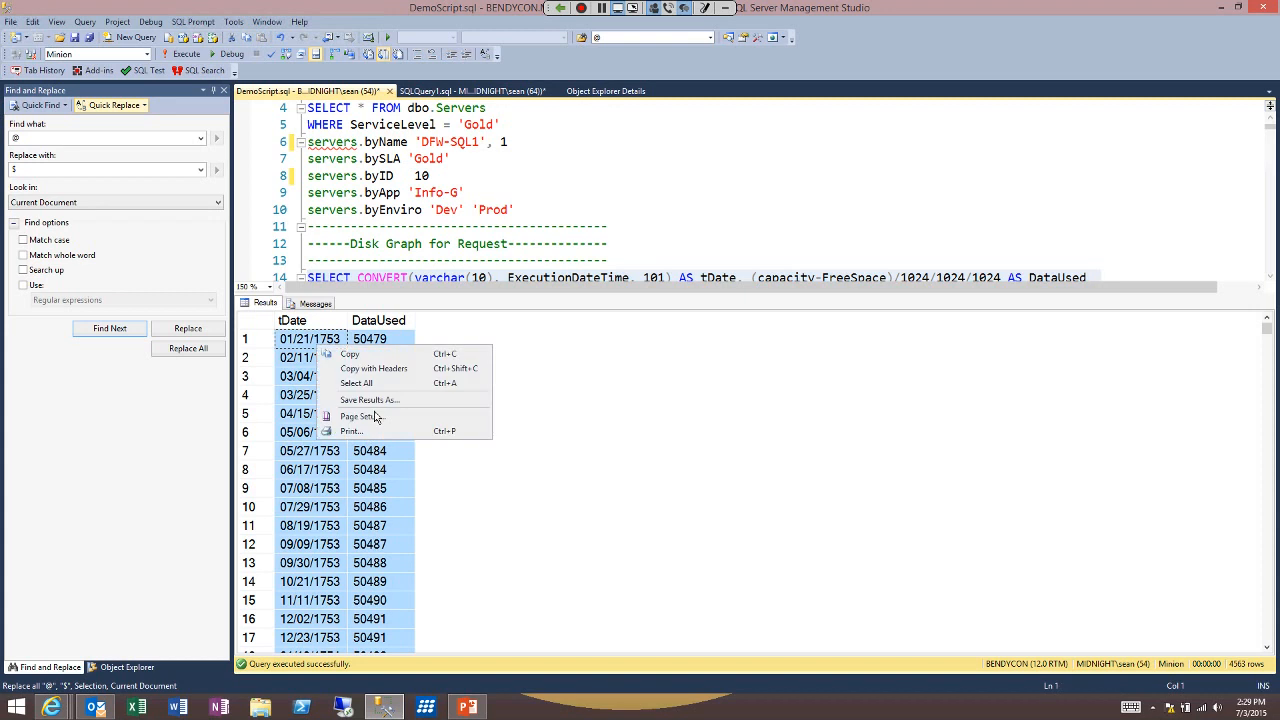
pyautogui.click(440, 449)
pyautogui.click(137, 707)
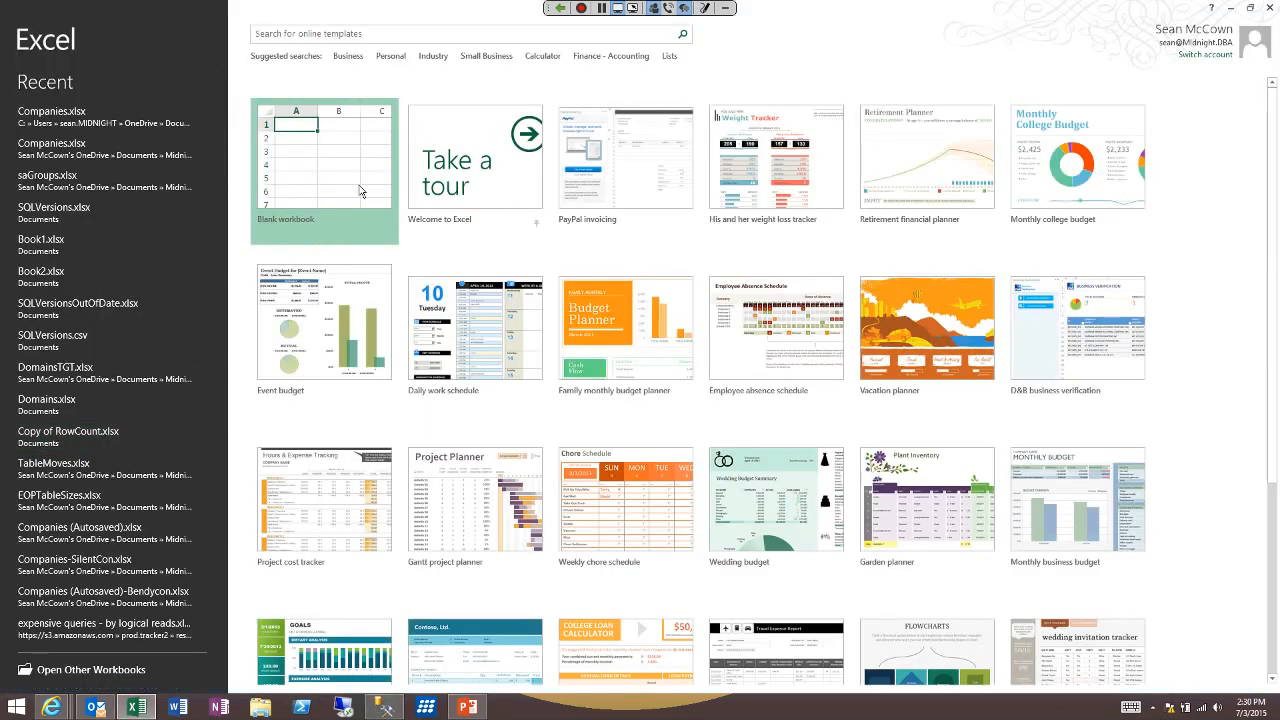
pyautogui.click(361, 191)
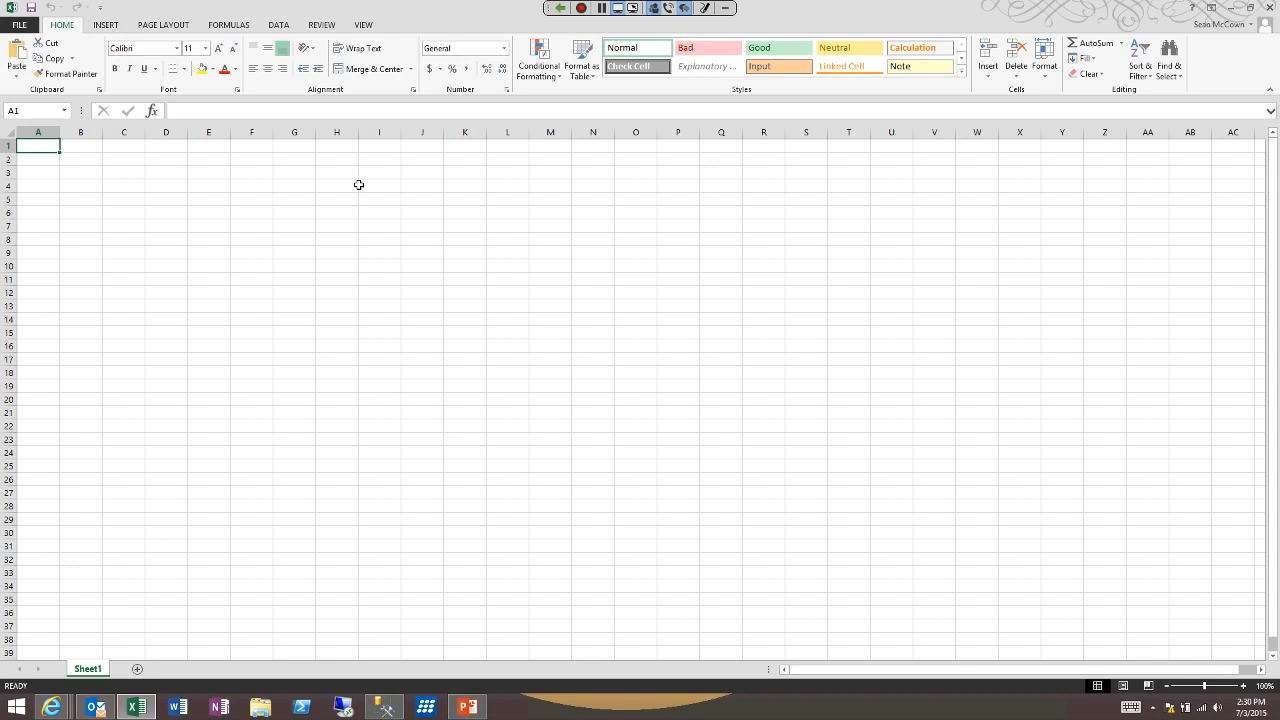
pyautogui.hotkey('ctrl', 'v')
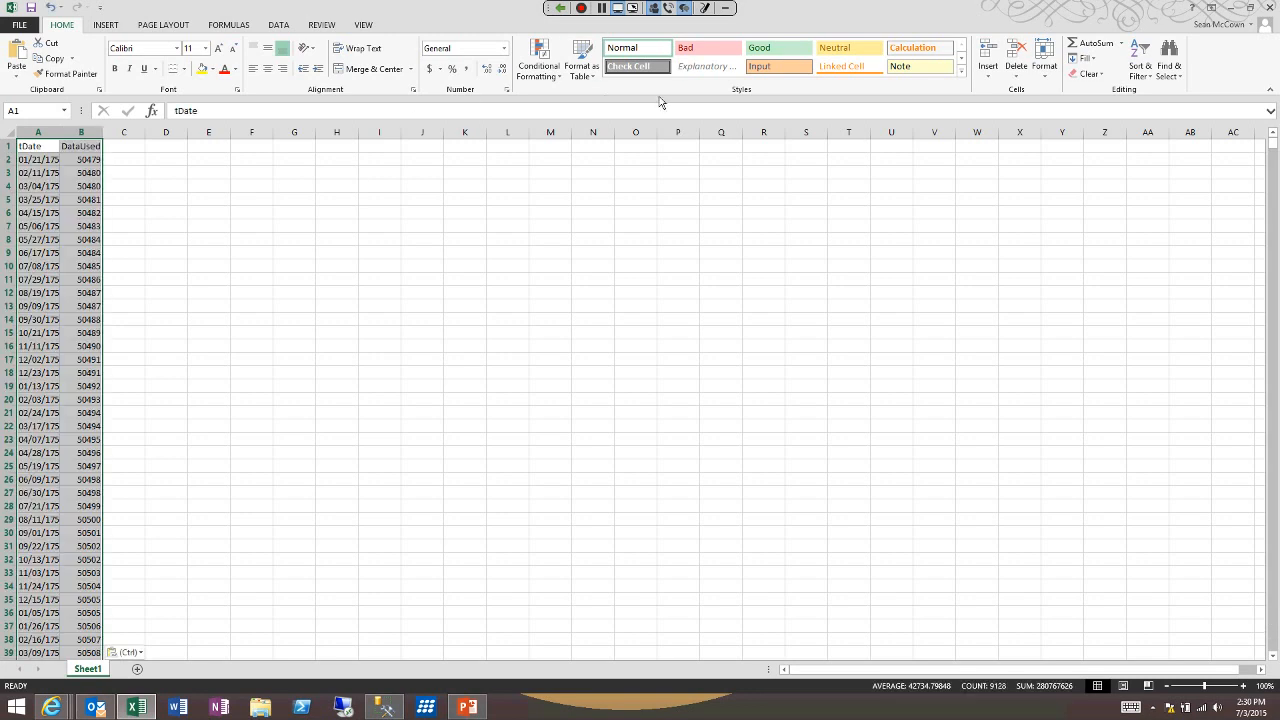
# - Format the pasted tDate and DataUsed data as a table with headers, using the black-header table style
pyautogui.click(581, 62)
pyautogui.click(695, 178)
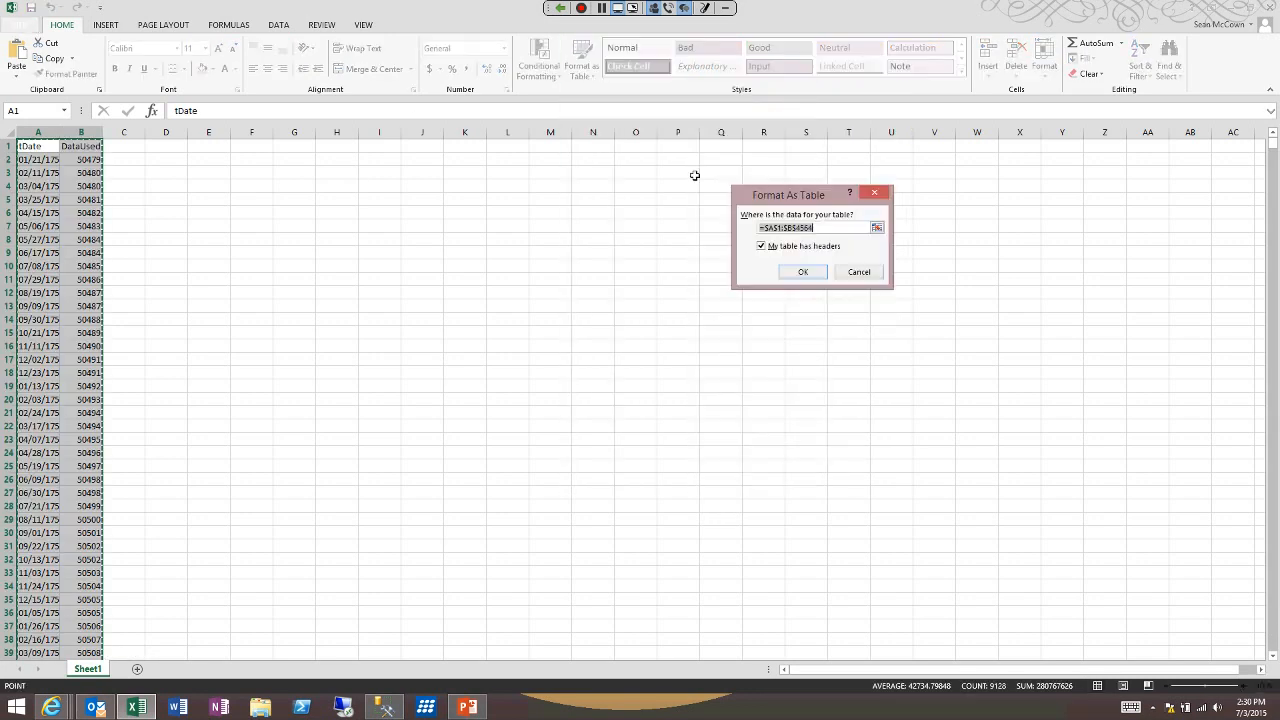
pyautogui.press('Return')
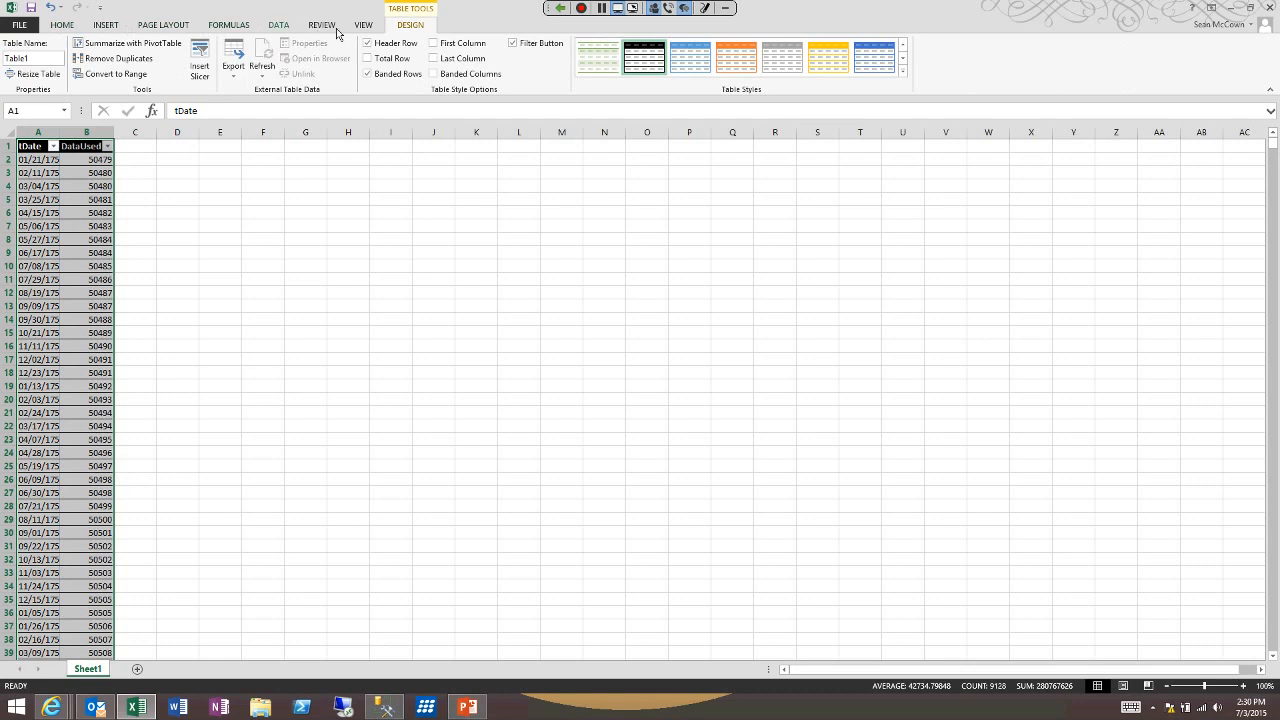
# - Insert a PivotChart based on Table1, placed on the existing worksheet at Sheet1 cell F7
pyautogui.click(117, 28)
pyautogui.click(573, 73)
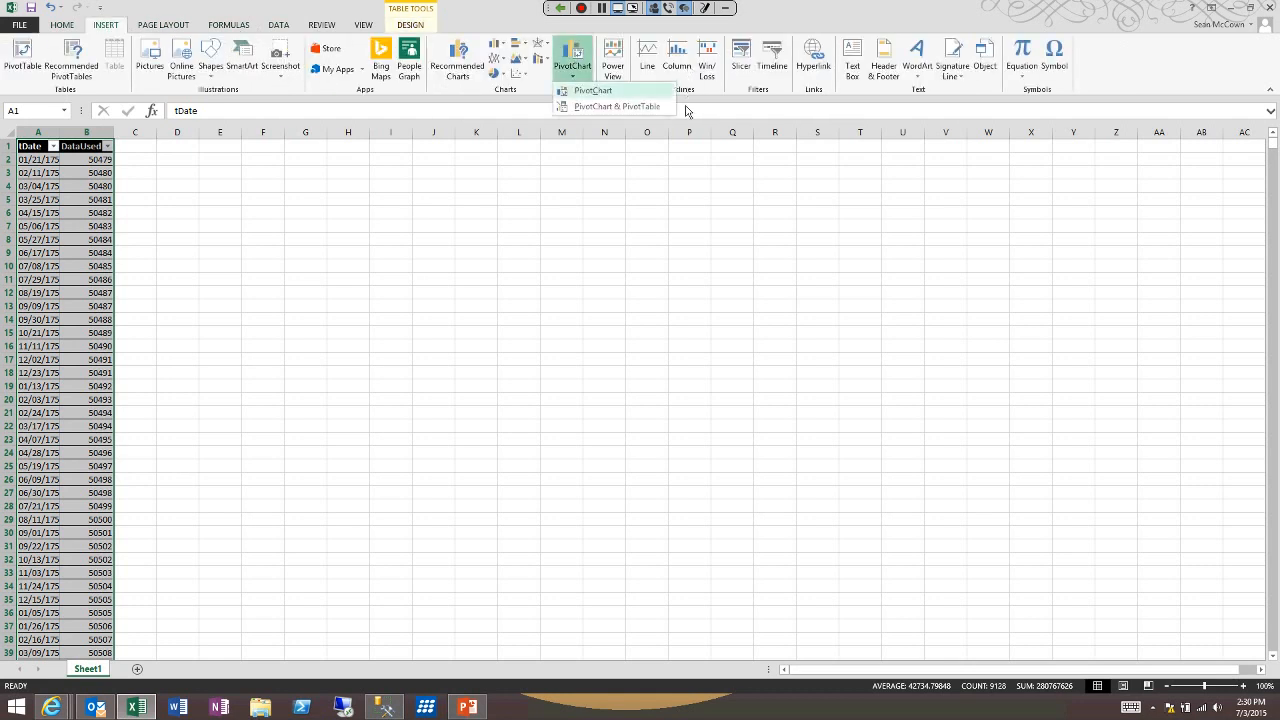
pyautogui.click(593, 91)
pyautogui.click(738, 268)
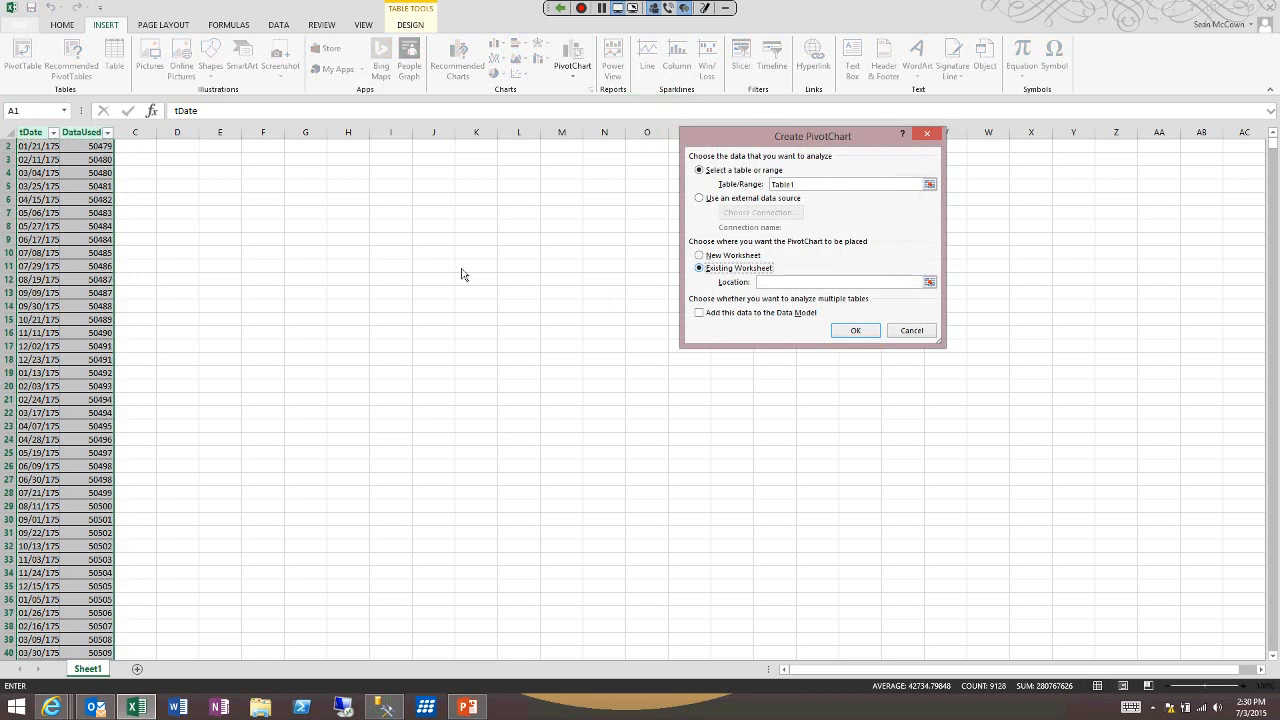
pyautogui.click(270, 215)
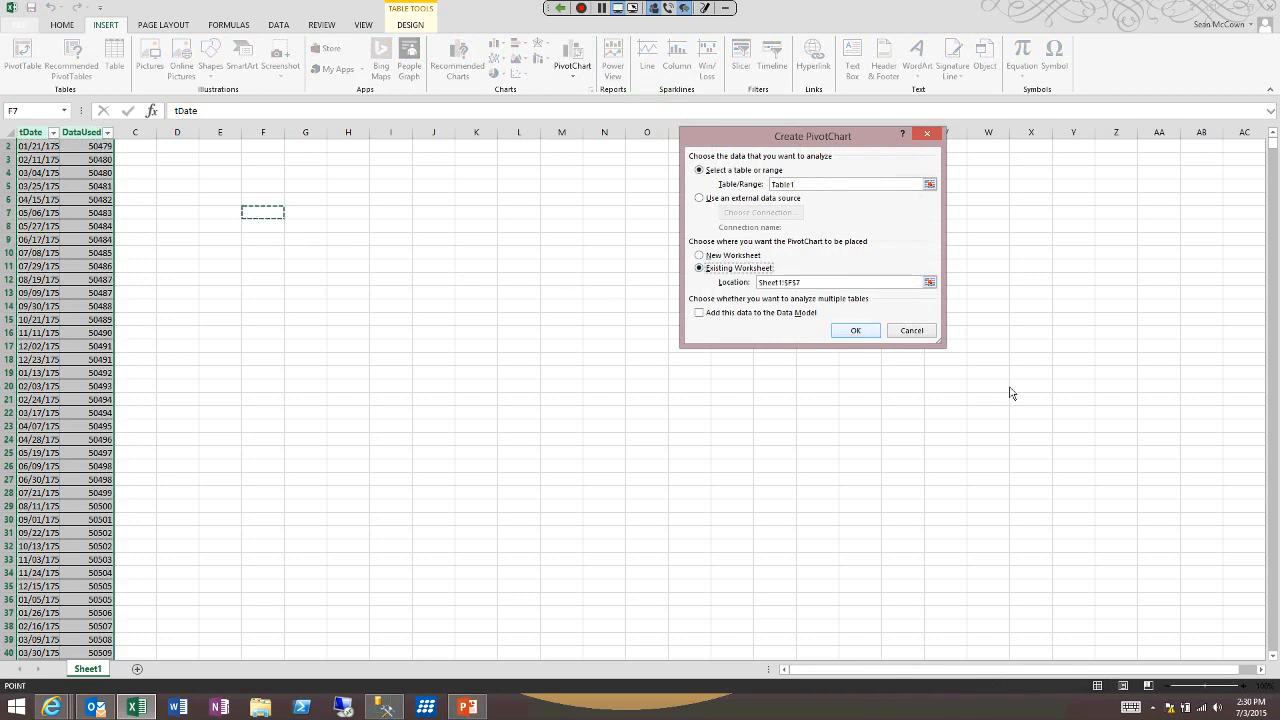
pyautogui.press('Return')
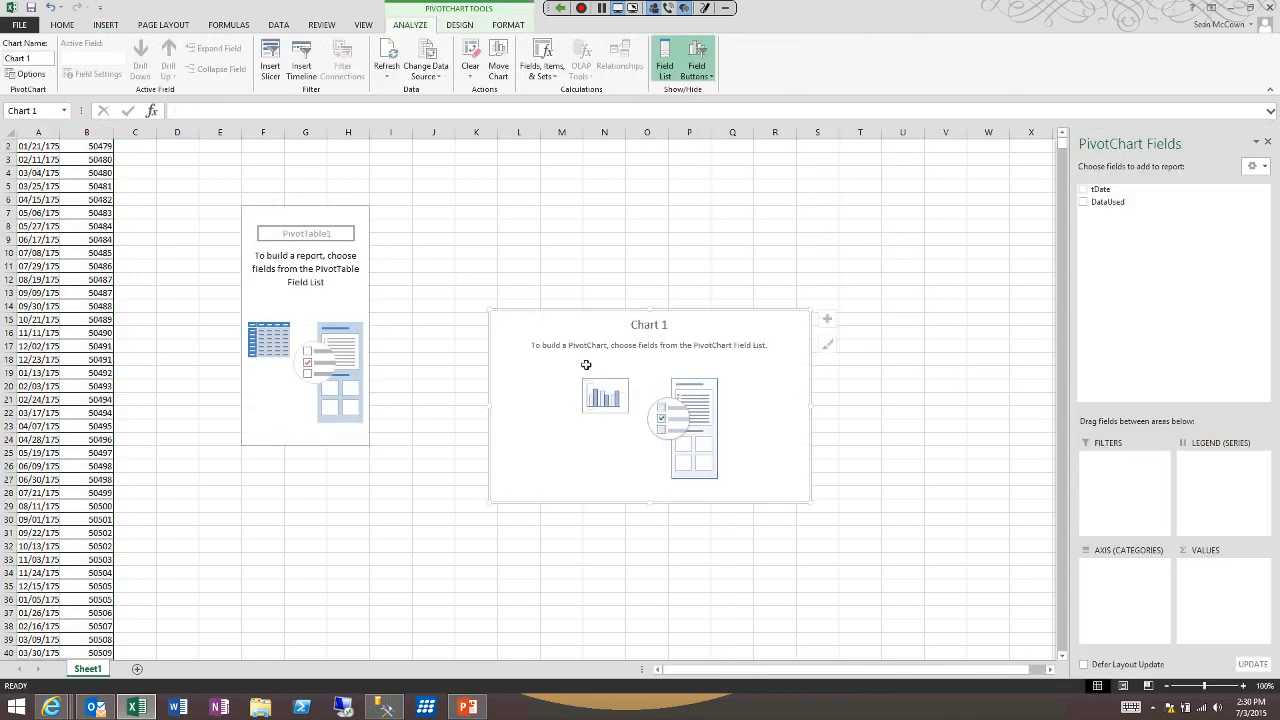
# - Enlarge the empty PivotChart and add tDate as the axis categories and DataUsed as the summed values
pyautogui.moveTo(489, 310); pyautogui.dragTo(178, 168)
pyautogui.click(1083, 189)
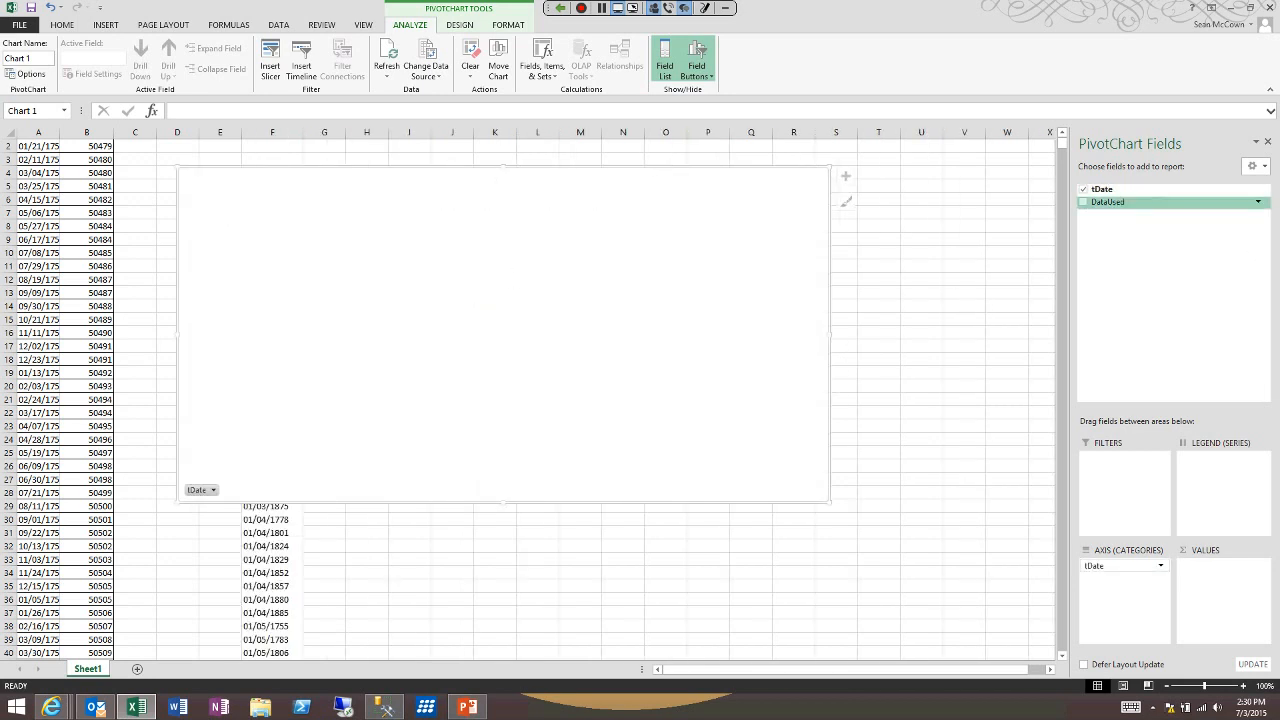
pyautogui.click(1083, 202)
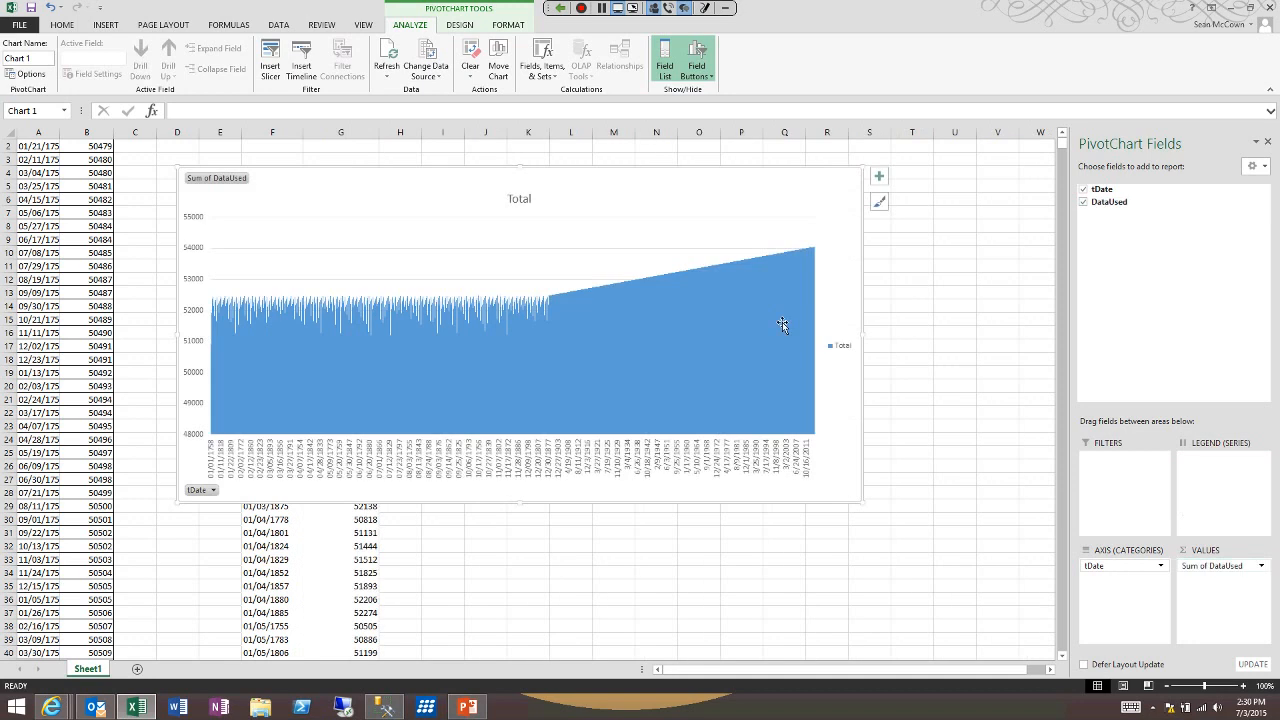
# - Change the PivotChart's type from clustered column to Line
pyautogui.click(459, 24)
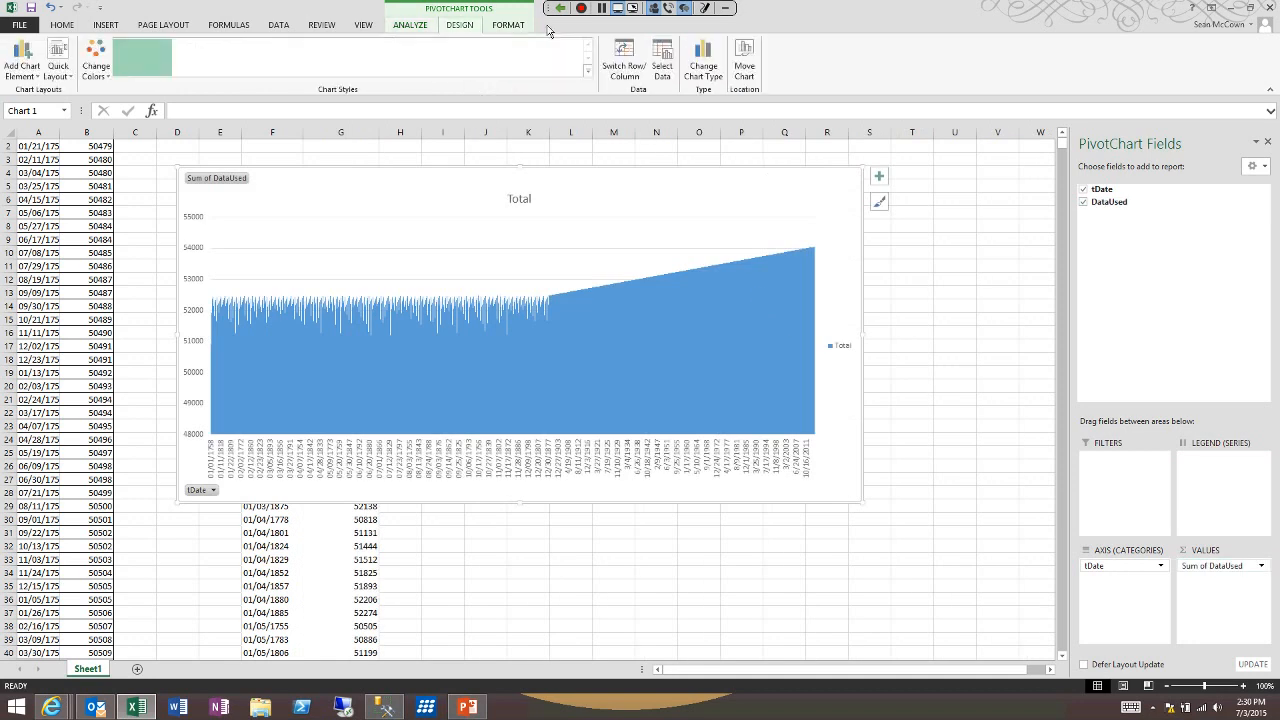
pyautogui.click(703, 60)
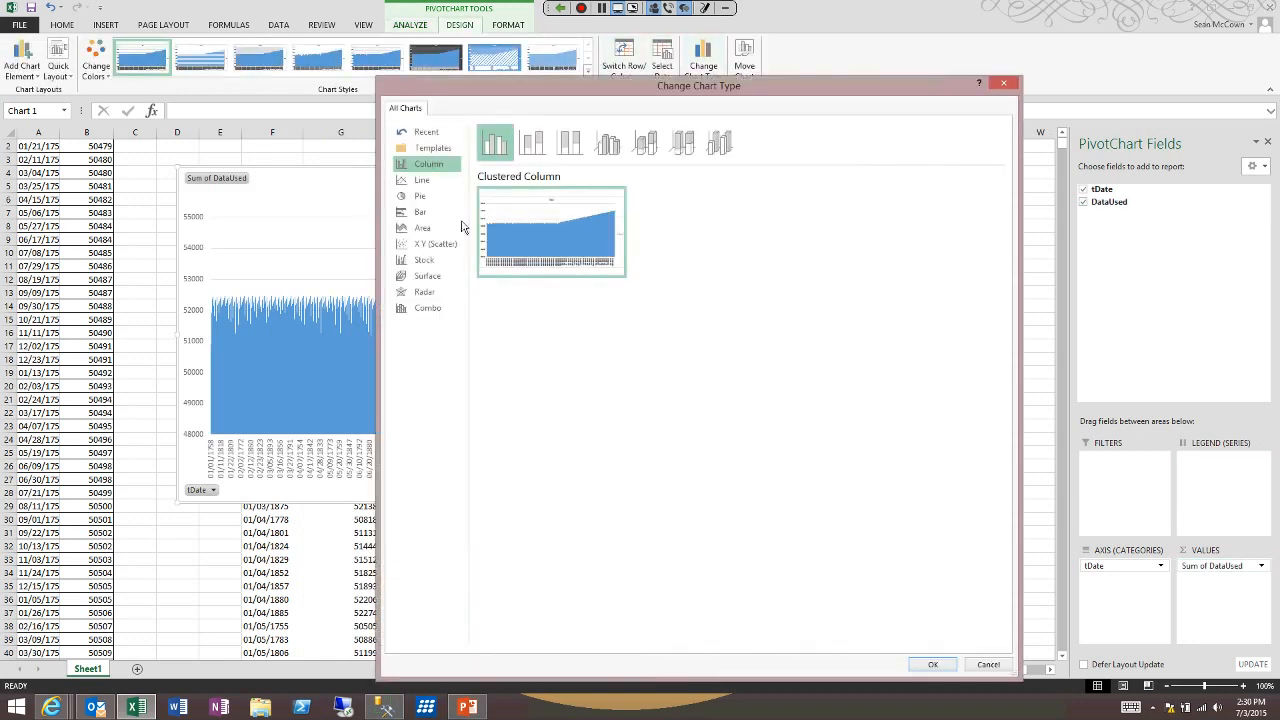
pyautogui.click(422, 179)
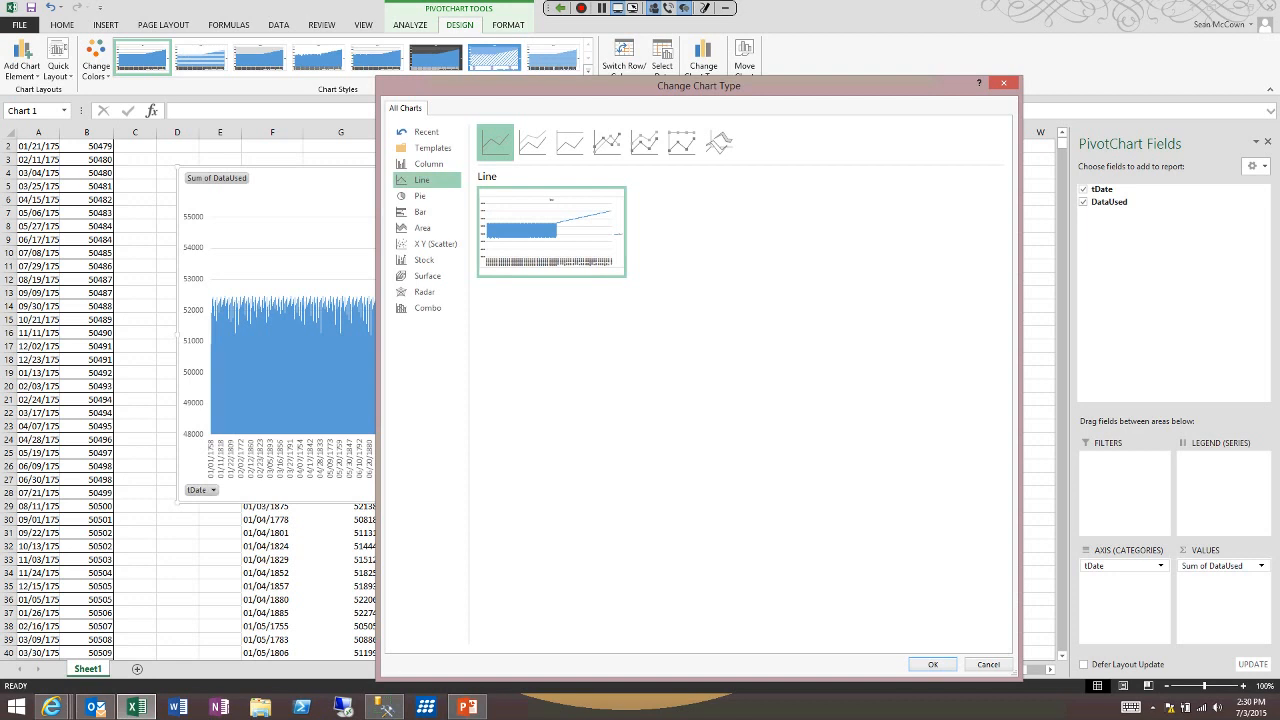
pyautogui.click(932, 664)
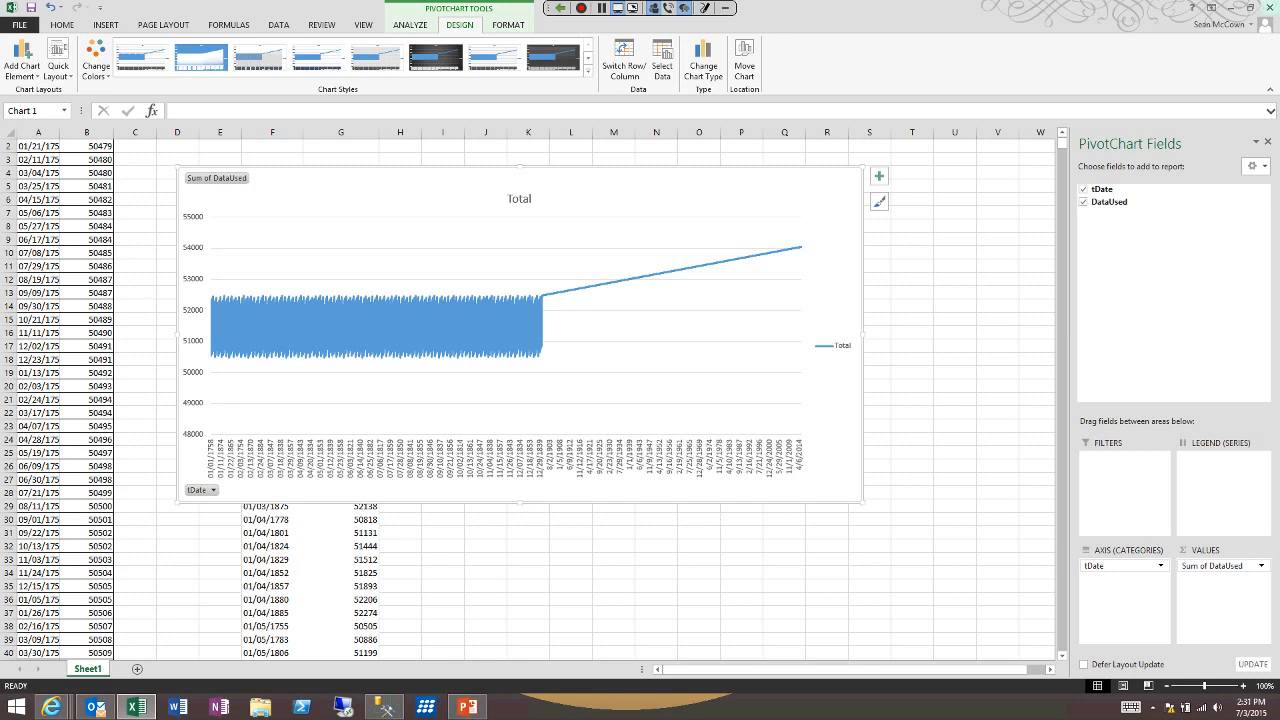
# - Close the Excel workbook without saving, return to DemoScript.sql in SQL Server Management Studio and hide the query results
pyautogui.click(1270, 7)
pyautogui.press('n')
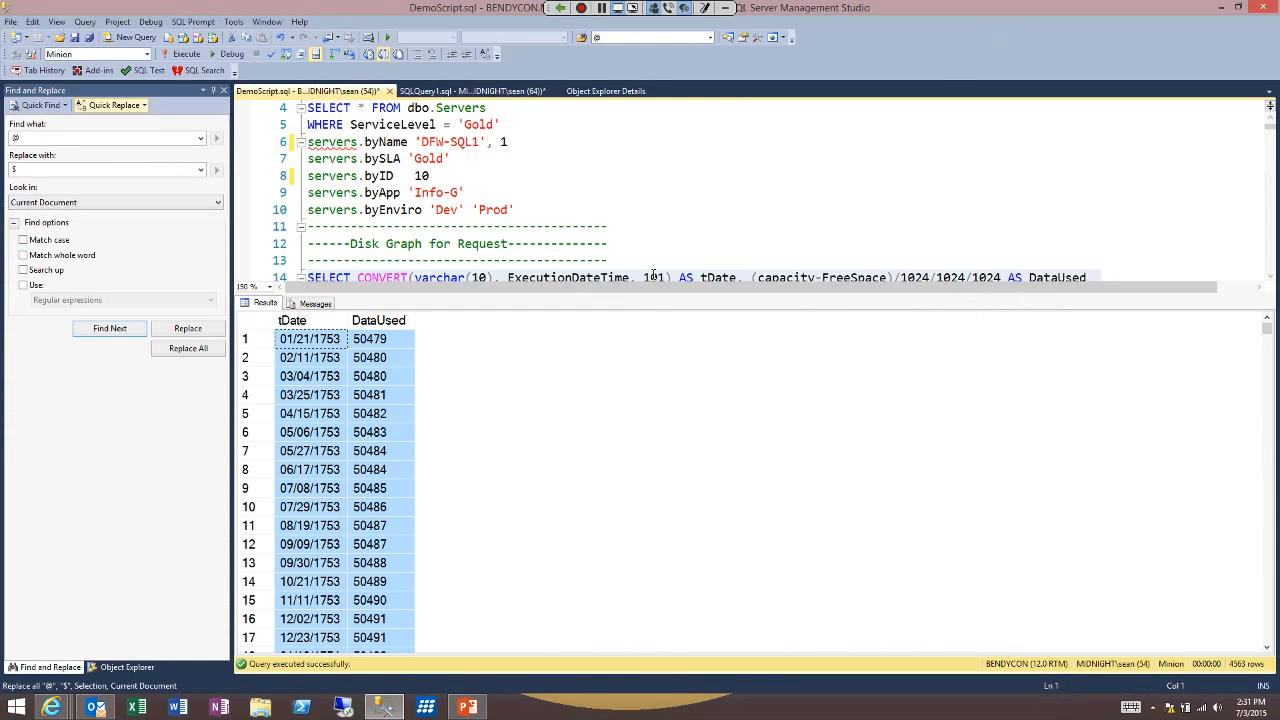
pyautogui.hotkey('ctrl', 'r')
pyautogui.press('Down')
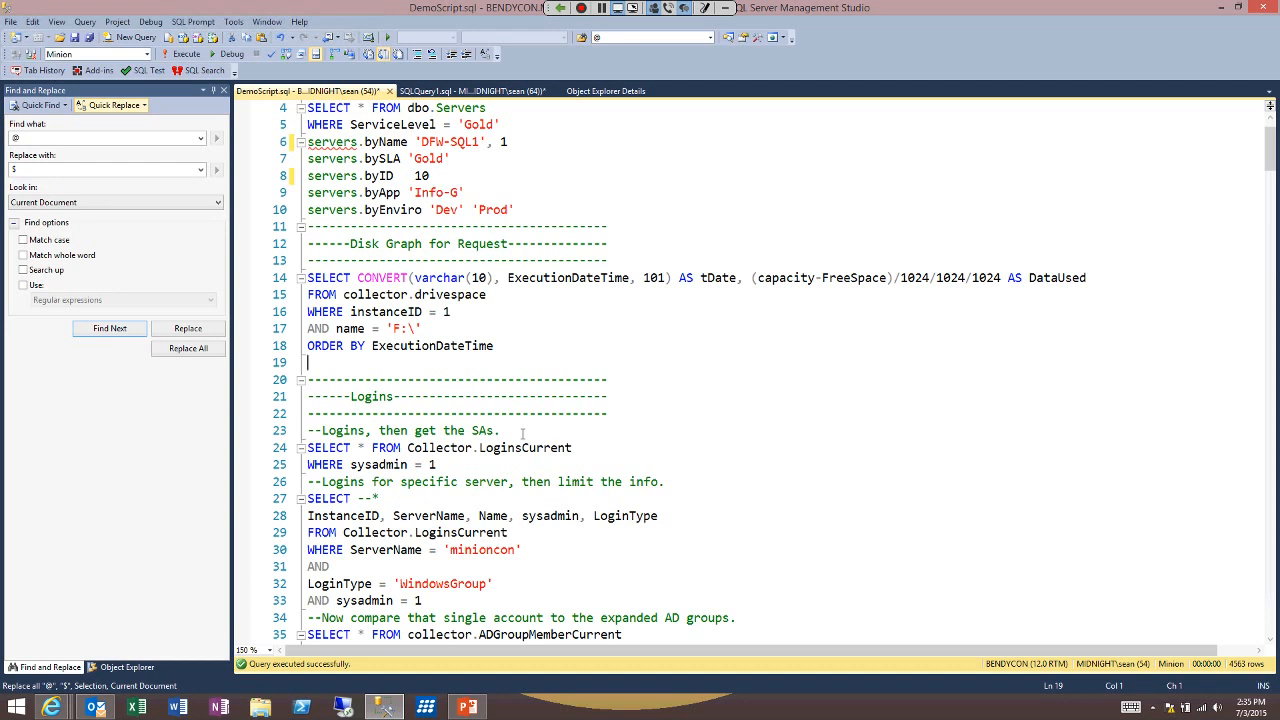
# - Collapse both CREATE TABLE #ADSQLUsers blocks, under the AD accounts sections for that server and for all servers
pyautogui.scroll(-4, 489, 451)
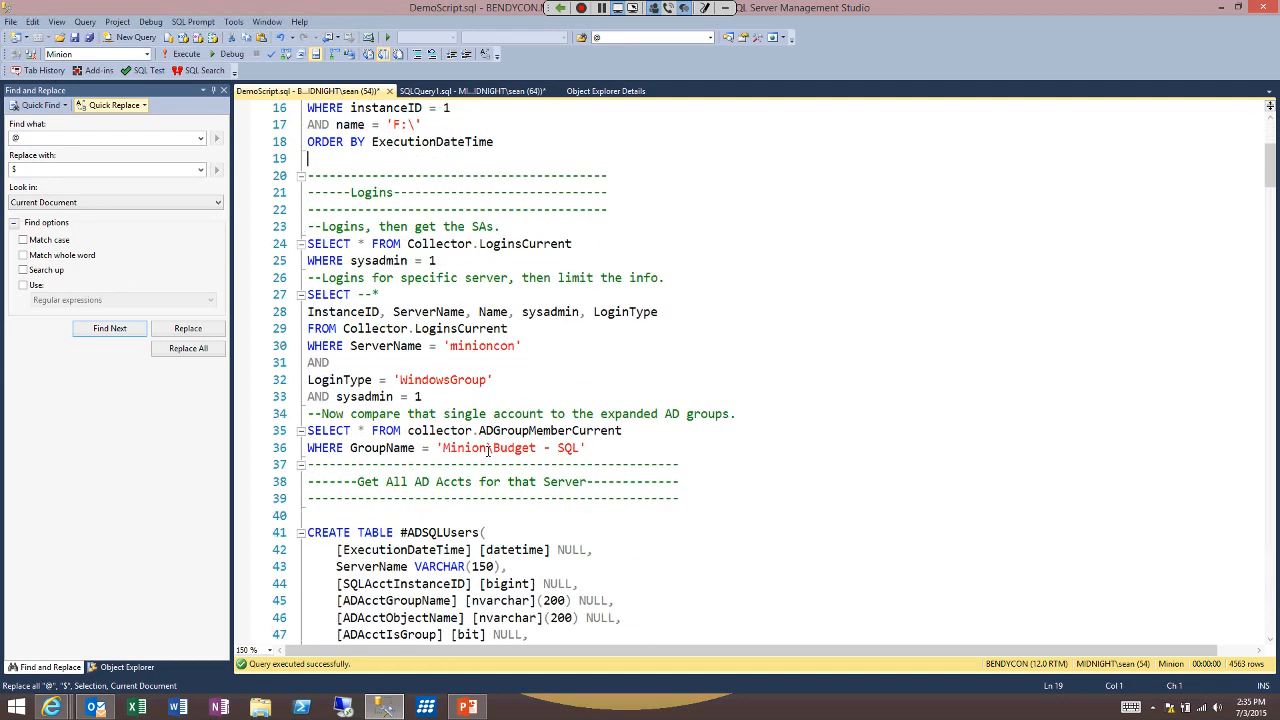
pyautogui.scroll(-1, 489, 451)
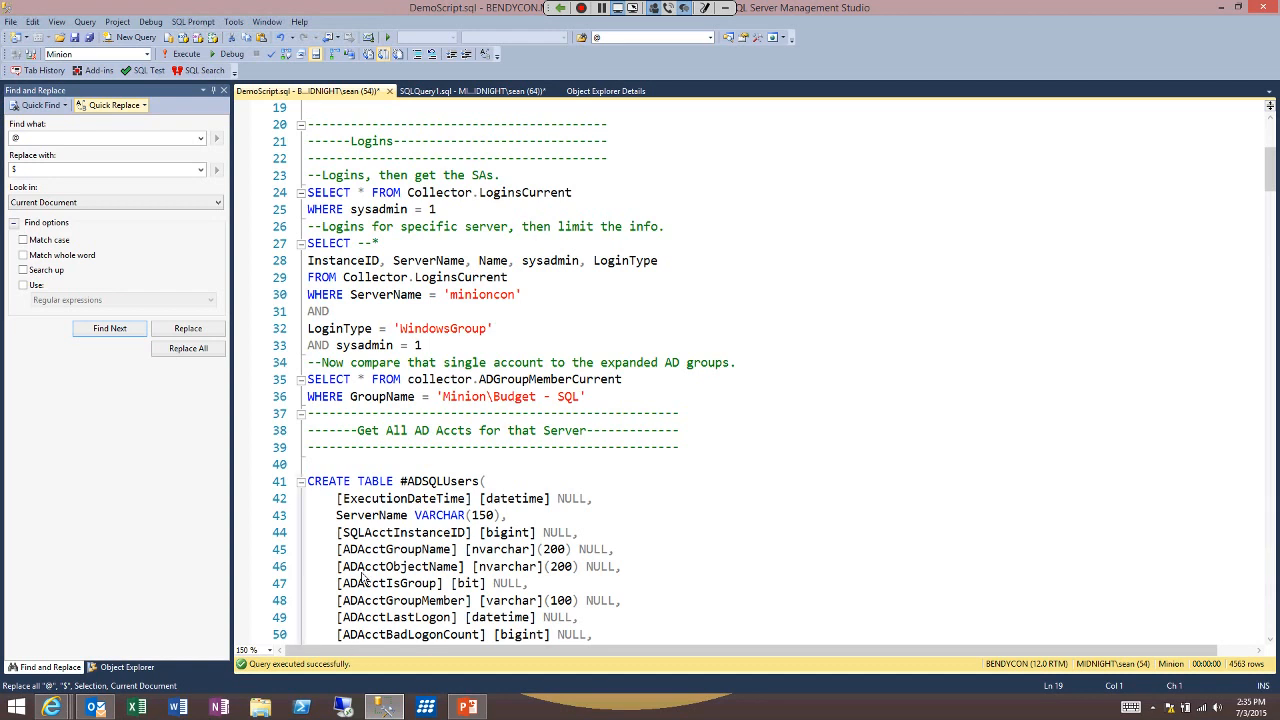
pyautogui.click(301, 482)
pyautogui.scroll(-4, 362, 578)
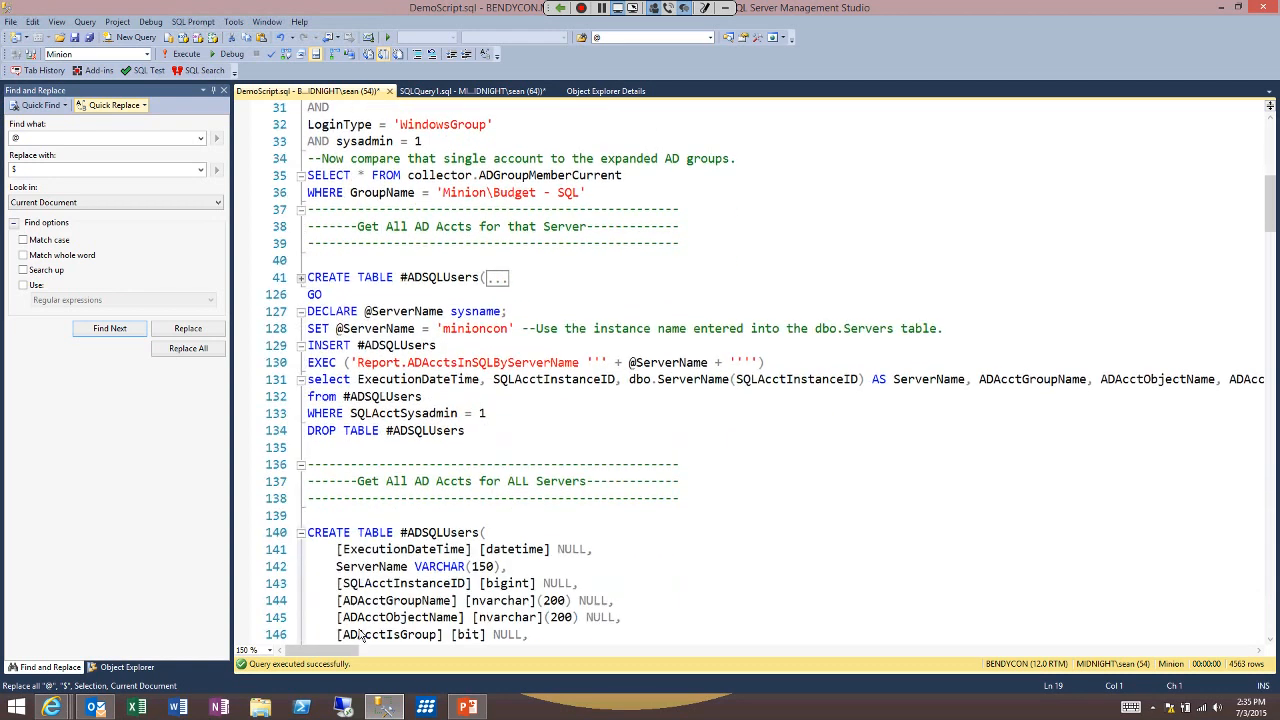
pyautogui.click(301, 532)
pyautogui.click(447, 447)
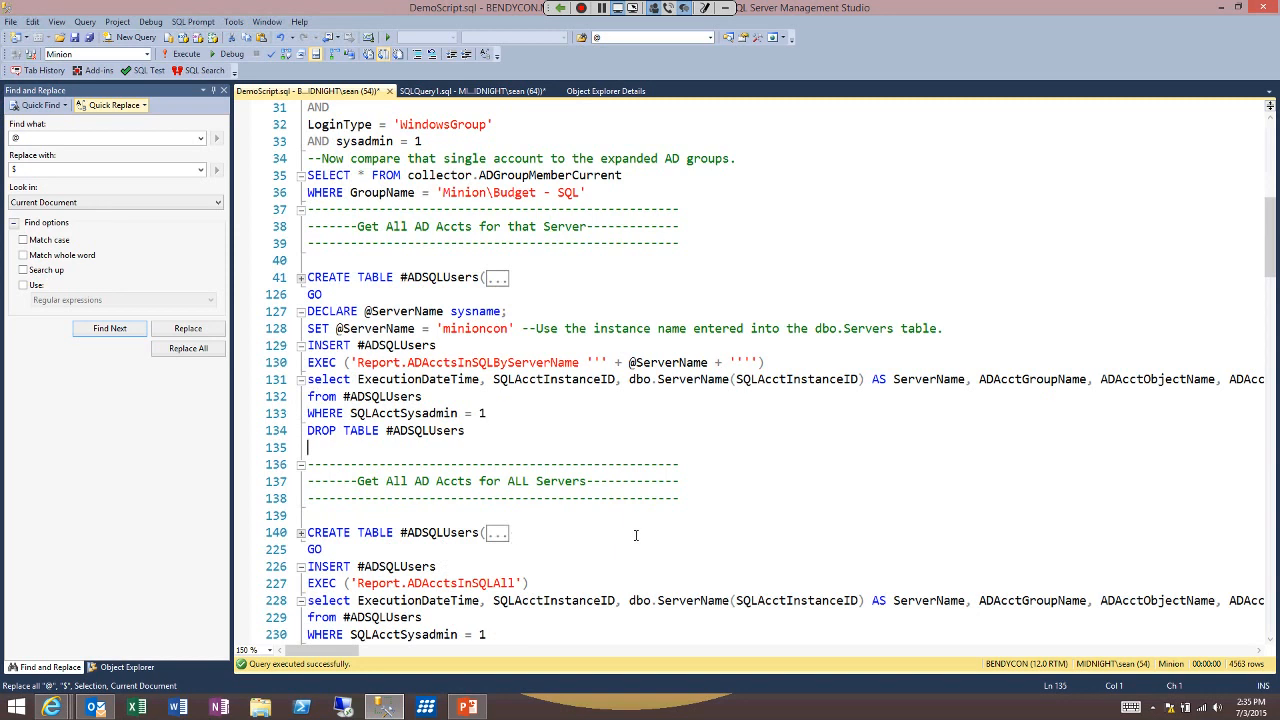
# - Run only the Logins query that selects everything from Collector.LoginsCurrent where sysadmin = 1
pyautogui.click(450, 261)
pyautogui.scroll(3, 450, 311)
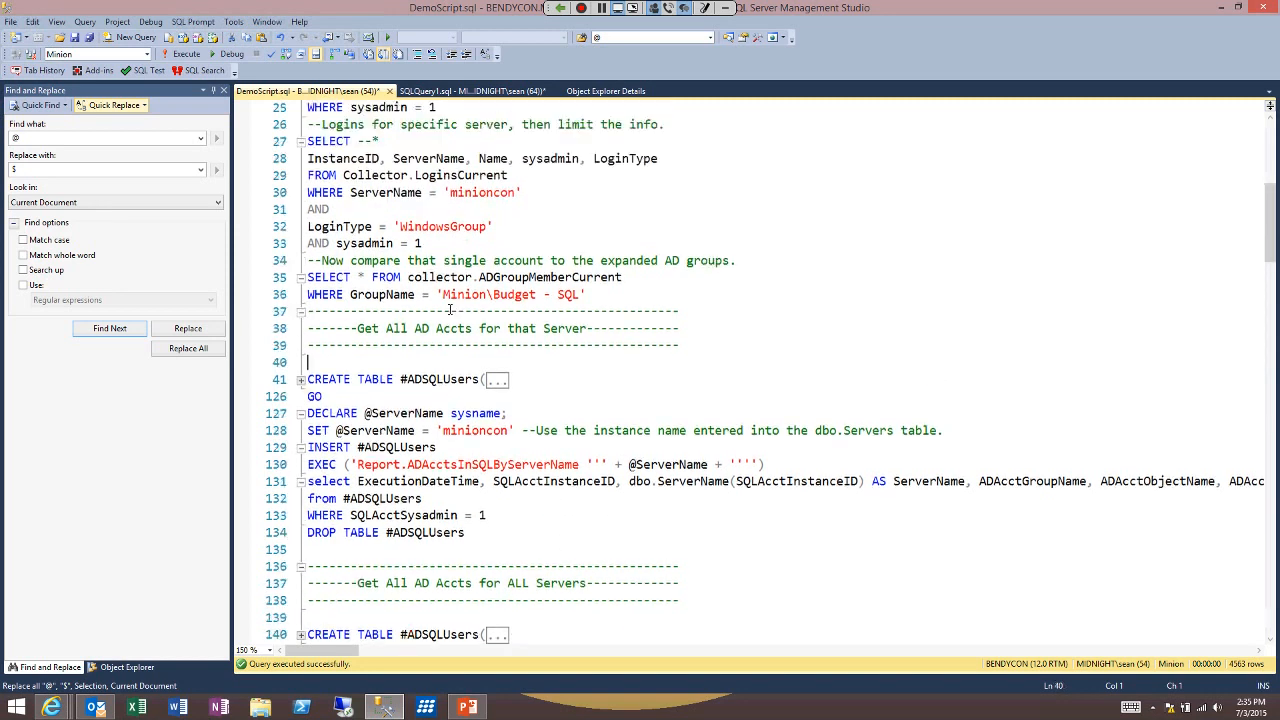
pyautogui.scroll(1, 450, 311)
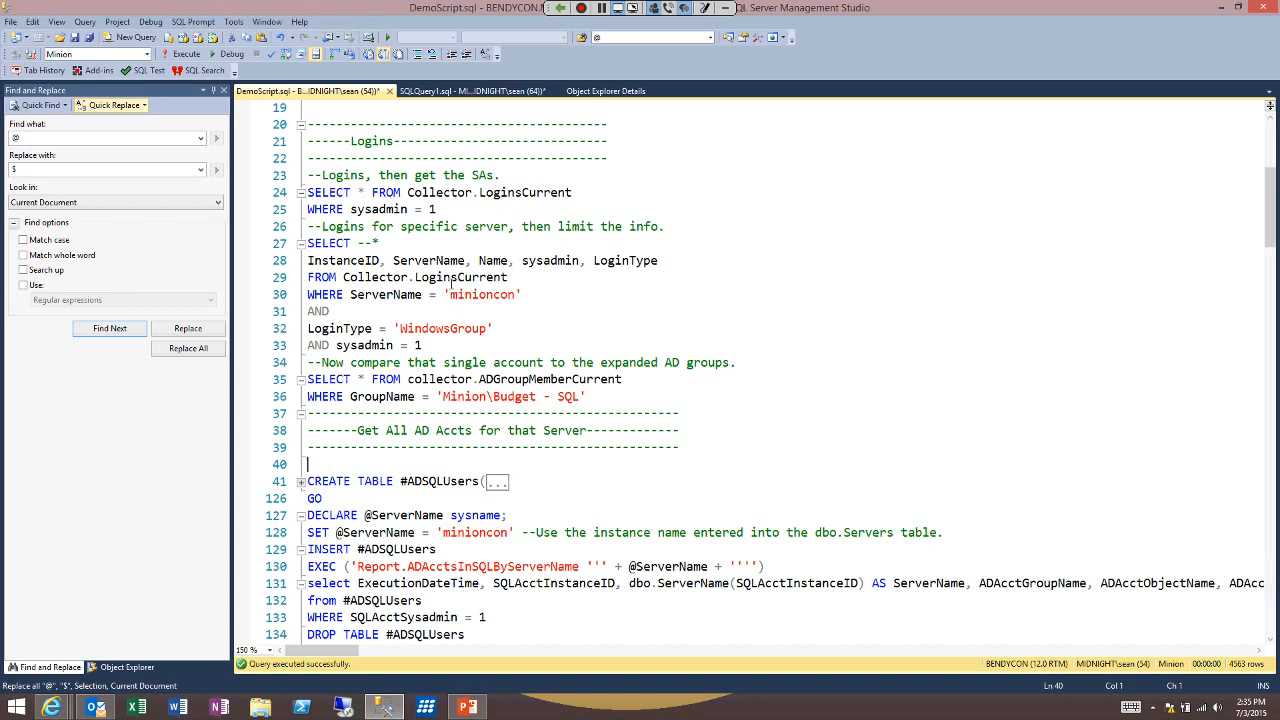
pyautogui.moveTo(437, 211); pyautogui.dragTo(308, 193)
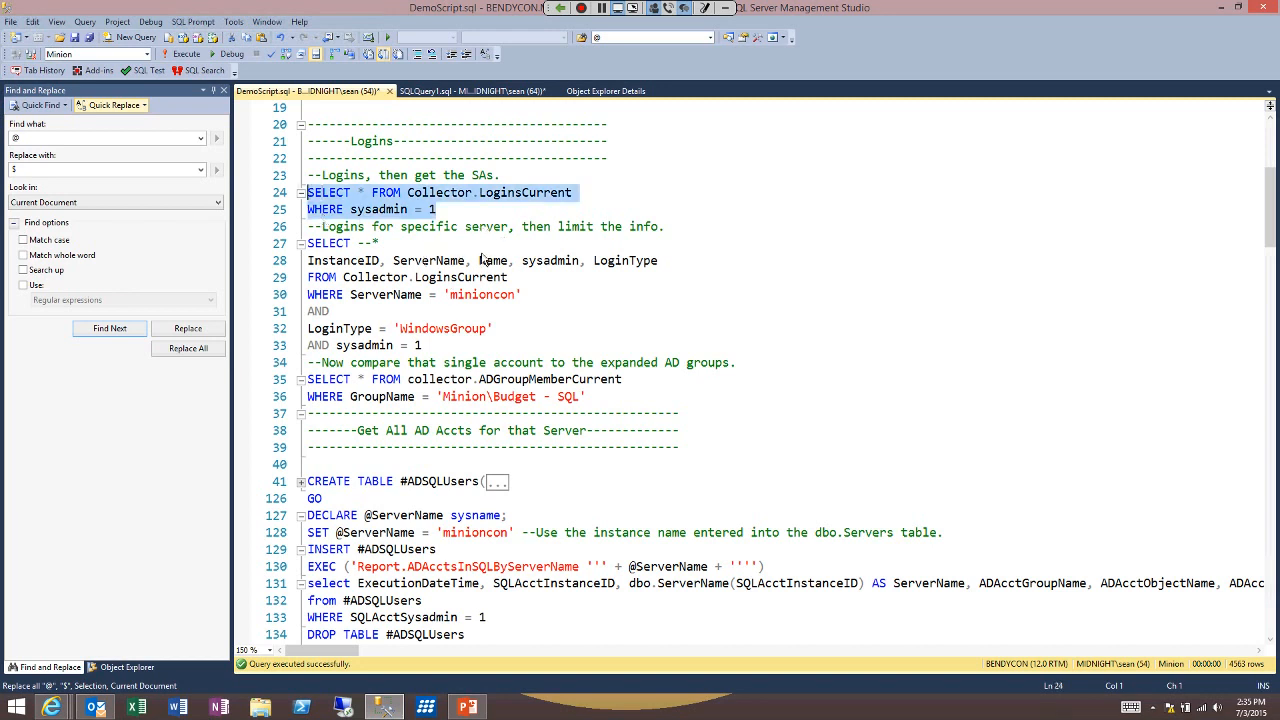
pyautogui.press('F5')
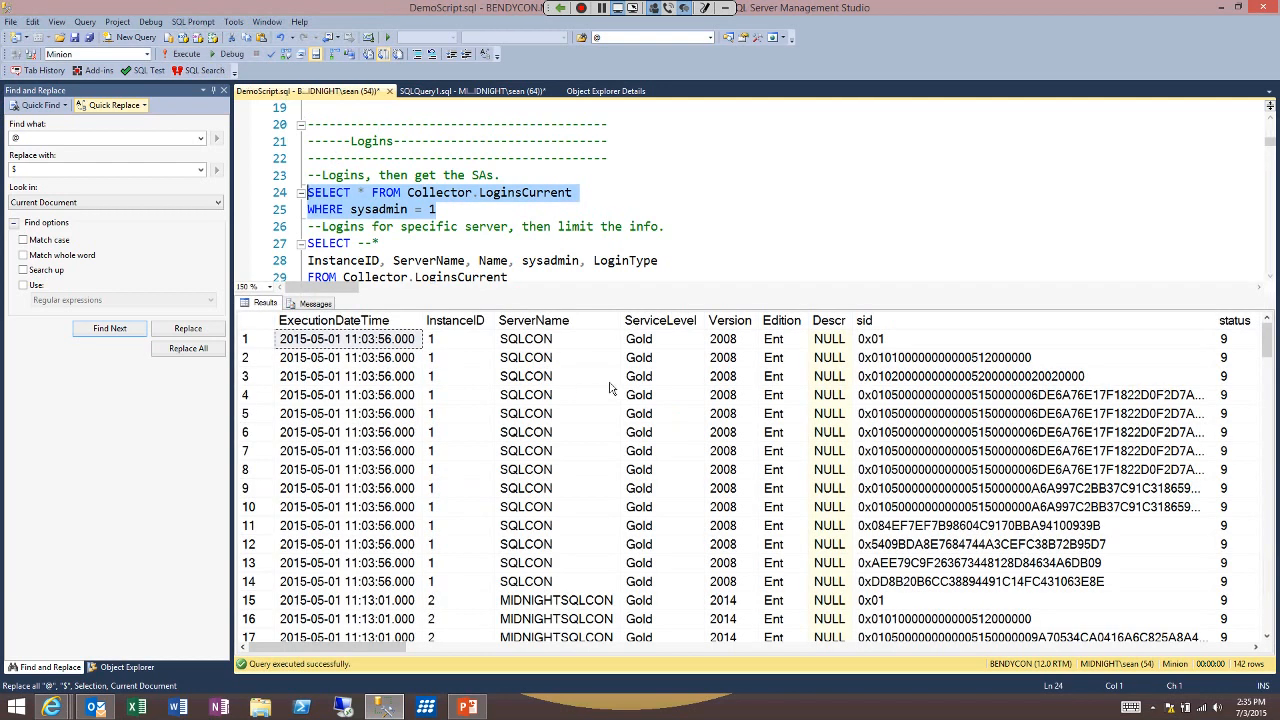
# - Highlight the ServerName column and review which servers the sysadmin logins come from through the whole result grid
pyautogui.click(566, 321)
pyautogui.scroll(-5, 644, 412)
pyautogui.scroll(-18, 644, 412)
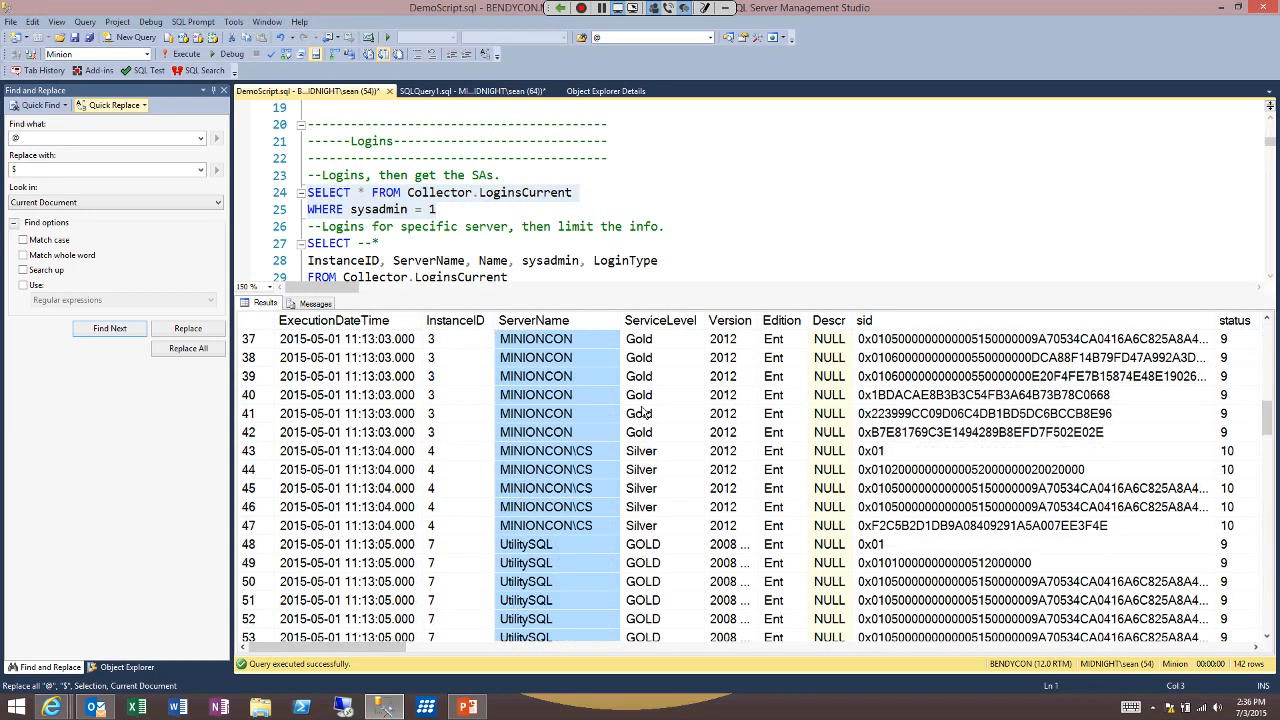
pyautogui.scroll(-2, 644, 412)
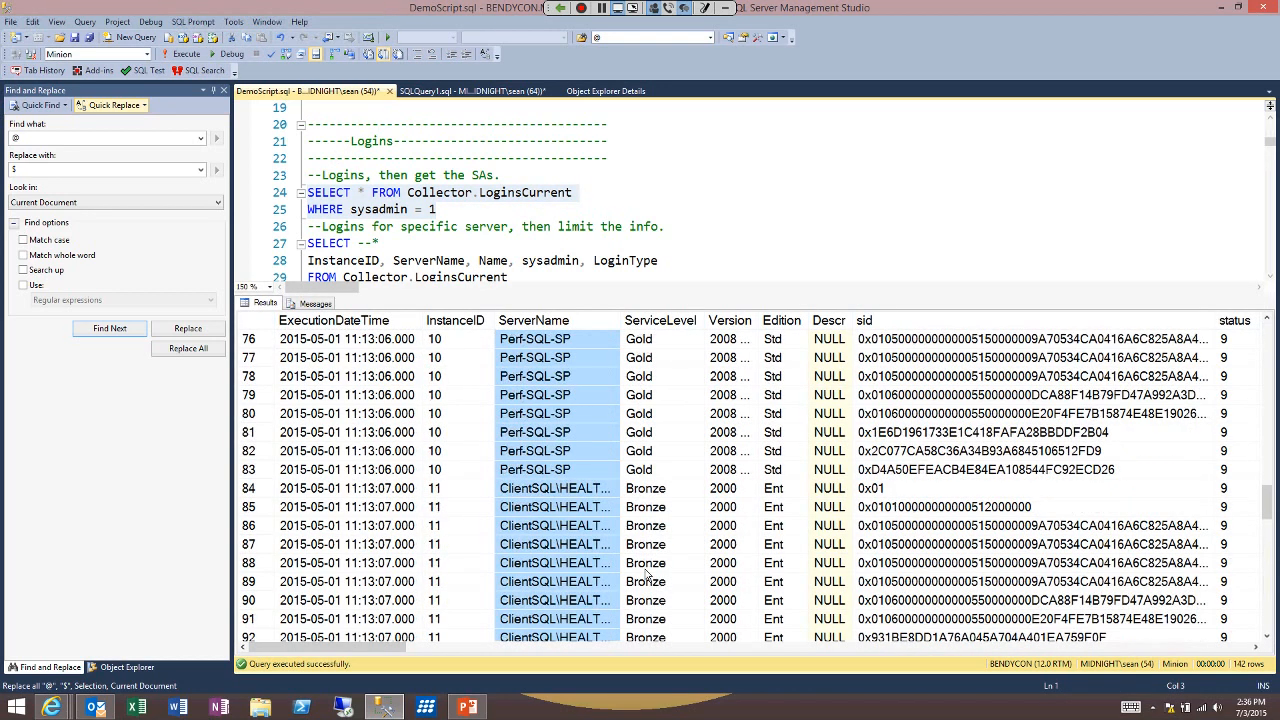
pyautogui.scroll(-17, 665, 558)
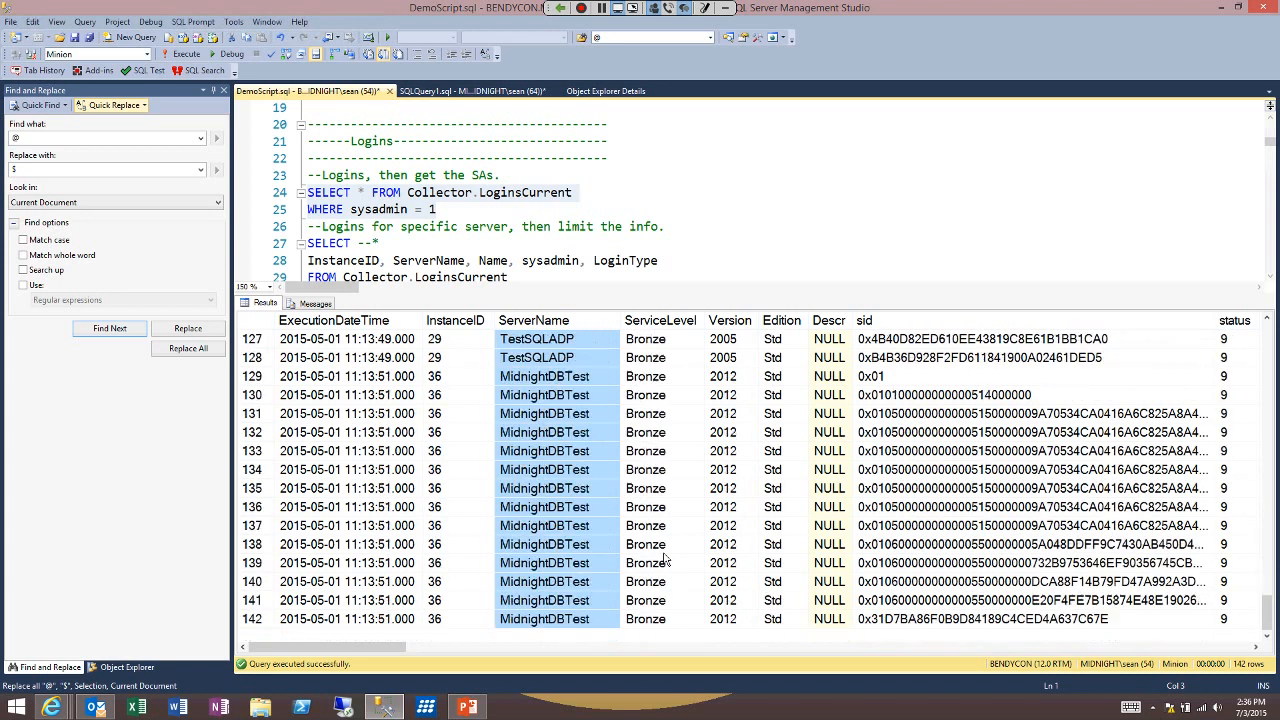
pyautogui.scroll(12, 665, 558)
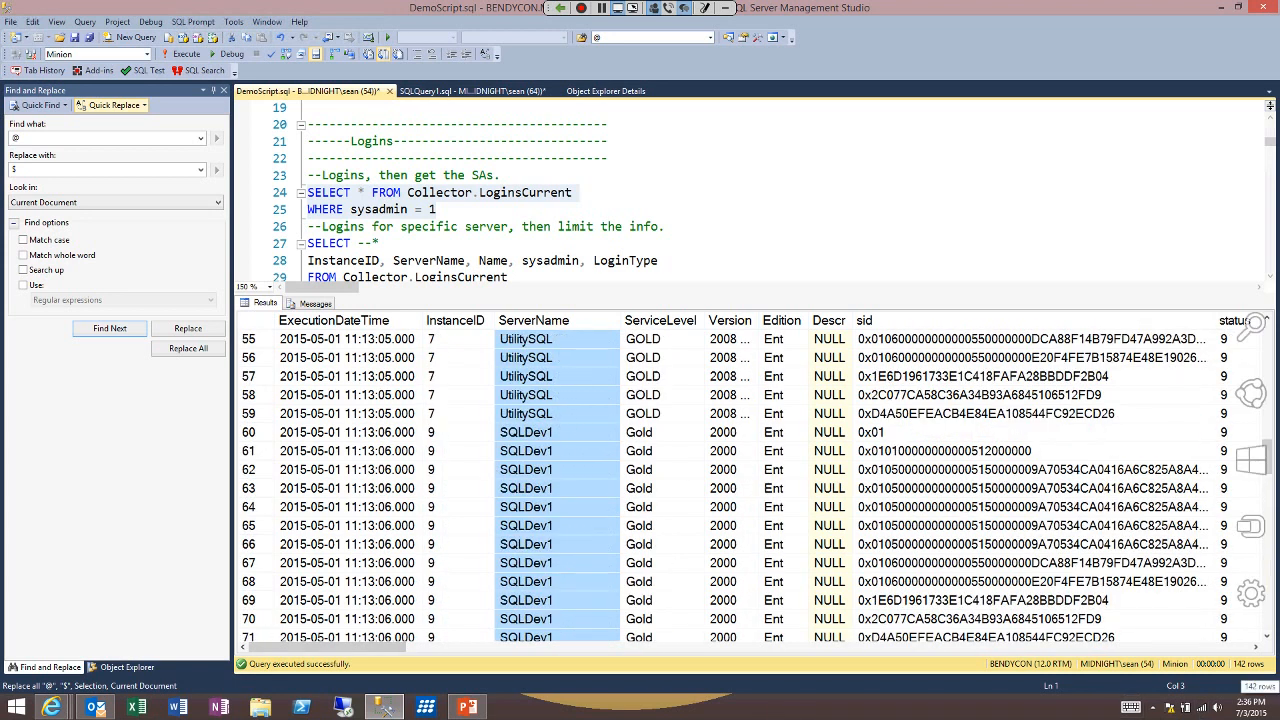
pyautogui.scroll(18, 657, 570)
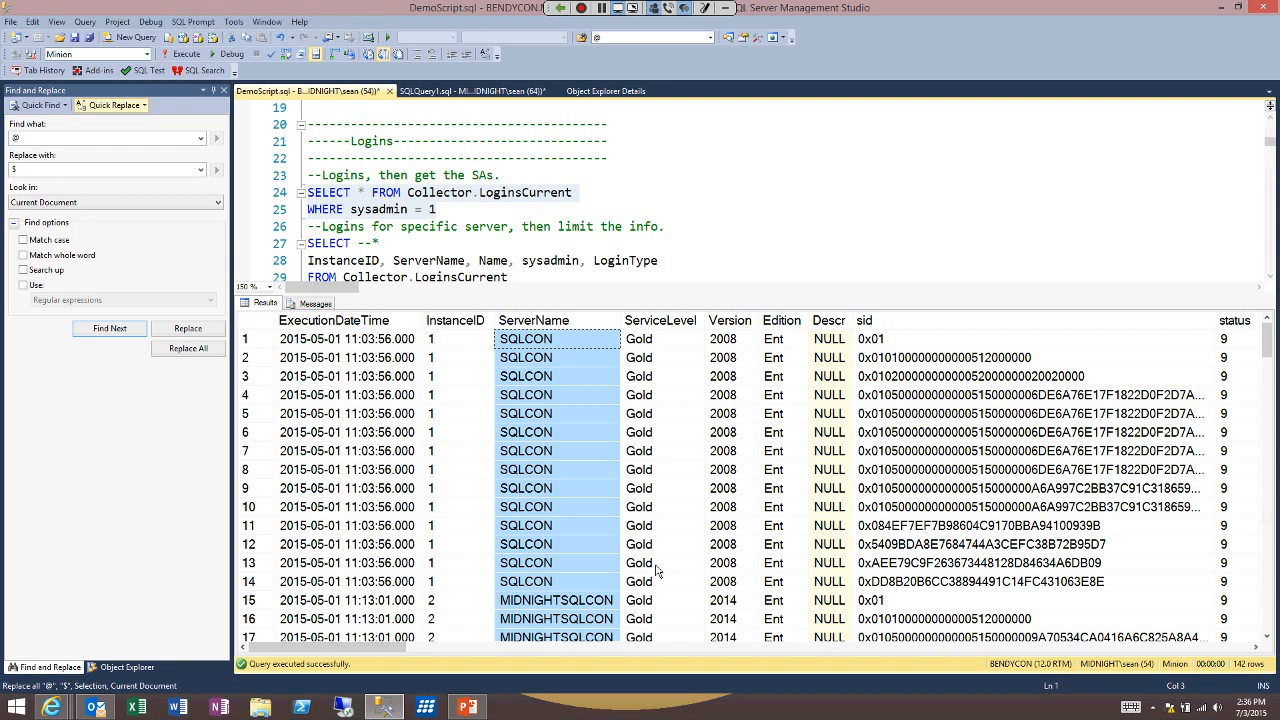
# - Hide the results and run the LoginsCurrent query limited to ServerName 'minioncon', LoginType 'WindowsGroup' and sysadmin = 1
pyautogui.hotkey('ctrl', 'r')
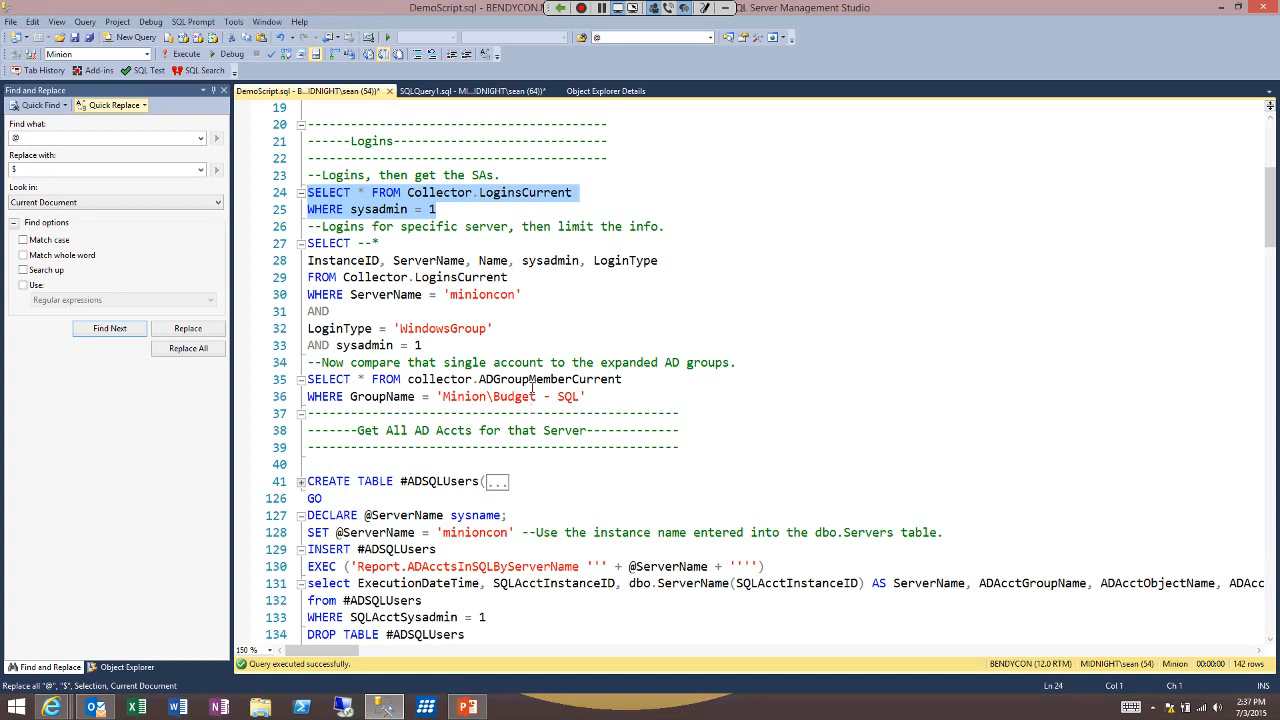
pyautogui.press('Down')
pyautogui.press('Down')
pyautogui.press('Down')
pyautogui.press('Down')
pyautogui.press('Down')
pyautogui.press('Down')
pyautogui.press('Down')
pyautogui.press('Down')
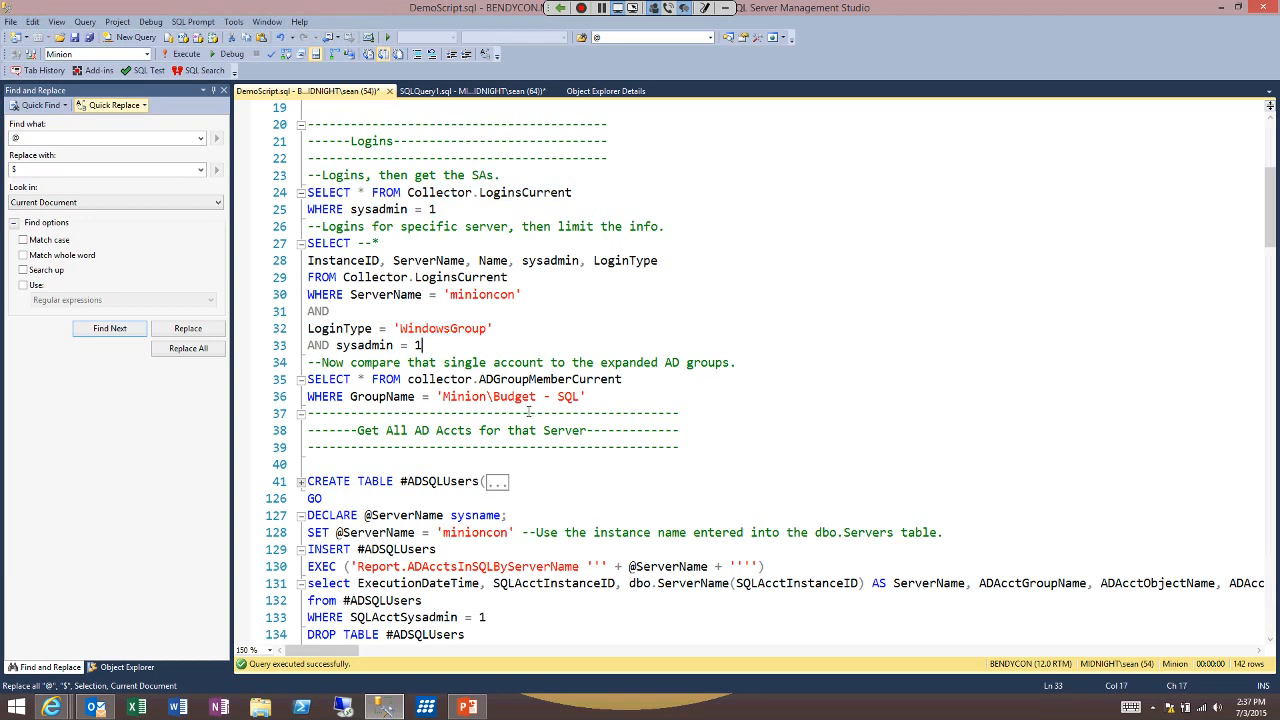
pyautogui.moveTo(423, 345); pyautogui.dragTo(250, 243)
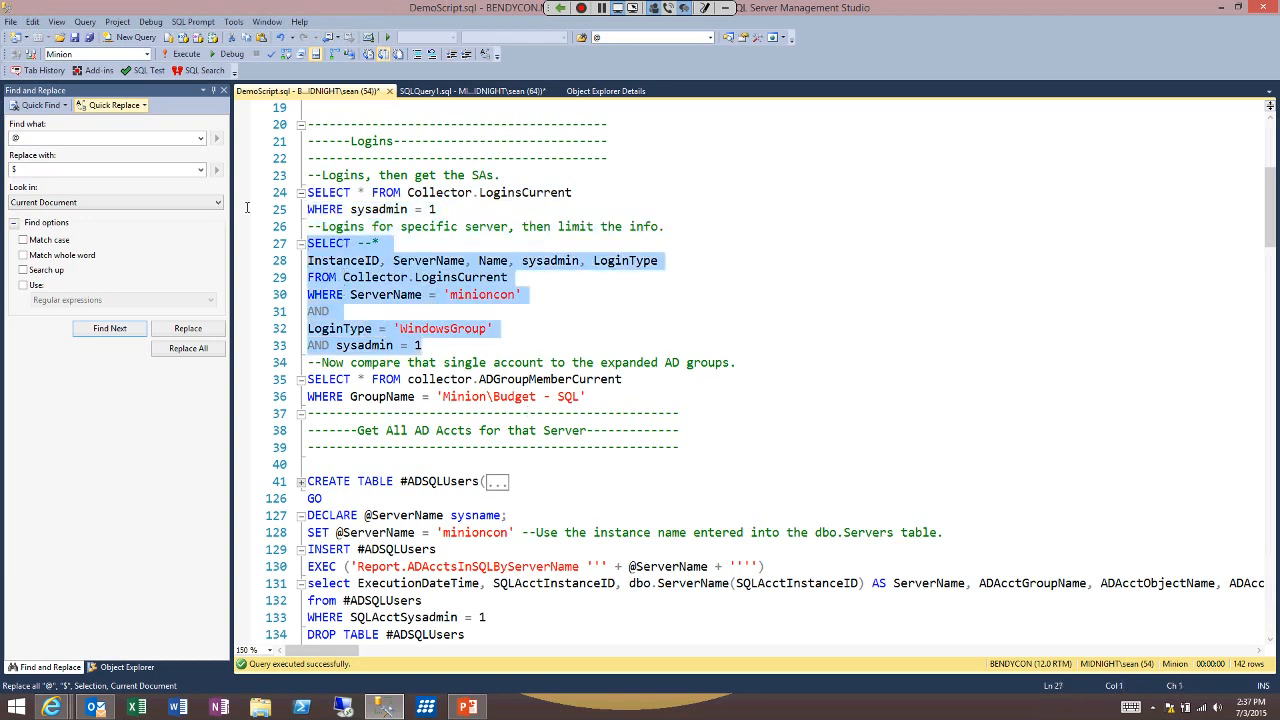
pyautogui.click(182, 53)
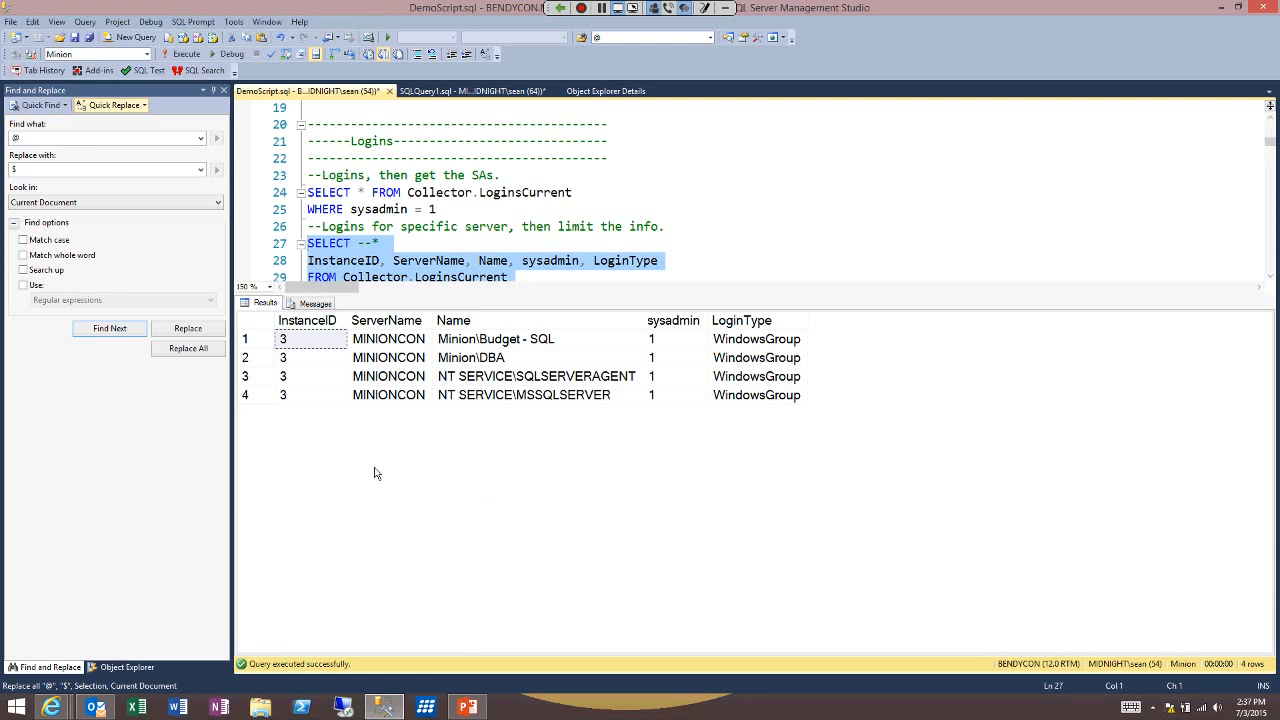
# - Examine the returned login names one by one, from NT SERVICE\MSSQLSERVER up to Minion\Budget - SQL
pyautogui.click(573, 470)
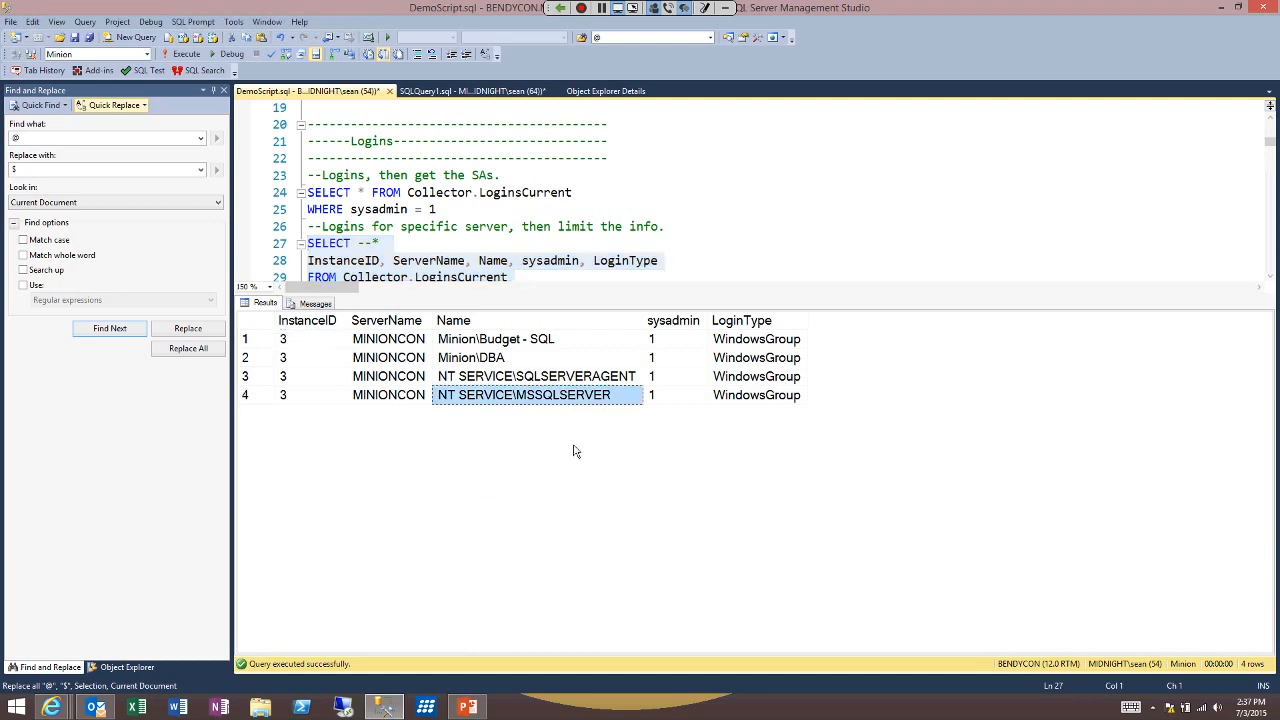
pyautogui.press('Up')
pyautogui.press('Down')
pyautogui.press('Up')
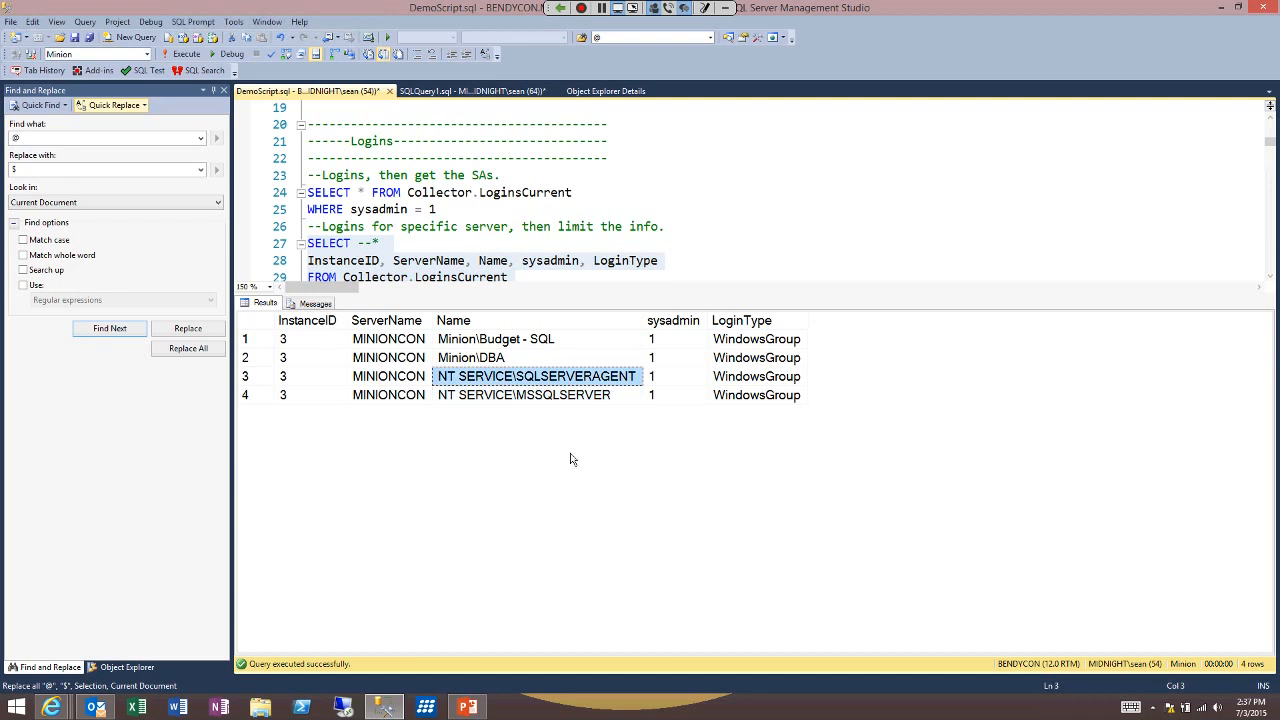
pyautogui.press('Up')
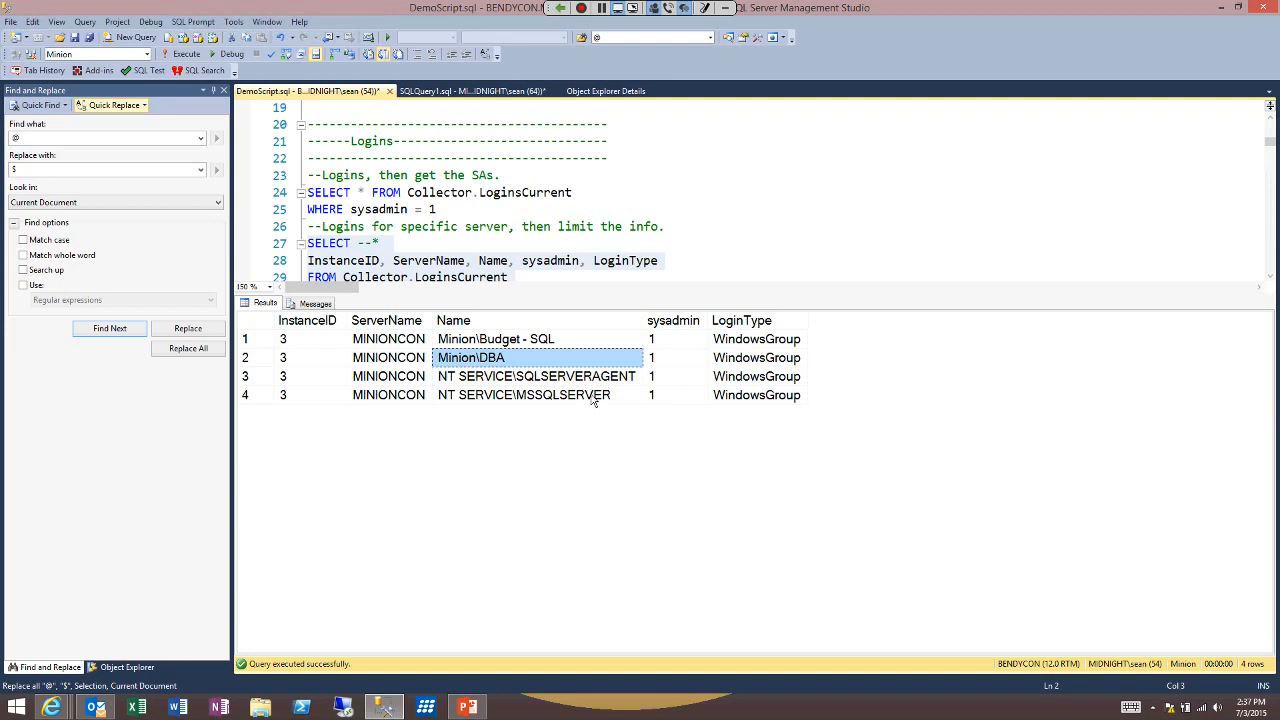
pyautogui.press('Up')
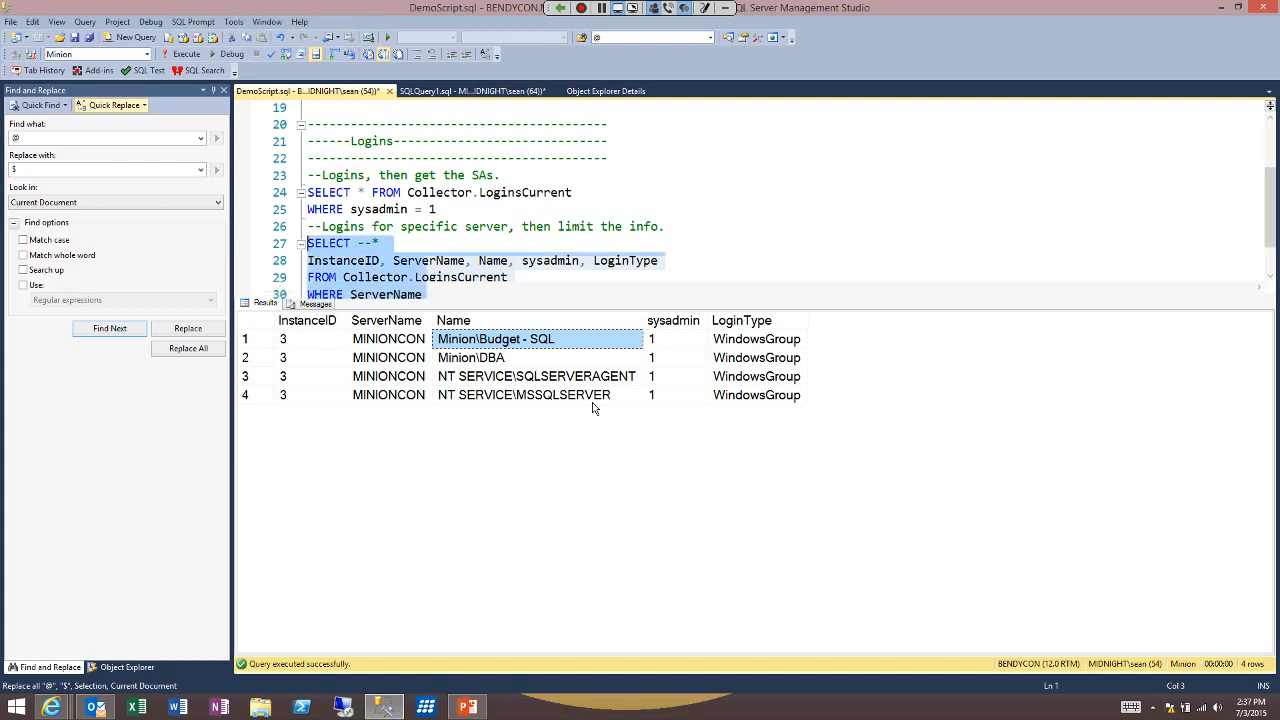
# - Hide the results and run the collector.ADGroupMemberCurrent query for GroupName 'Minion\Budget - SQL'
pyautogui.hotkey('ctrl', 'r')
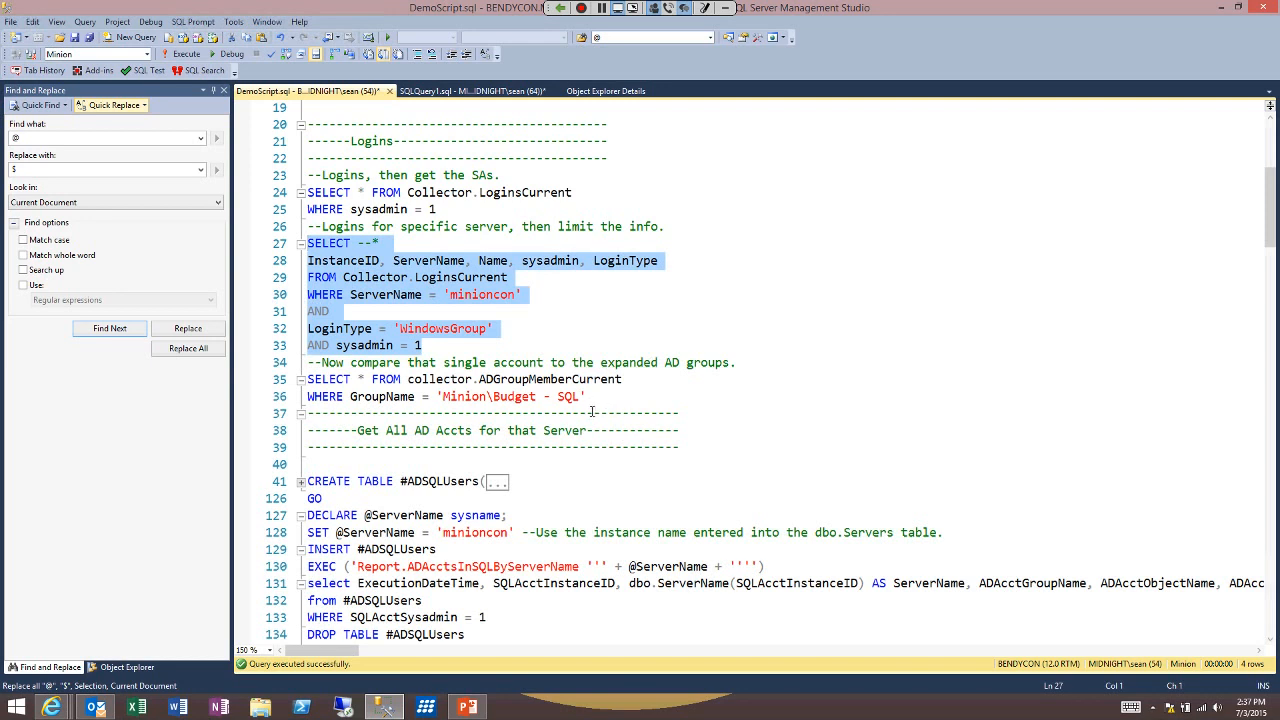
pyautogui.moveTo(588, 396); pyautogui.dragTo(307, 380)
pyautogui.click(183, 53)
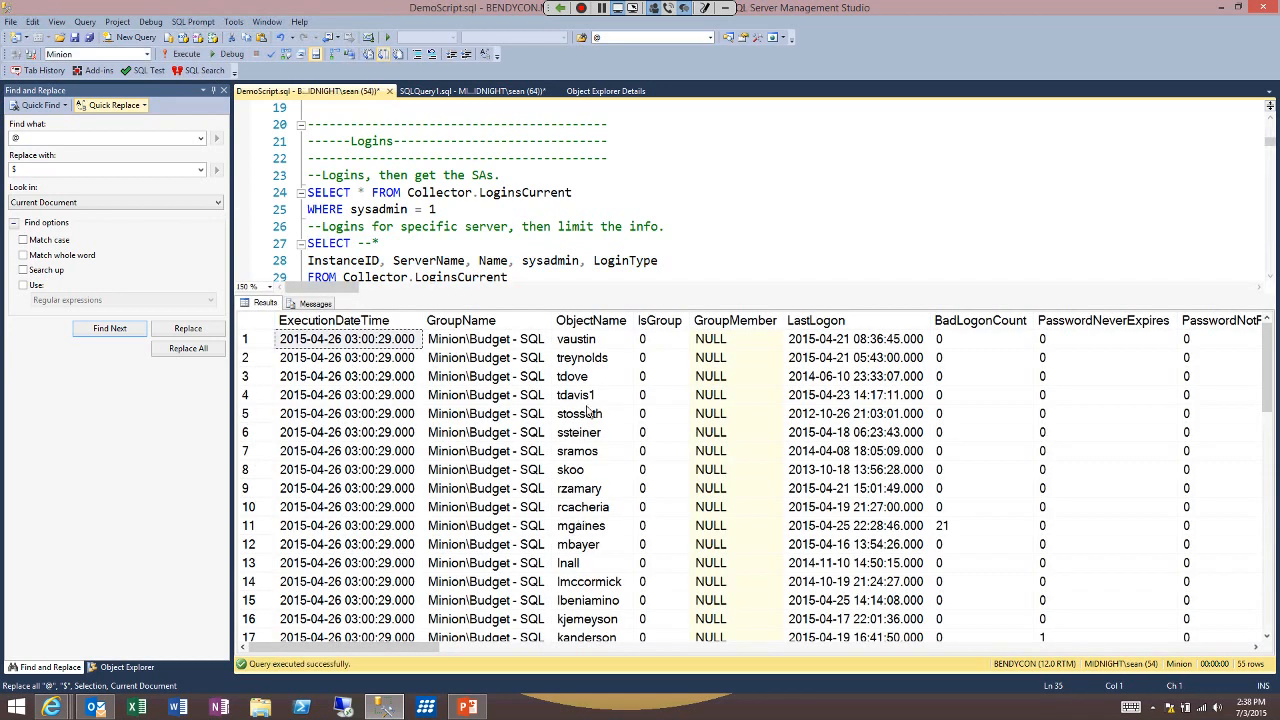
# - Highlight and widen the ObjectName column to review the member accounts of the 'Minion\Budget - SQL' group
pyautogui.press('Right')
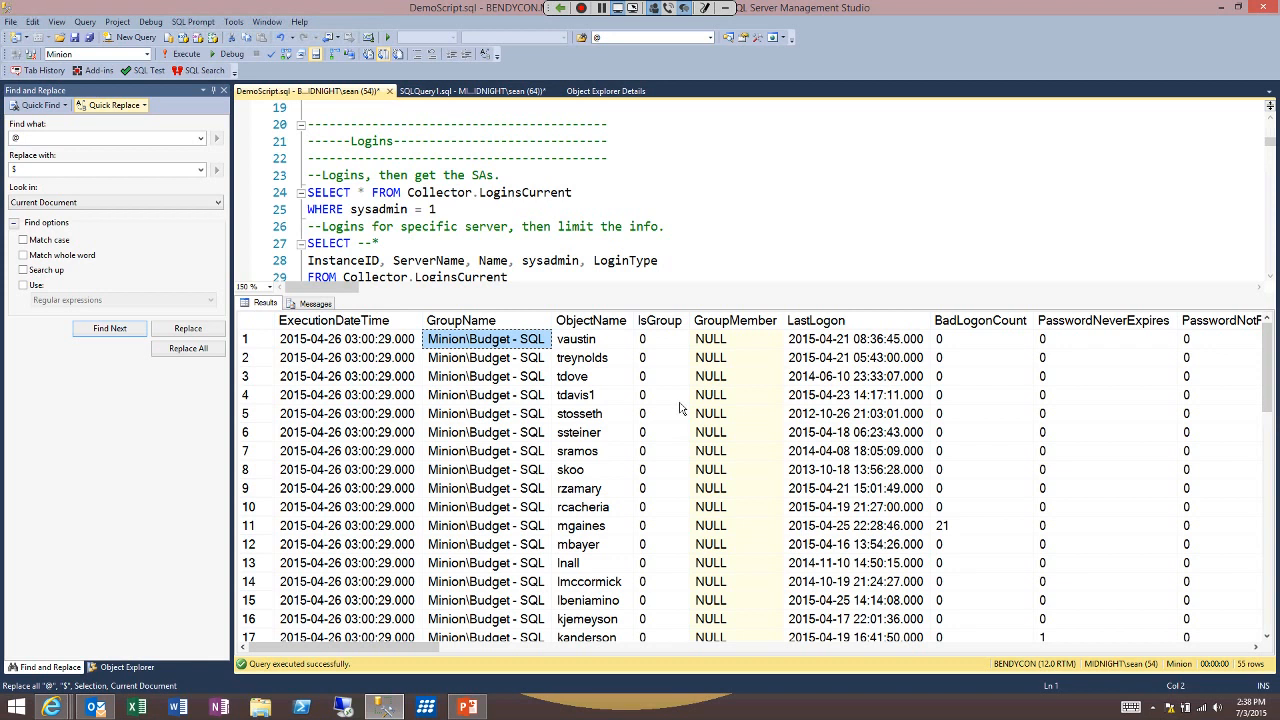
pyautogui.click(591, 321)
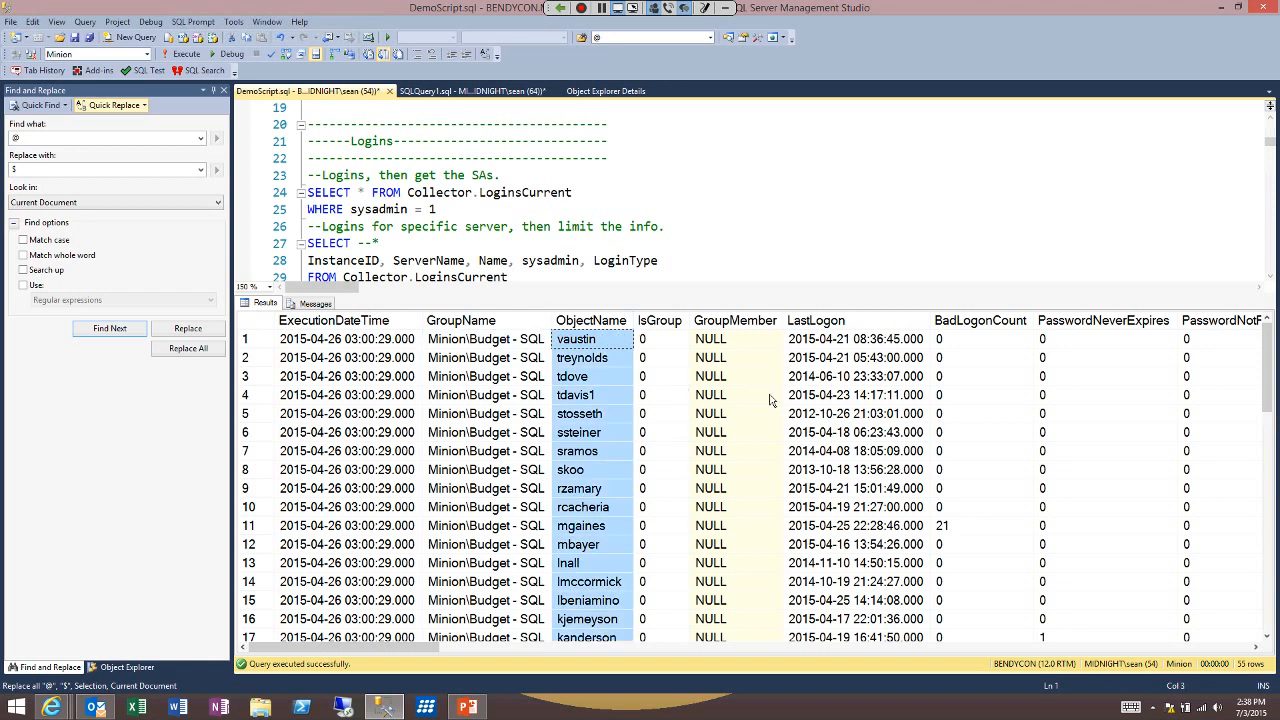
pyautogui.moveTo(633, 321); pyautogui.dragTo(724, 321)
pyautogui.scroll(-1, 757, 440)
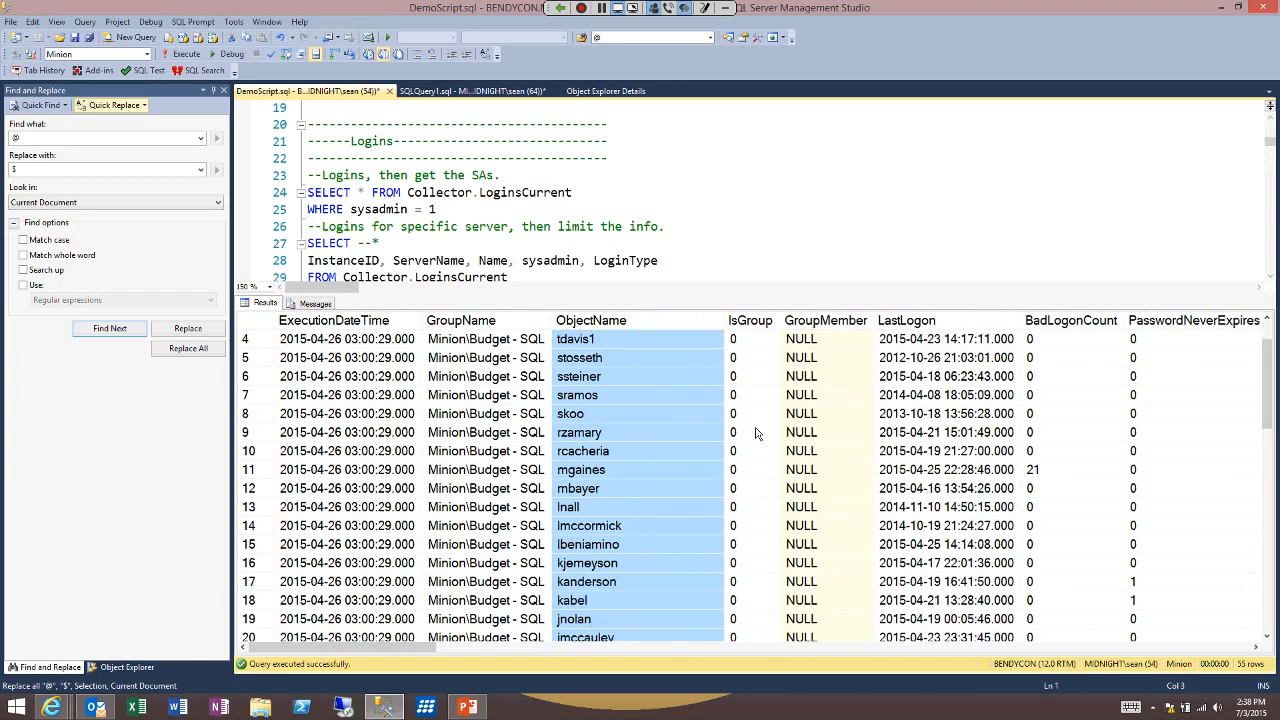
pyautogui.scroll(1, 757, 480)
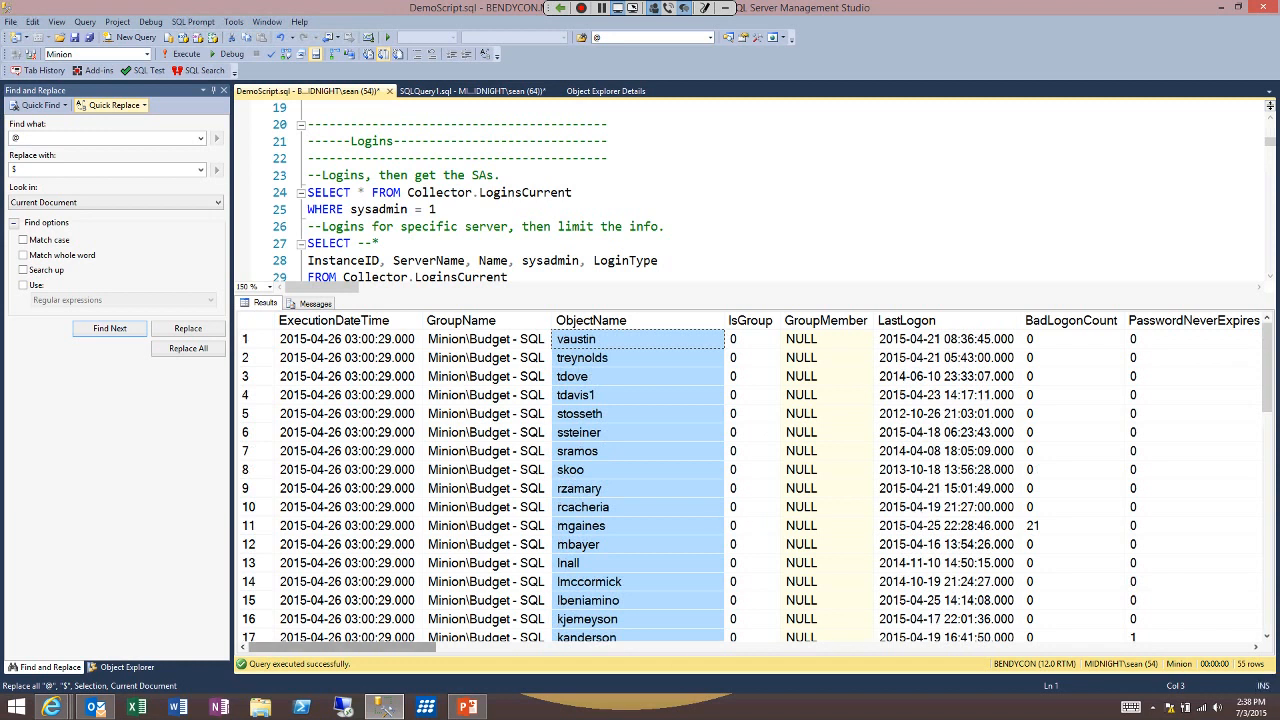
# - Examine the LastLogon through PermittedLogonTimes columns, marking the BadLogonCount value in row 11, and return to the first columns
pyautogui.moveTo(342, 647); pyautogui.dragTo(420, 647)
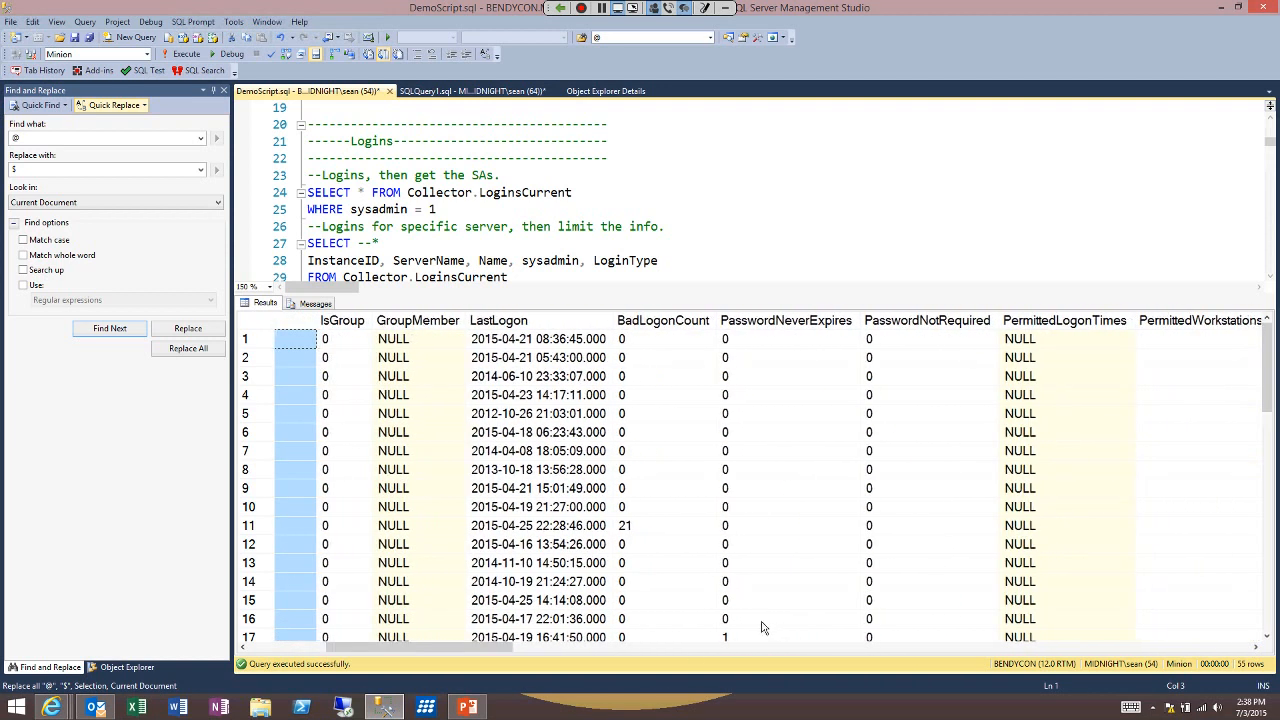
pyautogui.click(668, 526)
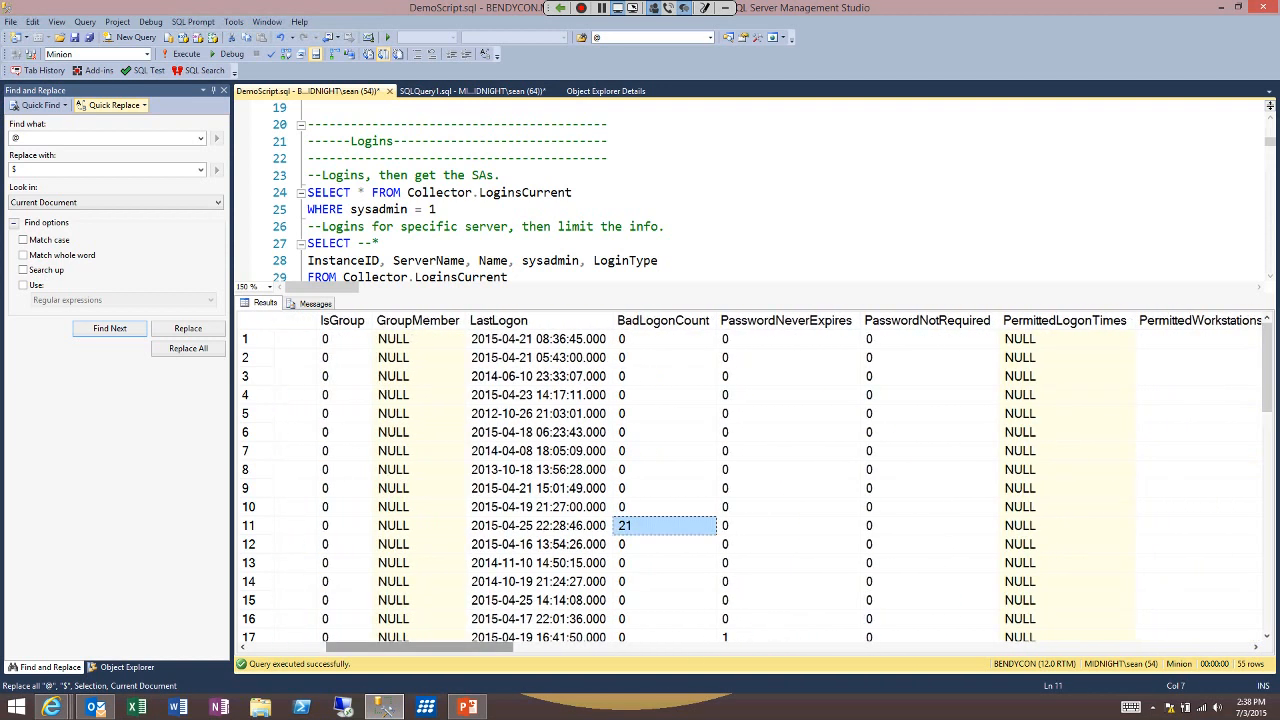
pyautogui.moveTo(420, 647); pyautogui.dragTo(345, 647)
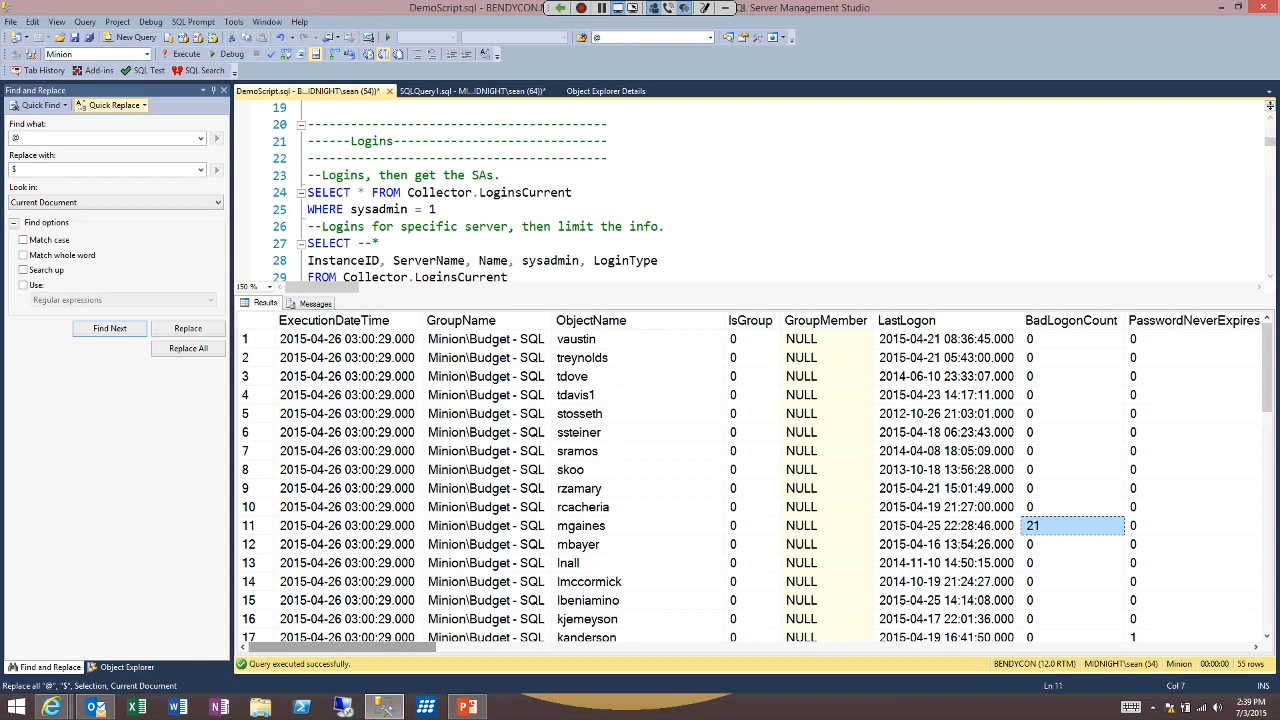
# - Highlight the nested groups in the ObjectName column from FY2011_Sales&Market through FY2011_Admins
pyautogui.scroll(-6, 667, 559)
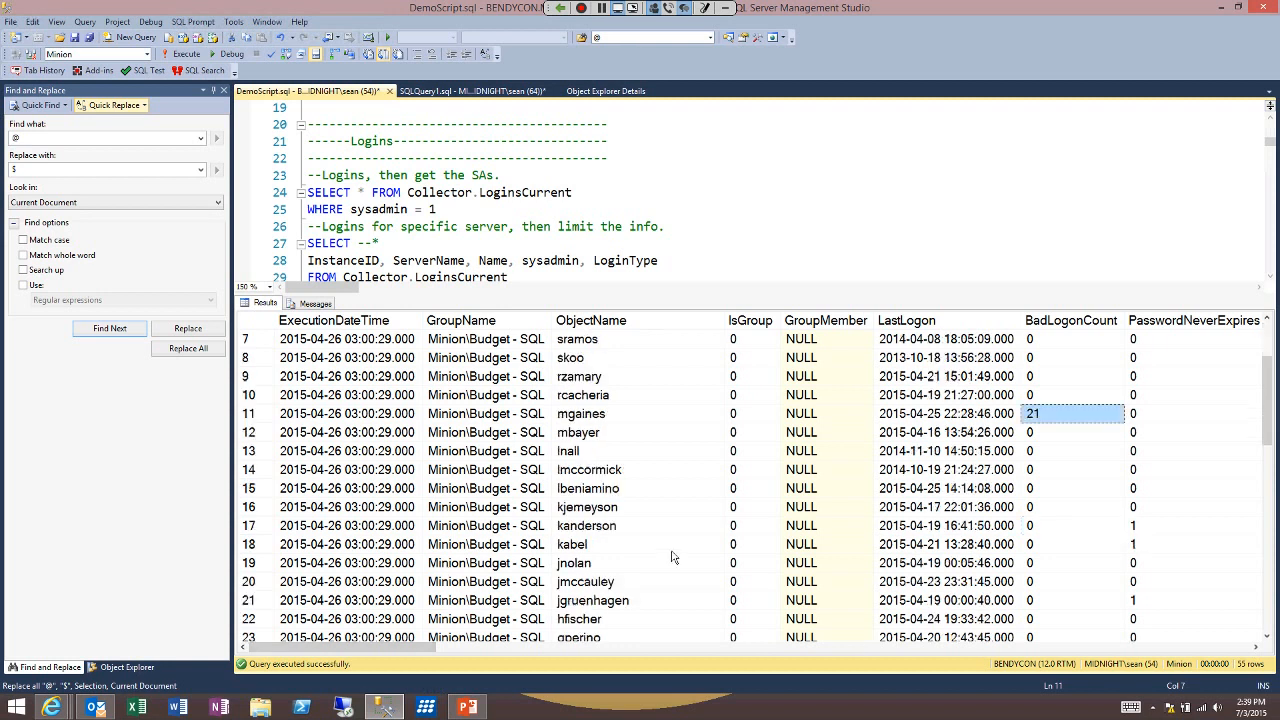
pyautogui.click(690, 432)
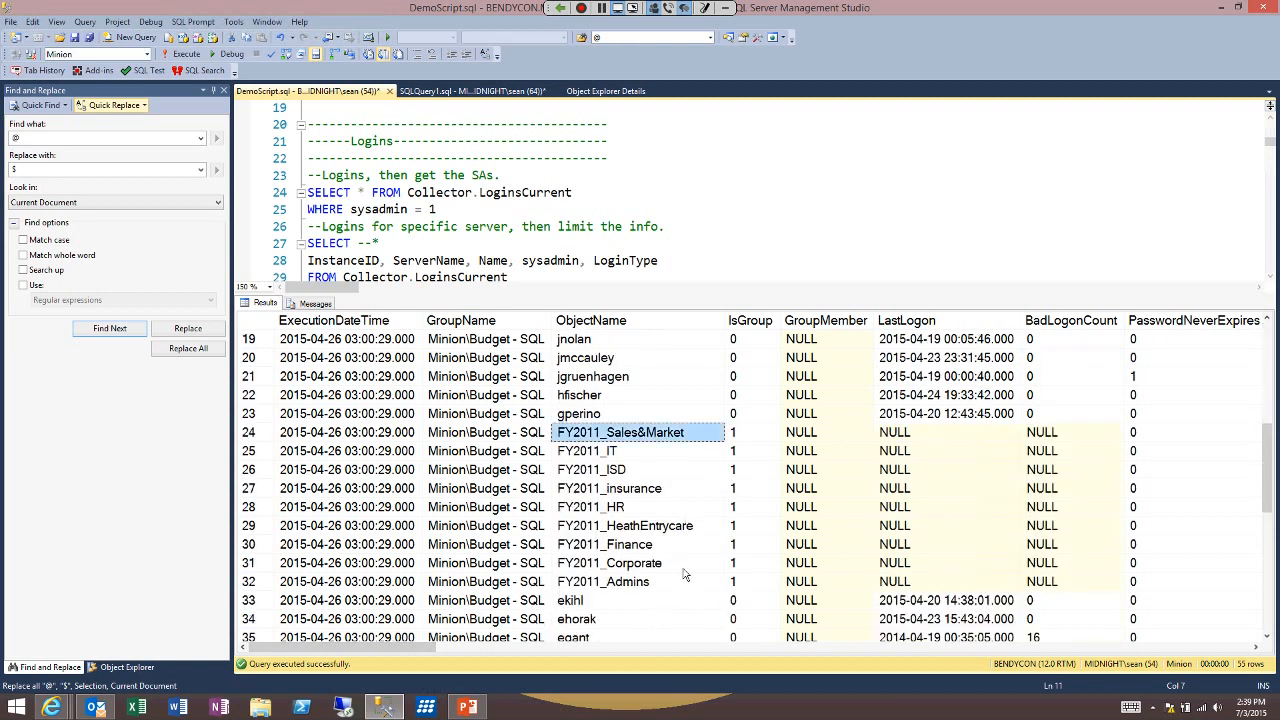
pyautogui.hotkey('shift', 'Down')
pyautogui.hotkey('shift', 'Down')
pyautogui.hotkey('shift', 'Down')
pyautogui.hotkey('shift', 'Down')
pyautogui.hotkey('shift', 'Down')
pyautogui.hotkey('shift', 'Down')
pyautogui.hotkey('shift', 'Down')
pyautogui.hotkey('shift', 'Down')
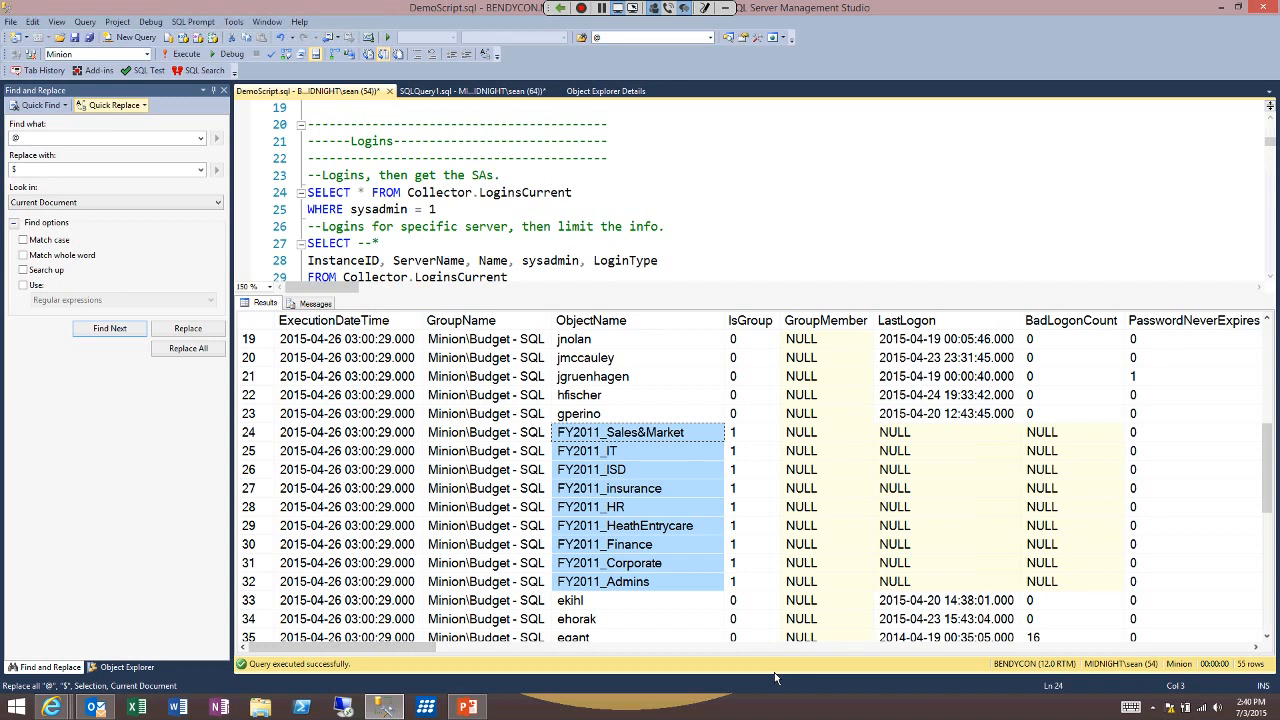
# - Hide the results and go to the 'Get All AD Accts for that Server' section, highlighting the Report.ADAcctsInSQLByServerName procedure
pyautogui.hotkey('ctrl', 'r')
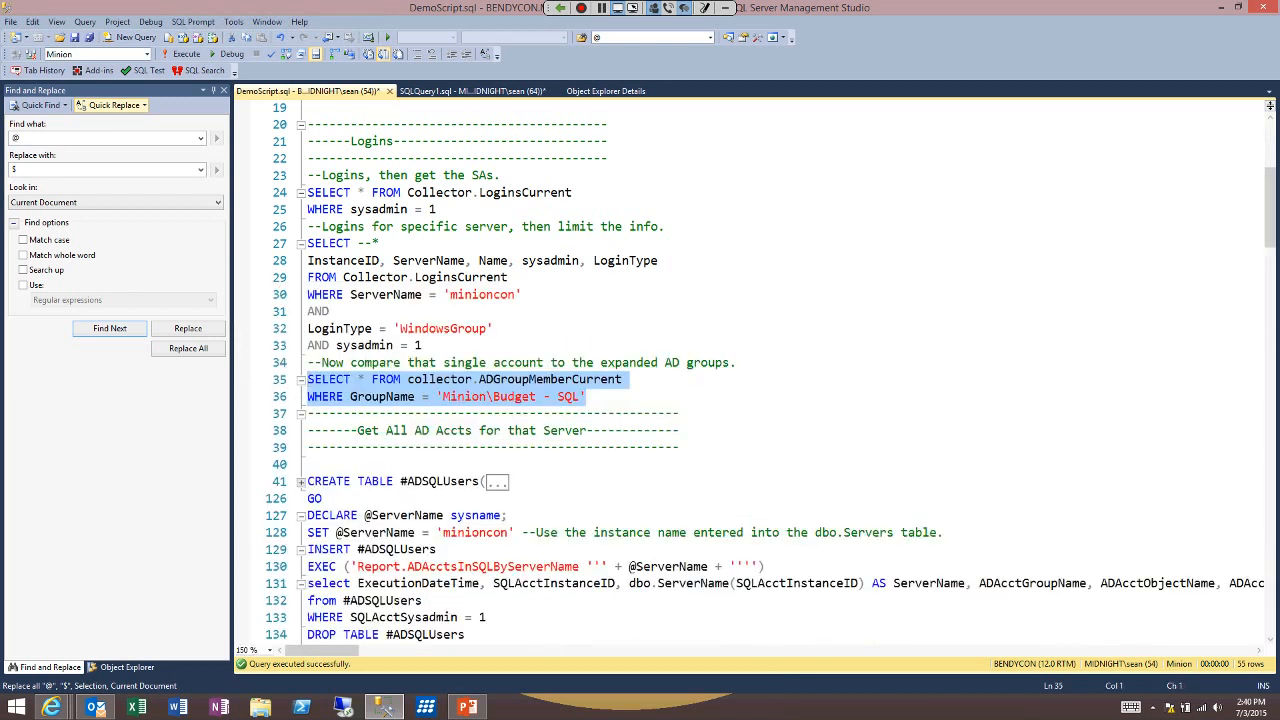
pyautogui.press('Down')
pyautogui.press('Down')
pyautogui.press('Down')
pyautogui.press('Down')
pyautogui.press('Down')
pyautogui.scroll(-3, 466, 547)
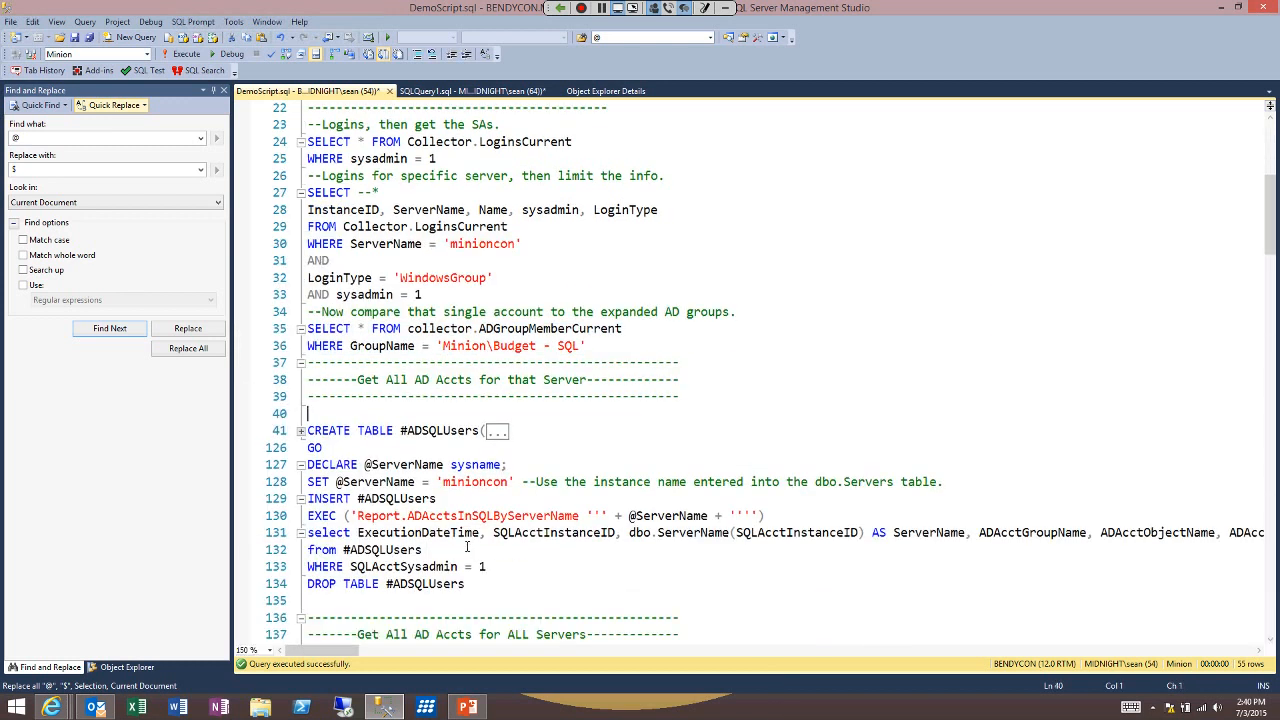
pyautogui.scroll(-2, 466, 547)
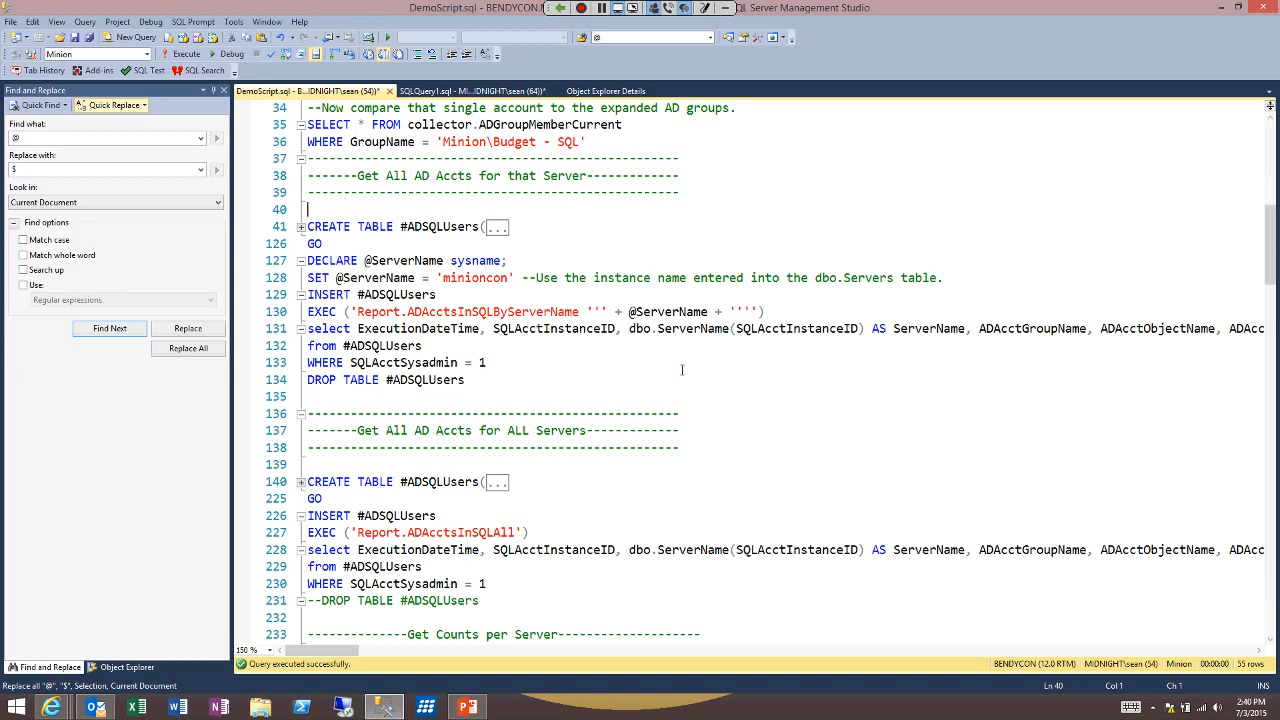
pyautogui.moveTo(573, 312); pyautogui.dragTo(364, 312)
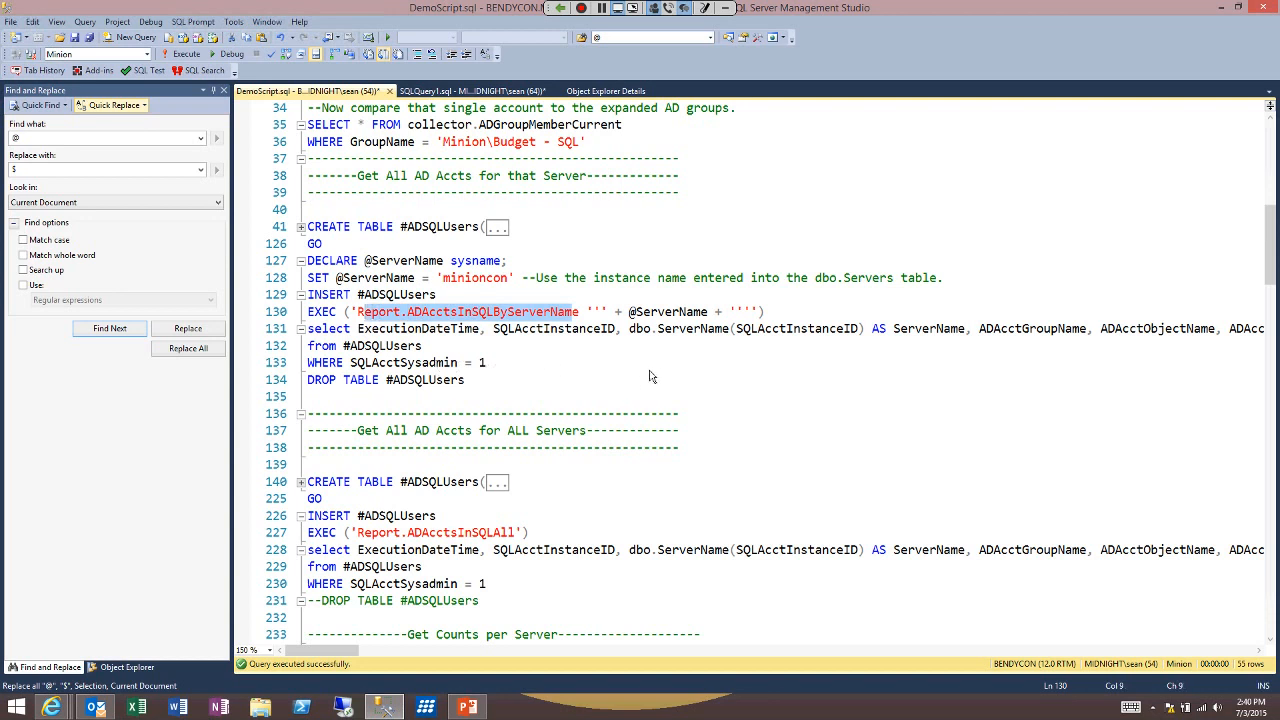
pyautogui.press('Right')
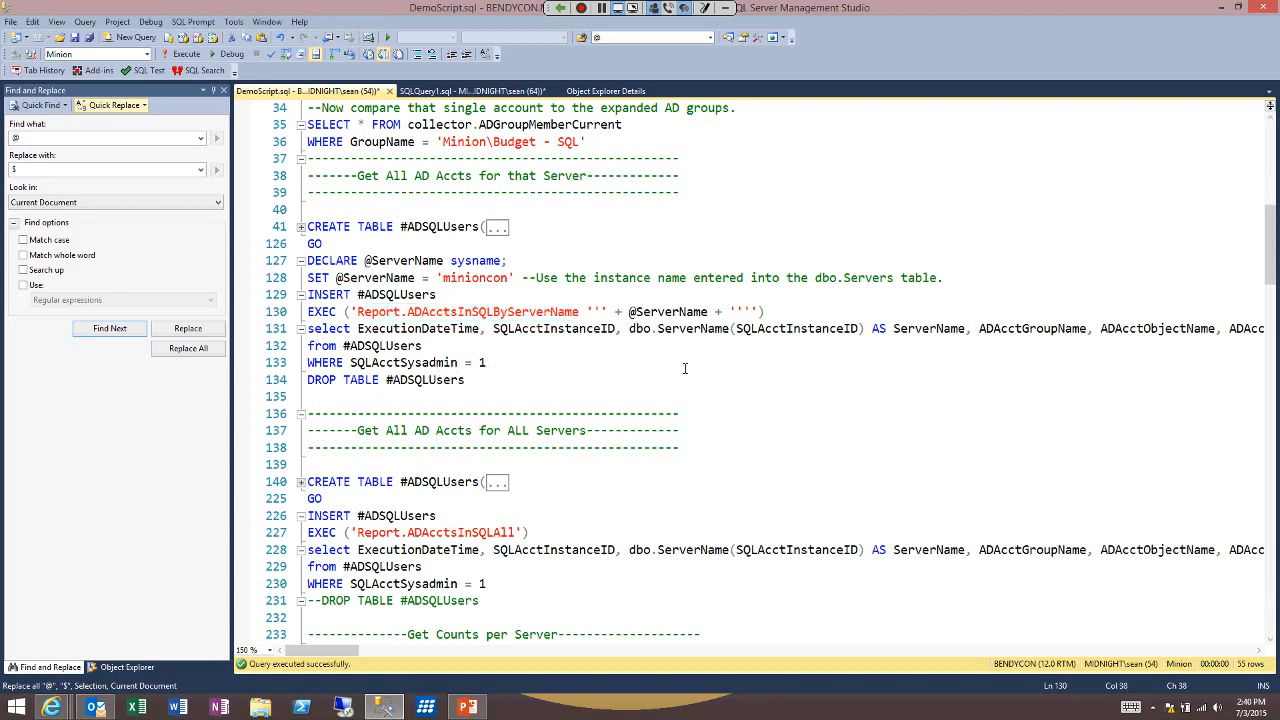
# - Review the section's 'minioncon' server value, its report procedure name and the SQLAcctSysadmin filter by highlighting each one
pyautogui.doubleClick(481, 279)
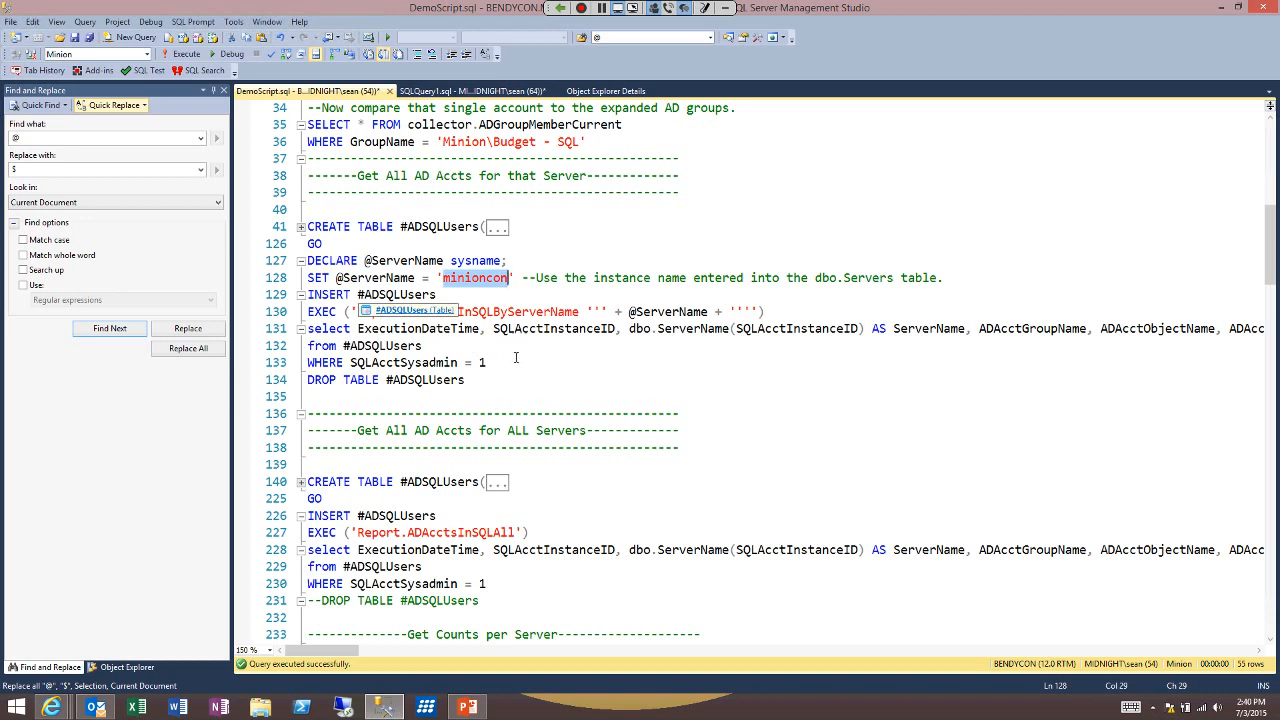
pyautogui.moveTo(580, 312); pyautogui.dragTo(357, 312)
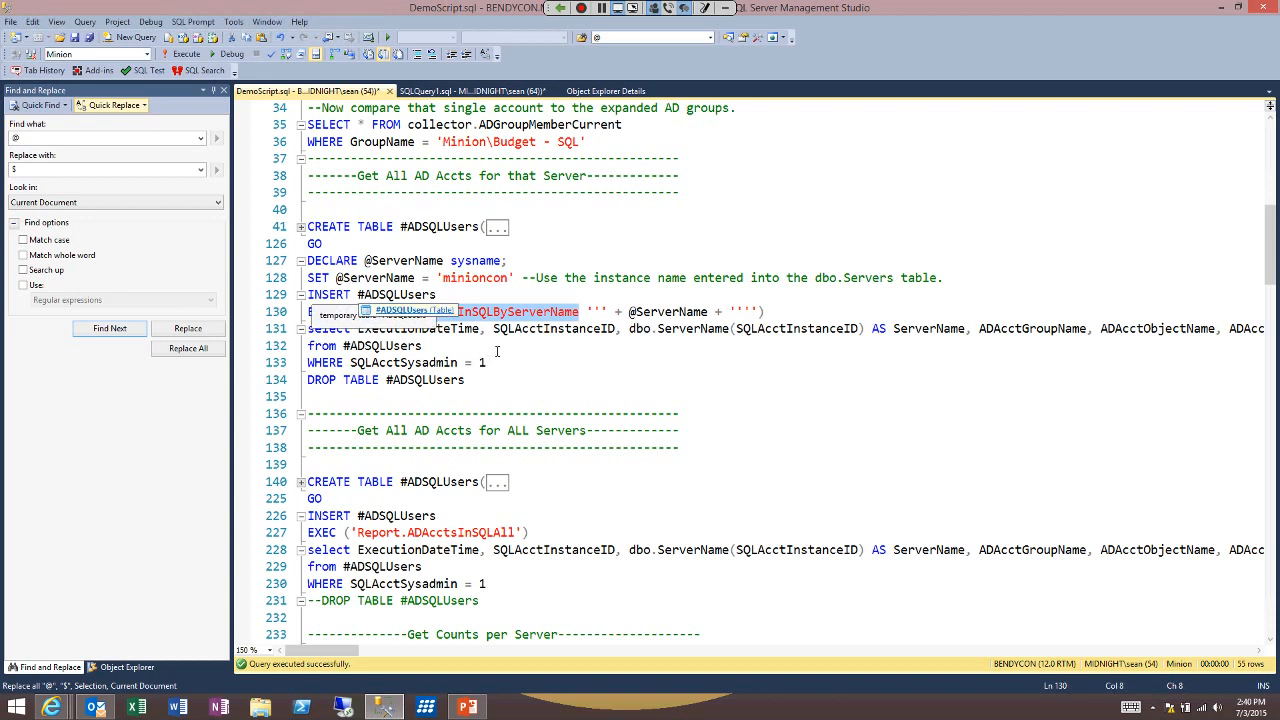
pyautogui.doubleClick(404, 362)
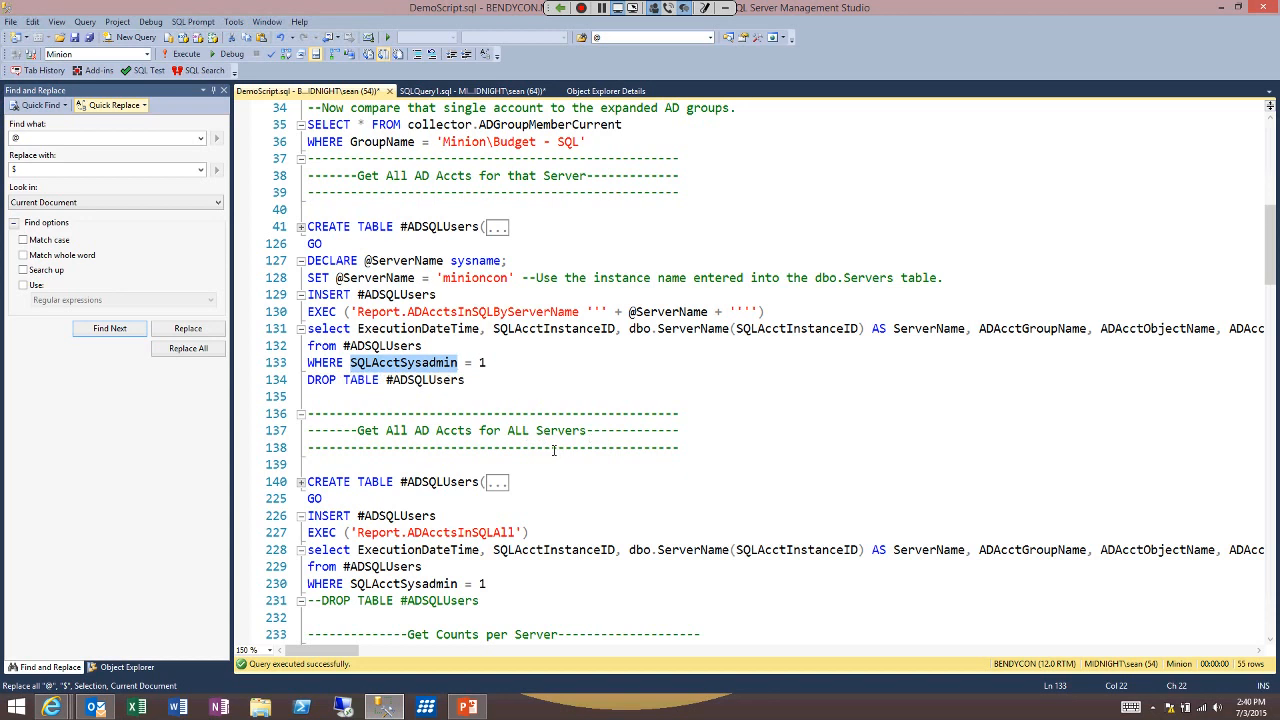
pyautogui.press('Down')
pyautogui.press('End')
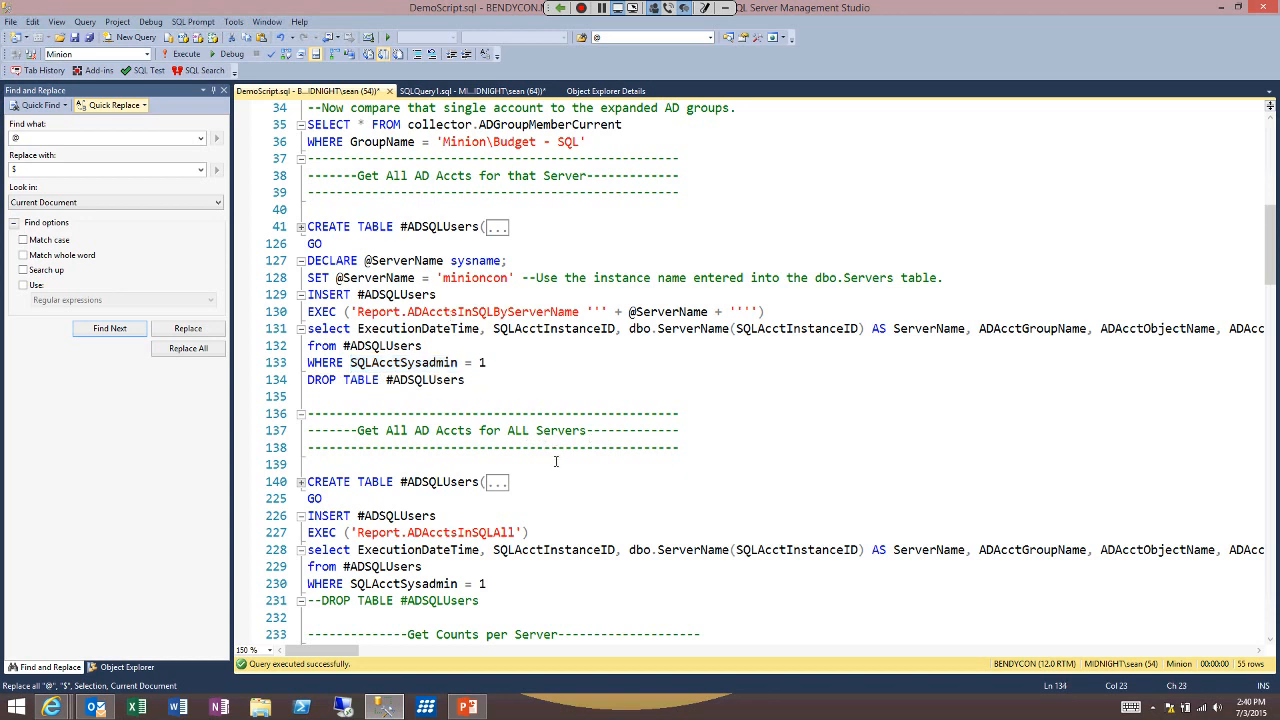
pyautogui.doubleClick(435, 363)
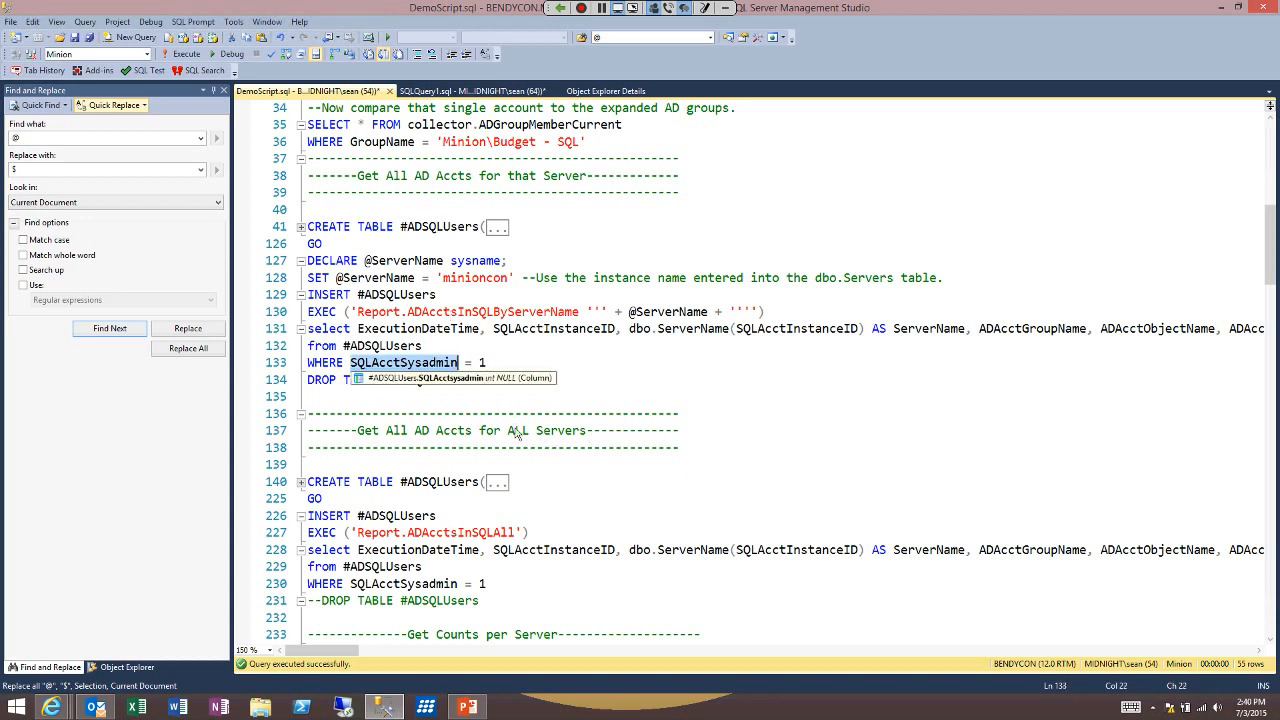
pyautogui.click(496, 397)
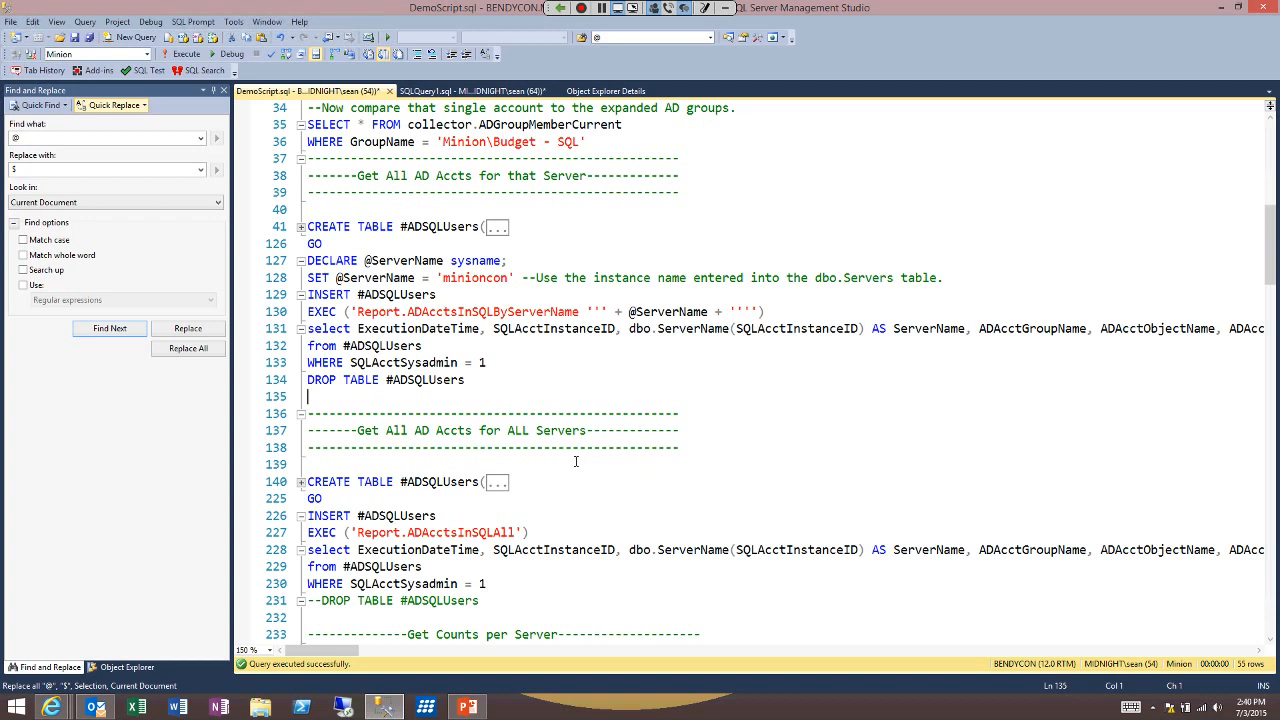
# - Run the #ADSQLUsers script block for server 'minioncon' and highlight the ADAcctGroupName column in the results
pyautogui.moveTo(478, 381); pyautogui.dragTo(307, 228)
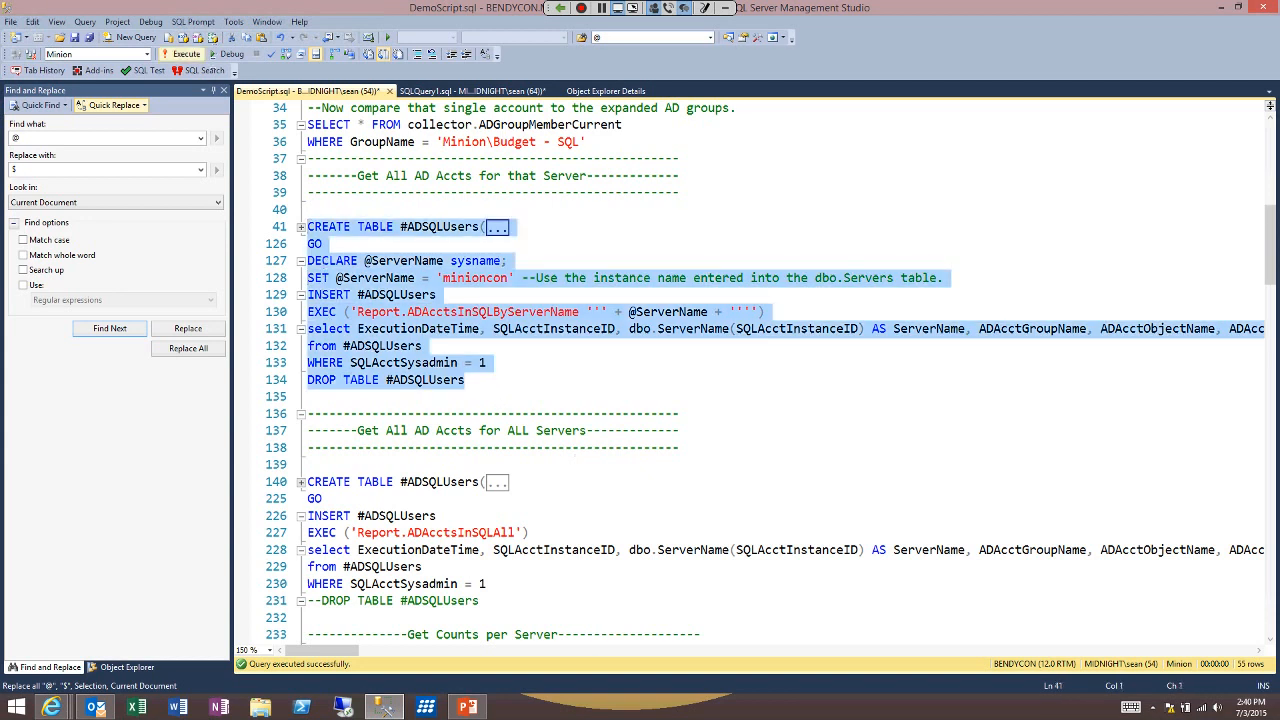
pyautogui.click(186, 54)
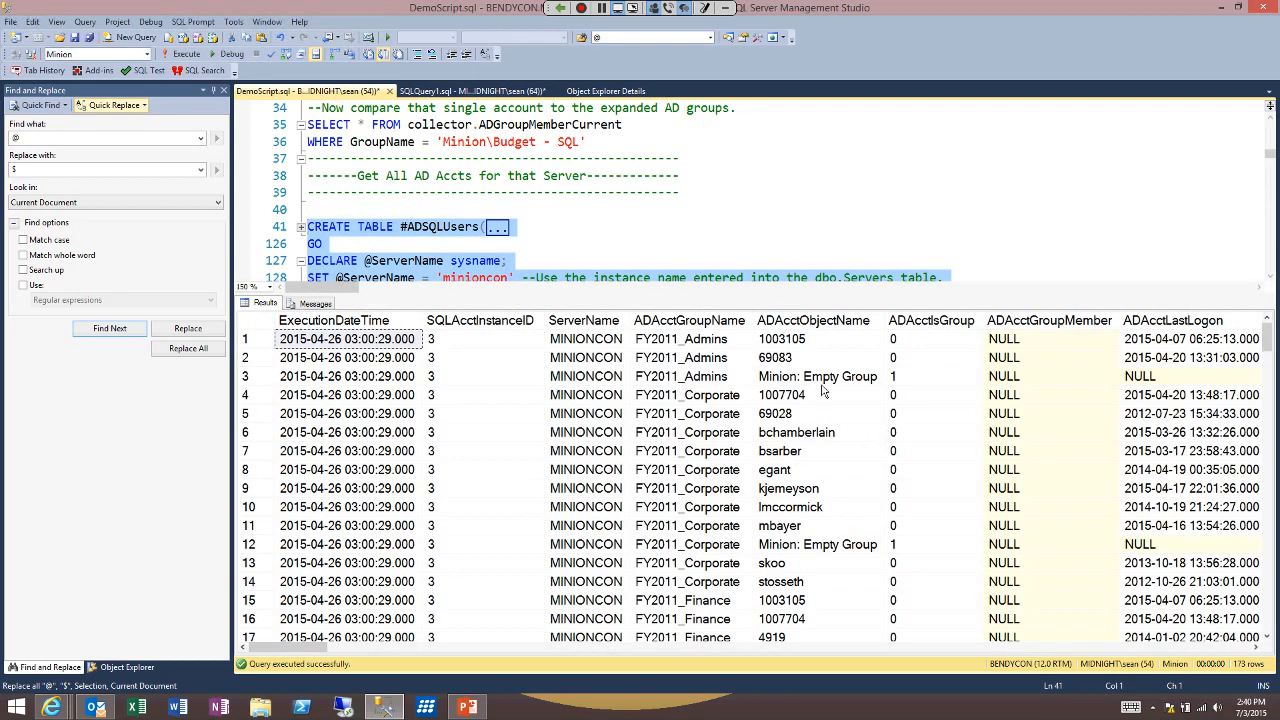
pyautogui.click(690, 321)
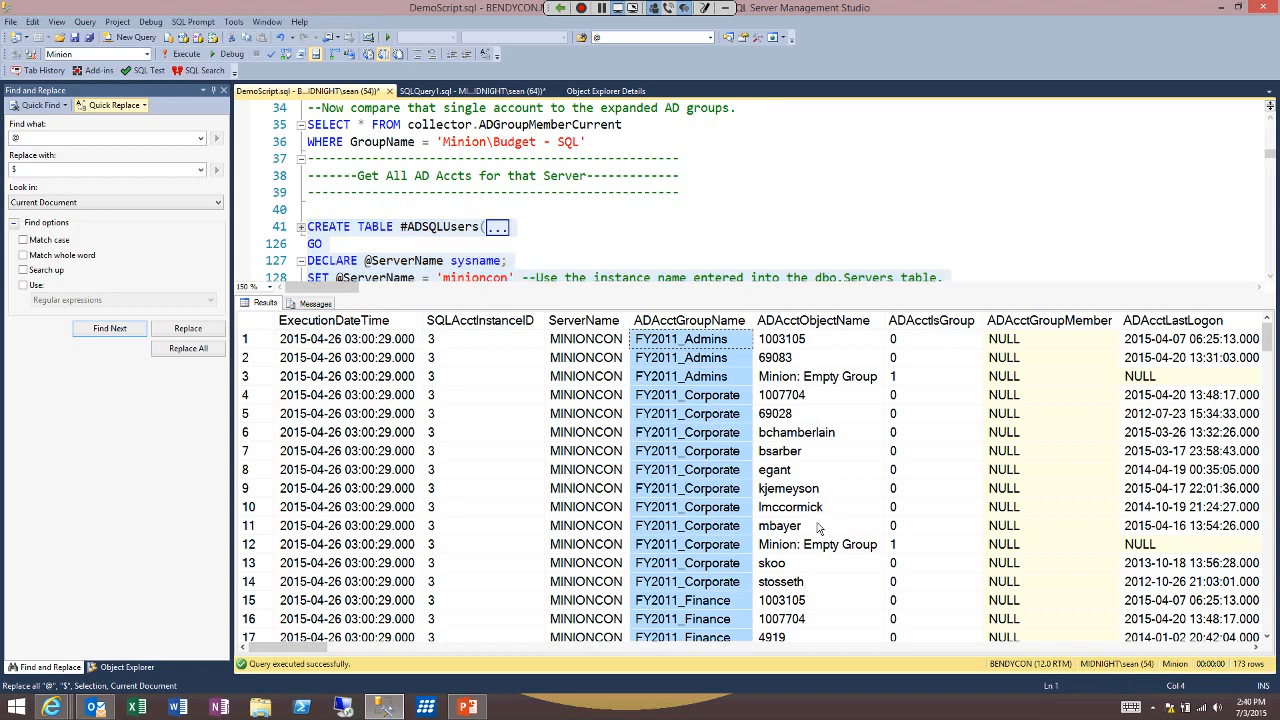
# - Look through the accounts listed under each AD group down to the FY2011_ISD rows, making the script pane slightly taller
pyautogui.scroll(-20, 818, 528)
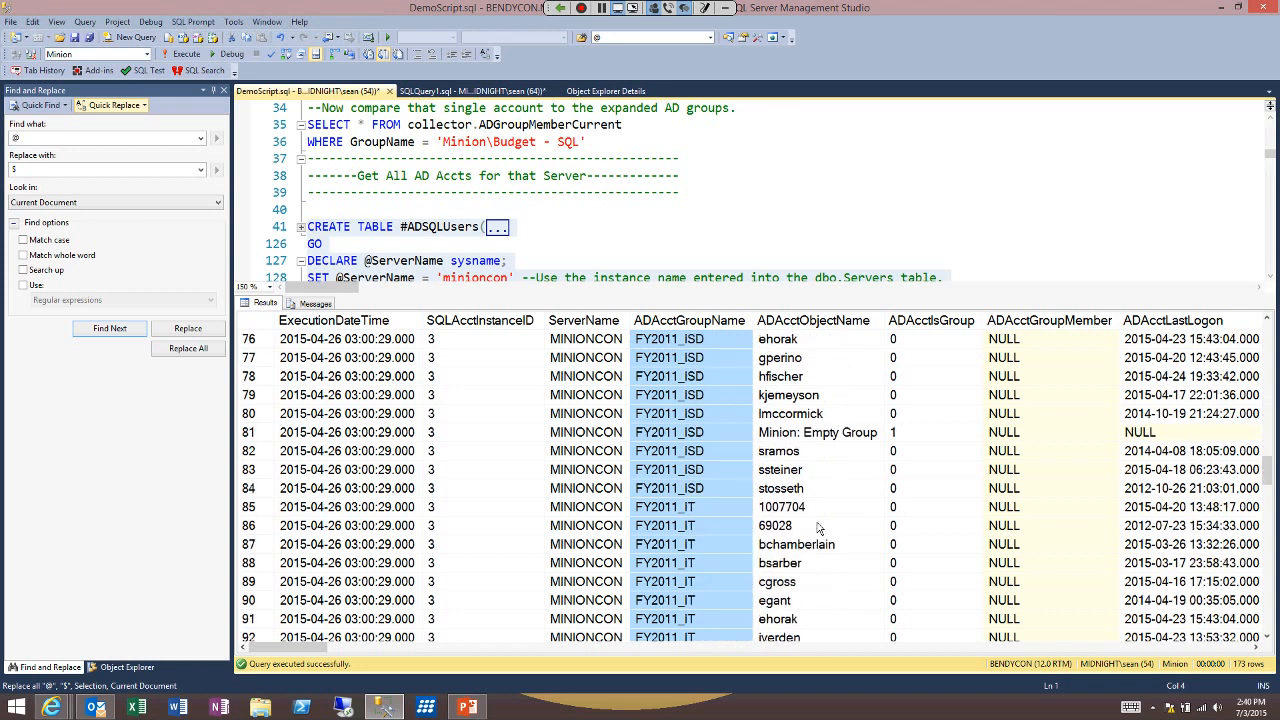
pyautogui.scroll(2, 818, 528)
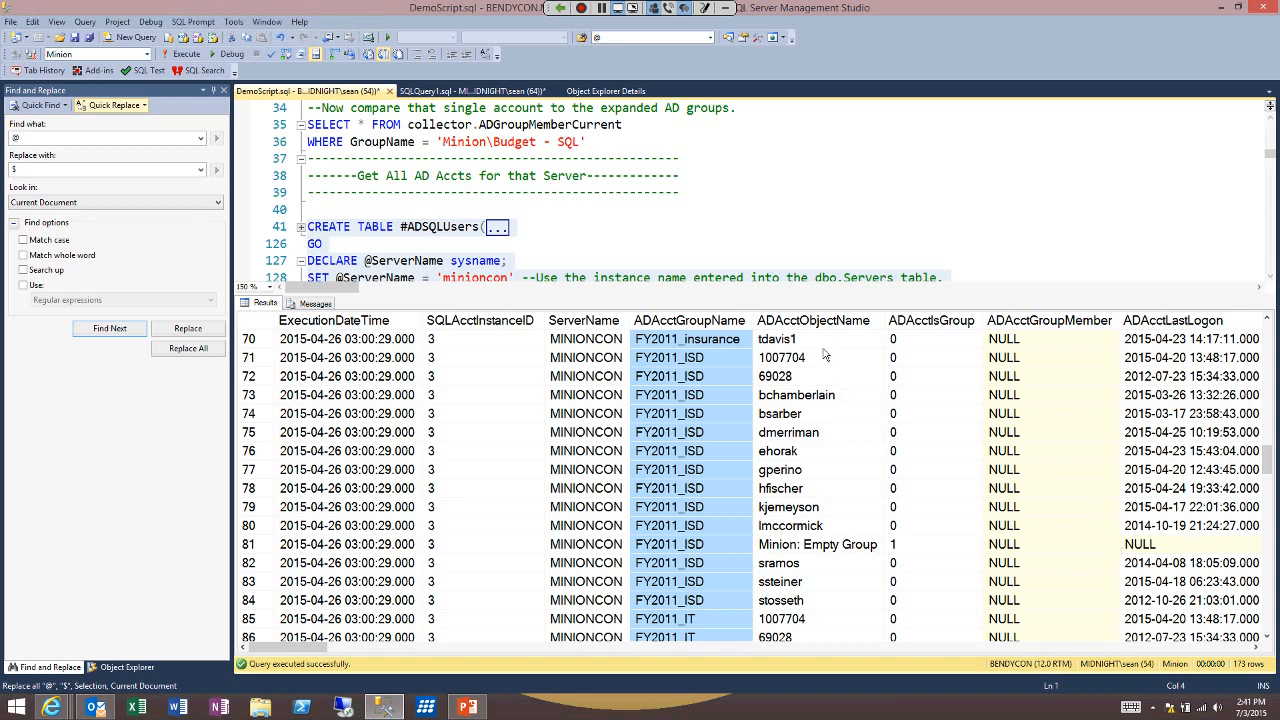
pyautogui.moveTo(823, 349); pyautogui.dragTo(778, 388)
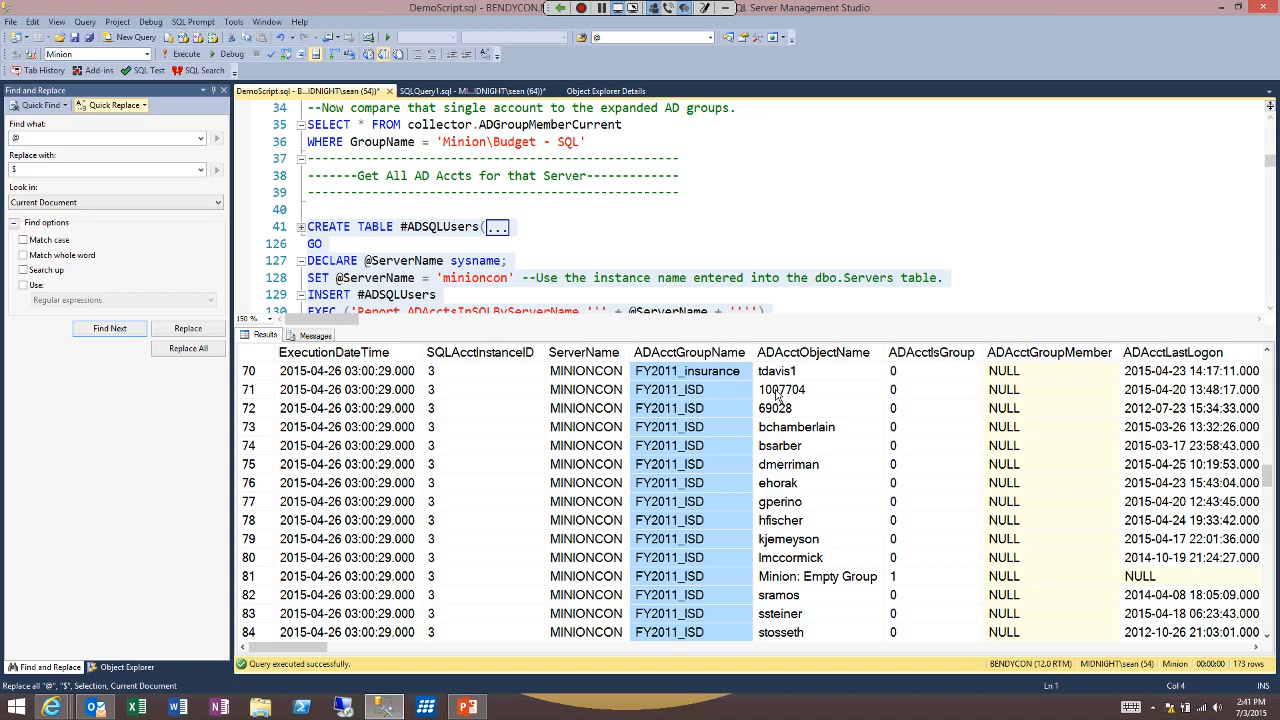
pyautogui.click(693, 302)
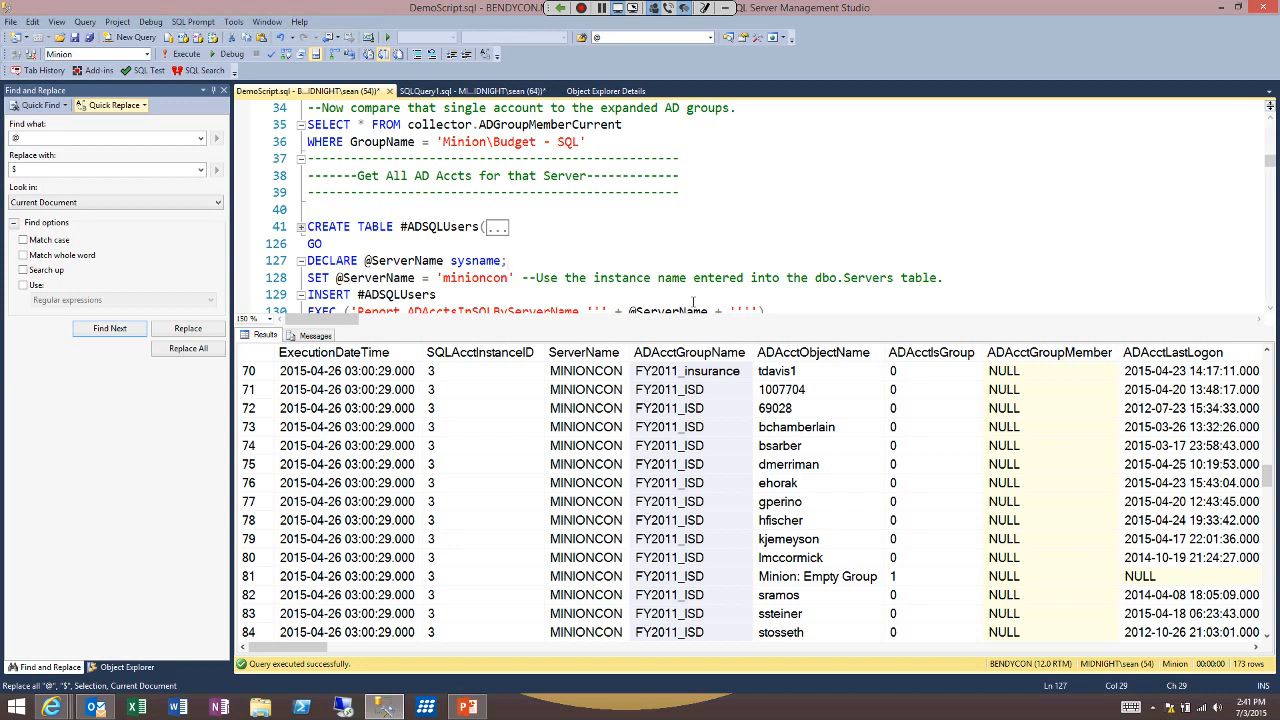
pyautogui.press('Up')
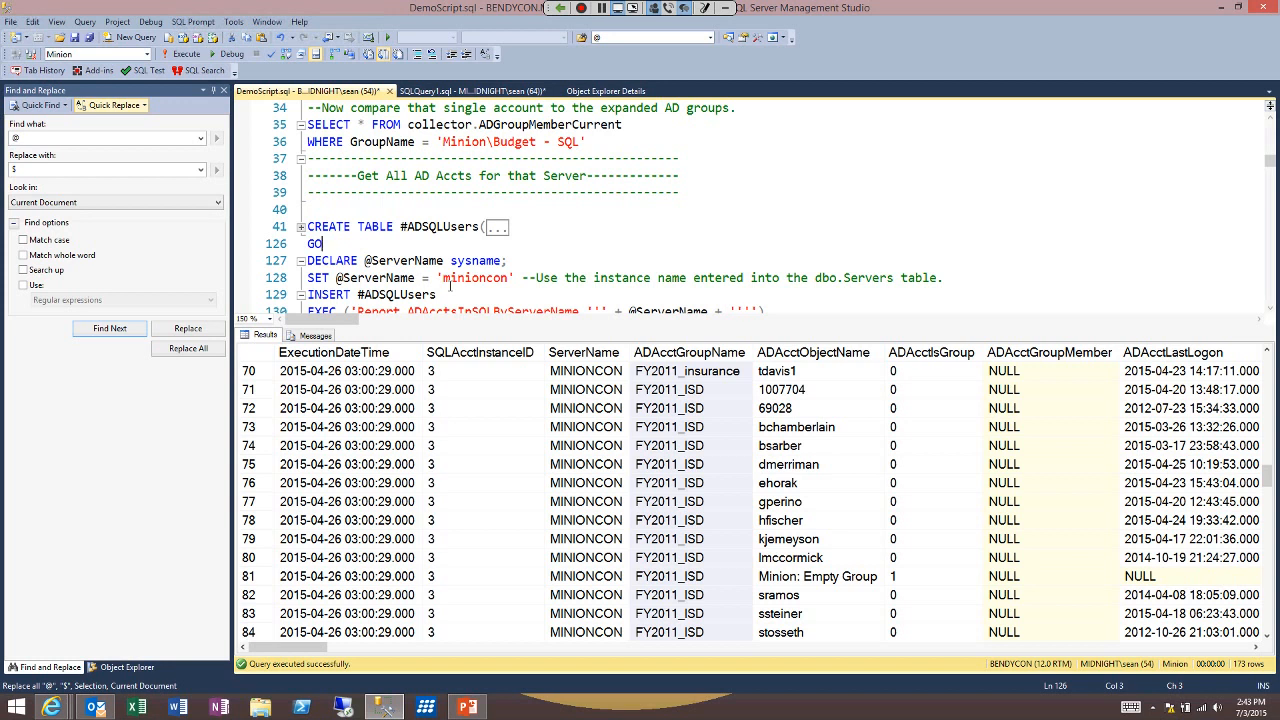
# - Hide the results and move to the 'Get All AD Accts for ALL Servers' section, highlighting 'minioncon' and ADAcctsInSQLAll for comparison
pyautogui.hotkey('ctrl', 'r')
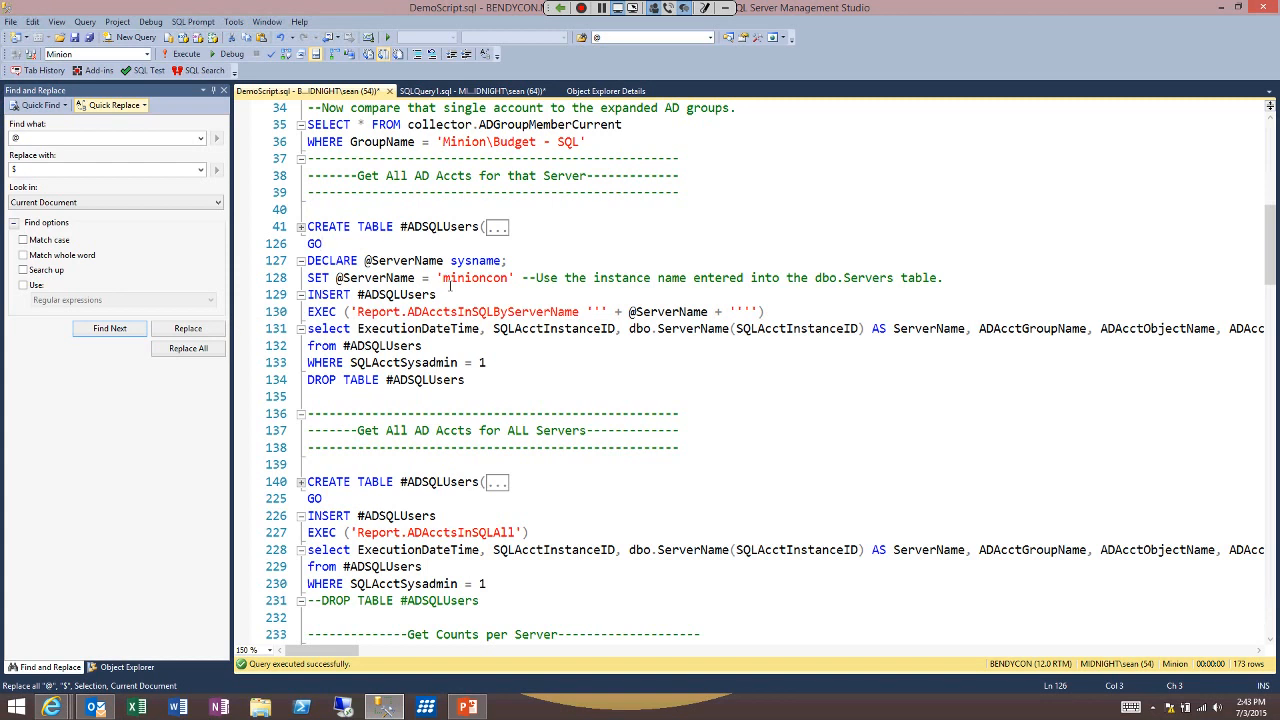
pyautogui.press('Down')
pyautogui.press('Down')
pyautogui.press('Down')
pyautogui.press('Down')
pyautogui.press('Down')
pyautogui.press('Down')
pyautogui.press('Down')
pyautogui.press('Down')
pyautogui.press('Down')
pyautogui.scroll(-3, 405, 471)
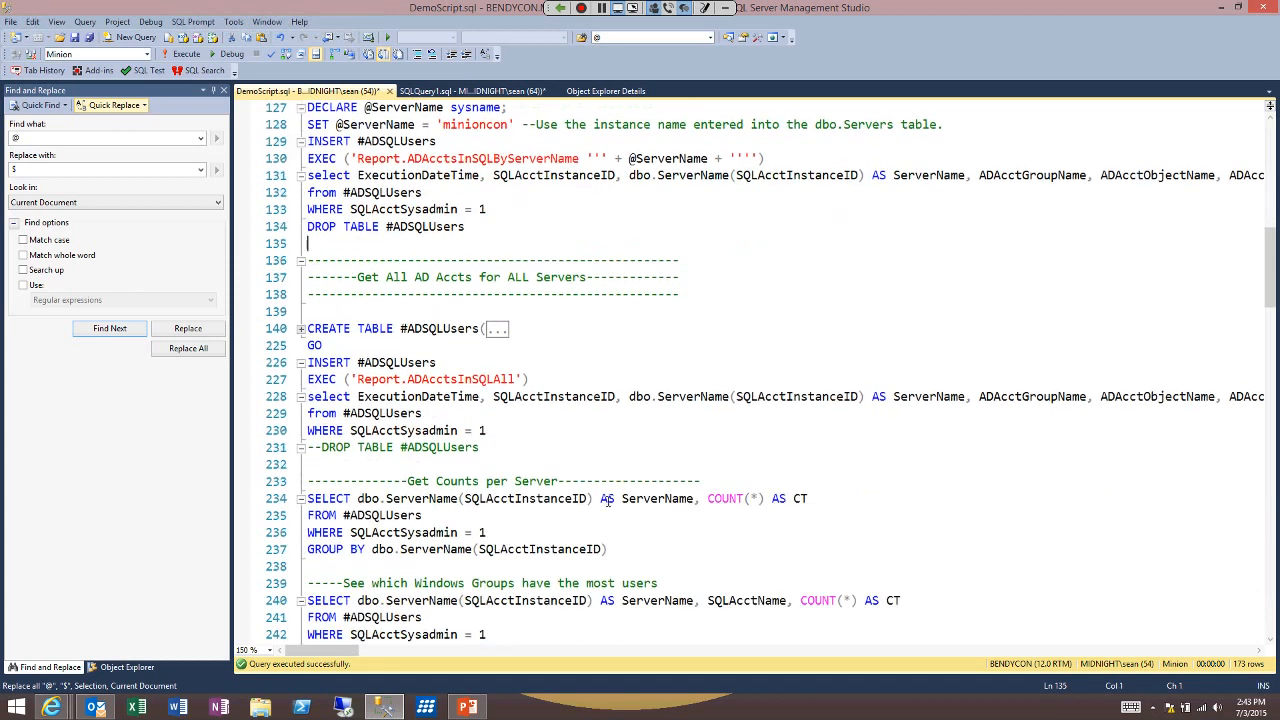
pyautogui.doubleClick(473, 124)
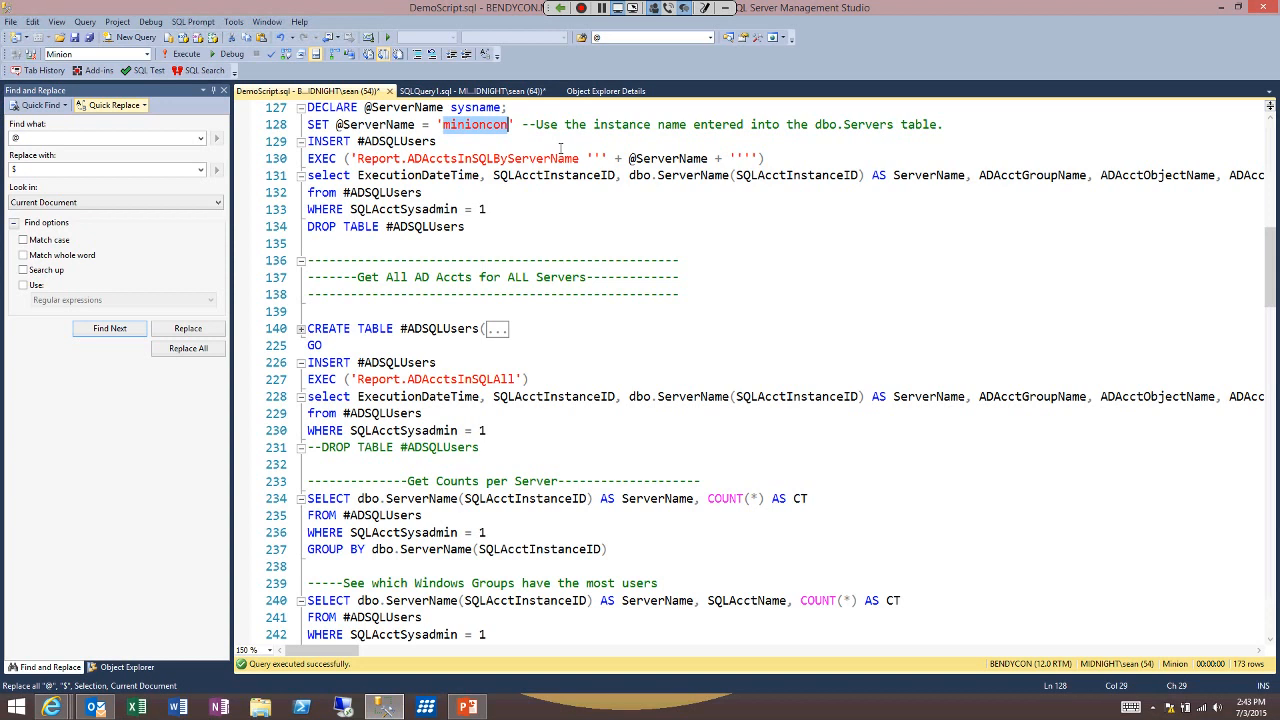
pyautogui.doubleClick(461, 379)
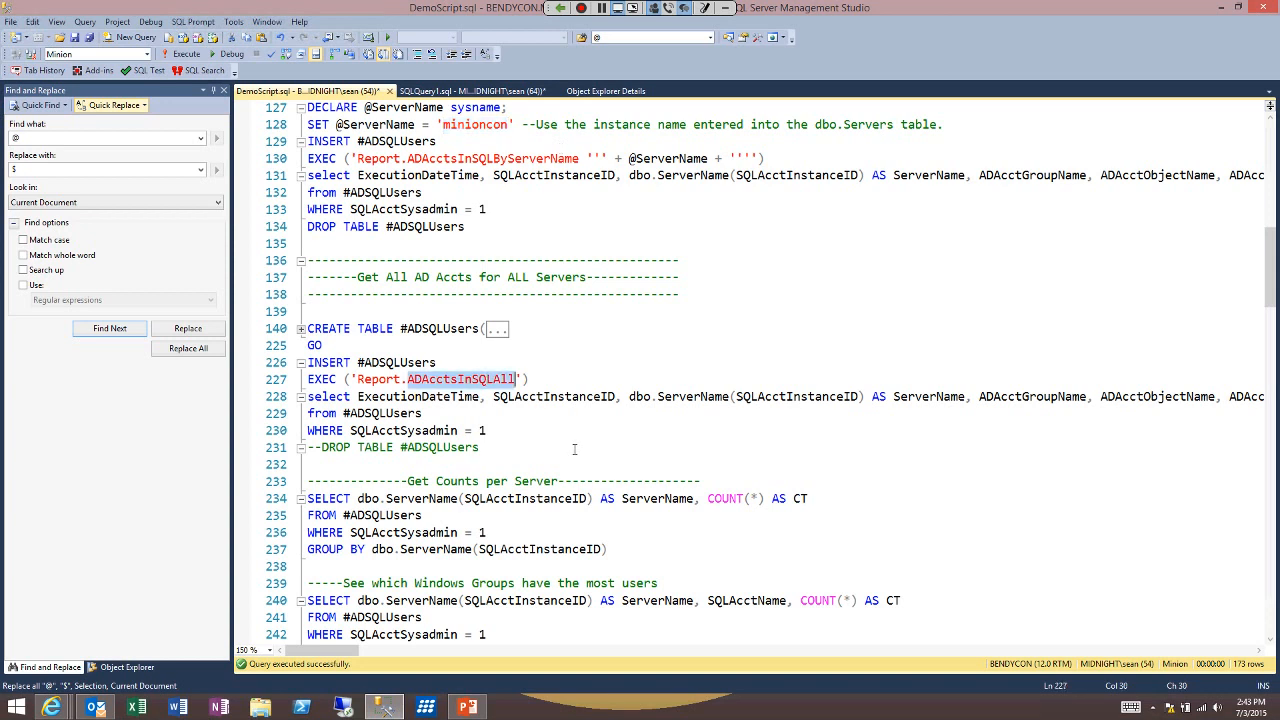
# - Run the 'Get All AD Accts for ALL Servers' block from CREATE TABLE #ADSQLUsers through its sysadmin filter, and enlarge the results pane
pyautogui.moveTo(486, 430); pyautogui.dragTo(395, 413)
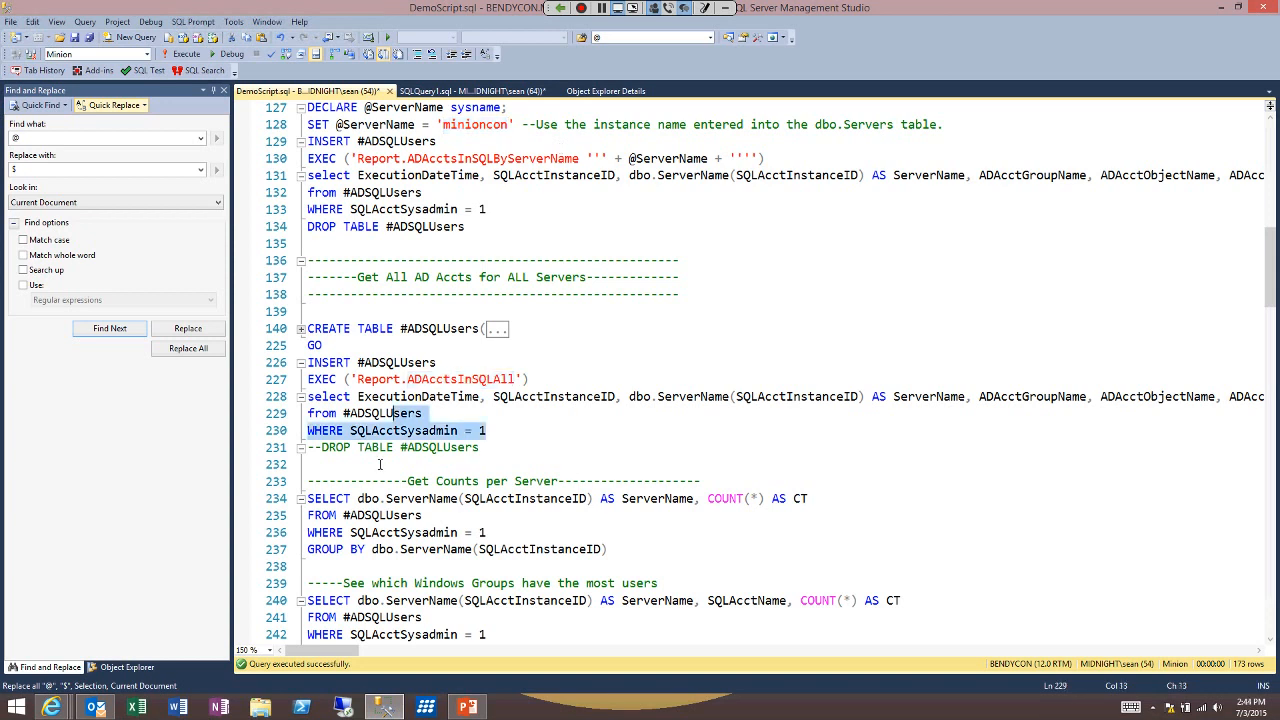
pyautogui.keyDown('shift'); pyautogui.click(307, 328); pyautogui.keyUp('shift')
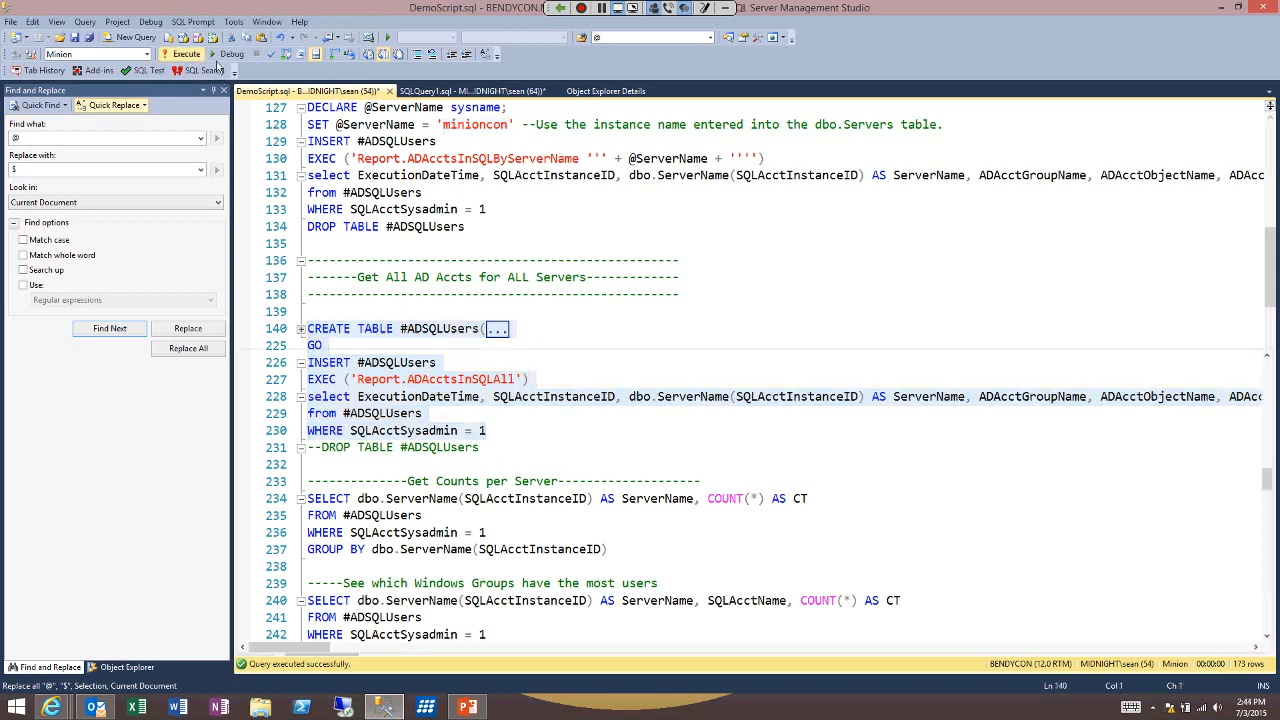
pyautogui.press('F5')
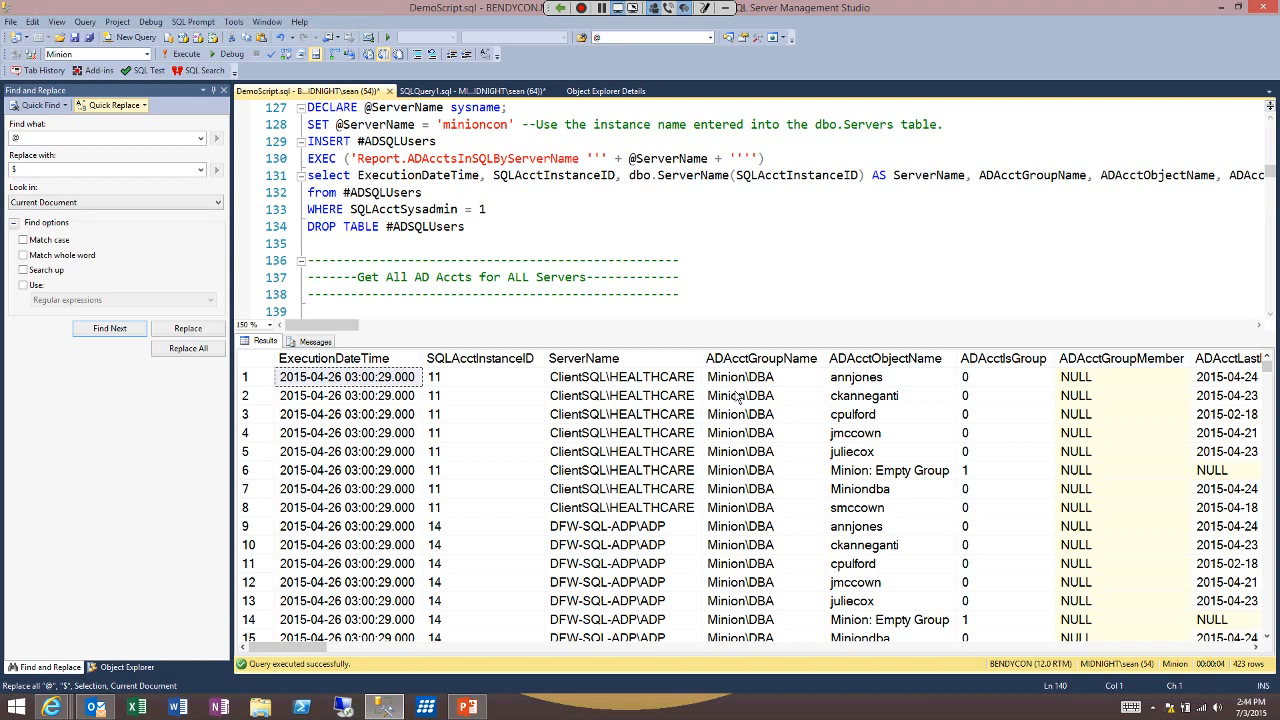
pyautogui.moveTo(737, 334); pyautogui.dragTo(659, 270)
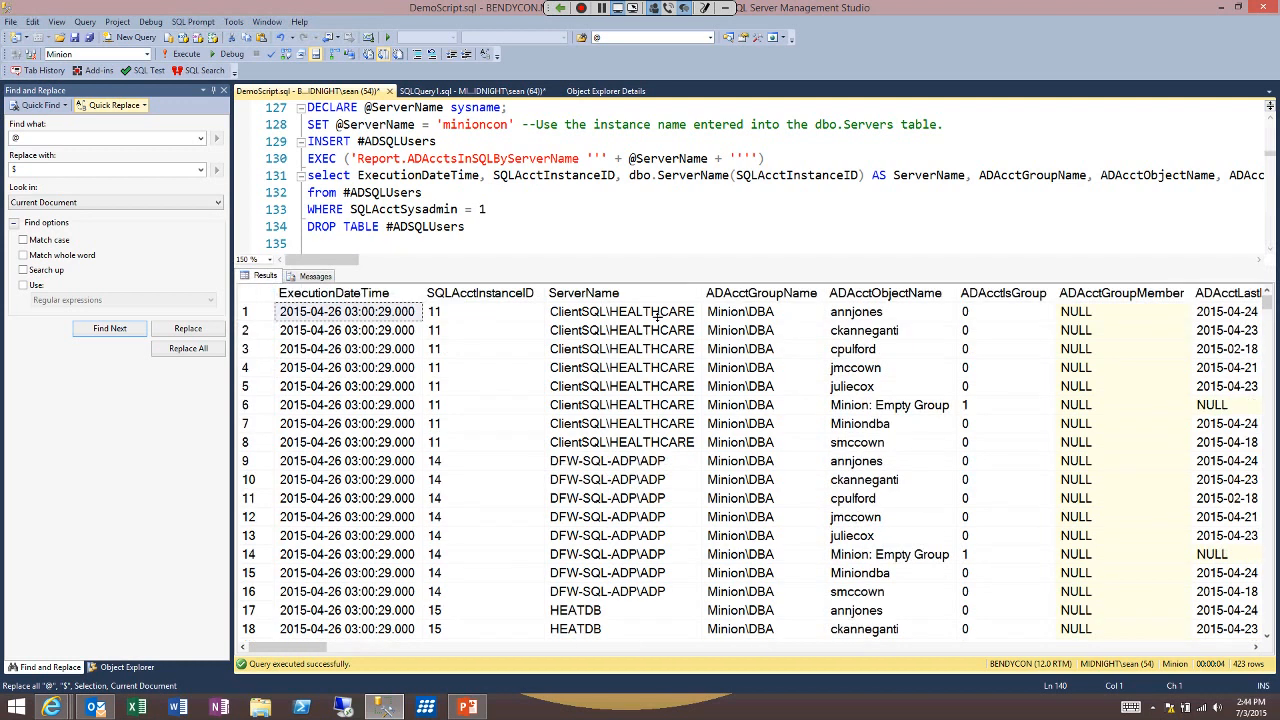
# - Look through the sysadmin AD accounts across servers down to the MINIONCON rows, widening the ADAcctGroupName column to read full group names
pyautogui.scroll(-10, 737, 475)
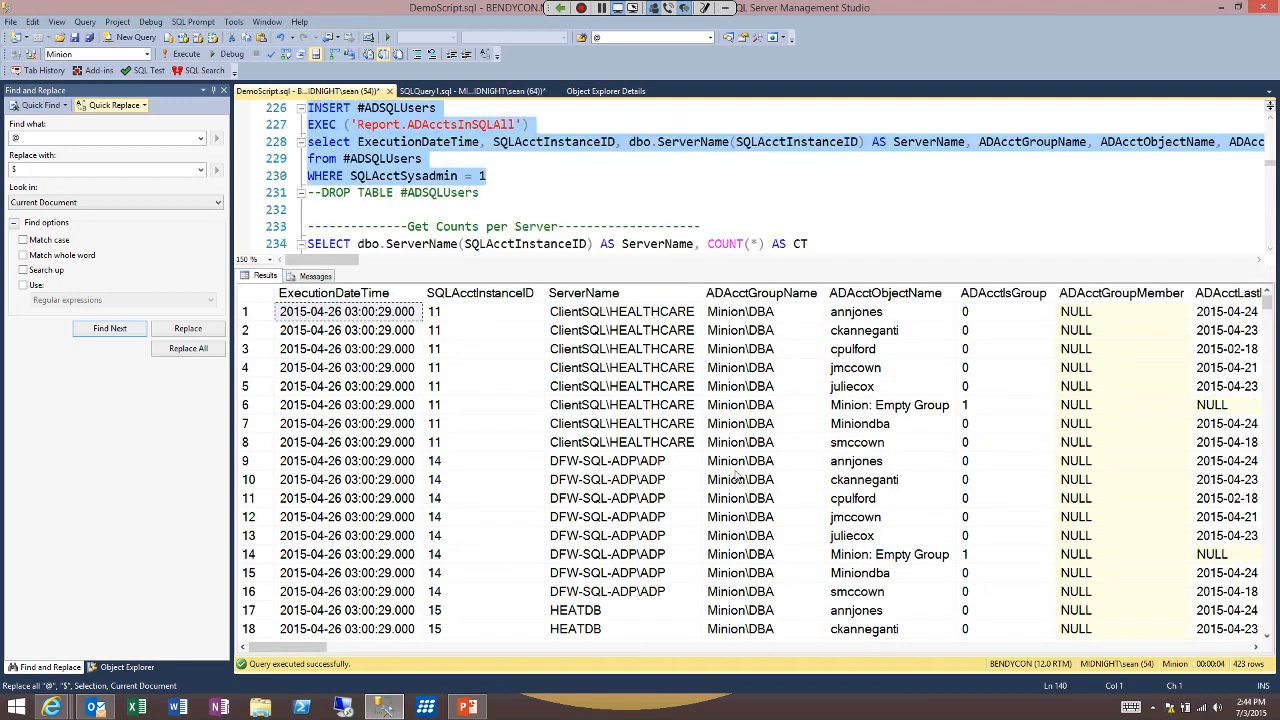
pyautogui.scroll(10, 737, 475)
pyautogui.scroll(-20, 737, 475)
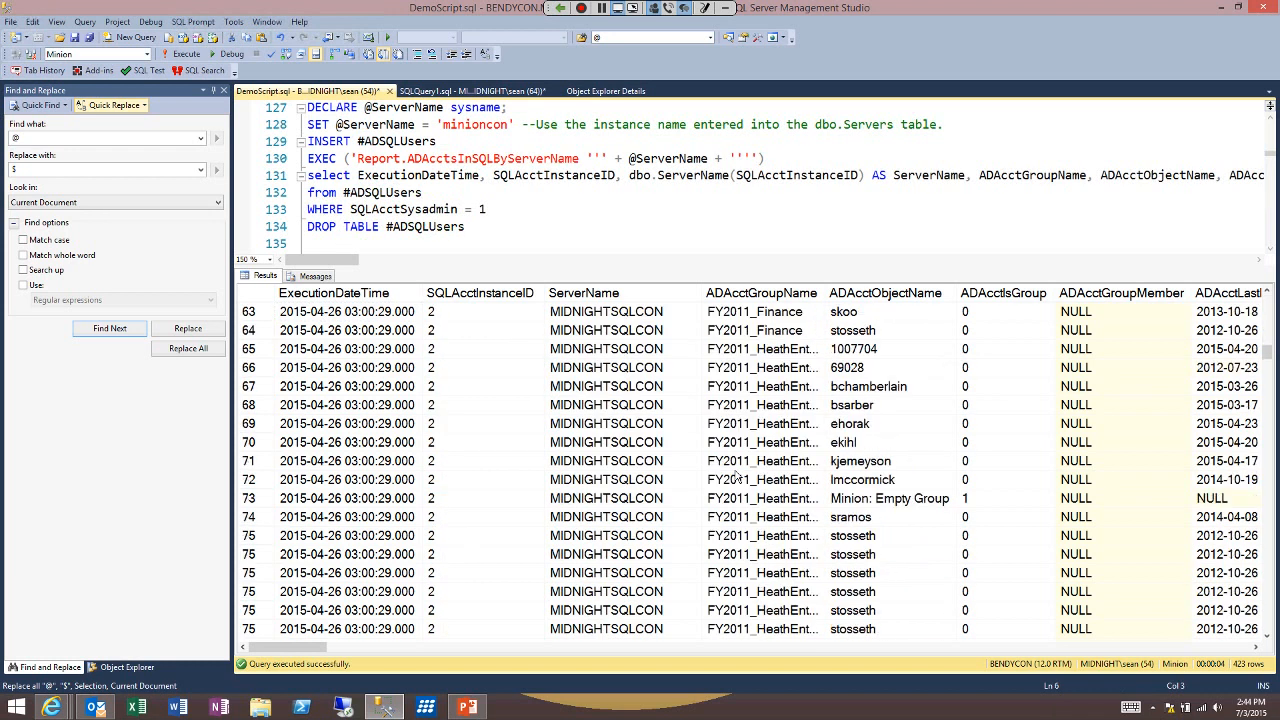
pyautogui.scroll(-20, 737, 475)
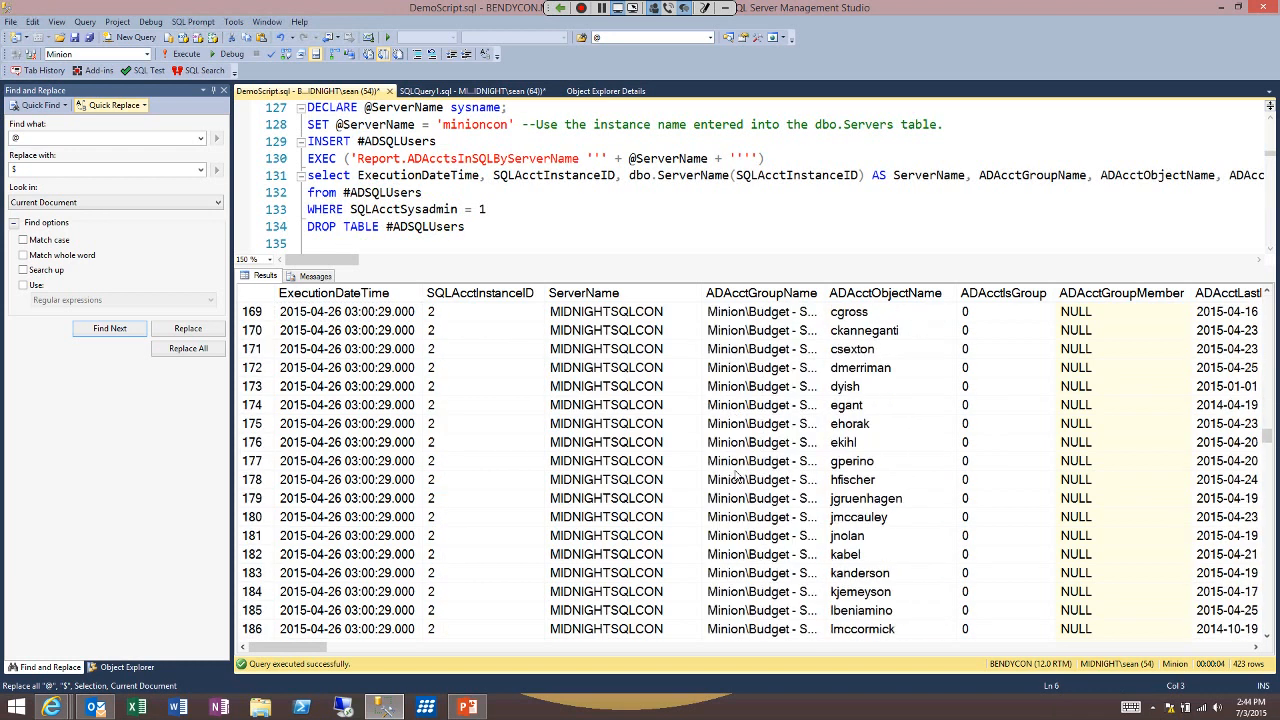
pyautogui.moveTo(978, 350)
pyautogui.mouseDown()
pyautogui.moveTo(1040, 350)
pyautogui.moveTo(1015, 349)
pyautogui.mouseUp()
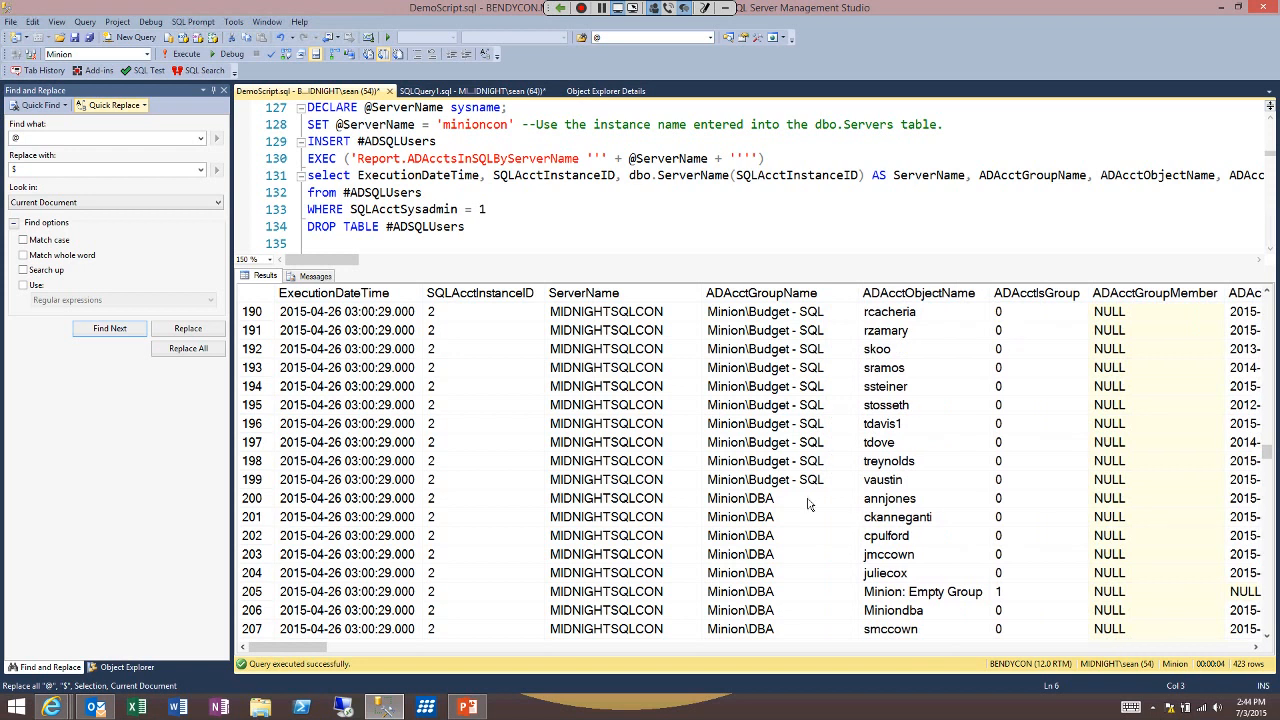
pyautogui.scroll(-20, 810, 505)
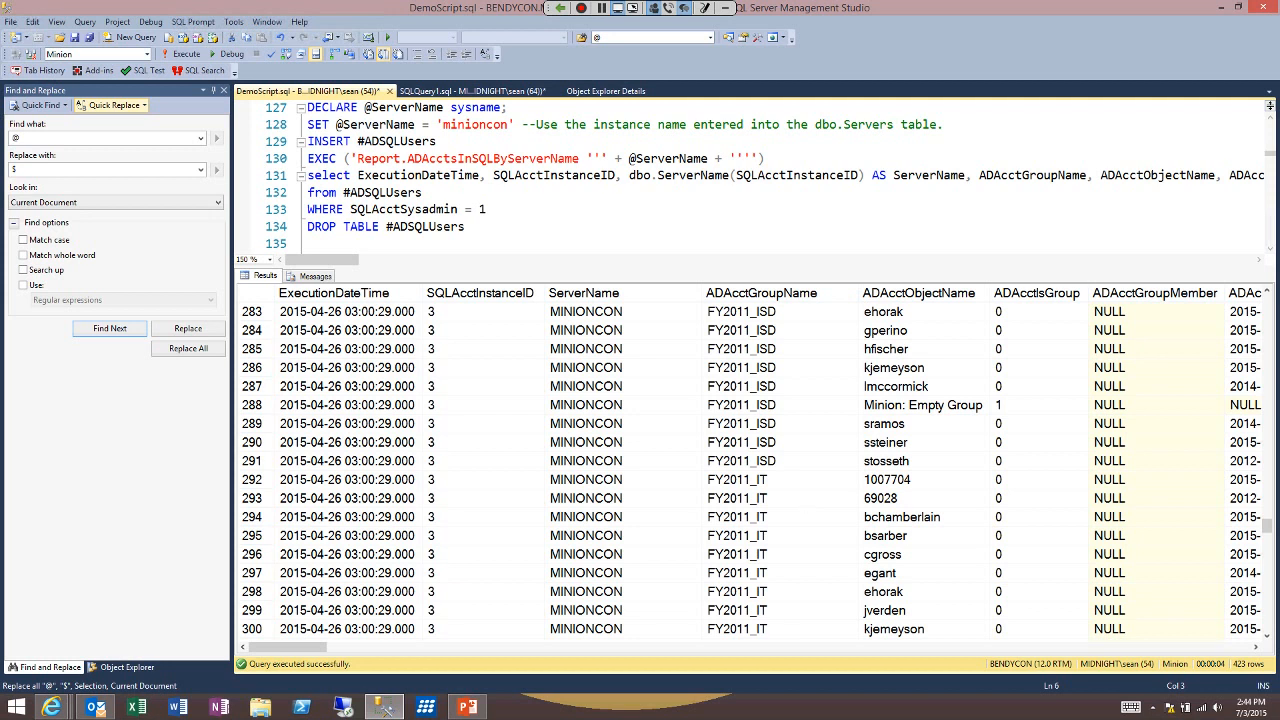
# - Examine the ADAcctEnabled column in the results, marking several accounts whose value is 0
pyautogui.moveTo(288, 647); pyautogui.dragTo(510, 647)
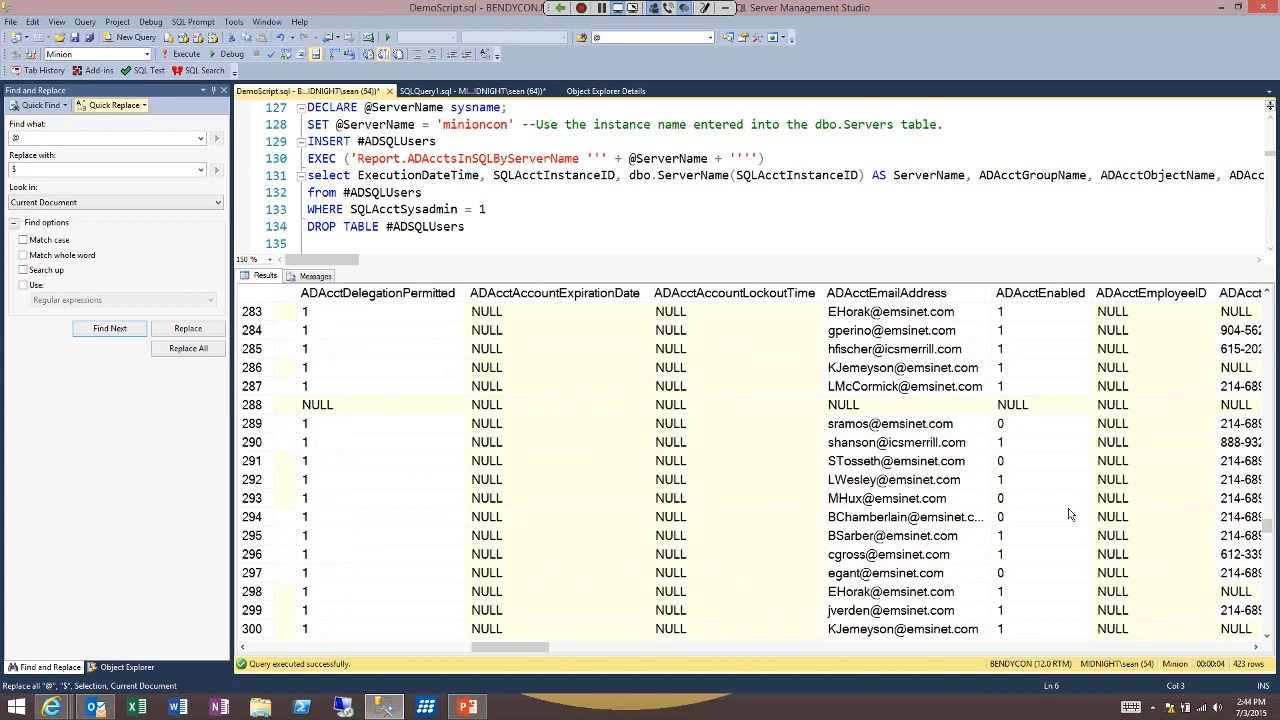
pyautogui.click(1008, 461)
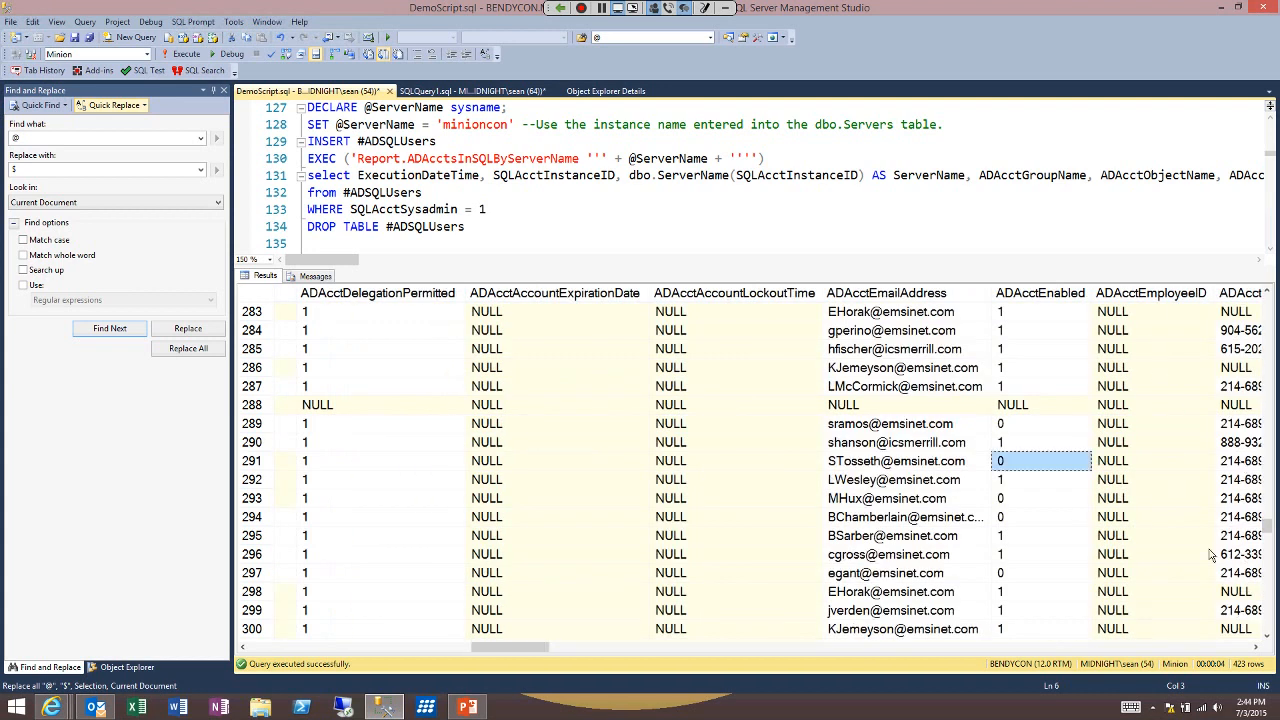
pyautogui.click(1004, 422)
pyautogui.click(1000, 497)
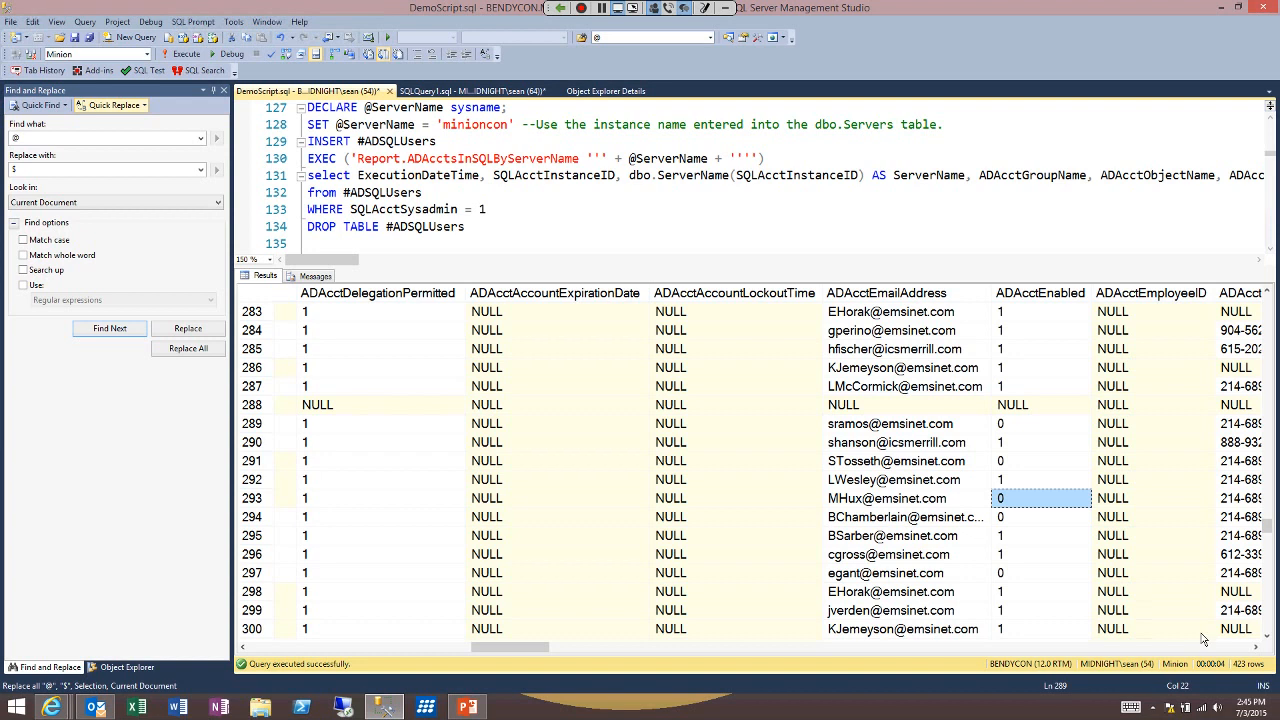
pyautogui.press('Down')
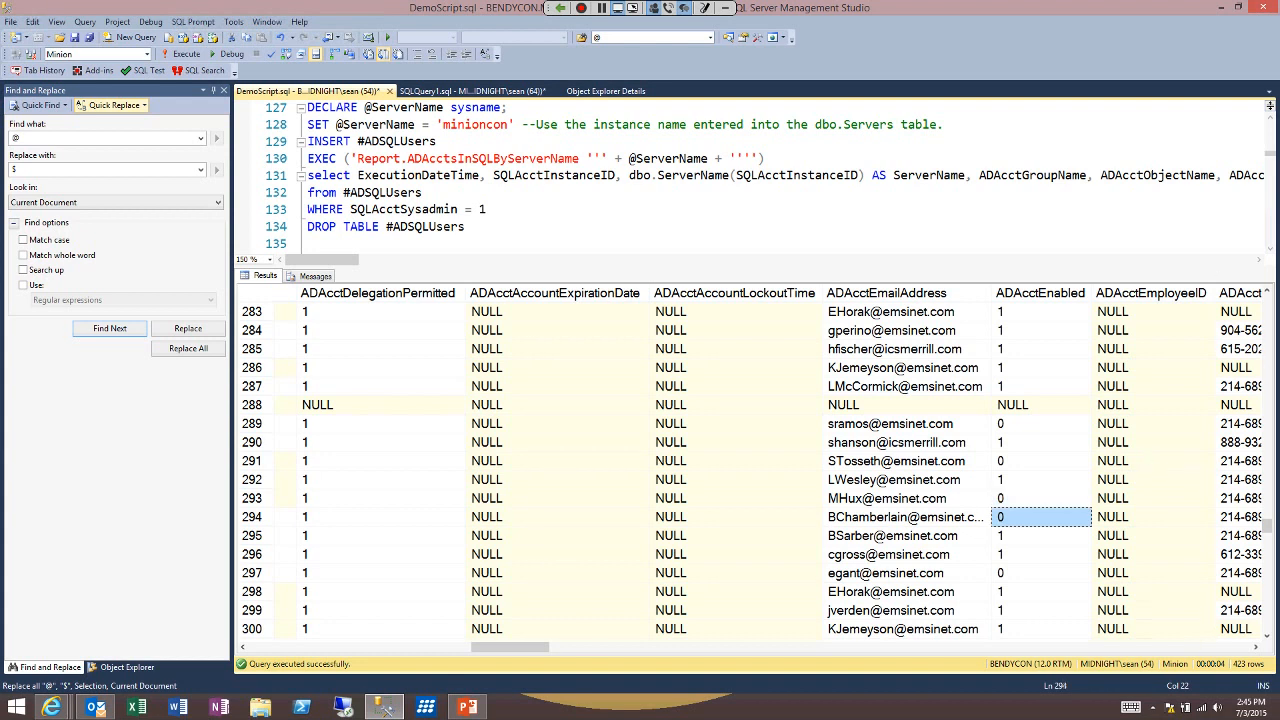
# - Return to the first result columns, highlight SQLAcctInstanceID, and hide the results
pyautogui.moveTo(510, 647); pyautogui.dragTo(288, 647)
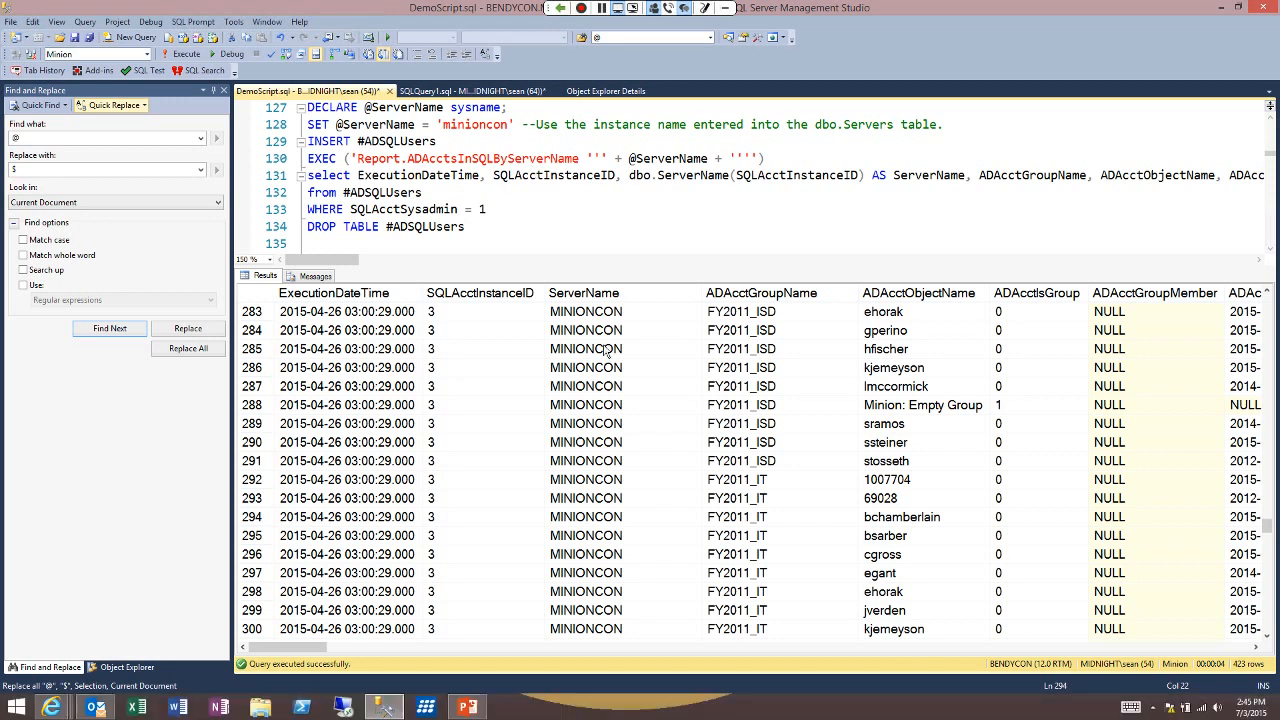
pyautogui.click(481, 294)
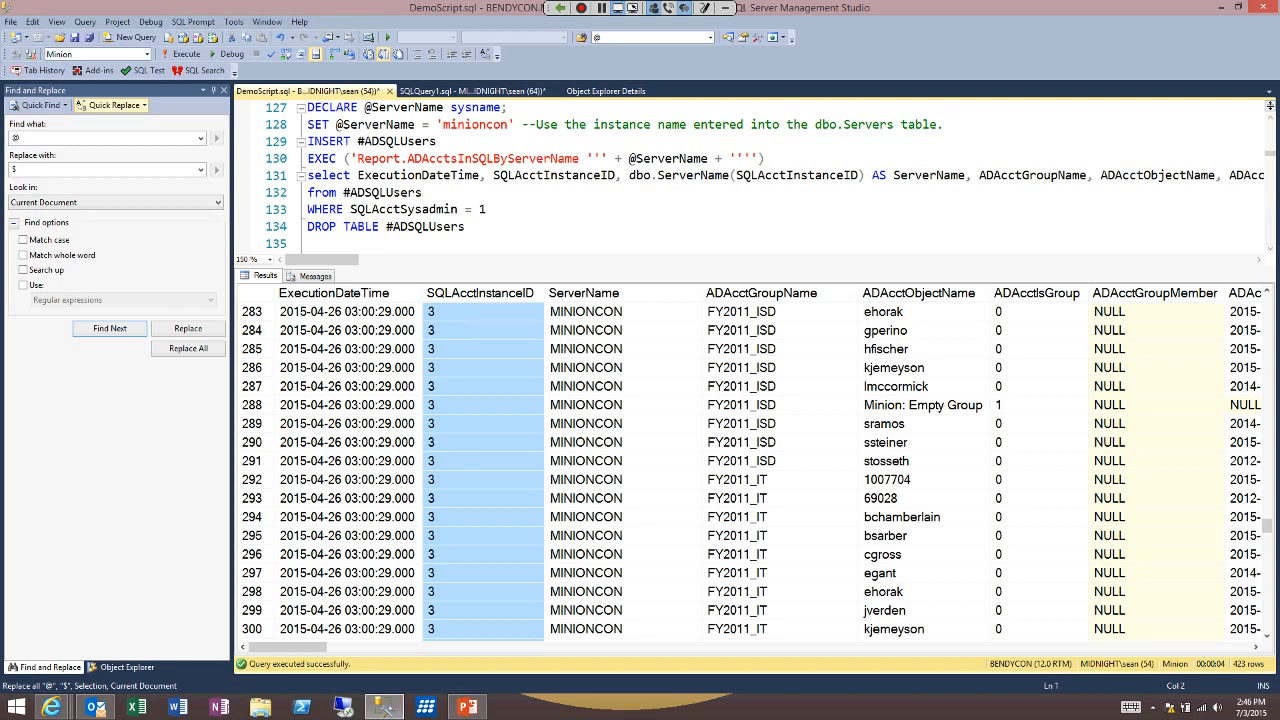
pyautogui.hotkey('ctrl', 'r')
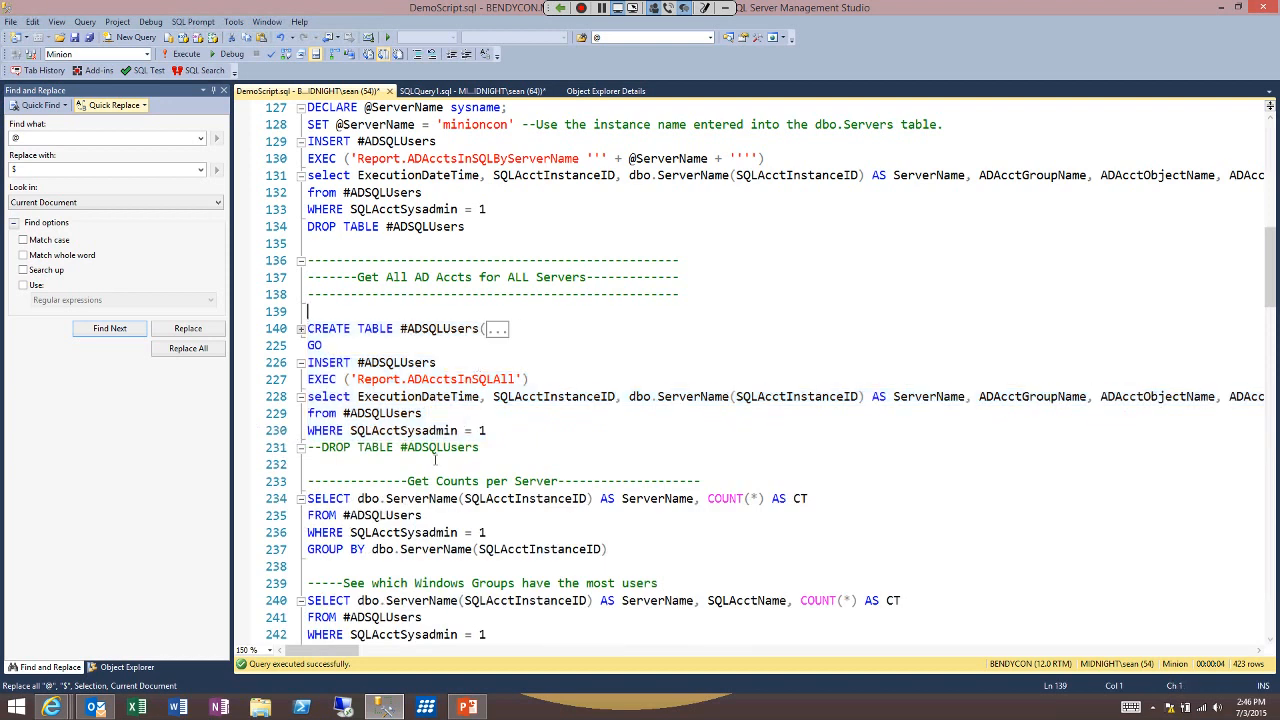
# - Run the 'Get Counts per Server' query on #ADSQLUsers, grouped by server name
pyautogui.scroll(-4, 435, 460)
pyautogui.click(563, 363)
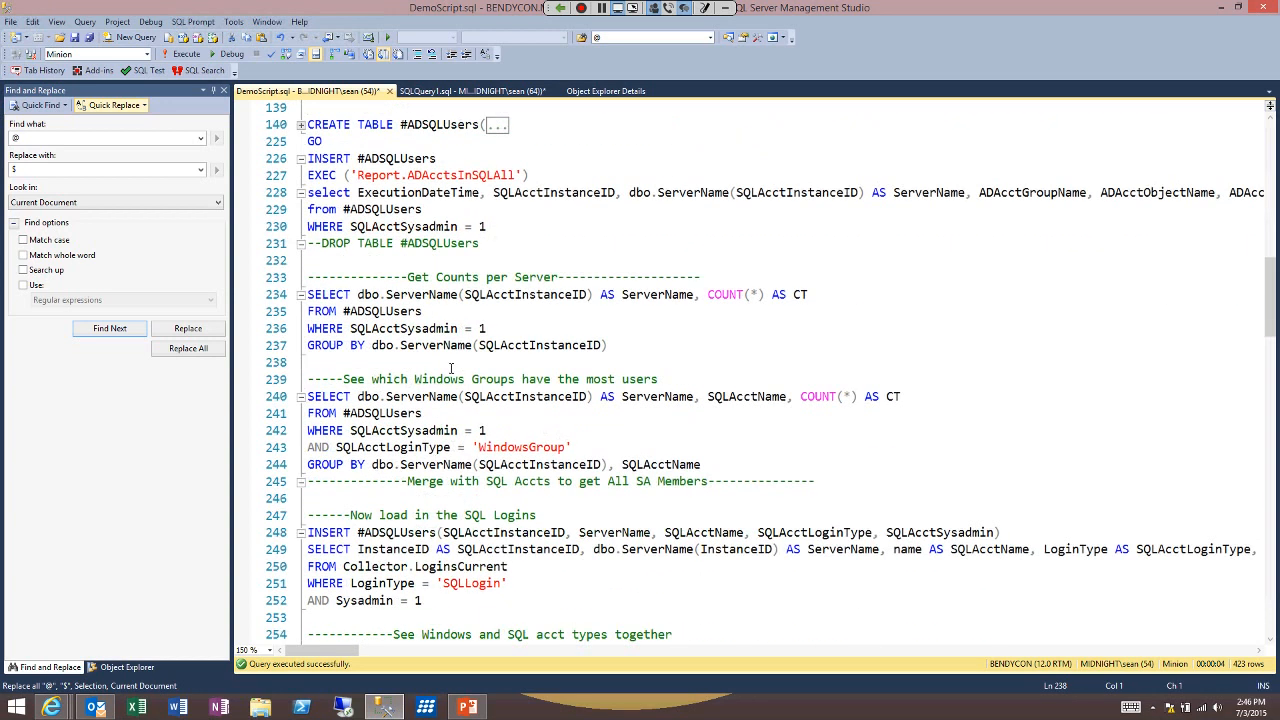
pyautogui.doubleClick(382, 311)
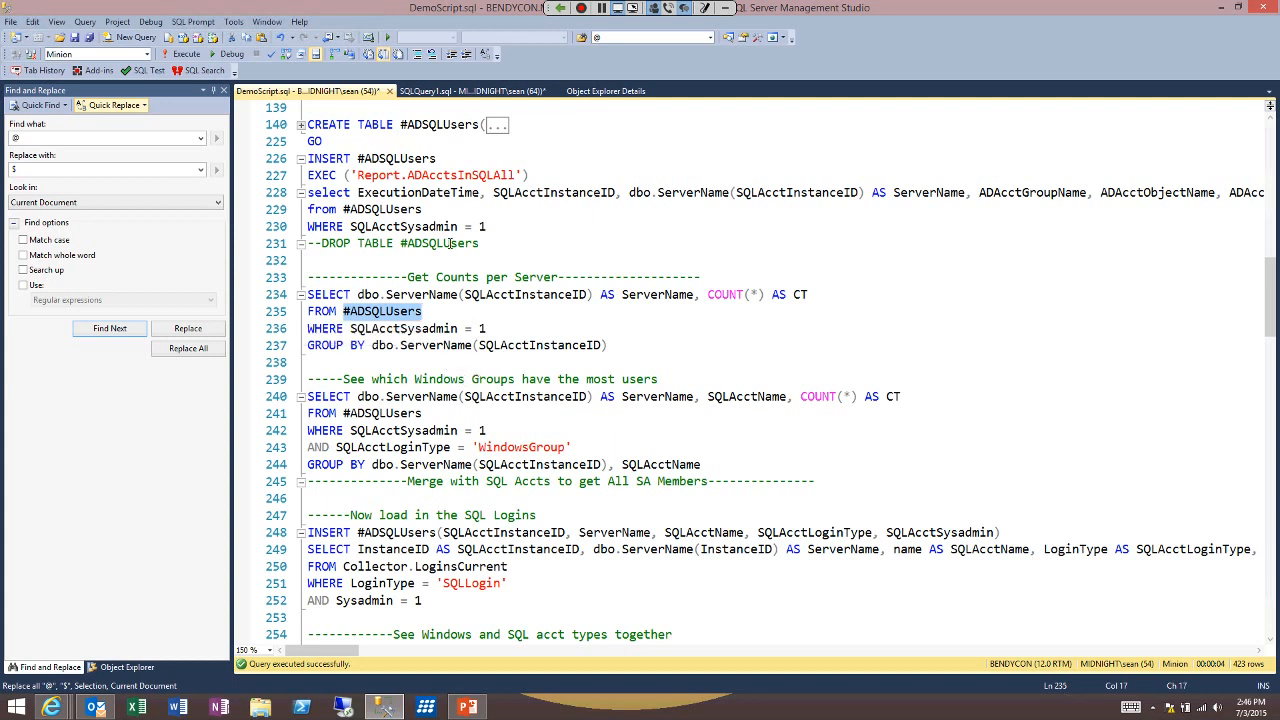
pyautogui.moveTo(608, 345); pyautogui.dragTo(308, 312)
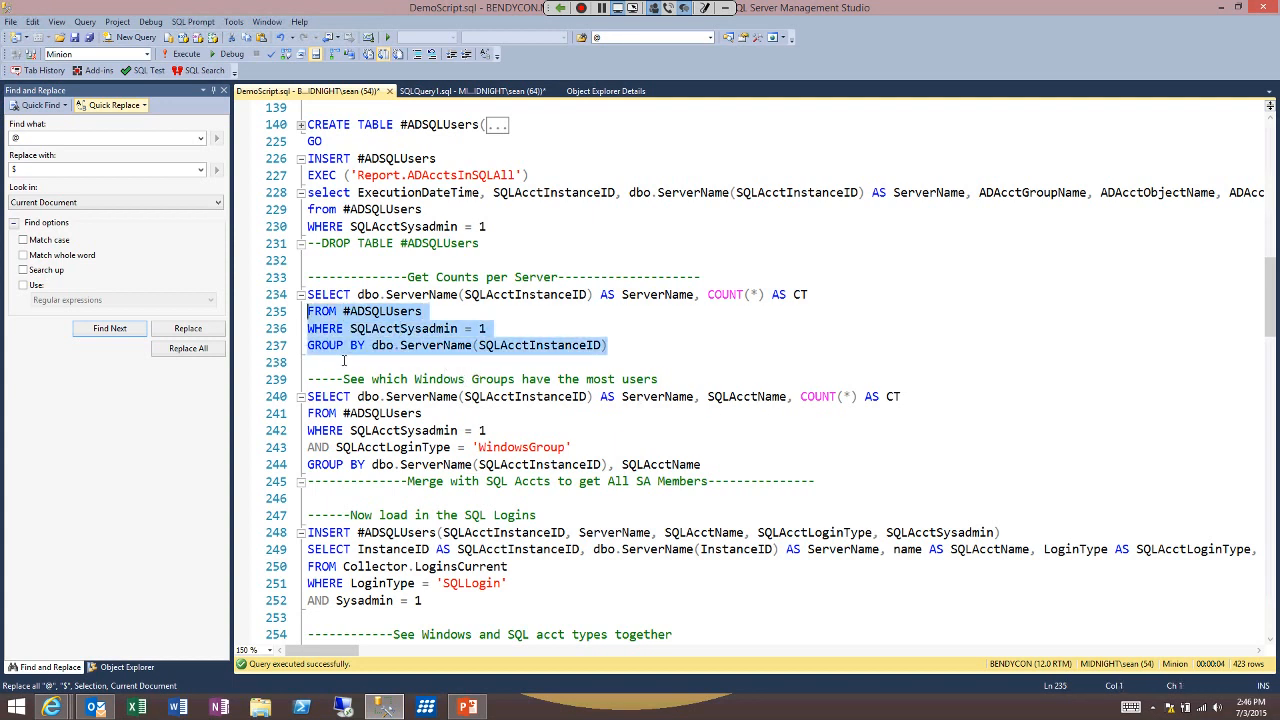
pyautogui.hotkey('shift', 'Up')
pyautogui.press('F5')
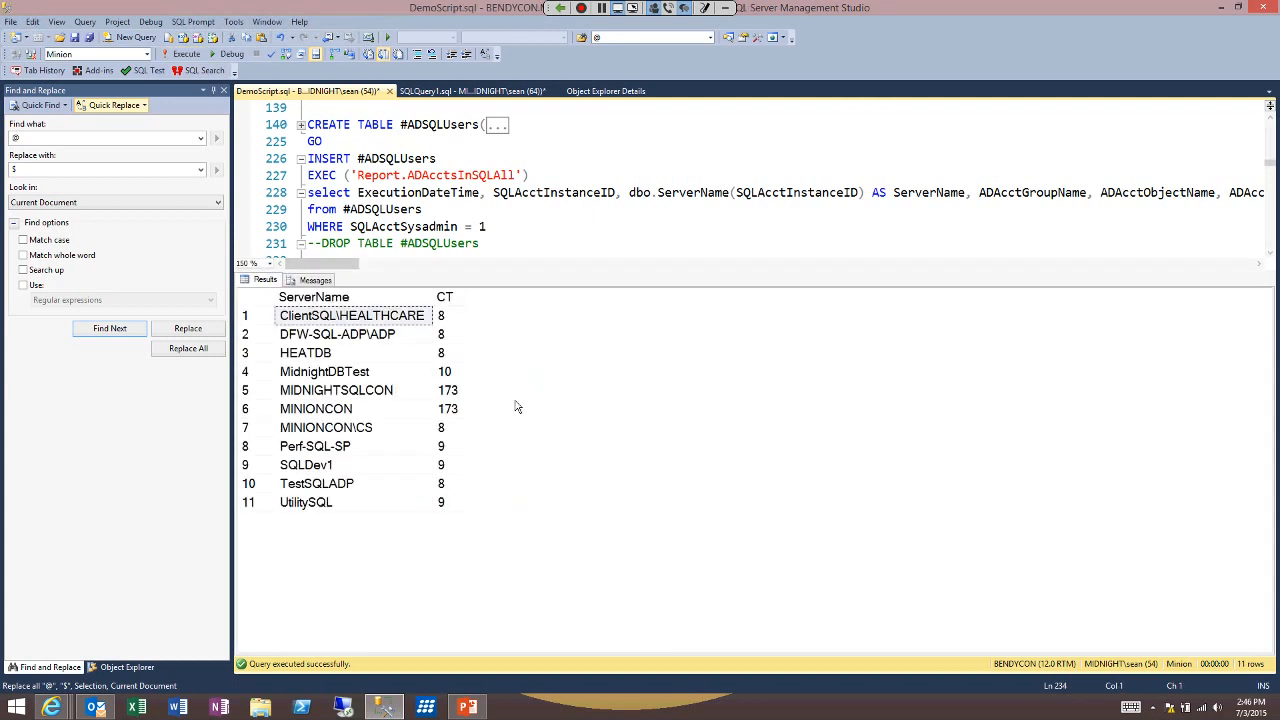
# - Highlight the MIDNIGHTSQLCON and MINIONCON rows in the per-server counts, then hide the results and deselect the query
pyautogui.click(250, 390)
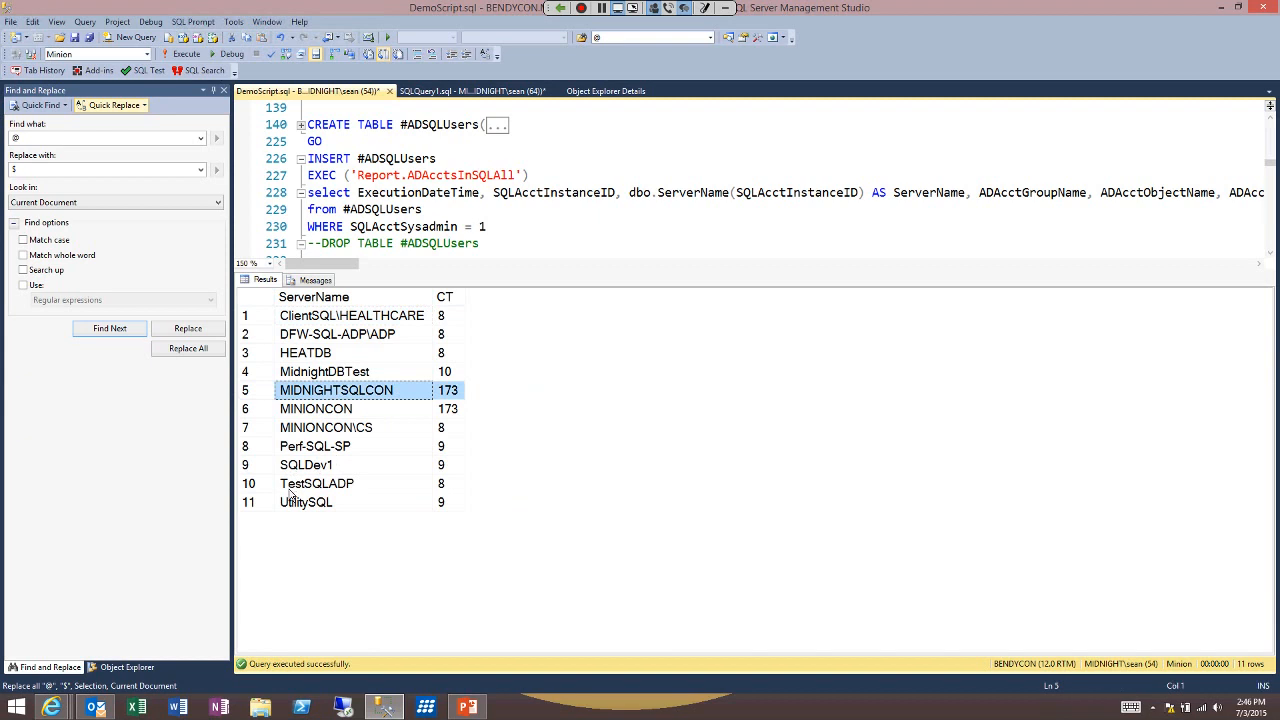
pyautogui.keyDown('shift'); pyautogui.click(250, 409); pyautogui.keyUp('shift')
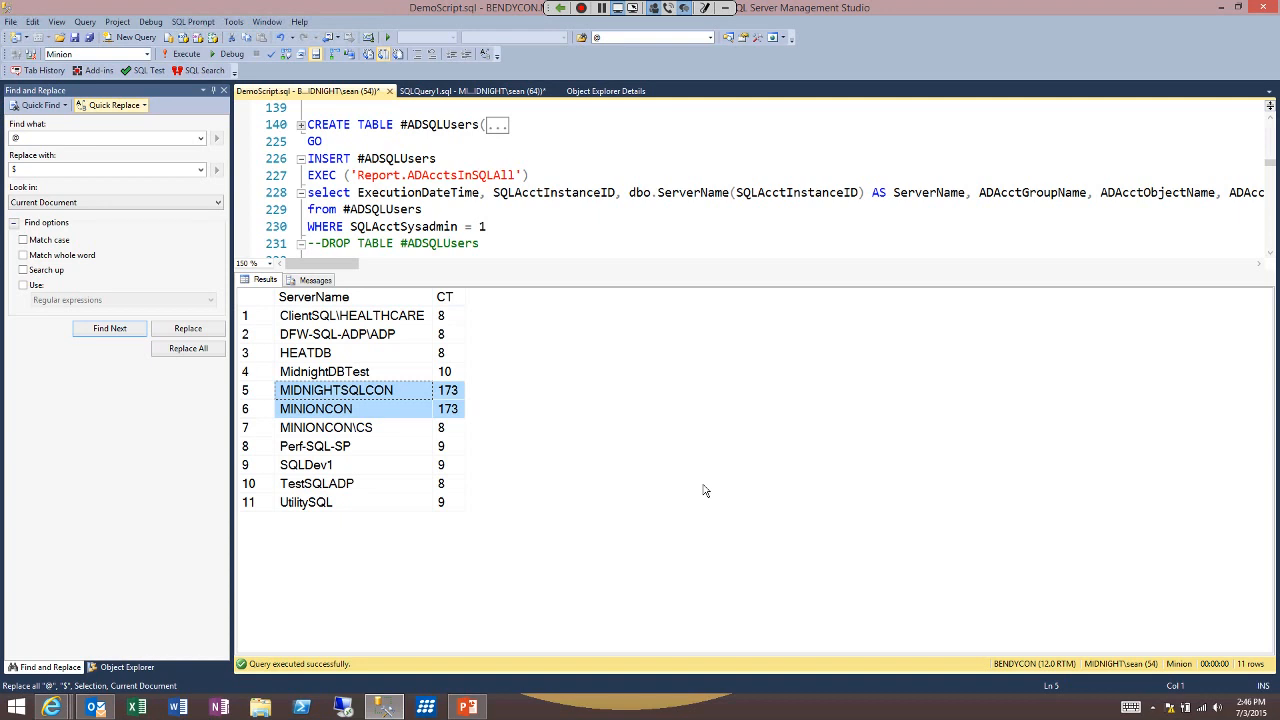
pyautogui.hotkey('ctrl', 'r')
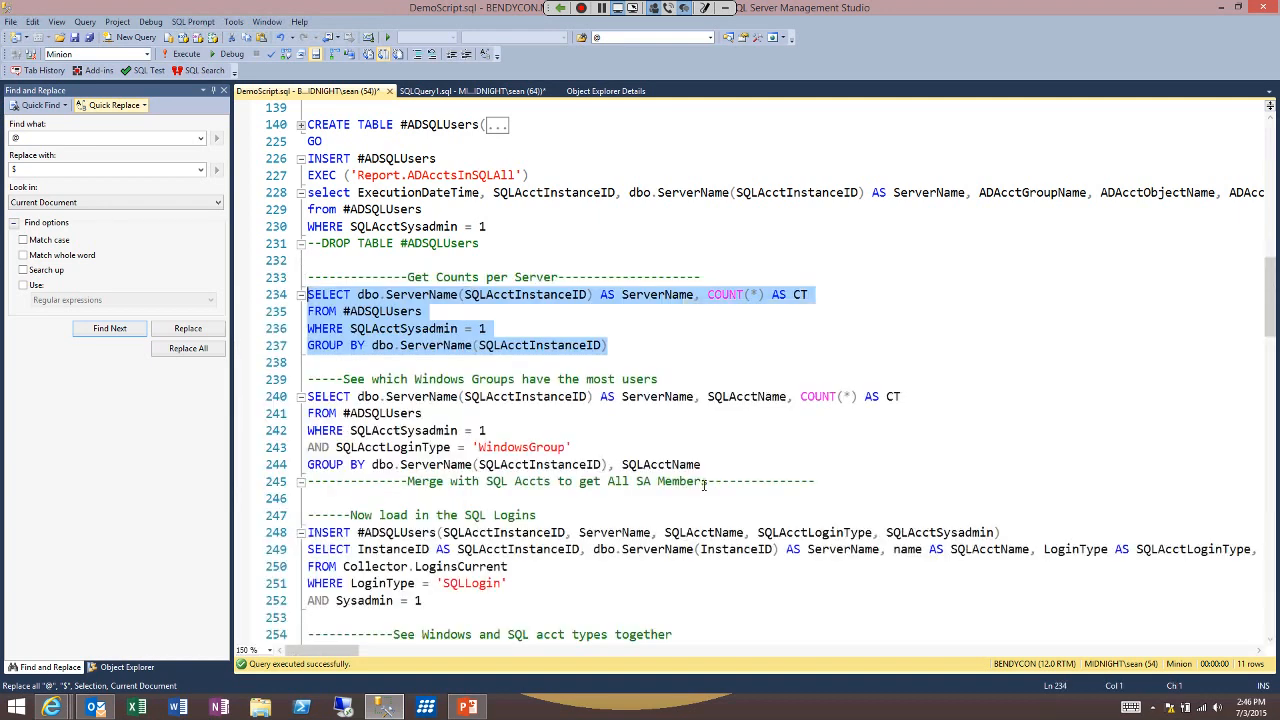
pyautogui.click(482, 363)
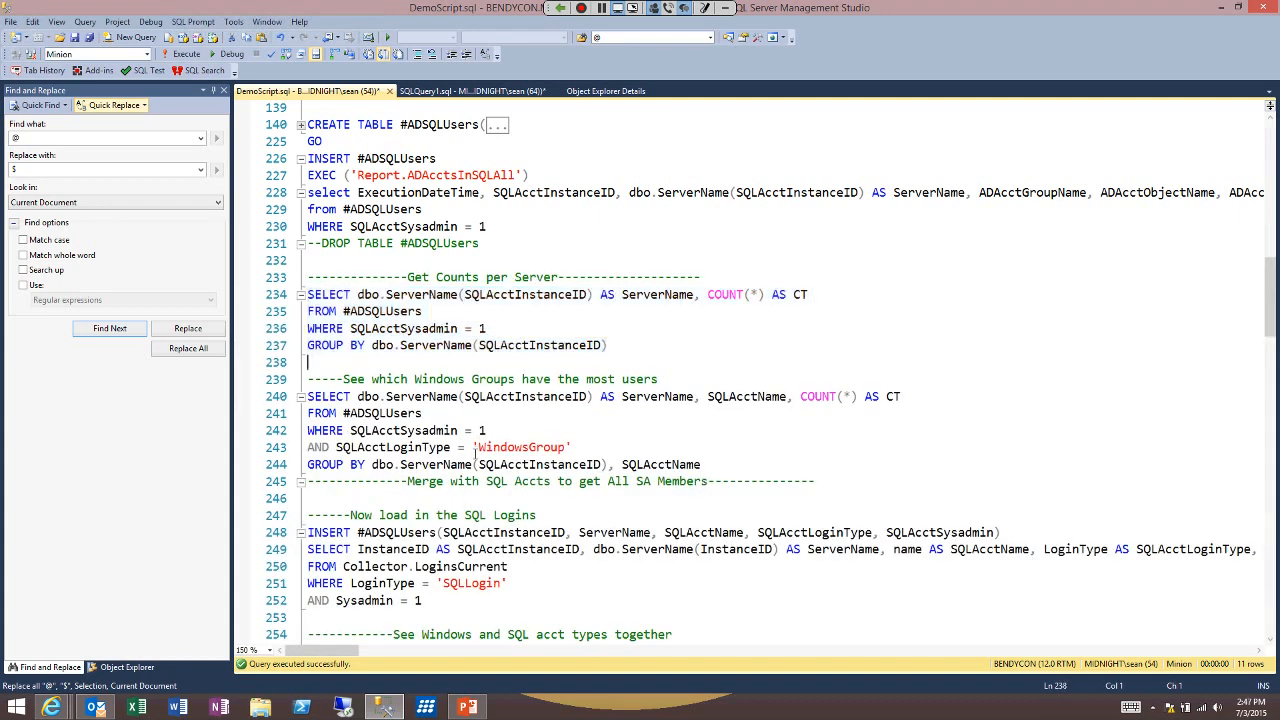
# - Run the 'Now load in the SQL Logins' INSERT to add sysadmin SQL logins from Collector.LoginsCurrent to #ADSQLUsers, and hide the results
pyautogui.scroll(-2, 557, 470)
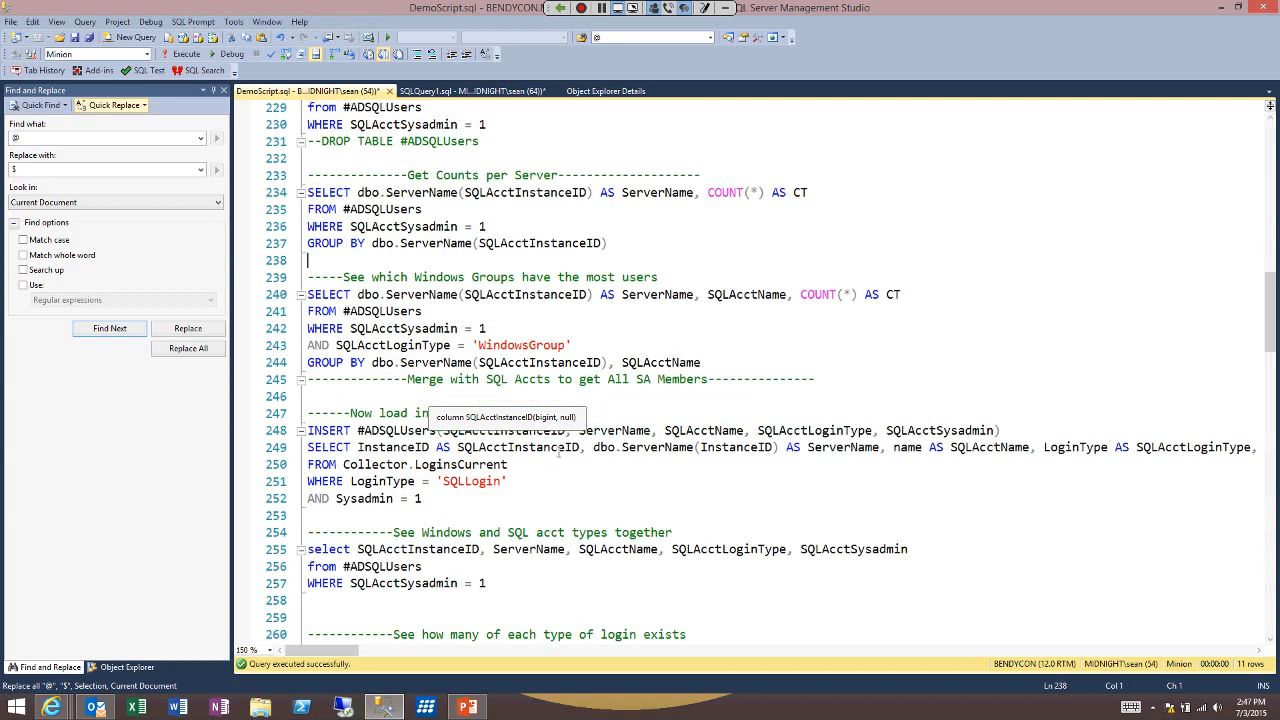
pyautogui.click(436, 398)
pyautogui.click(429, 515)
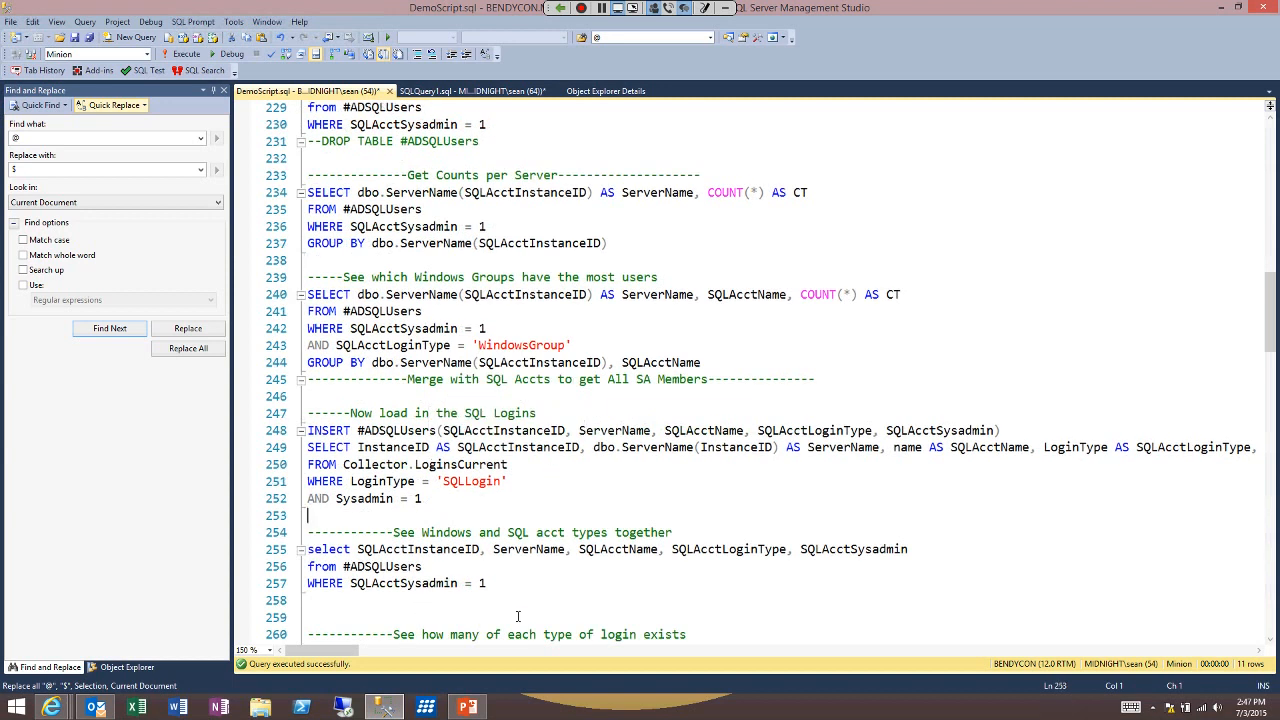
pyautogui.scroll(-3, 584, 607)
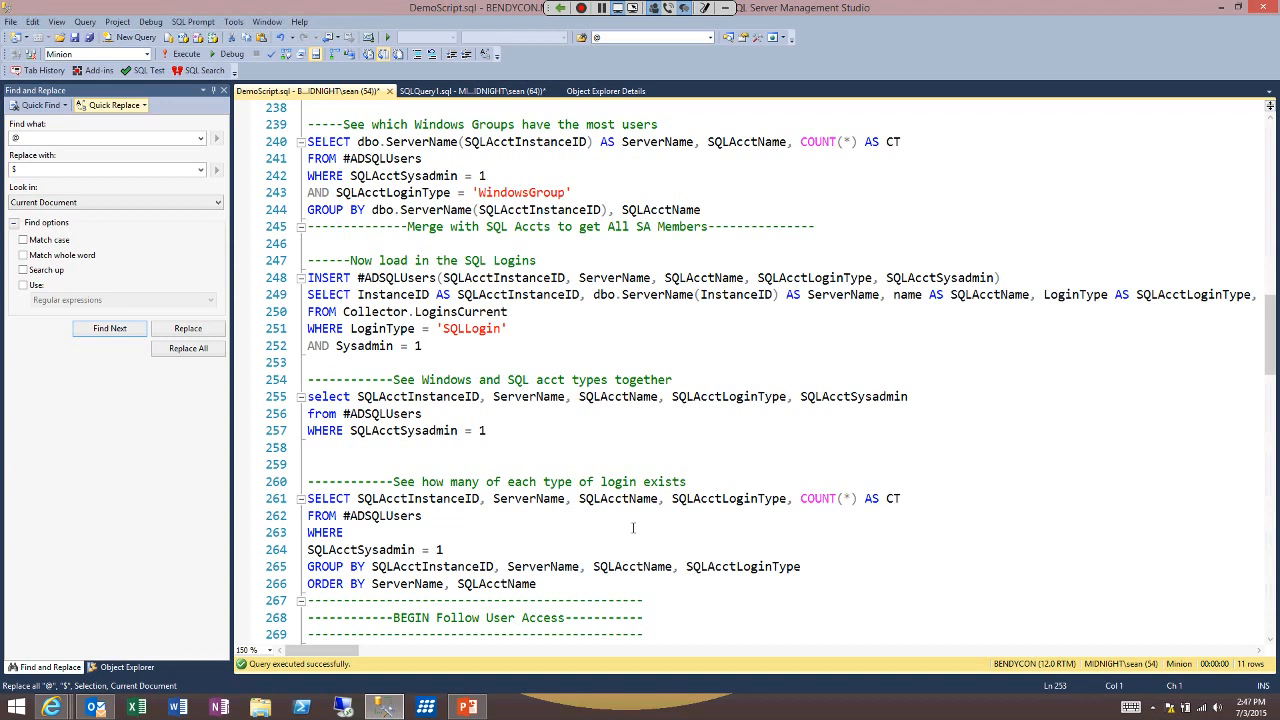
pyautogui.press('Left')
pyautogui.hotkey('shift', 'Home')
pyautogui.hotkey('shift', 'Up')
pyautogui.hotkey('shift', 'Up')
pyautogui.hotkey('shift', 'Up')
pyautogui.hotkey('shift', 'Up')
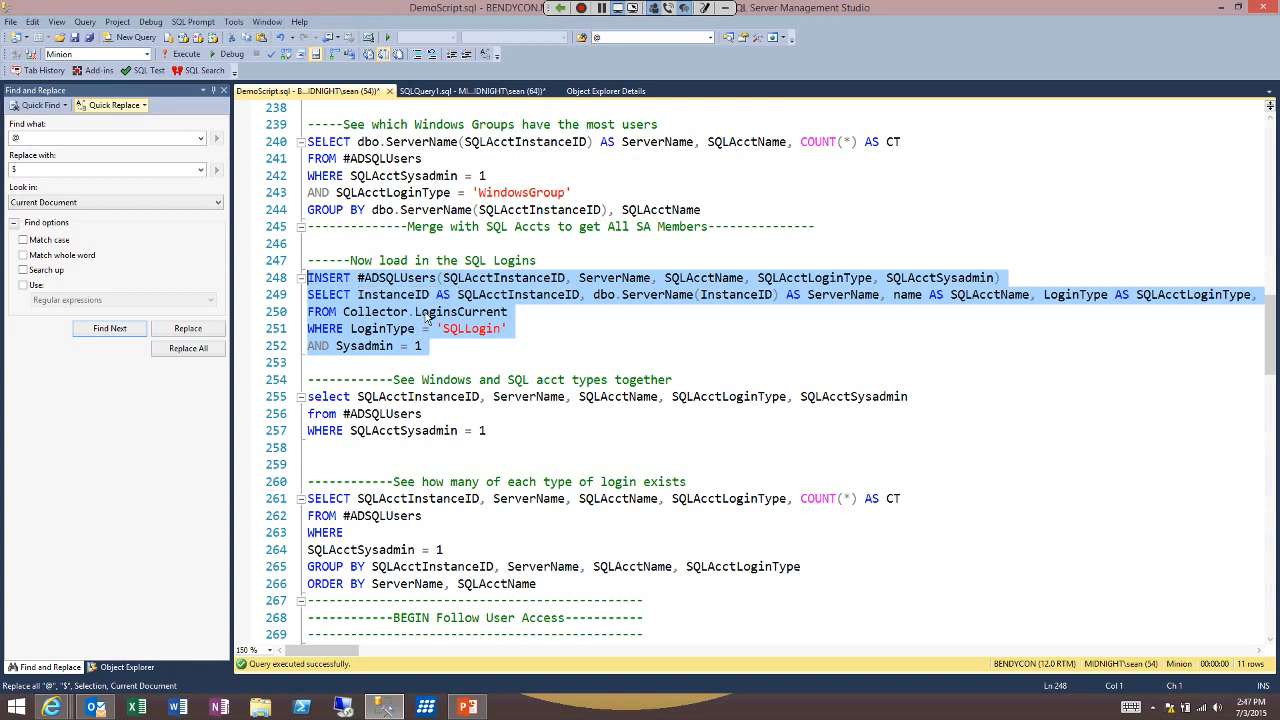
pyautogui.click(199, 59)
pyautogui.hotkey('ctrl', 'r')
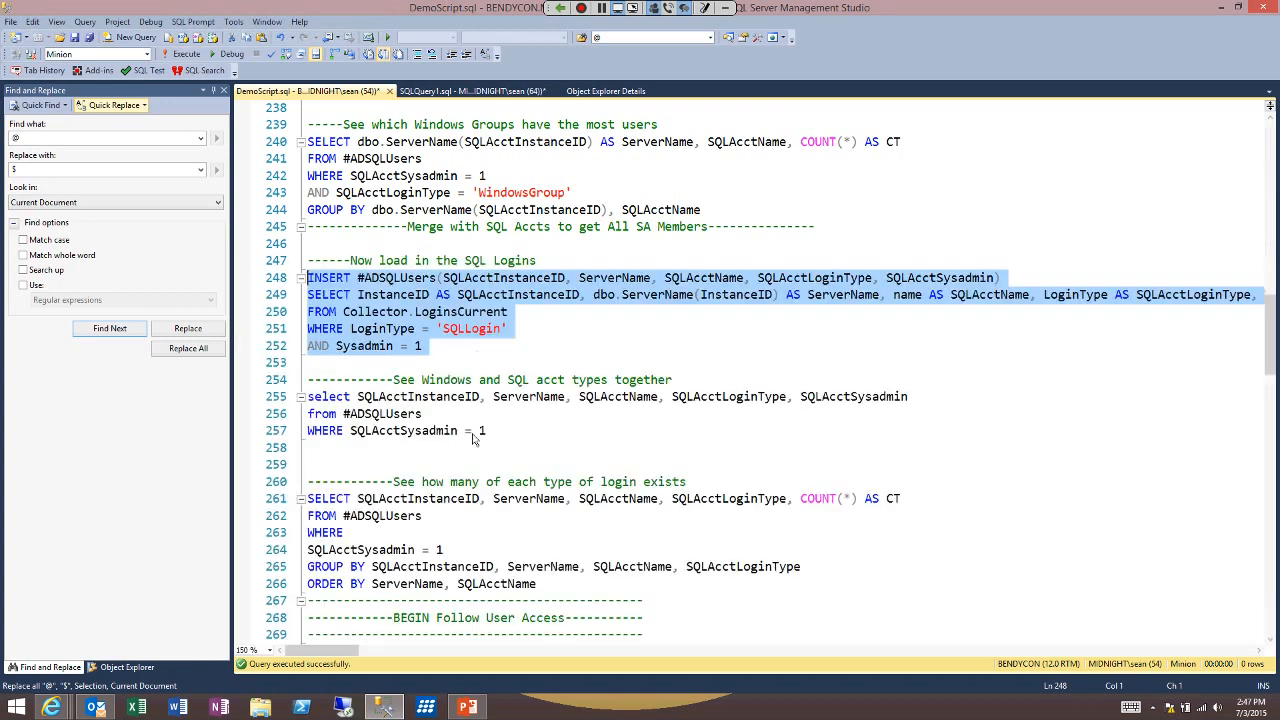
# - Run the 'See Windows and SQL acct types together' query and widen the SQLAcctName column to read the full login names
pyautogui.moveTo(487, 430); pyautogui.dragTo(308, 396)
pyautogui.press('F5')
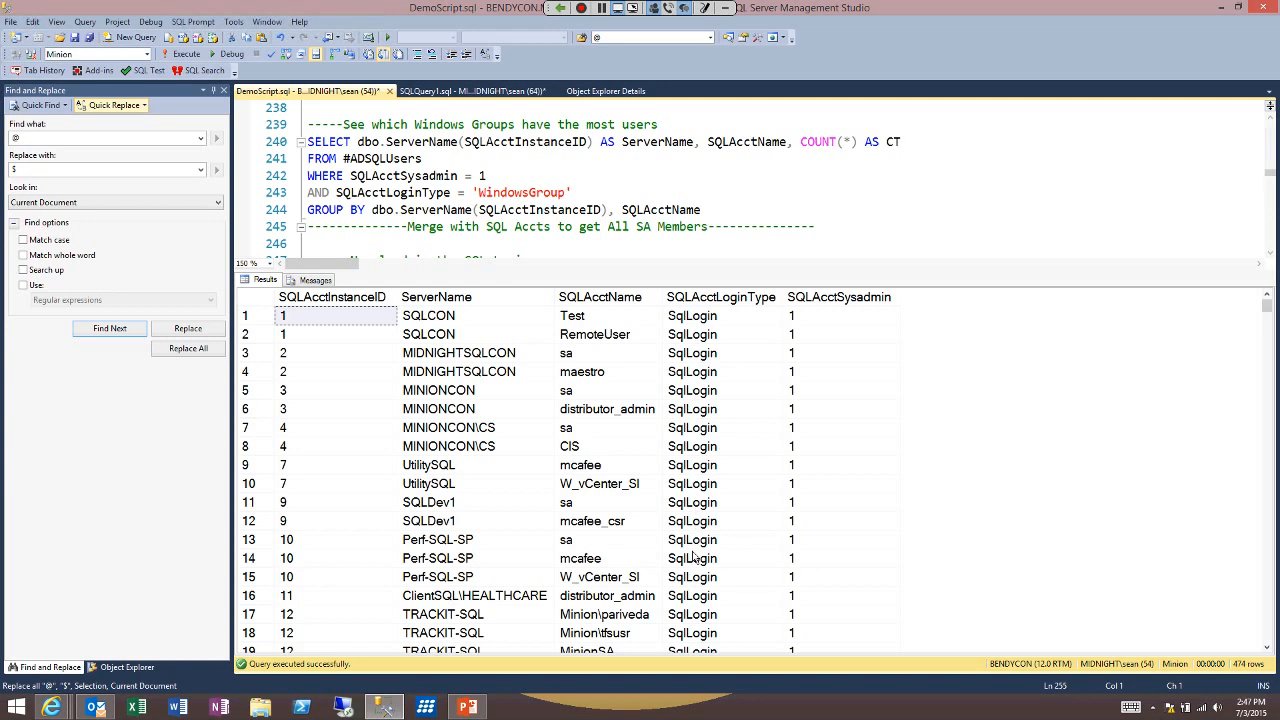
pyautogui.click(606, 465)
pyautogui.scroll(-6, 693, 557)
pyautogui.scroll(5, 693, 557)
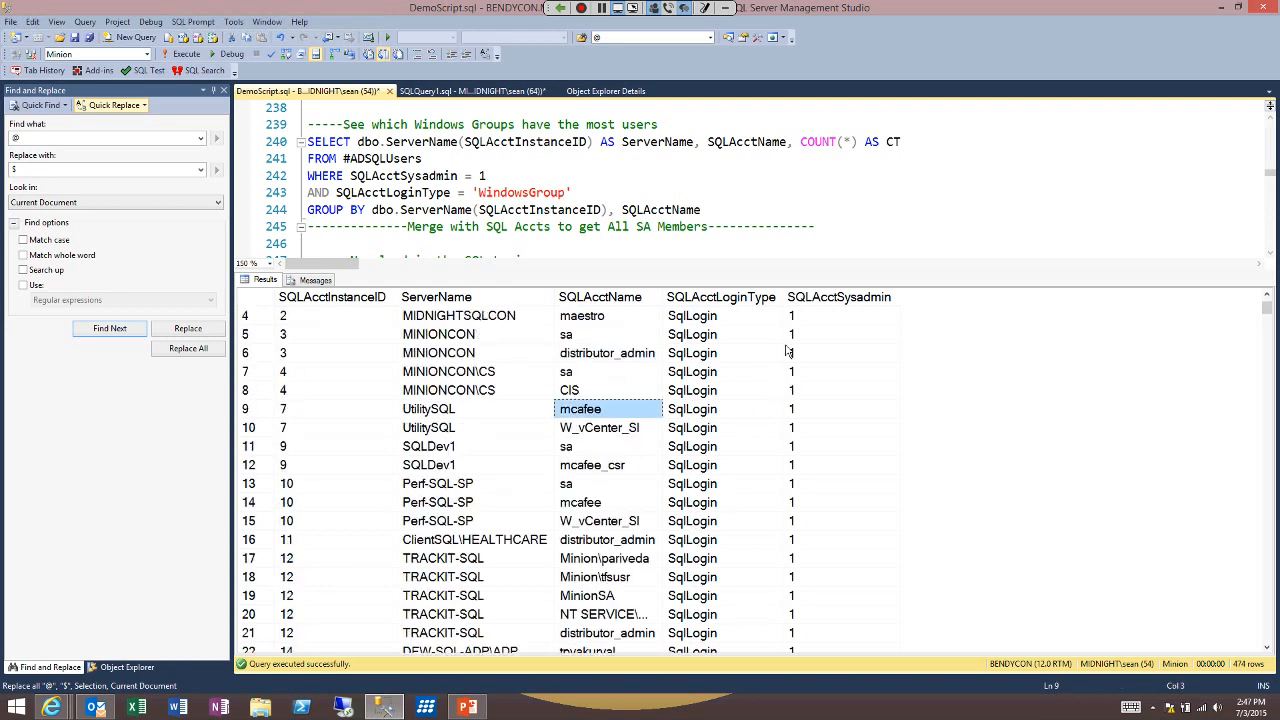
pyautogui.moveTo(662, 297); pyautogui.dragTo(748, 297)
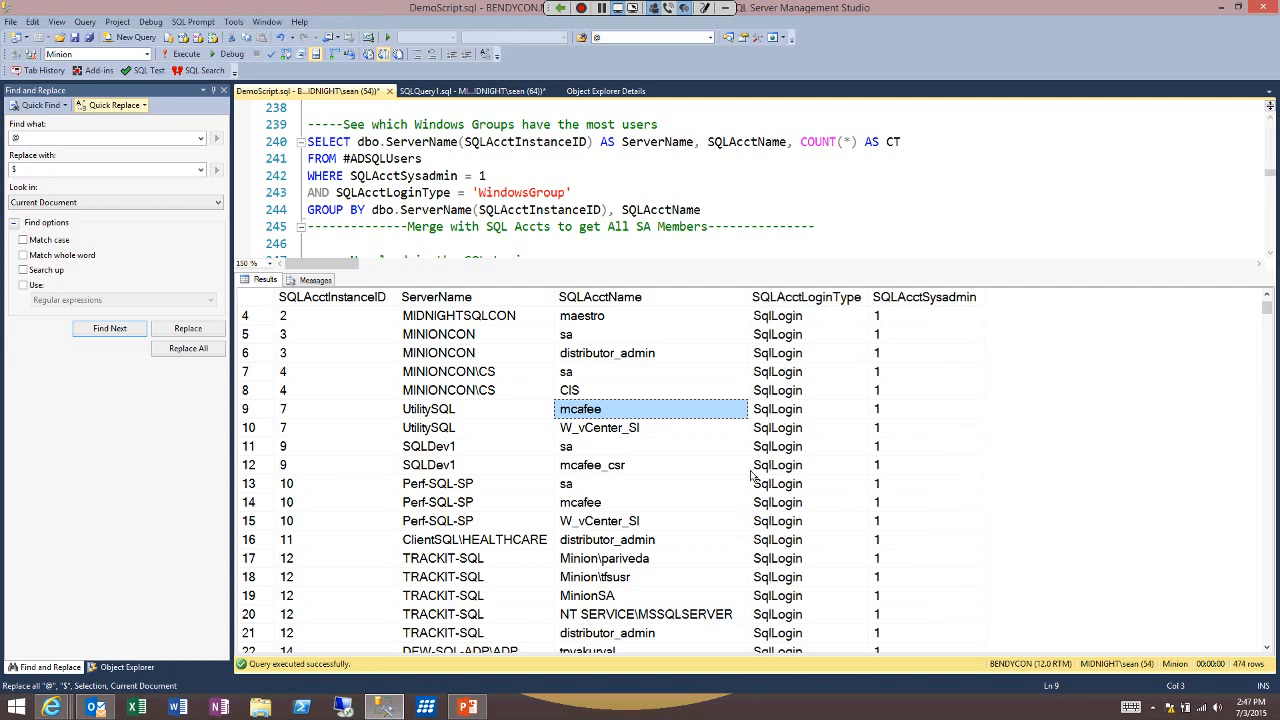
# - Hide the results and place the cursor at the end of the LoginType = 'SQLLogin' filter line
pyautogui.click(568, 244)
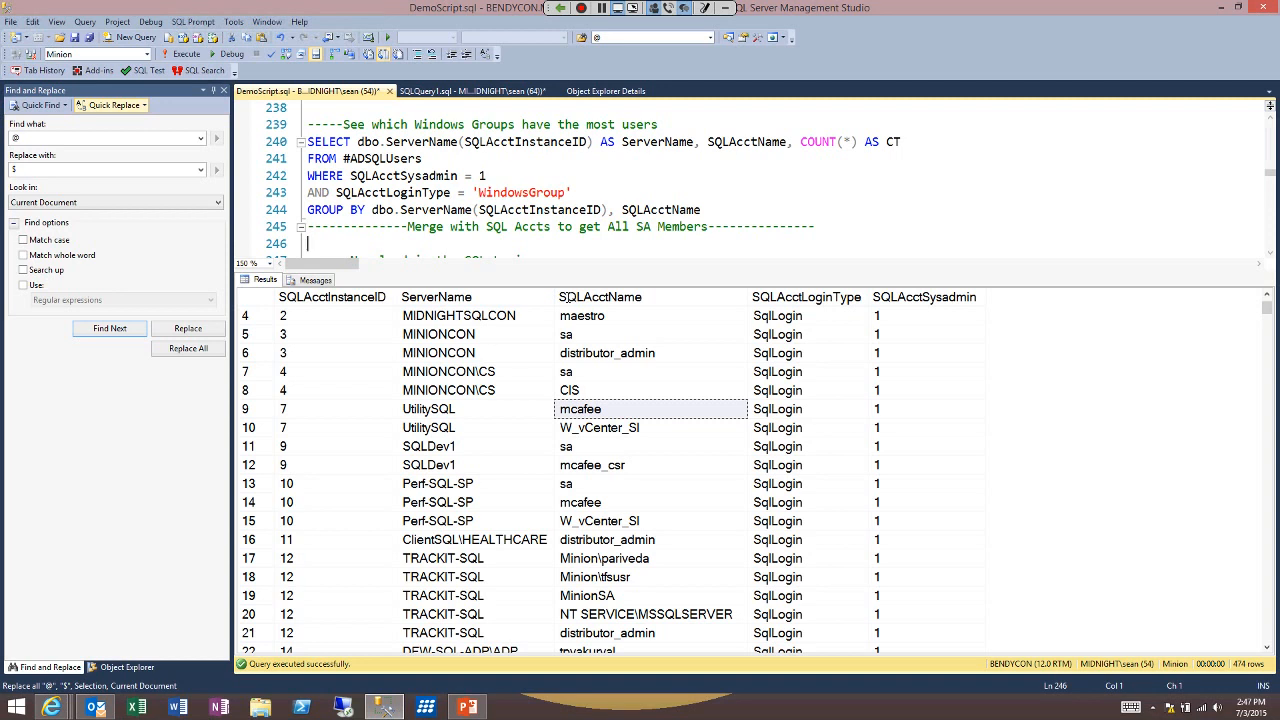
pyautogui.hotkey('ctrl', 'r')
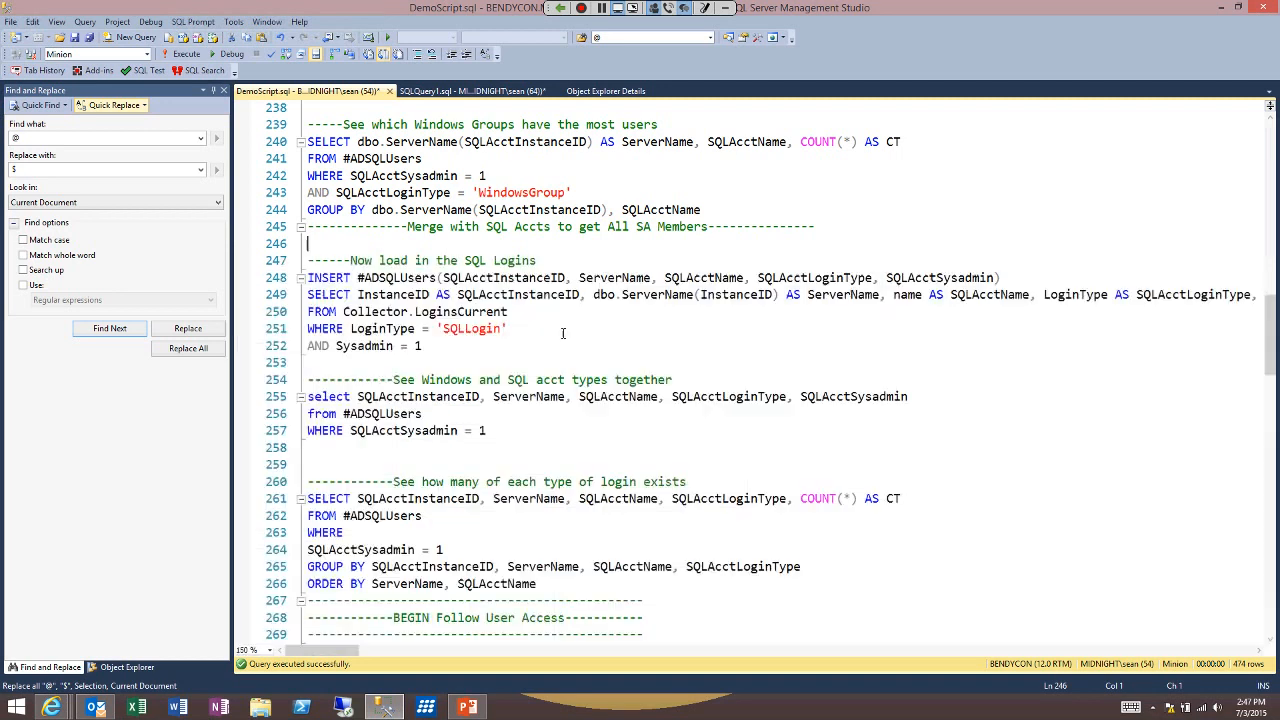
pyautogui.click(514, 327)
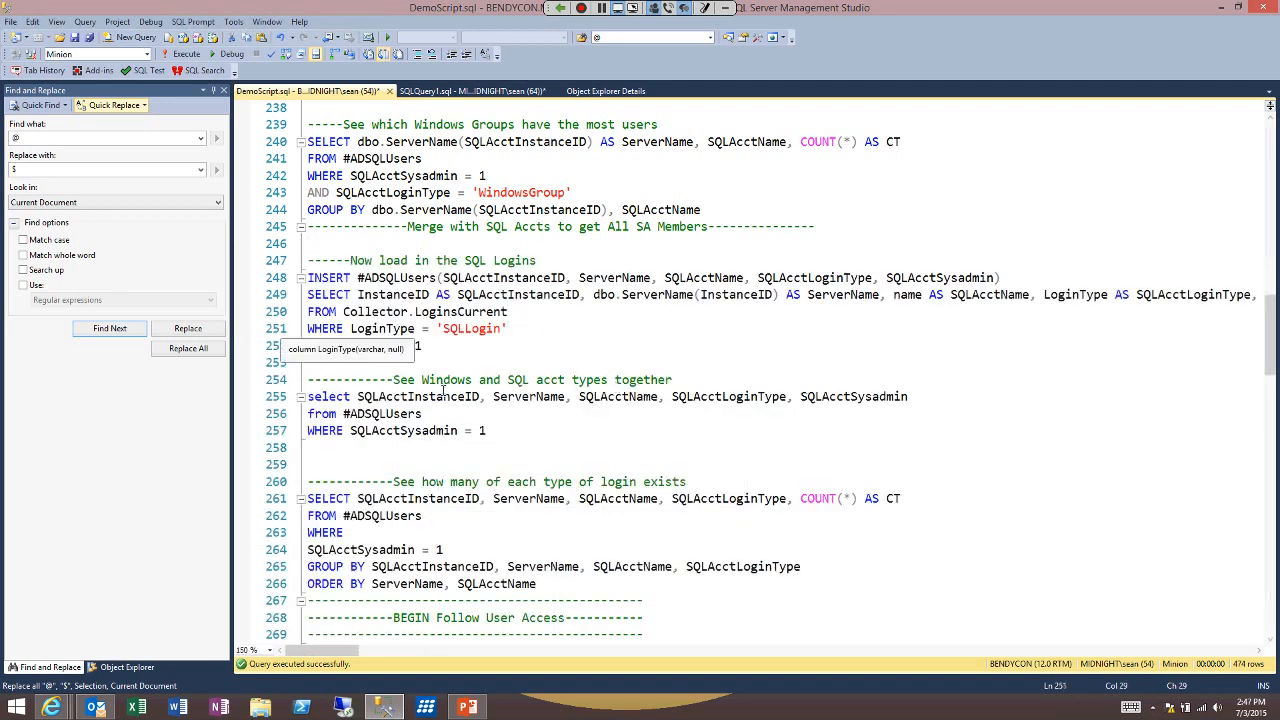
# - Look through the sysadmin login queries from the SQLLogin filter down to the BEGIN Follow User Access section
pyautogui.doubleClick(480, 328)
pyautogui.press('End')
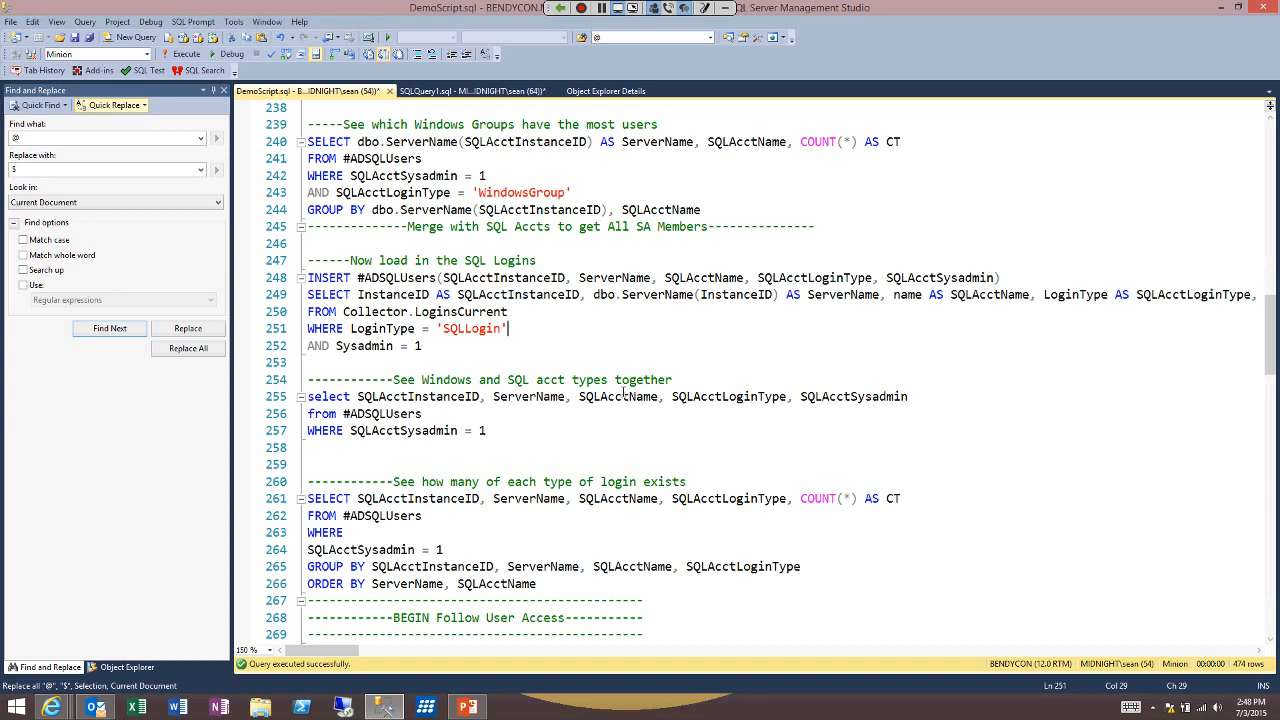
pyautogui.press('Down')
pyautogui.press('Down')
pyautogui.press('Down')
pyautogui.press('Down')
pyautogui.press('Down')
pyautogui.press('Down')
pyautogui.press('Down')
pyautogui.press('Down')
pyautogui.scroll(-9, 416, 548)
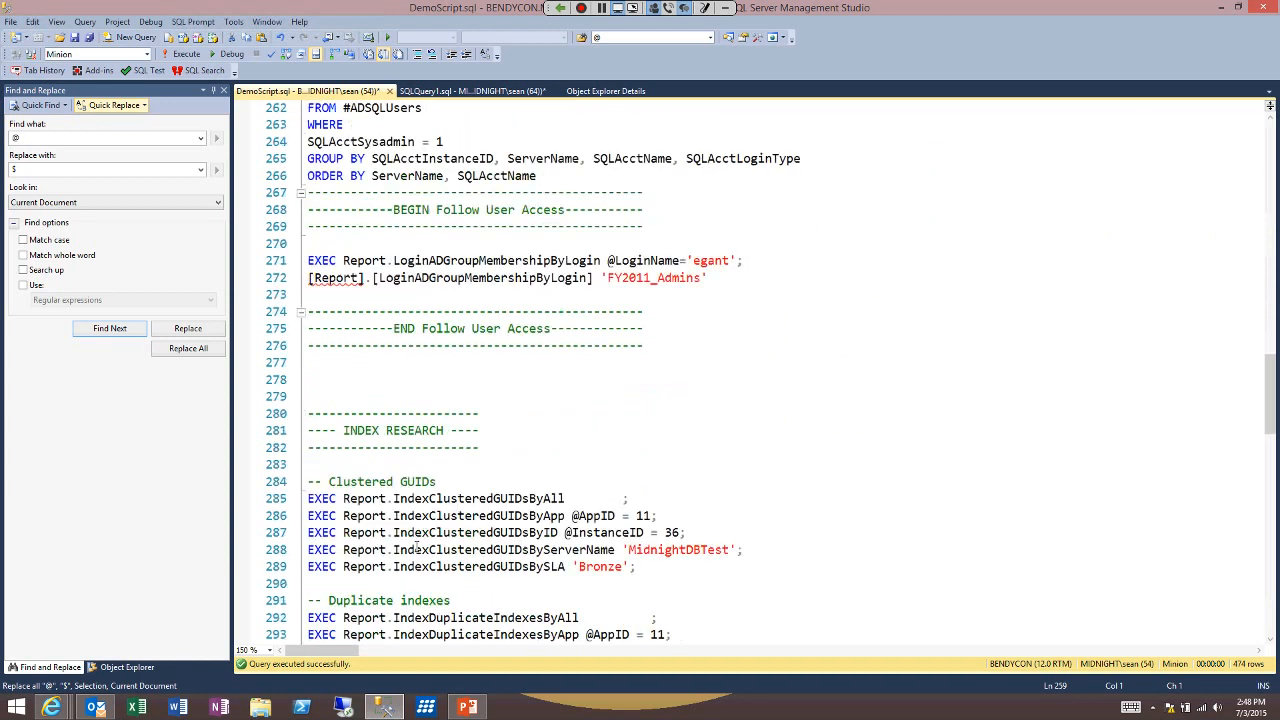
pyautogui.doubleClick(711, 210)
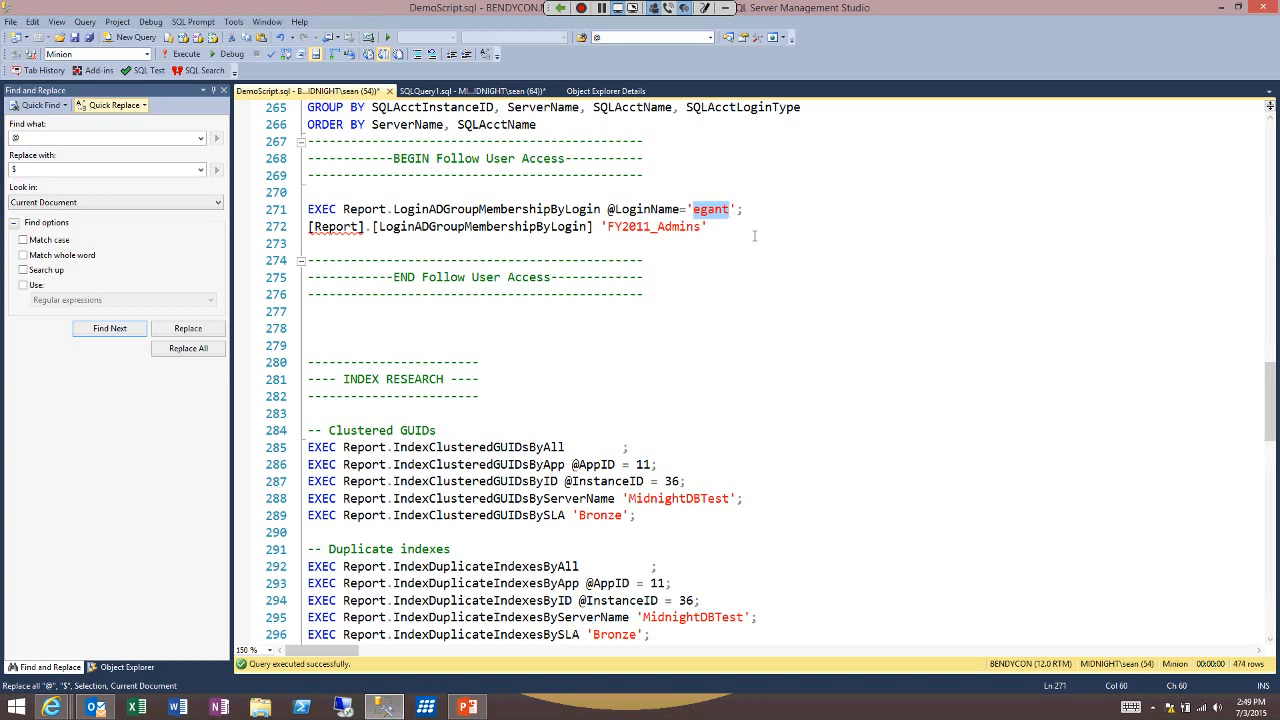
pyautogui.click(886, 250)
pyautogui.moveTo(886, 250); pyautogui.dragTo(350, 250)
pyautogui.press('F5')
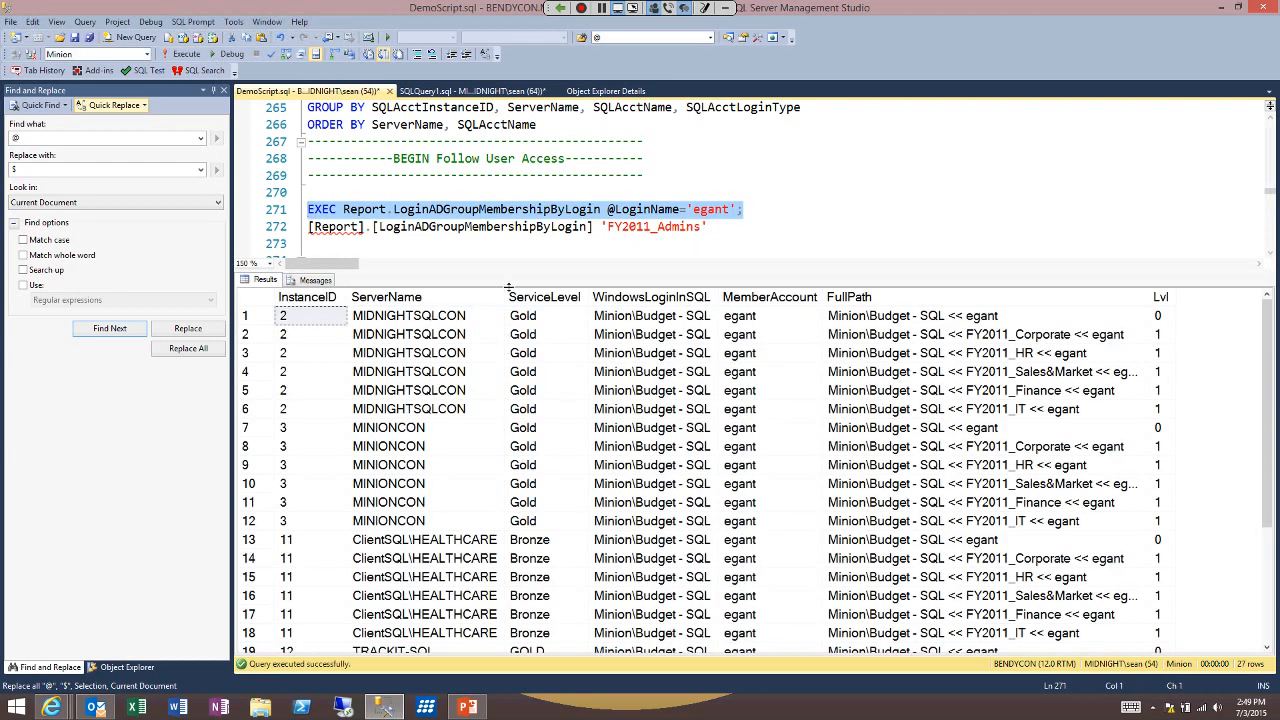
pyautogui.moveTo(510, 271); pyautogui.dragTo(509, 242)
# - Highlight the ServerName column and examine which servers the login can reach
pyautogui.click(470, 267)
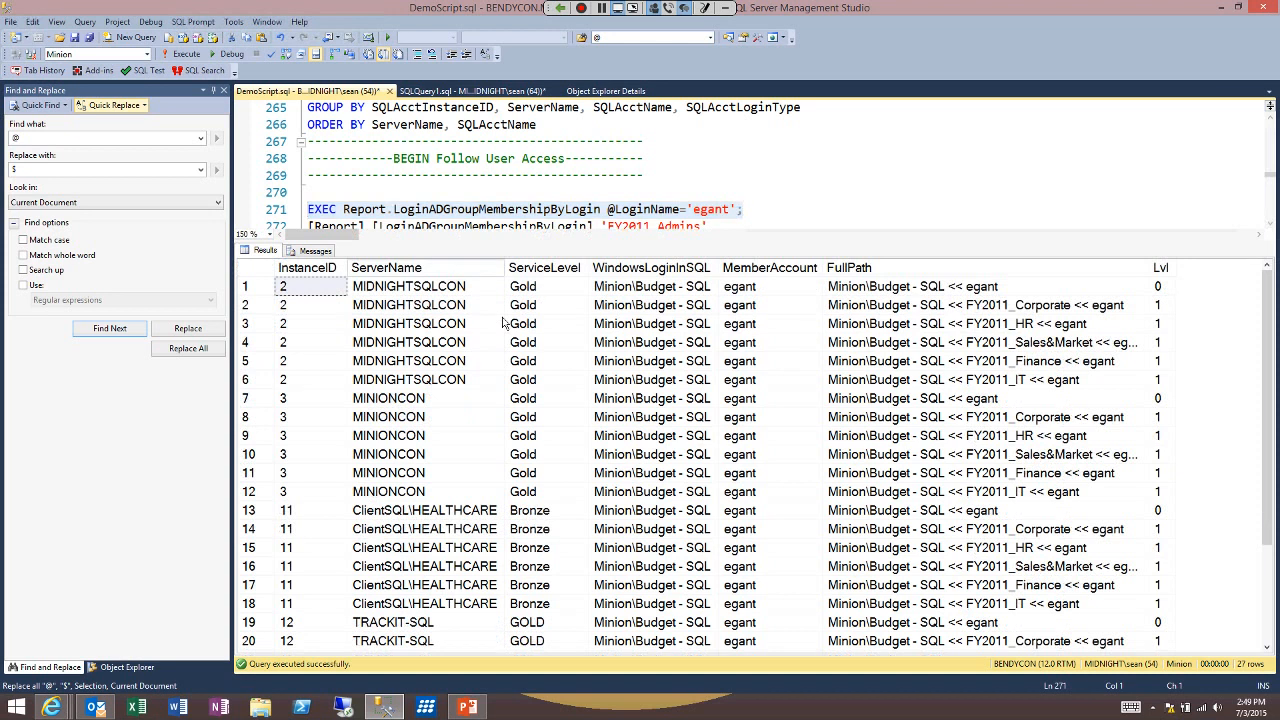
pyautogui.scroll(-2, 491, 458)
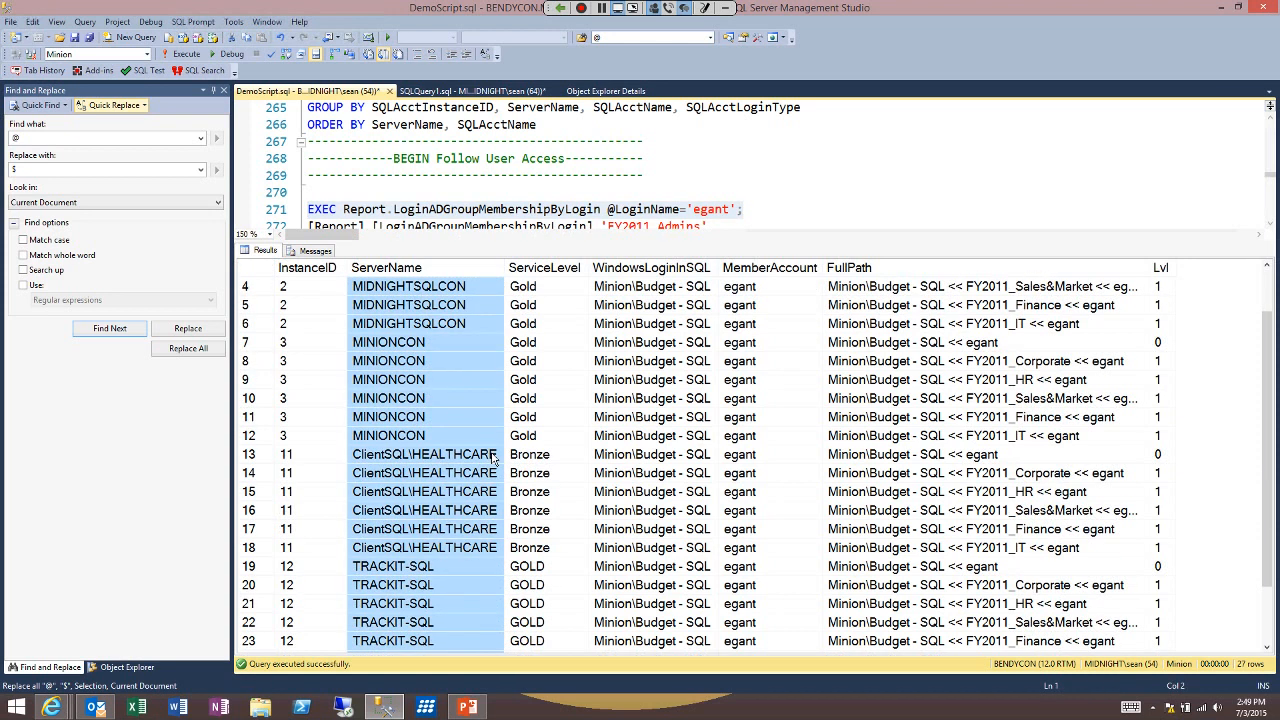
pyautogui.scroll(-1, 493, 458)
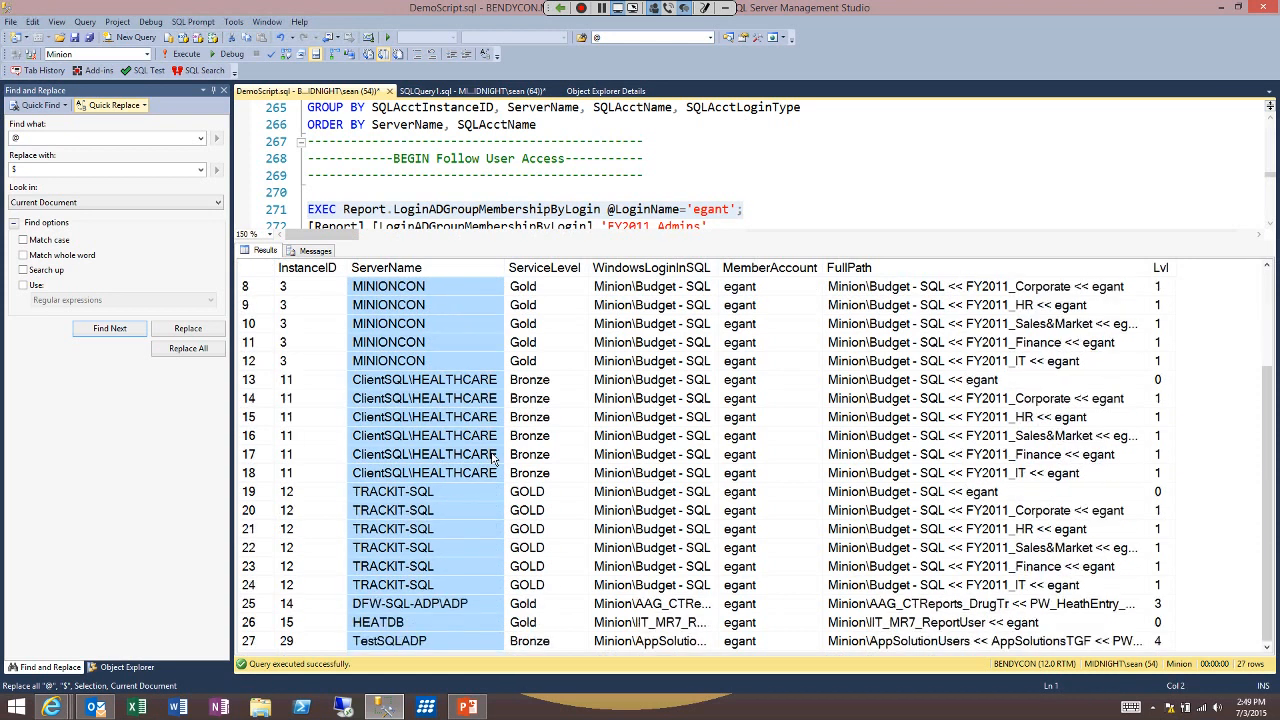
pyautogui.scroll(3, 491, 458)
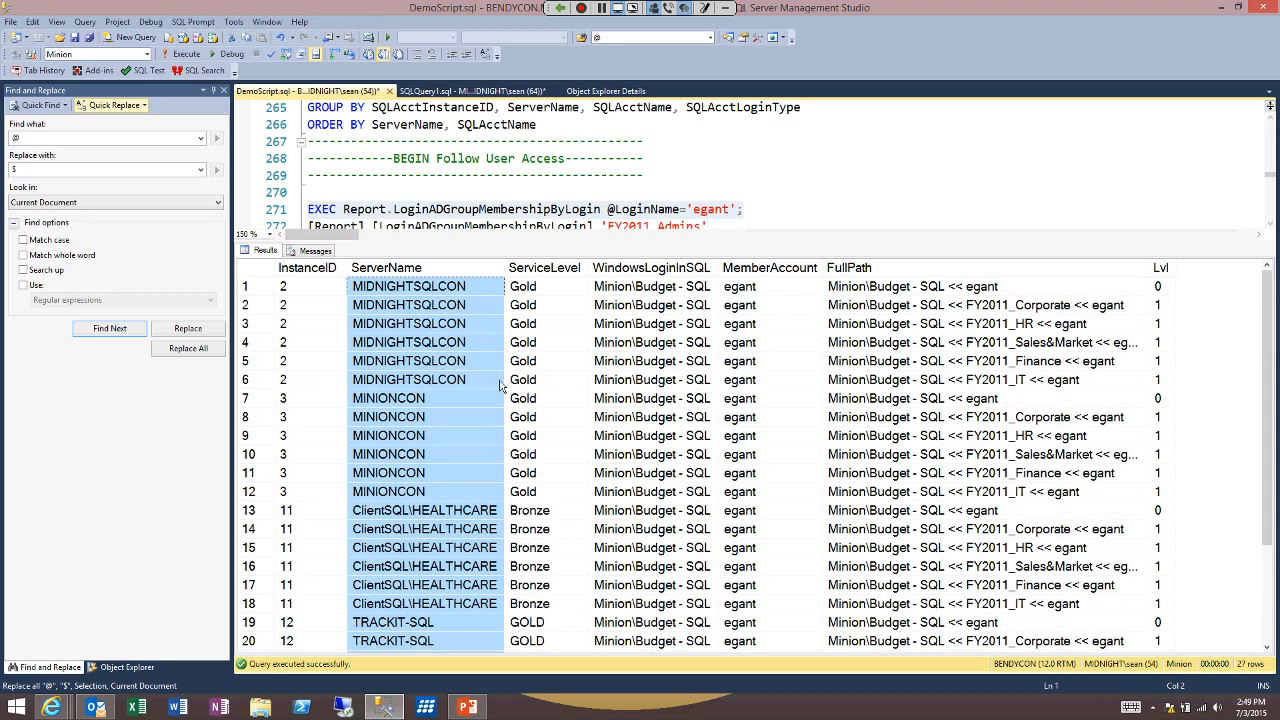
pyautogui.scroll(-3, 500, 386)
pyautogui.scroll(2, 500, 386)
pyautogui.scroll(-2, 500, 386)
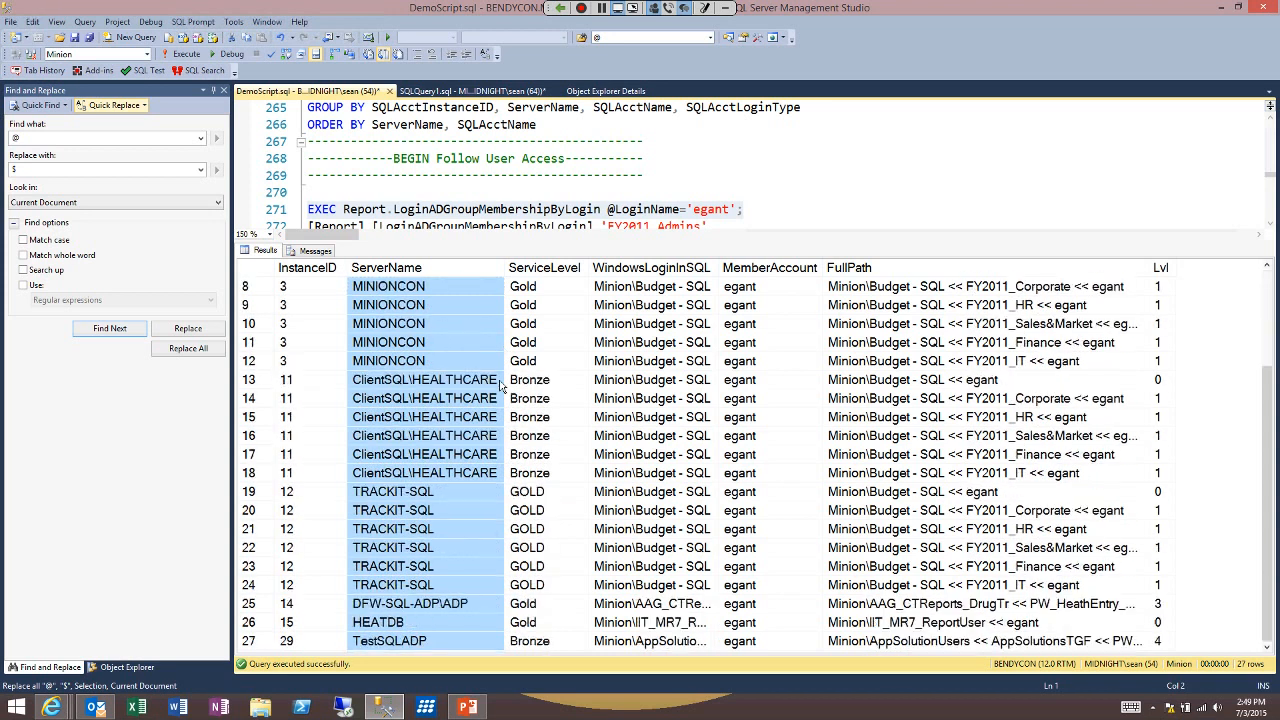
pyautogui.scroll(2, 500, 386)
pyautogui.scroll(1, 500, 386)
# - Highlight the MIDNIGHTSQLCON rows 1 to 6 and step through their FullPath values one by one
pyautogui.click(250, 286)
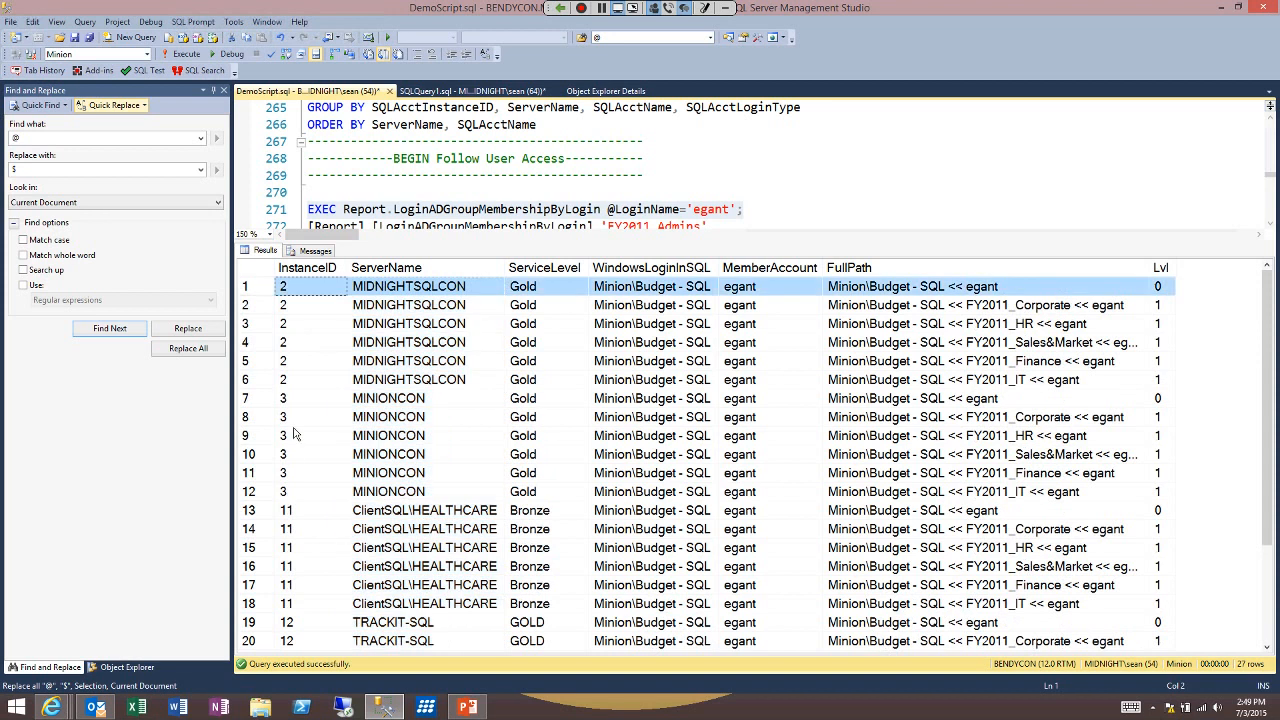
pyautogui.keyDown('shift'); pyautogui.click(250, 380); pyautogui.keyUp('shift')
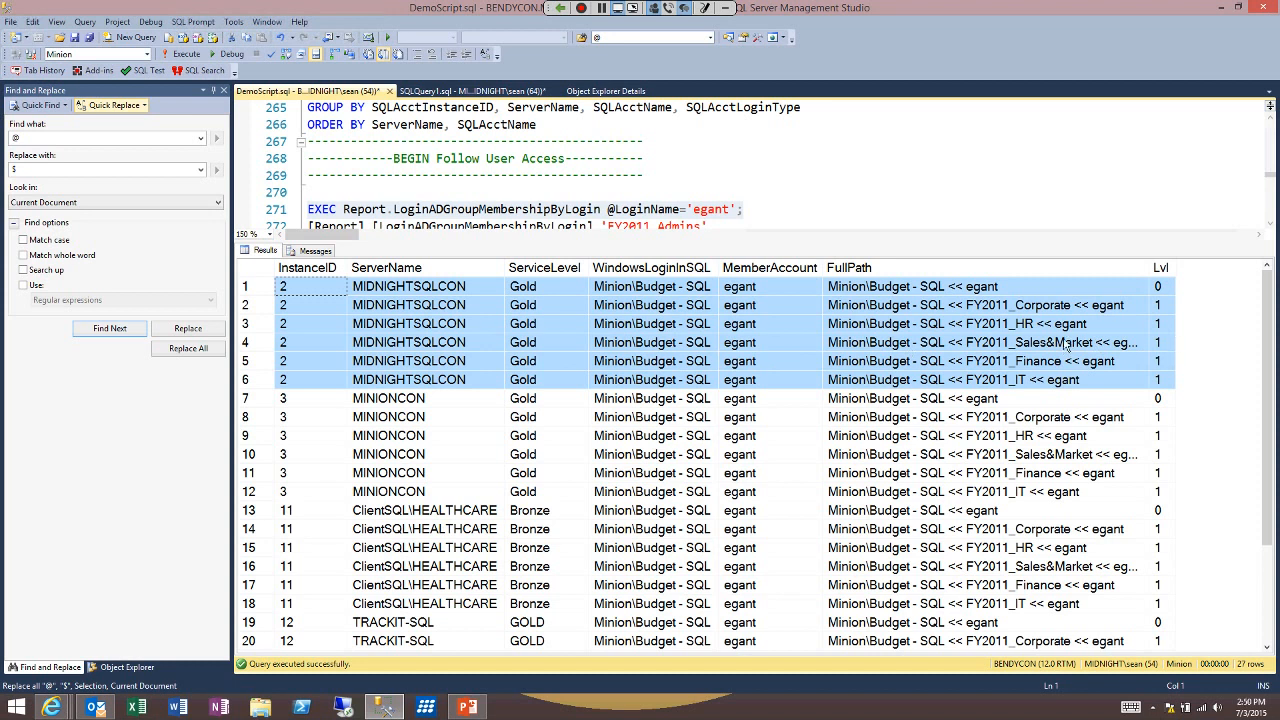
pyautogui.click(1062, 287)
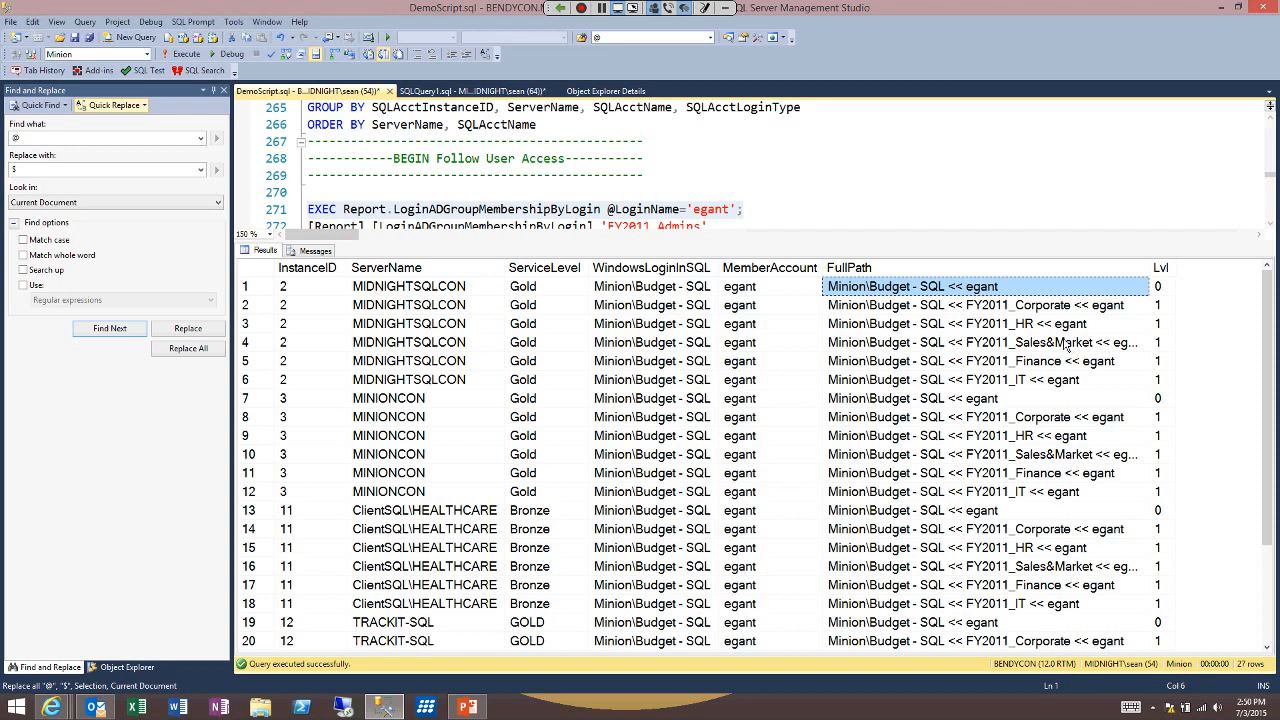
pyautogui.press('Down')
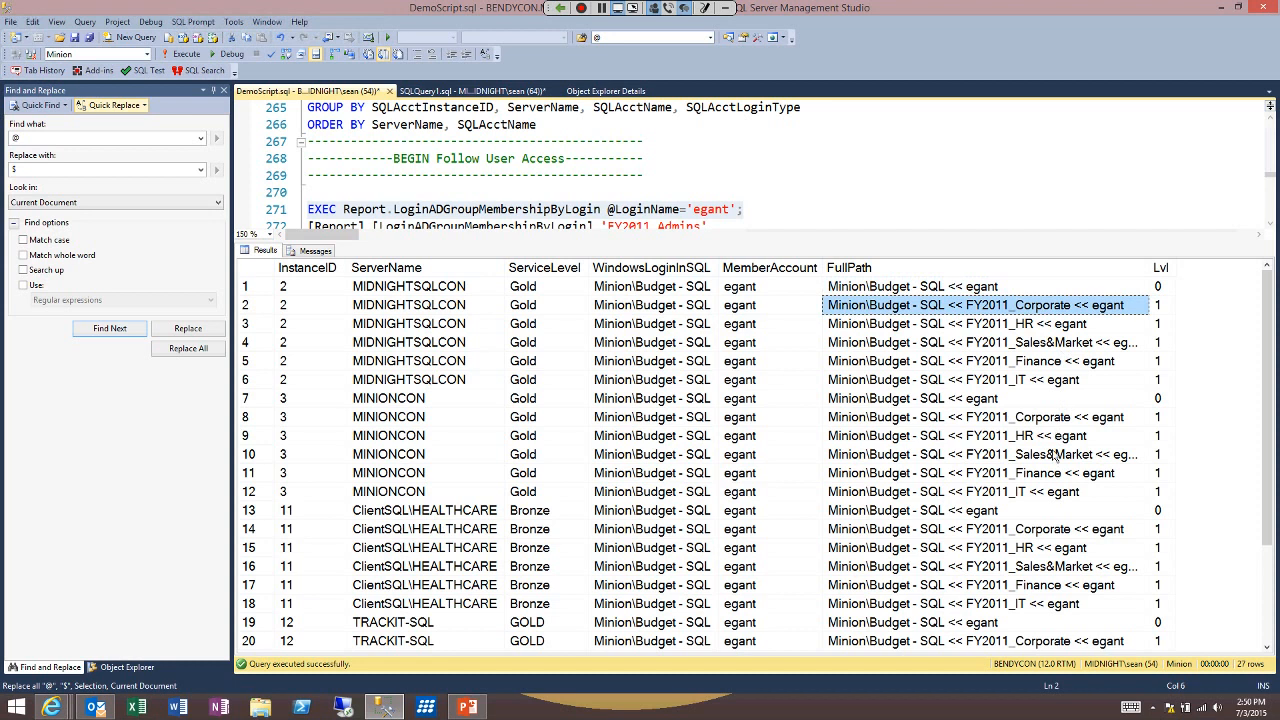
pyautogui.press('Down')
pyautogui.press('Down')
pyautogui.press('Down')
pyautogui.press('Down')
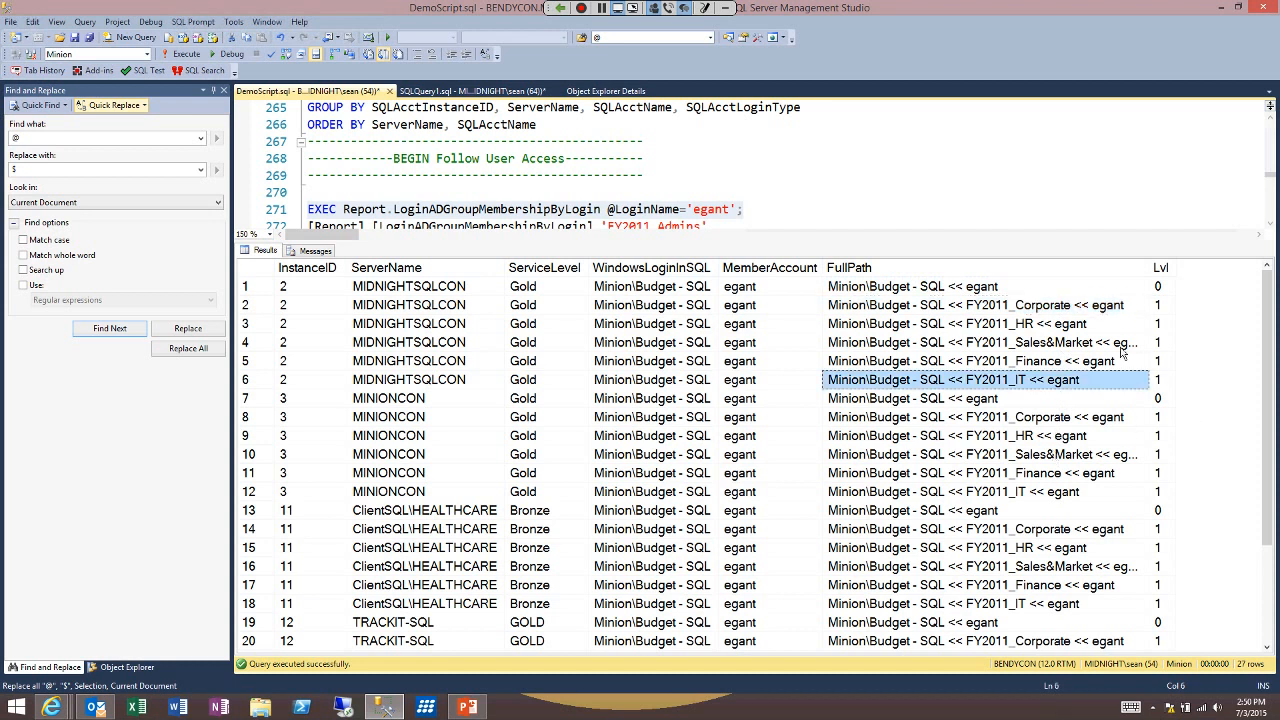
# - Select the FullPath cells of rows 2 to 6, covering the FY2011_Corporate through FY2011_IT group paths
pyautogui.press('Up')
pyautogui.press('Up')
pyautogui.press('Up')
pyautogui.press('Up')
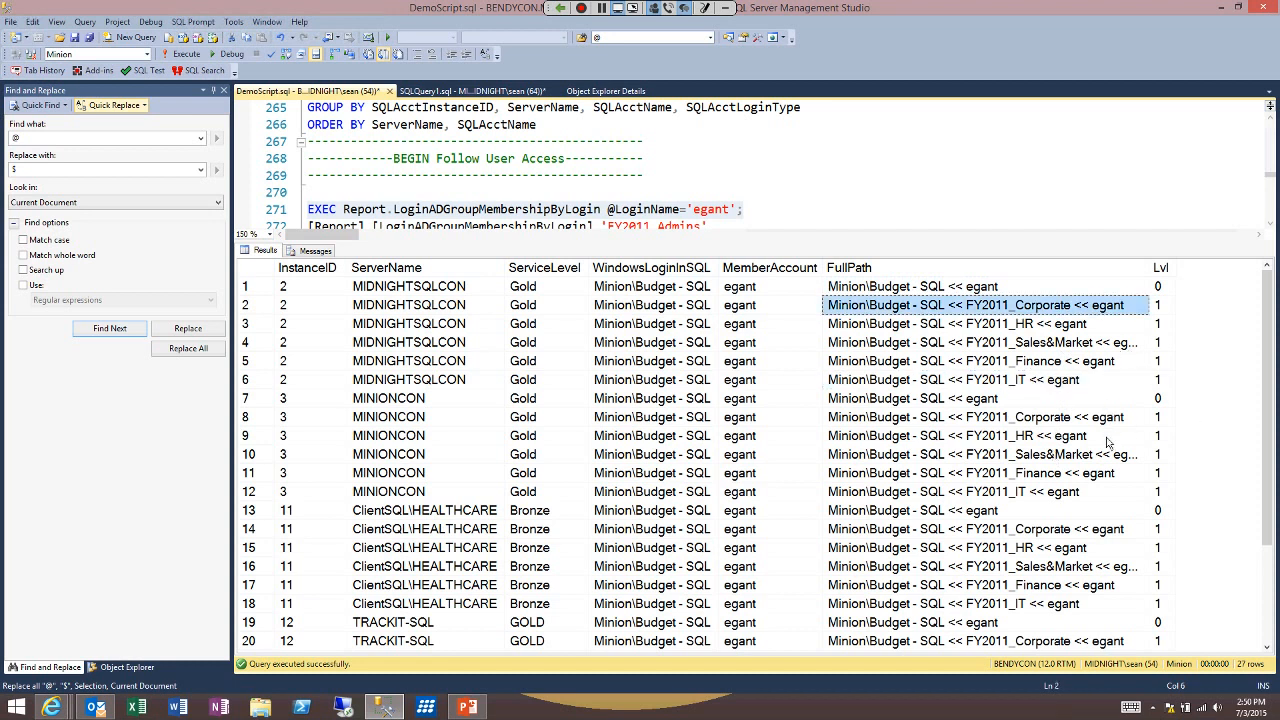
pyautogui.hotkey('shift', 'Down')
pyautogui.hotkey('shift', 'Down')
pyautogui.hotkey('shift', 'Down')
pyautogui.hotkey('shift', 'Down')
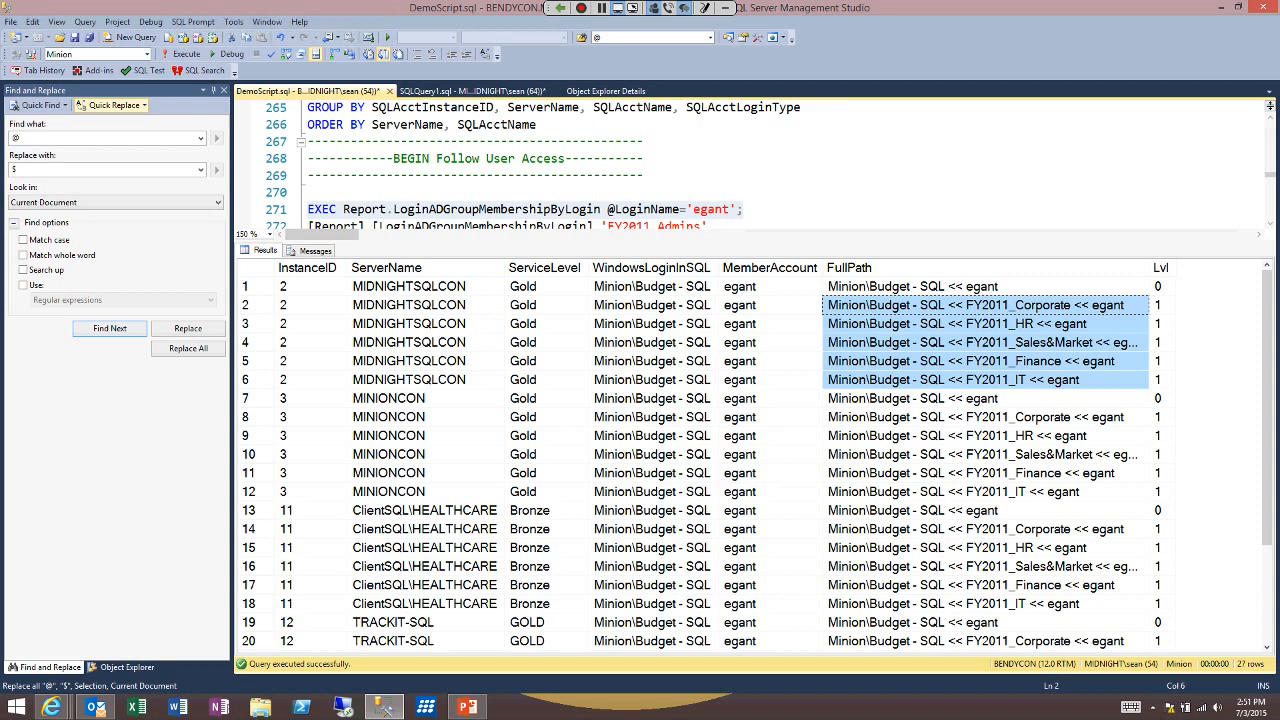
# - Widen the FullPath column until the nested group paths in rows 25 to 27 are fully readable
pyautogui.scroll(-3, 750, 460)
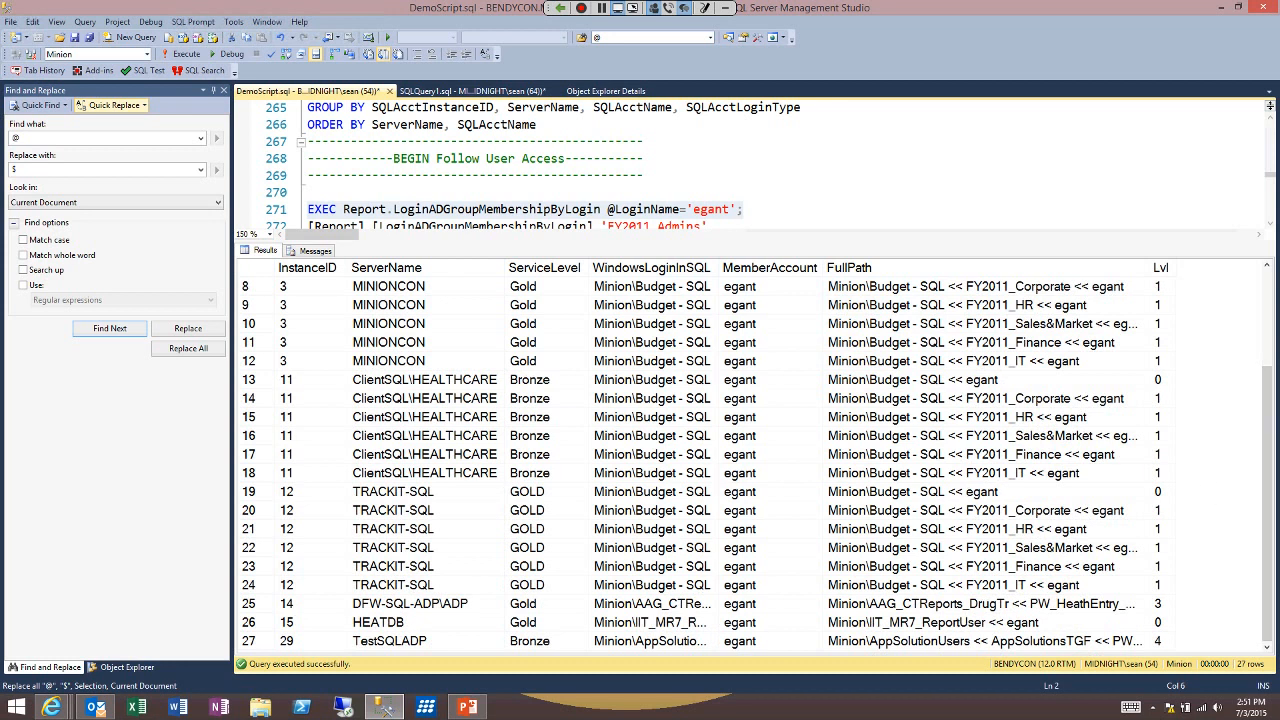
pyautogui.moveTo(1148, 267); pyautogui.dragTo(1255, 267)
pyautogui.moveTo(1267, 490); pyautogui.dragTo(1267, 505)
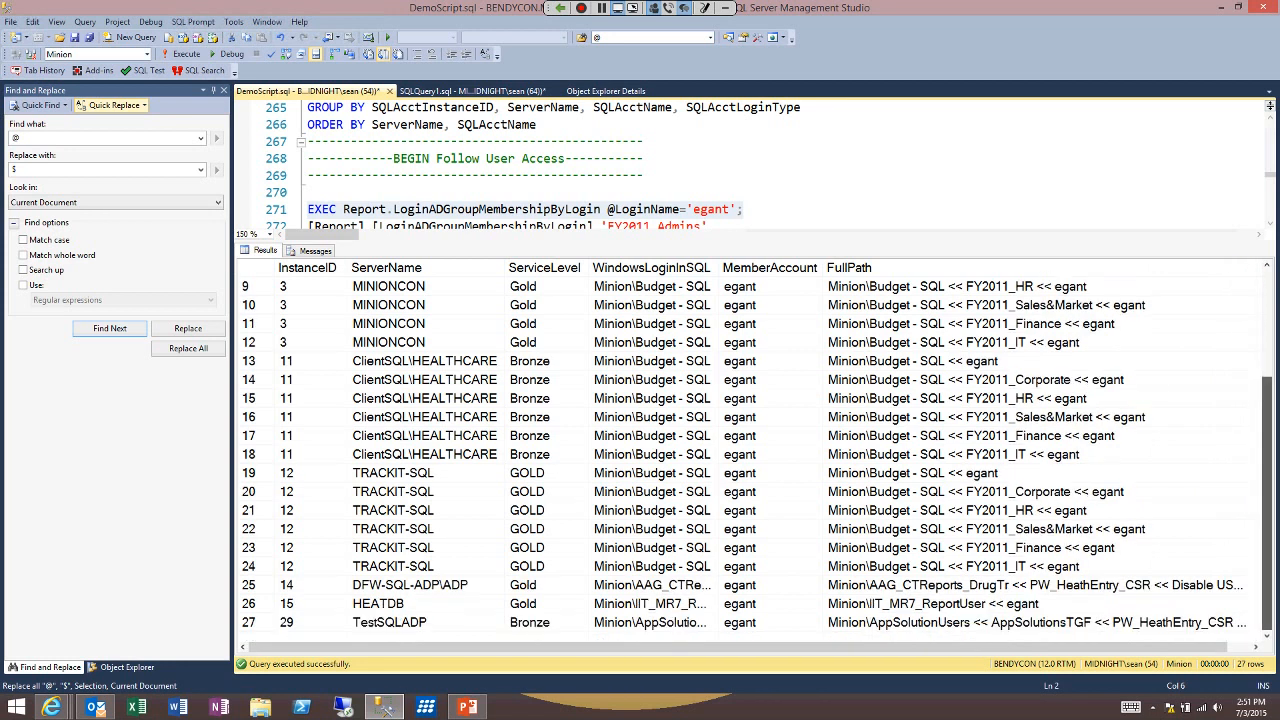
pyautogui.moveTo(900, 647); pyautogui.dragTo(923, 647)
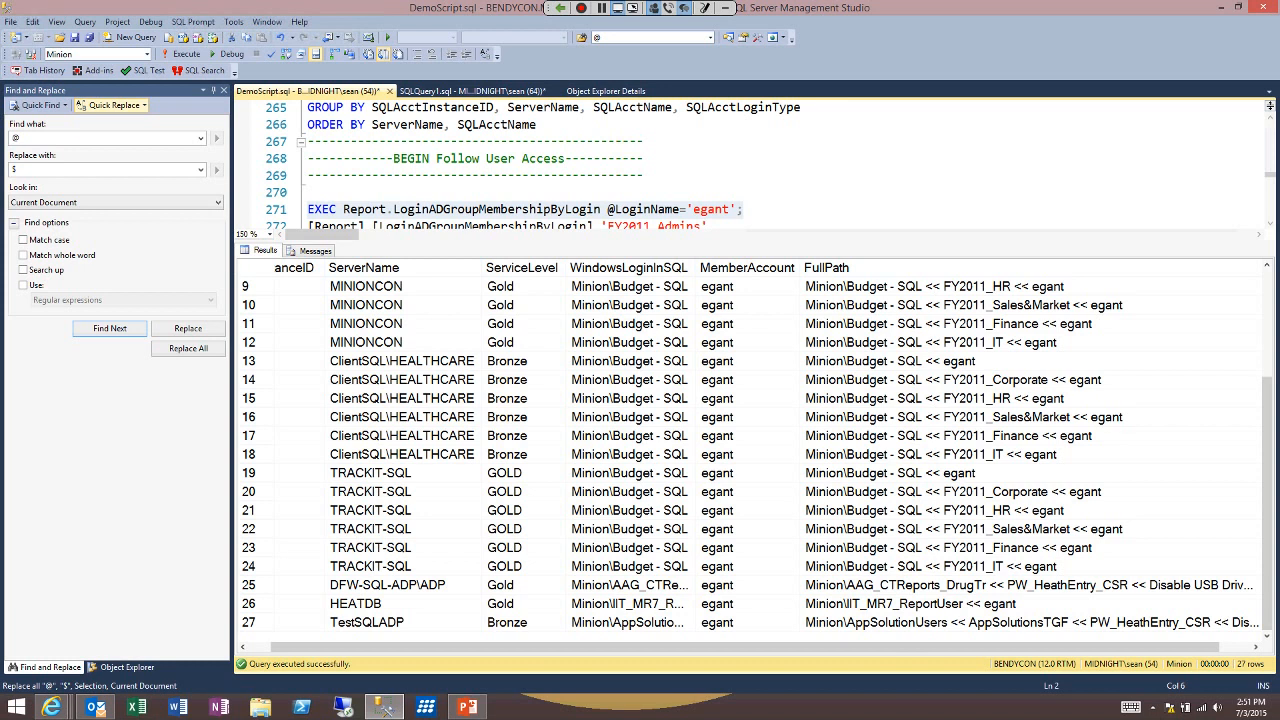
pyautogui.moveTo(923, 647); pyautogui.dragTo(954, 647)
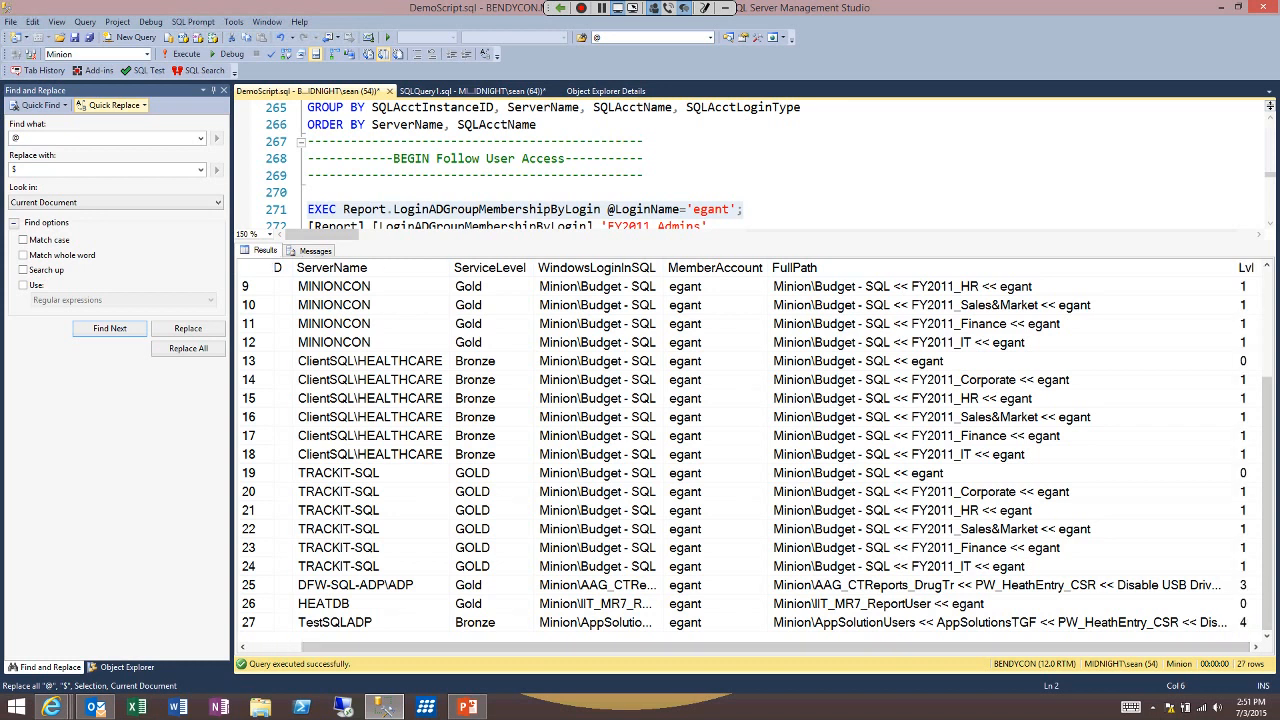
pyautogui.doubleClick(1234, 268)
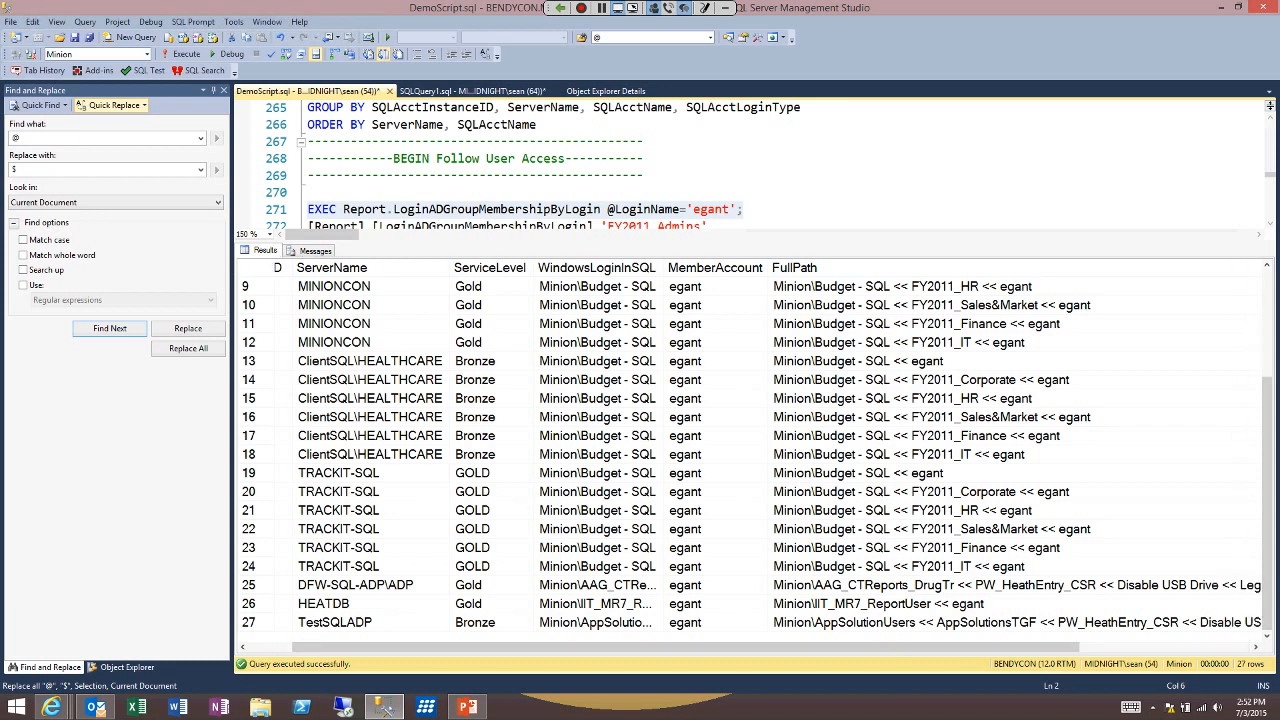
pyautogui.moveTo(1000, 647); pyautogui.dragTo(1171, 647)
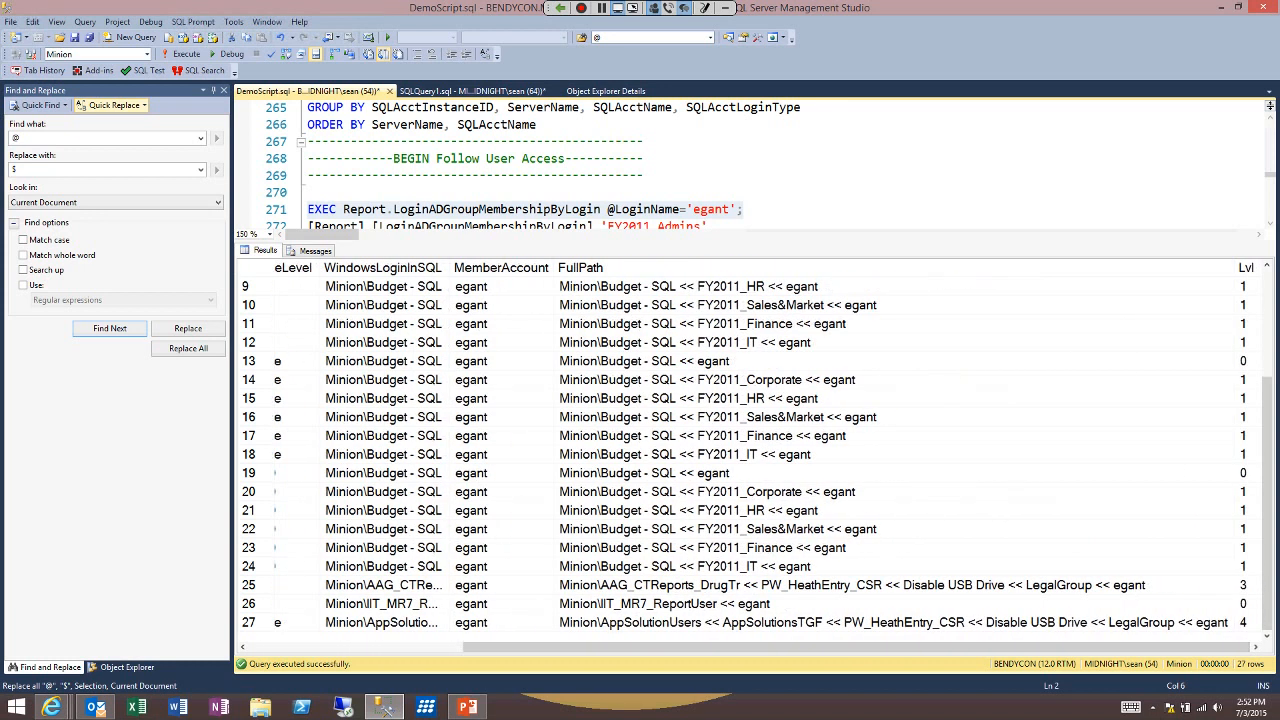
# - Widen the WindowsLoginInSQL column and highlight the Minion\AppSolutionUsers FullPath in row 27 to examine its group chain
pyautogui.click(1244, 622)
pyautogui.moveTo(449, 268); pyautogui.dragTo(489, 268)
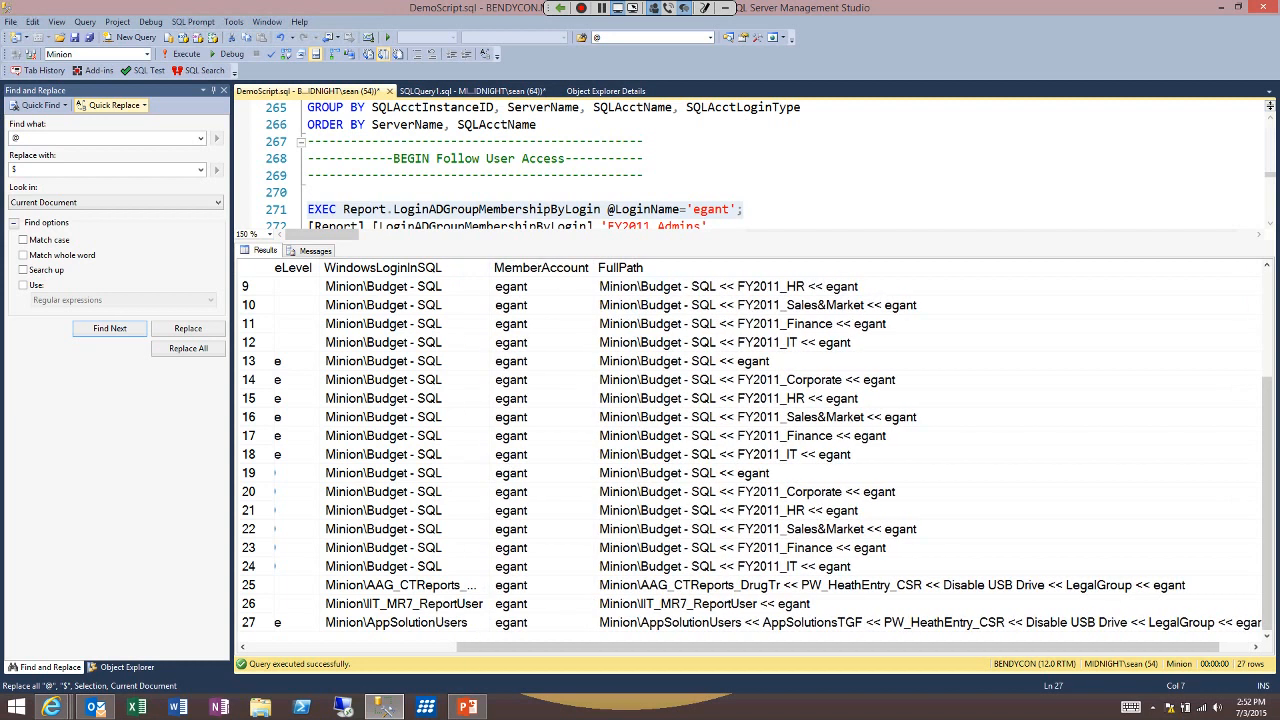
pyautogui.click(880, 623)
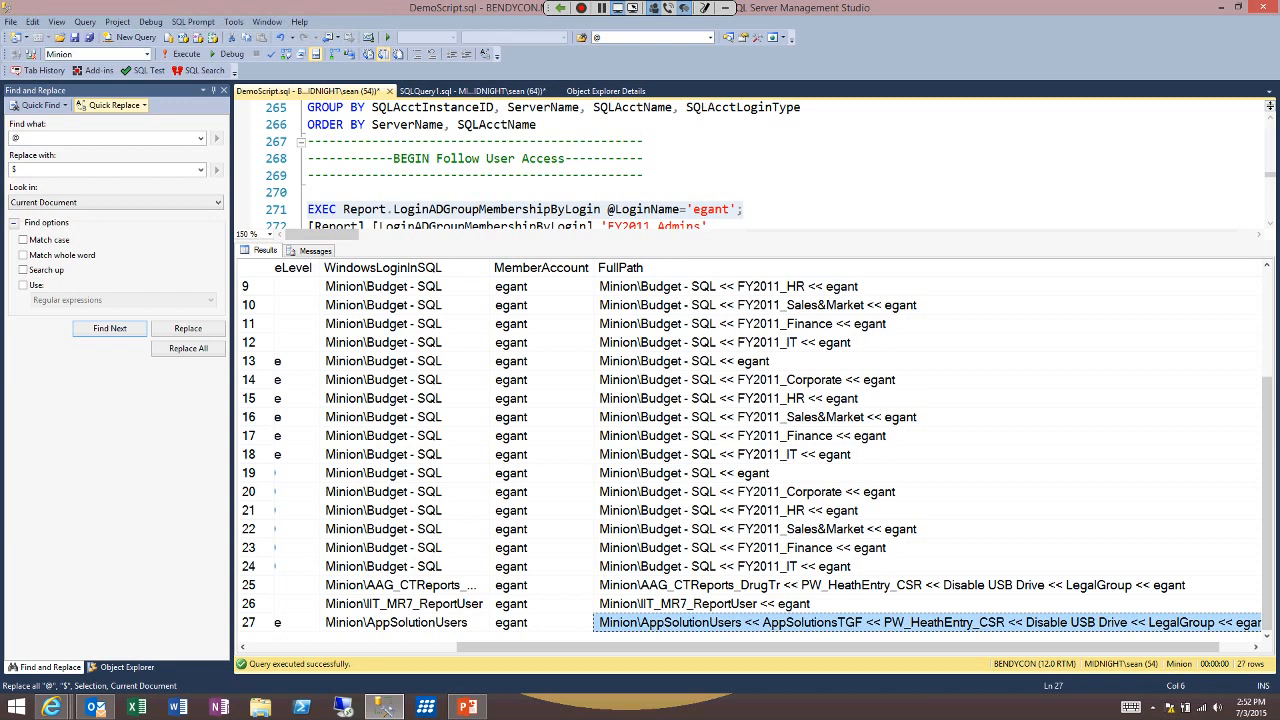
pyautogui.moveTo(880, 647); pyautogui.dragTo(911, 647)
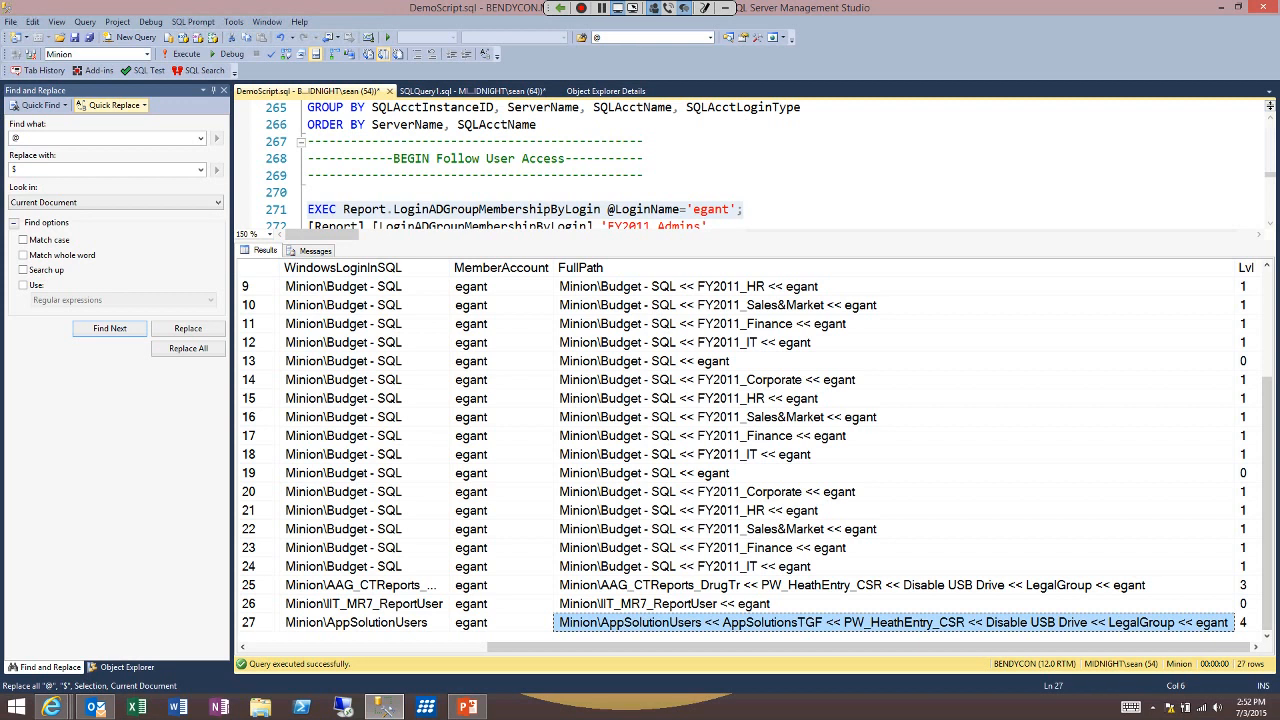
# - Highlight the TRACKIT-SQL server name in row 19 and shrink the results pane to expose more of the script
pyautogui.moveTo(765, 647); pyautogui.dragTo(524, 650)
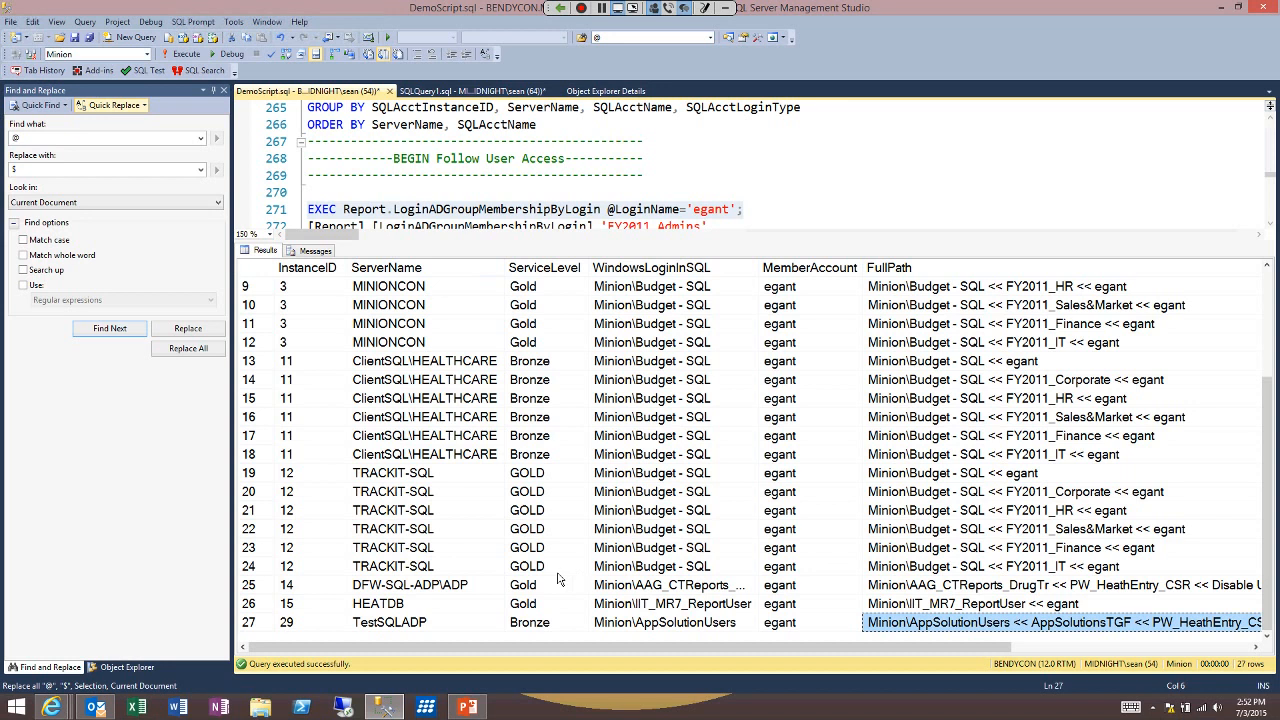
pyautogui.click(497, 473)
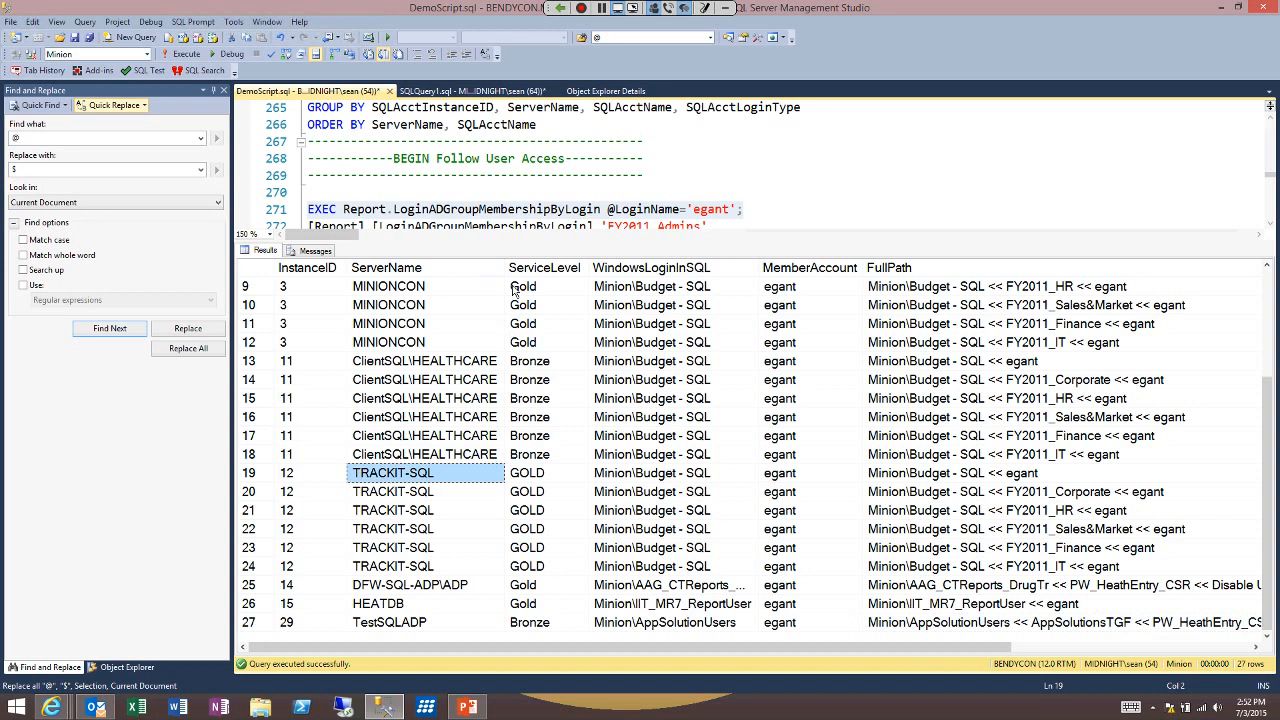
pyautogui.moveTo(511, 241); pyautogui.dragTo(508, 313)
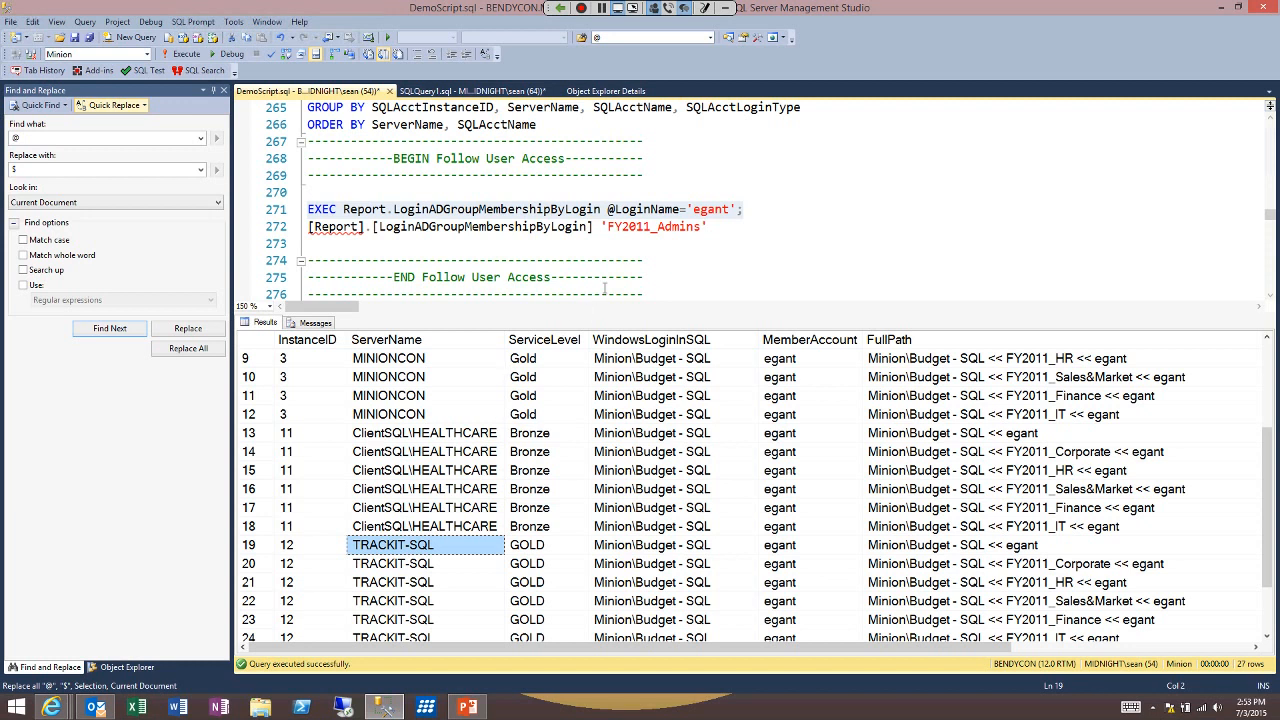
# - Run the LoginADGroupMembershipByLogin report for 'FY2011_Admins' and highlight its WindowsLoginInSQL and ServerName columns in turn
pyautogui.click(778, 242)
pyautogui.doubleClick(712, 210)
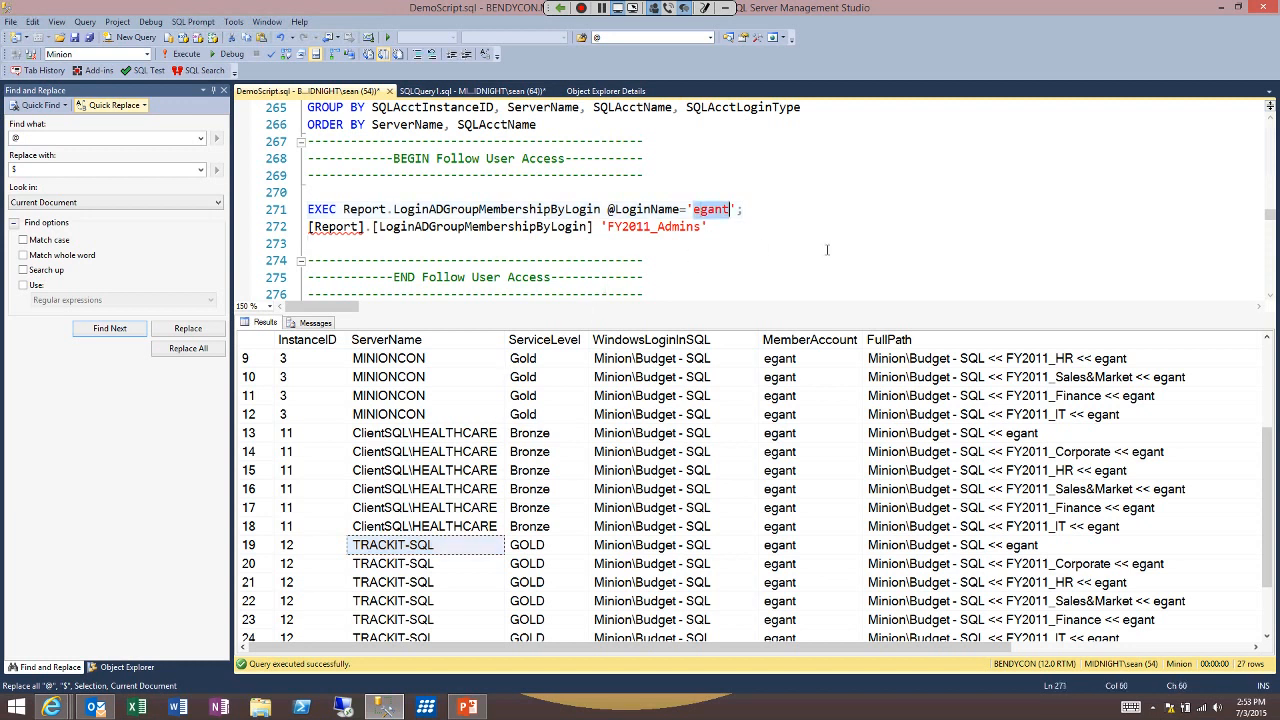
pyautogui.moveTo(708, 226); pyautogui.dragTo(307, 226)
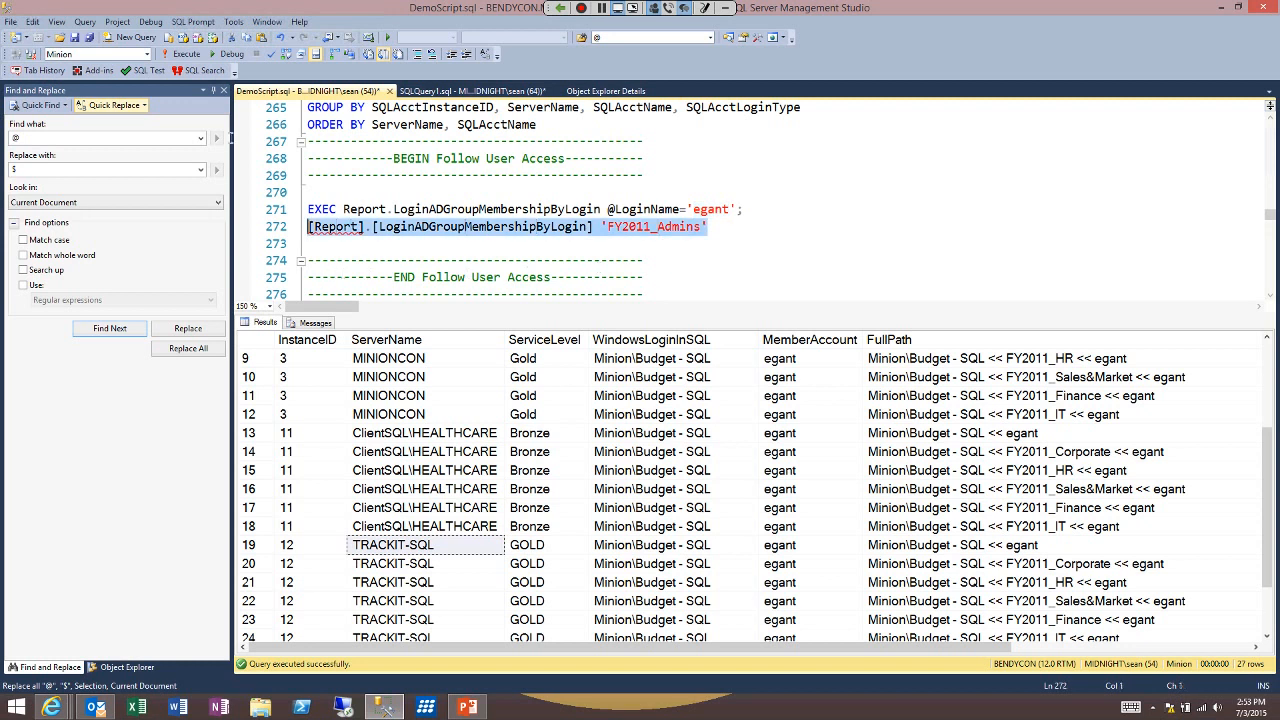
pyautogui.click(186, 55)
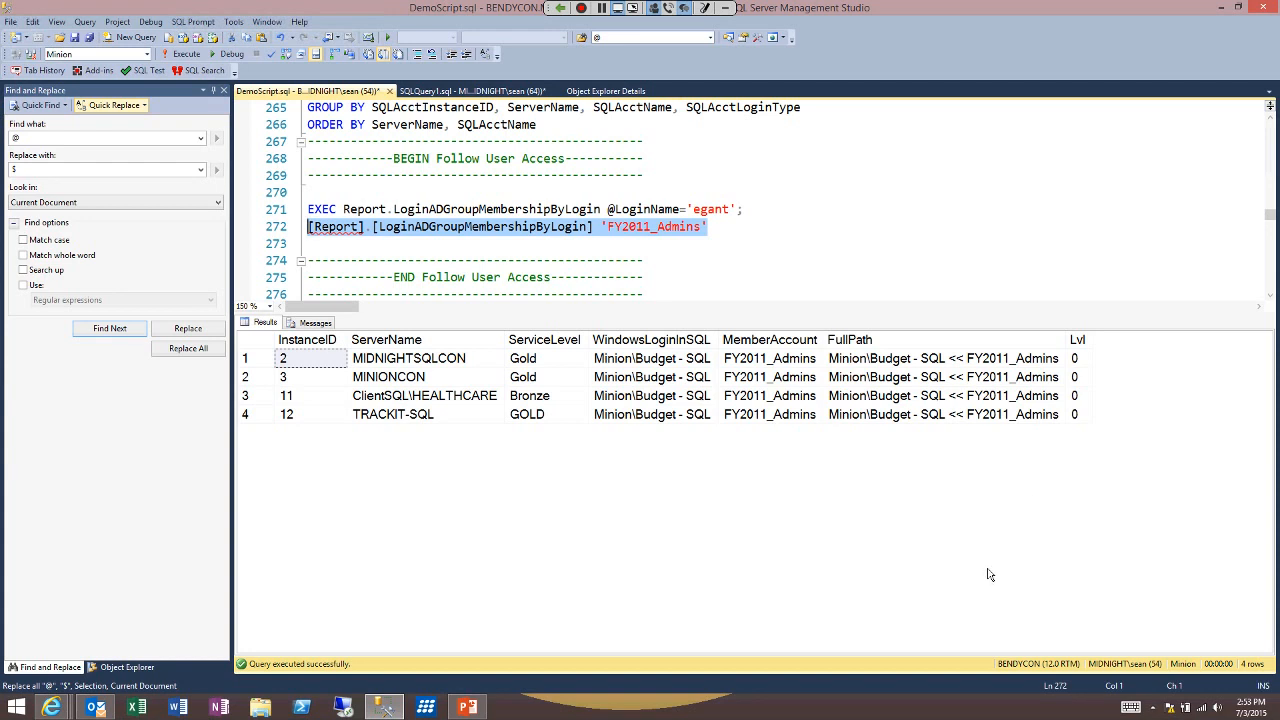
pyautogui.click(652, 340)
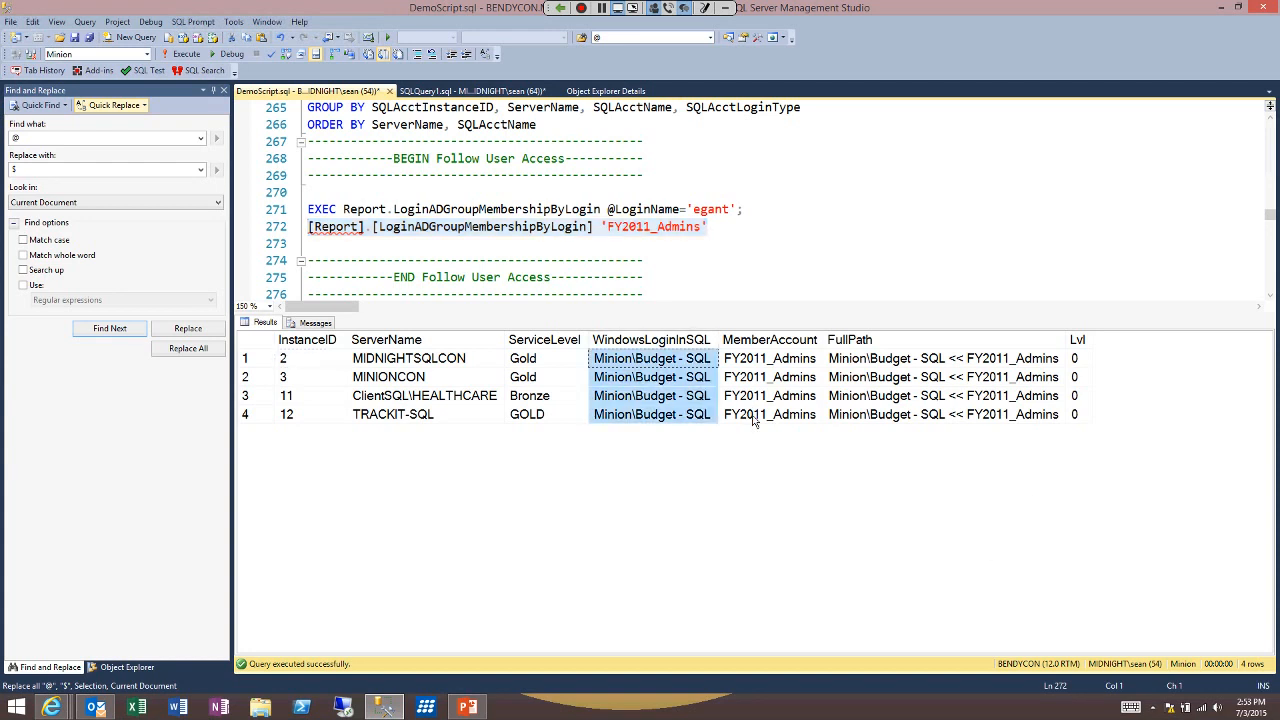
pyautogui.click(440, 340)
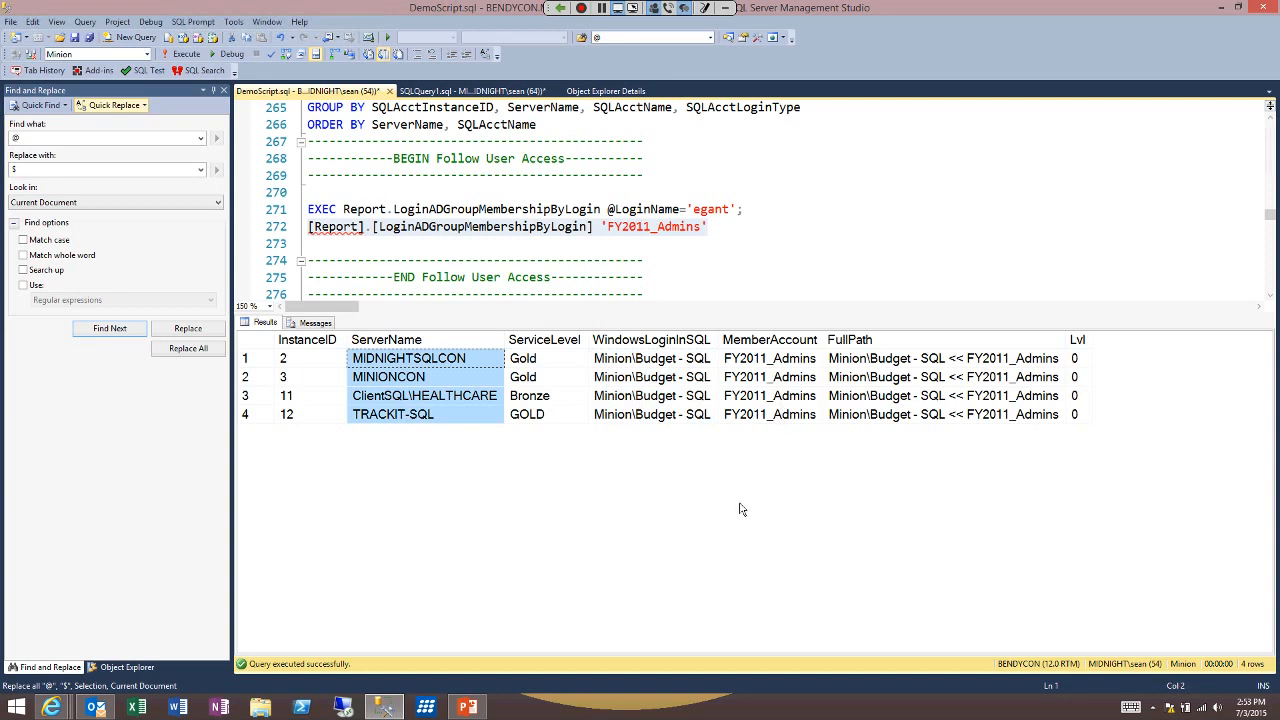
# - Hide the results, deselect the report call and bring the INDEX RESEARCH section of the script into view
pyautogui.hotkey('ctrl', 'r')
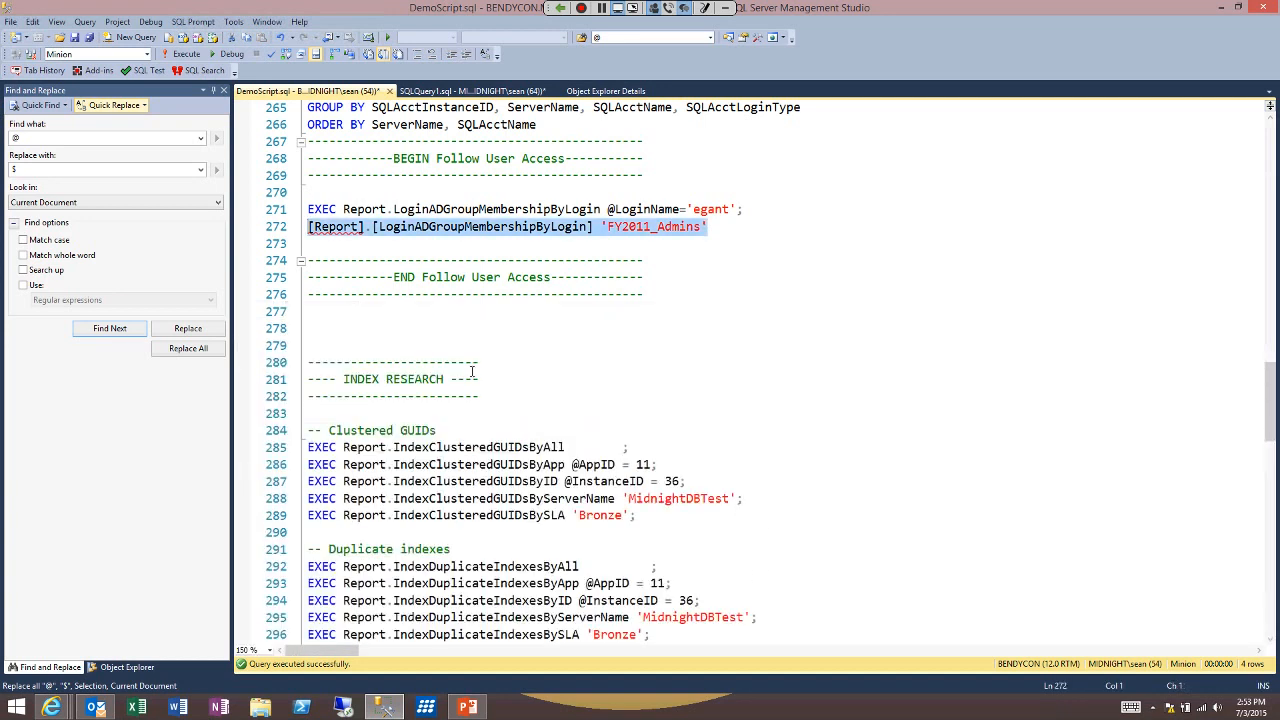
pyautogui.click(466, 314)
pyautogui.scroll(-4, 464, 462)
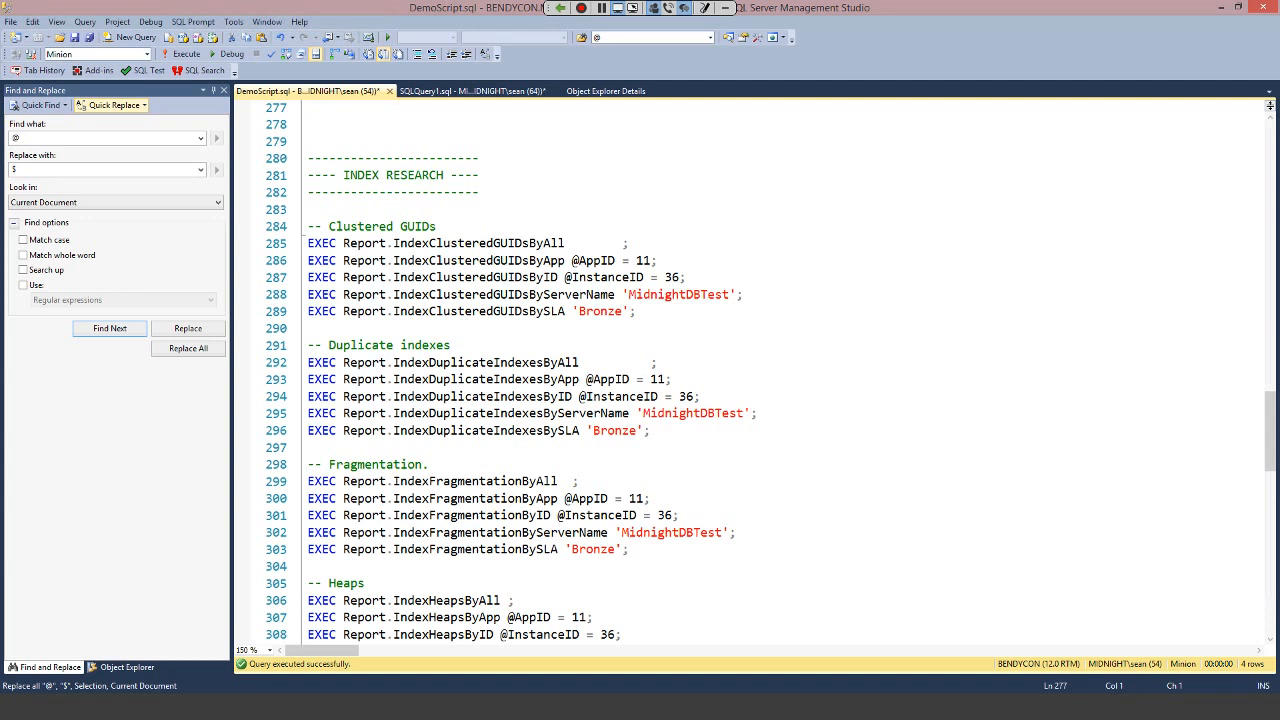
# - Run the IndexClusteredGUIDsByAll report from line 285 and highlight the ServerName column in its results
pyautogui.click(958, 10)
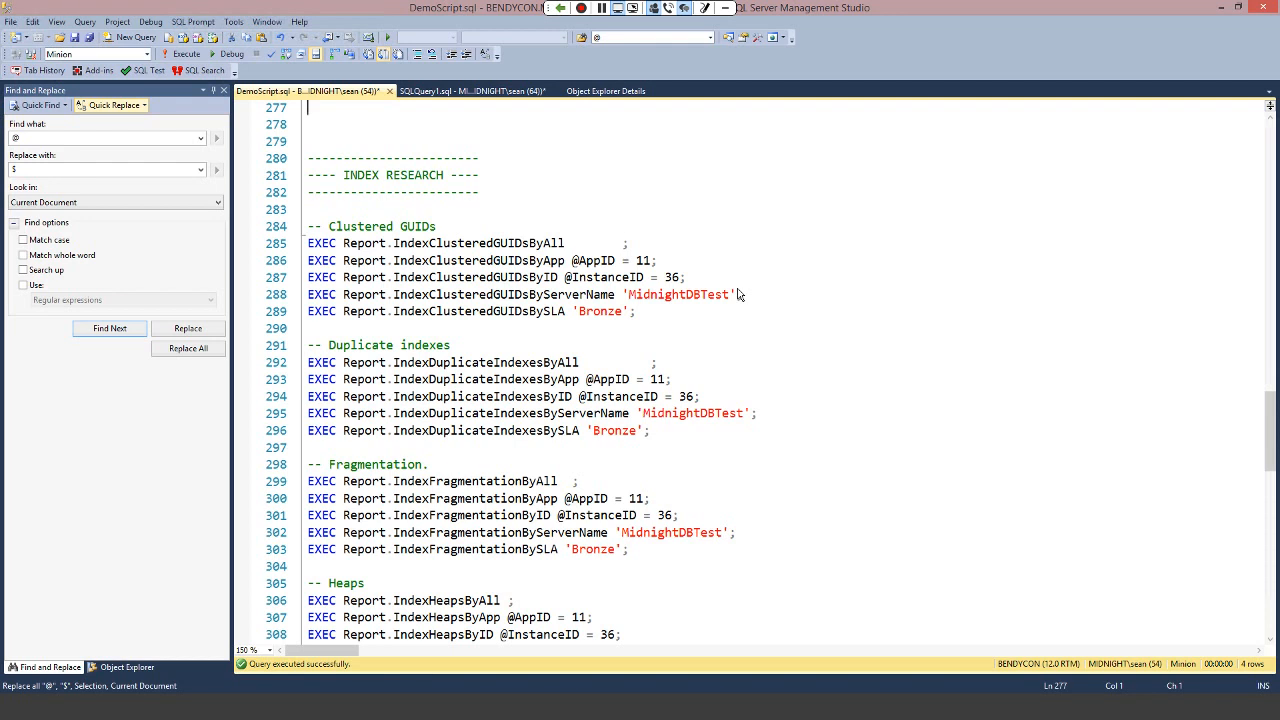
pyautogui.click(623, 243)
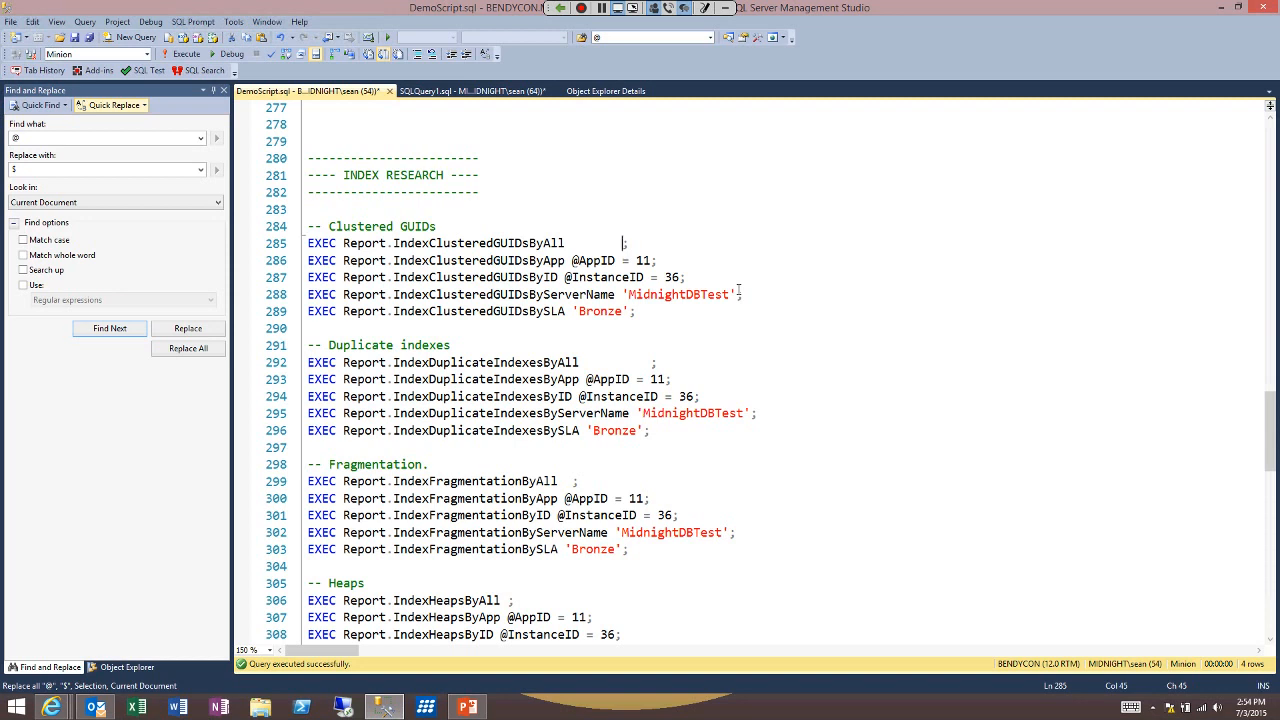
pyautogui.hotkey('shift', 'Left')
pyautogui.hotkey('shift', 'Left')
pyautogui.hotkey('shift', 'Left')
pyautogui.hotkey('shift', 'Left')
pyautogui.hotkey('shift', 'Left')
pyautogui.hotkey('shift', 'Left')
pyautogui.hotkey('shift', 'Left')
pyautogui.hotkey('shift', 'Left')
pyautogui.hotkey('shift', 'Left')
pyautogui.hotkey('shift', 'Left')
pyautogui.hotkey('shift', 'Left')
pyautogui.hotkey('shift', 'Left')
pyautogui.hotkey('shift', 'Left')
pyautogui.hotkey('shift', 'Left')
pyautogui.hotkey('shift', 'Left')
pyautogui.hotkey('shift', 'Left')
pyautogui.hotkey('shift', 'Left')
pyautogui.hotkey('shift', 'Left')
pyautogui.hotkey('shift', 'Left')
pyautogui.hotkey('shift', 'Left')
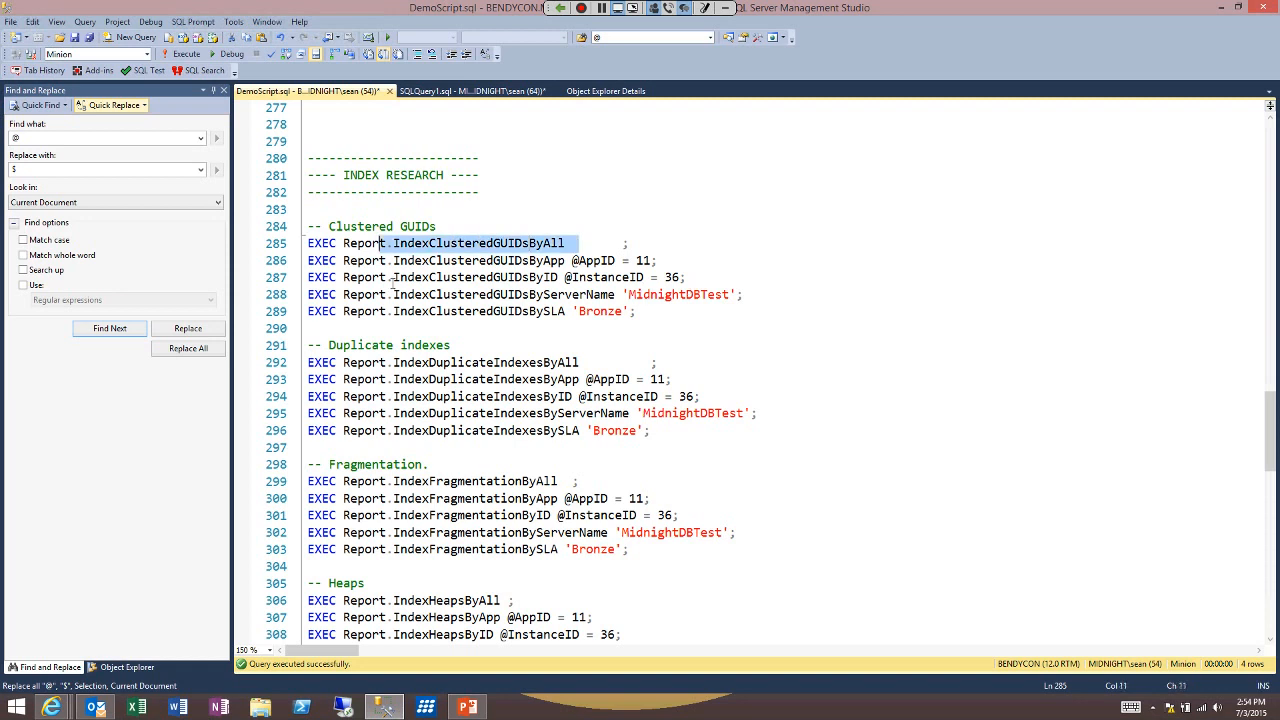
pyautogui.click(182, 53)
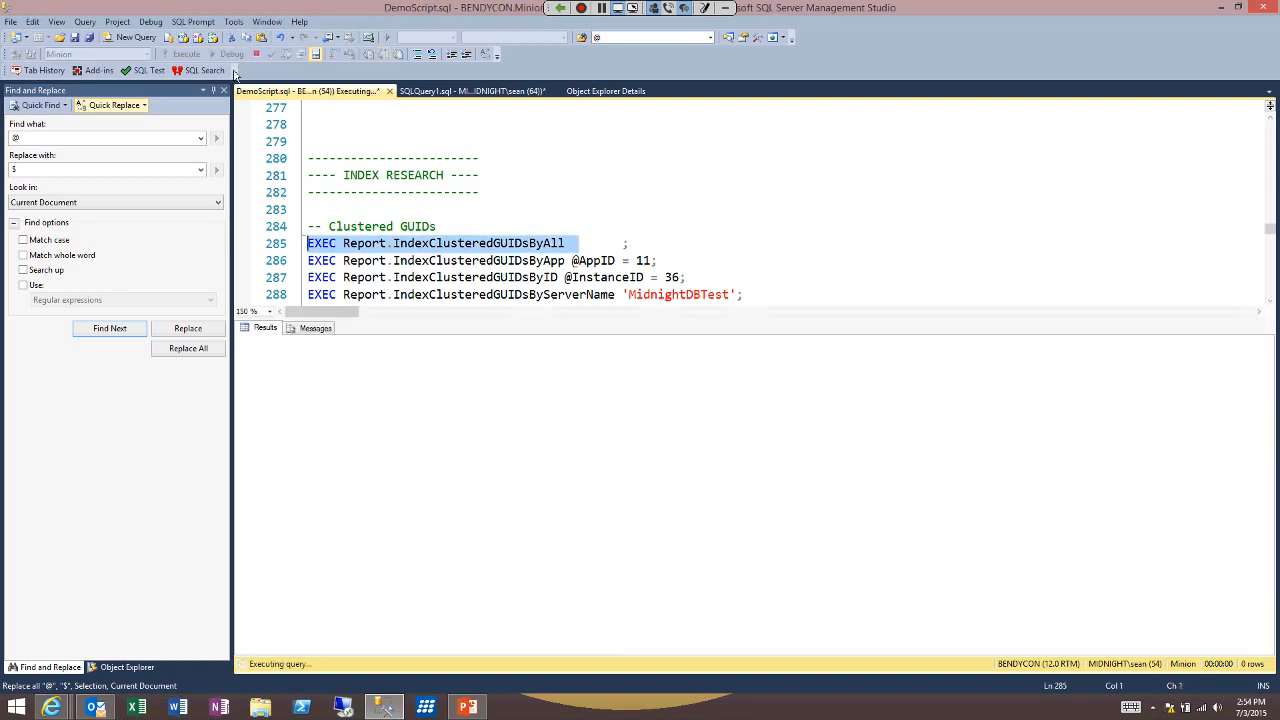
pyautogui.click(495, 344)
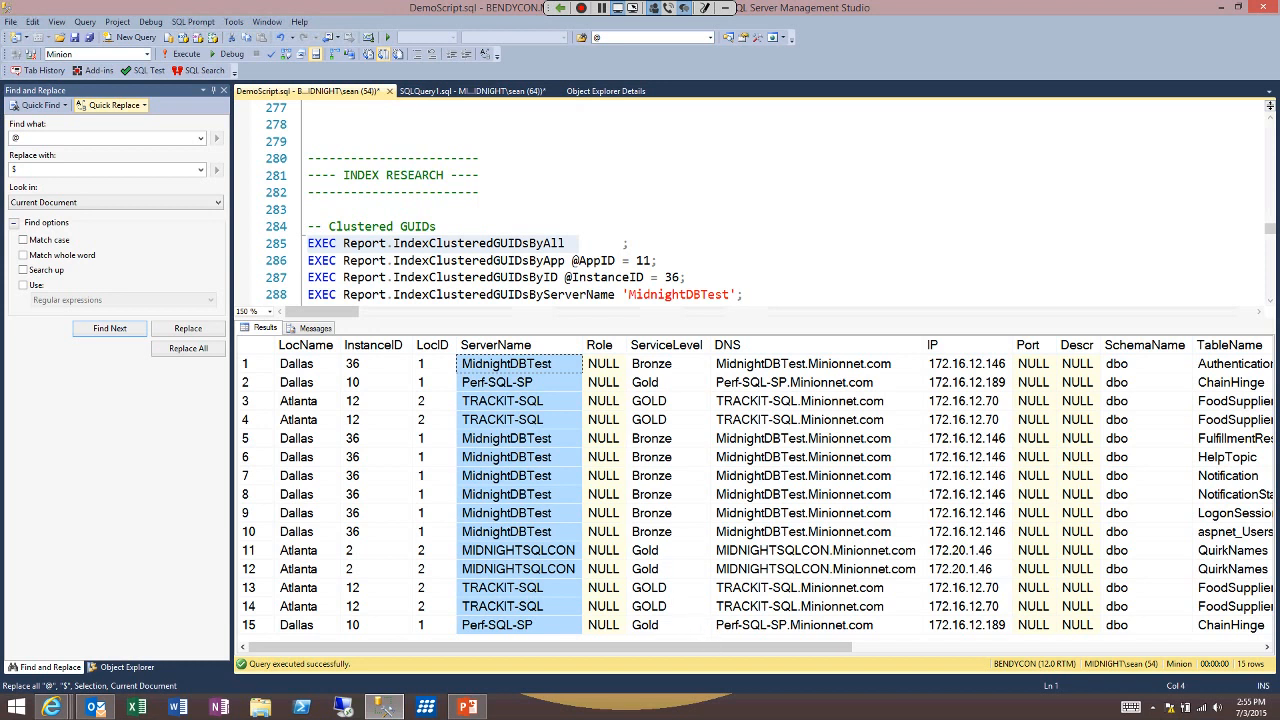
# - Go through the clustered GUID report variants, briefly highlighting the IndexClusteredGUIDsBySLA call, and hide the results
pyautogui.moveTo(550, 647)
pyautogui.mouseDown()
pyautogui.moveTo(960, 647)
pyautogui.moveTo(548, 647)
pyautogui.mouseUp()
pyautogui.click(516, 277)
pyautogui.scroll(-1, 560, 250)
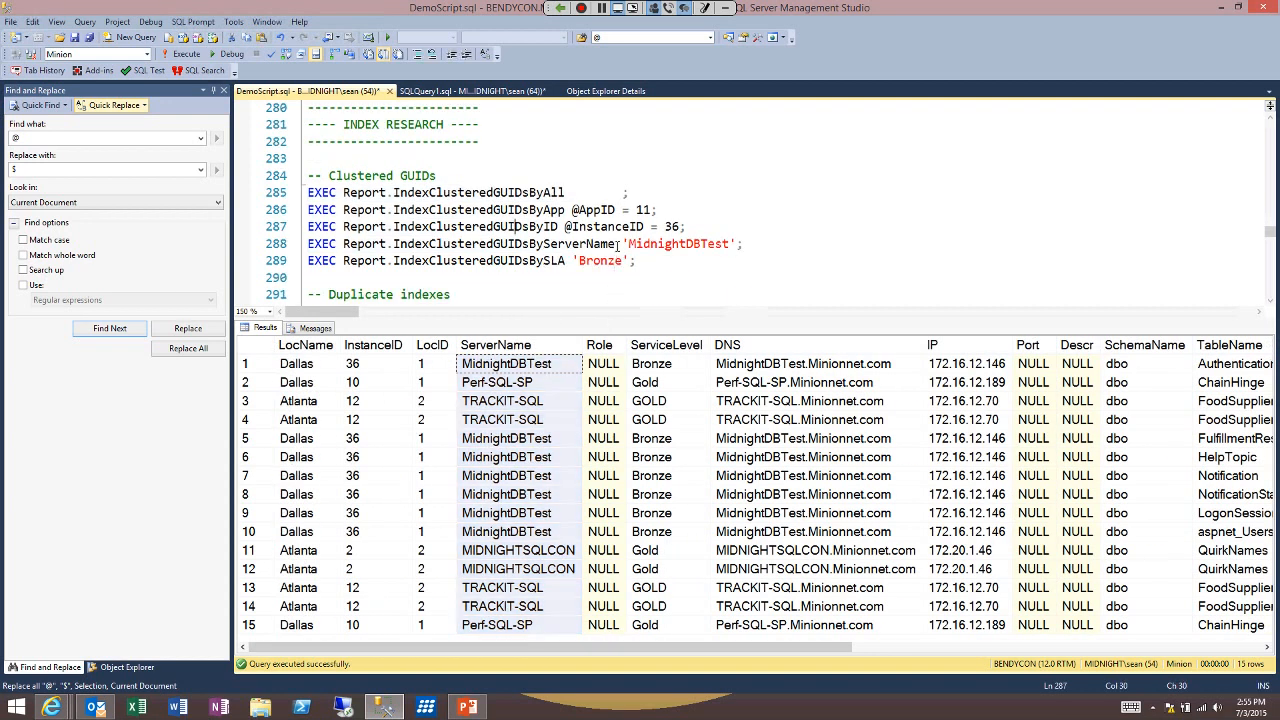
pyautogui.click(527, 210)
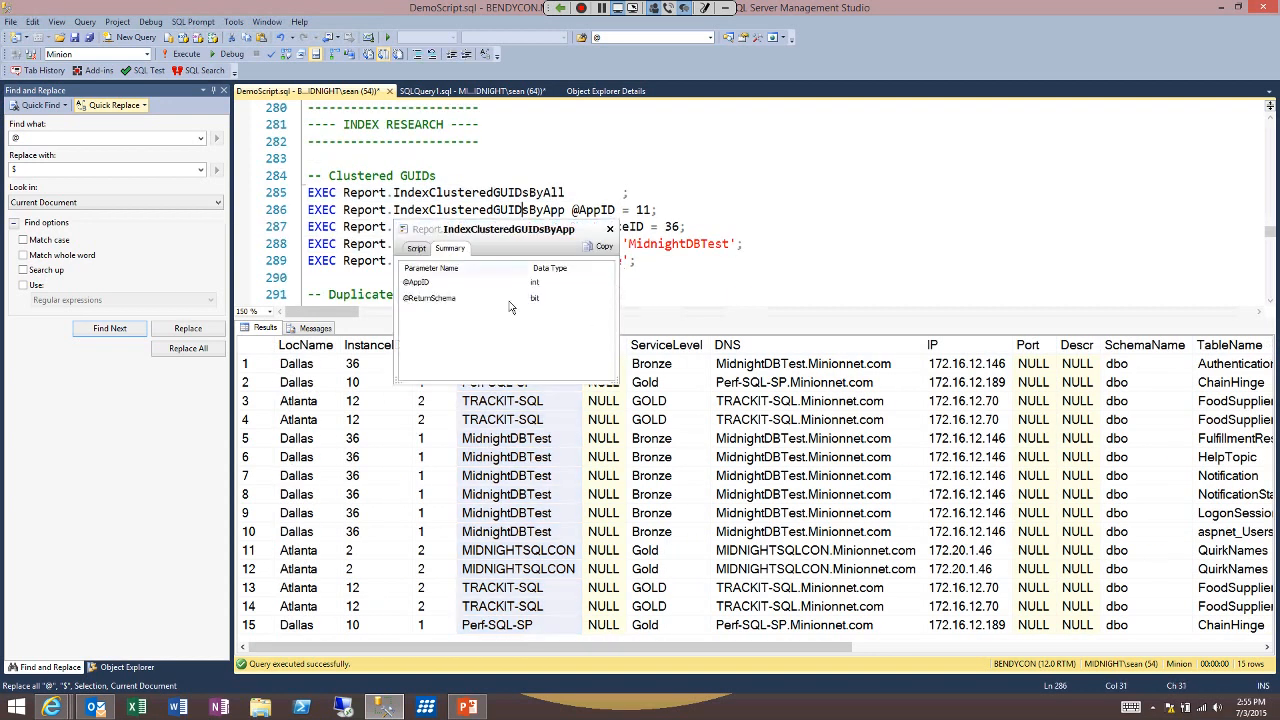
pyautogui.click(351, 261)
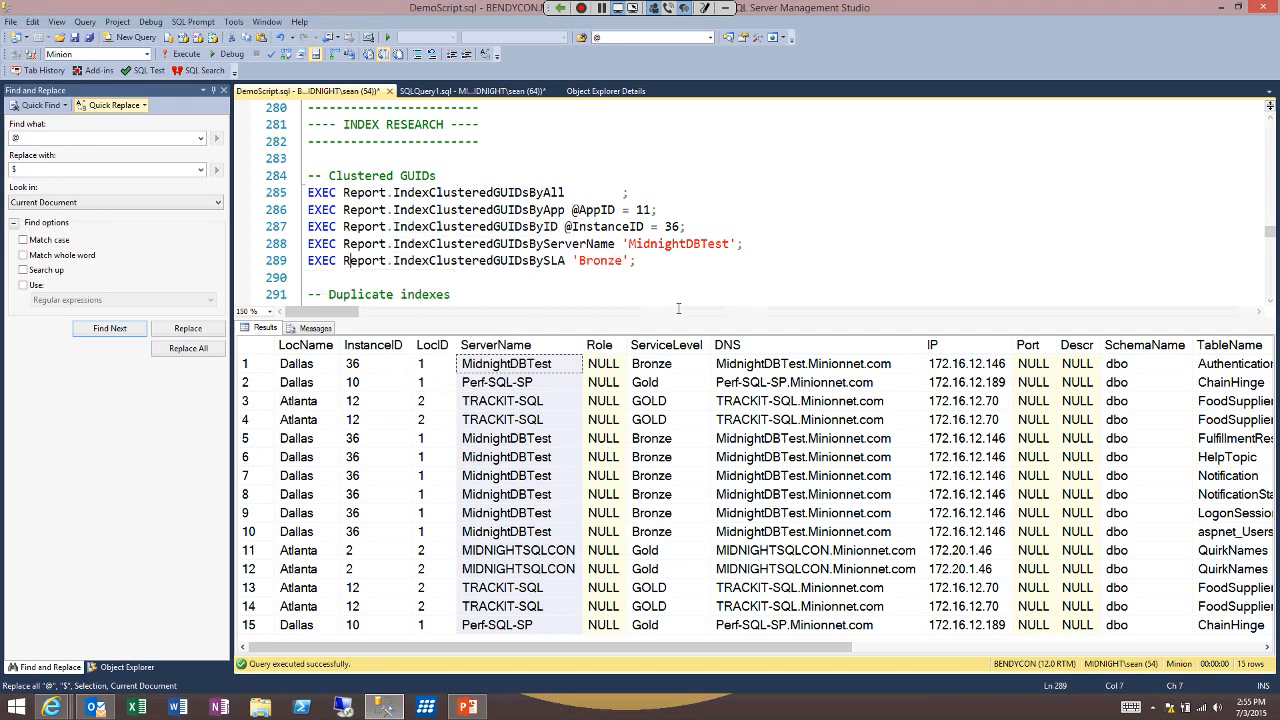
pyautogui.moveTo(566, 261); pyautogui.dragTo(308, 261)
pyautogui.click(480, 261)
pyautogui.hotkey('ctrl', 'r')
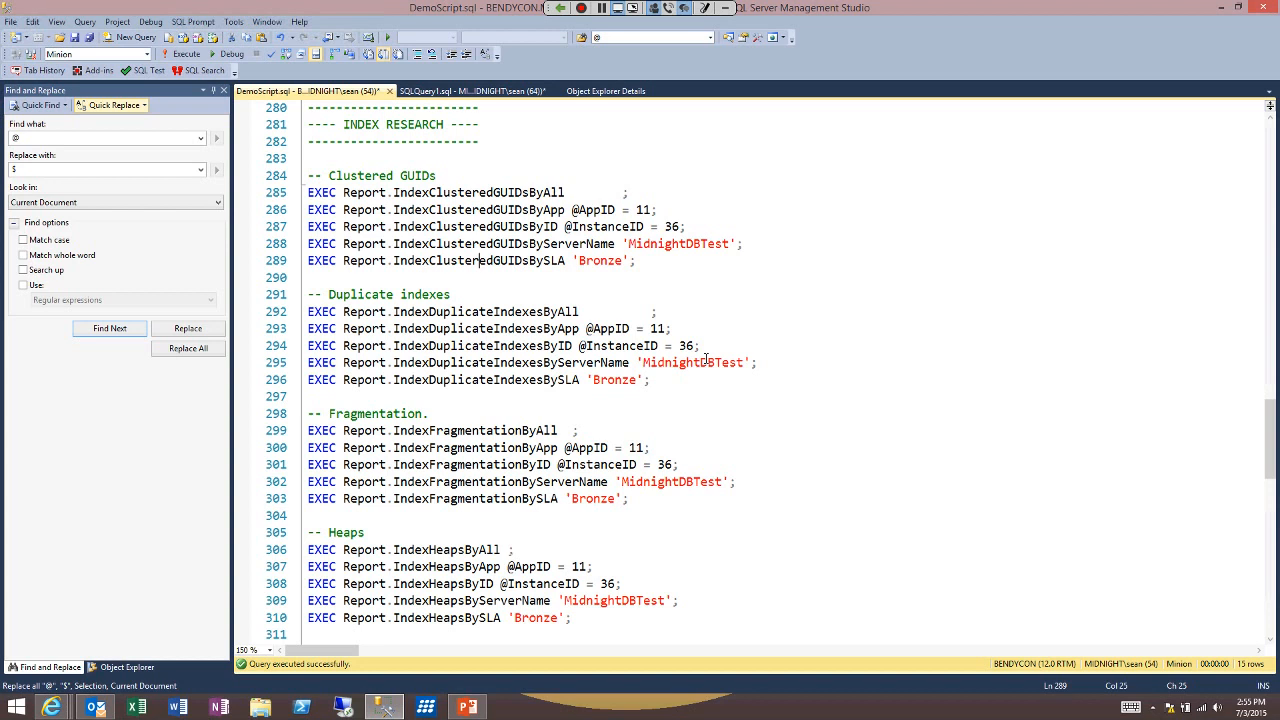
# - Run the IndexDuplicateIndexesByAll report and highlight the first row's IndexName and ExactDuplicate values in turn
pyautogui.moveTo(594, 312); pyautogui.dragTo(308, 312)
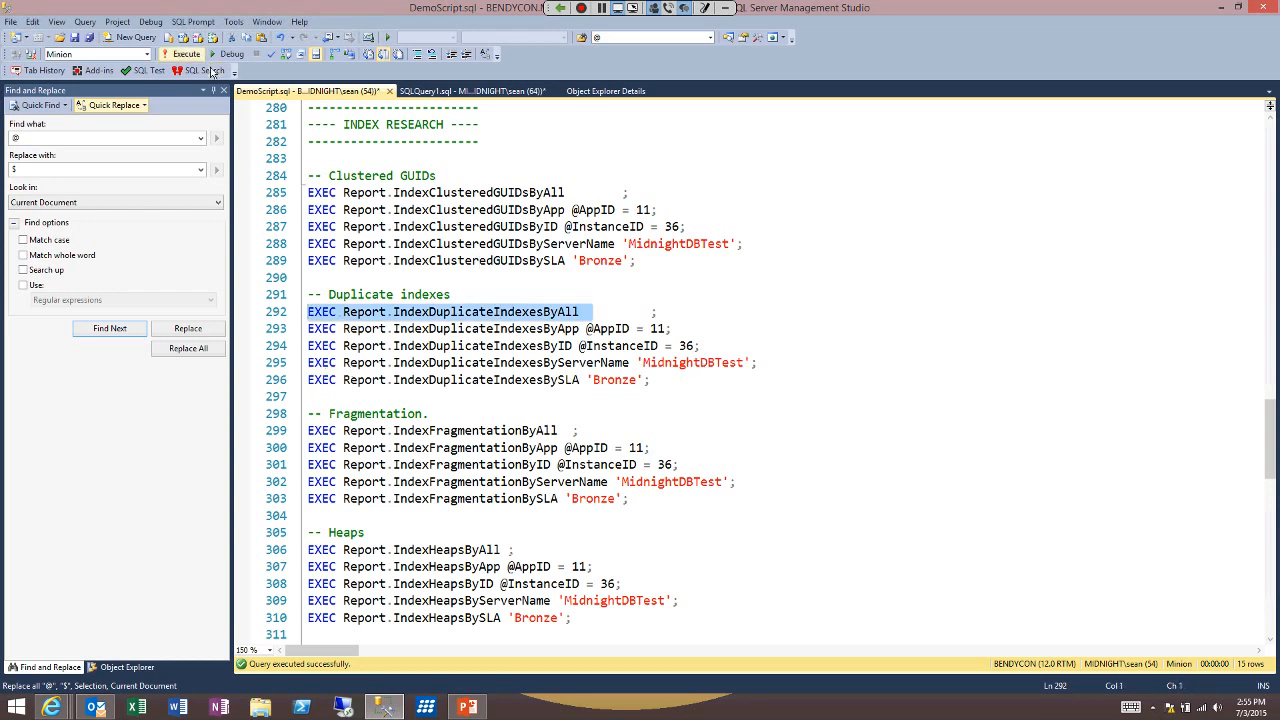
pyautogui.click(186, 55)
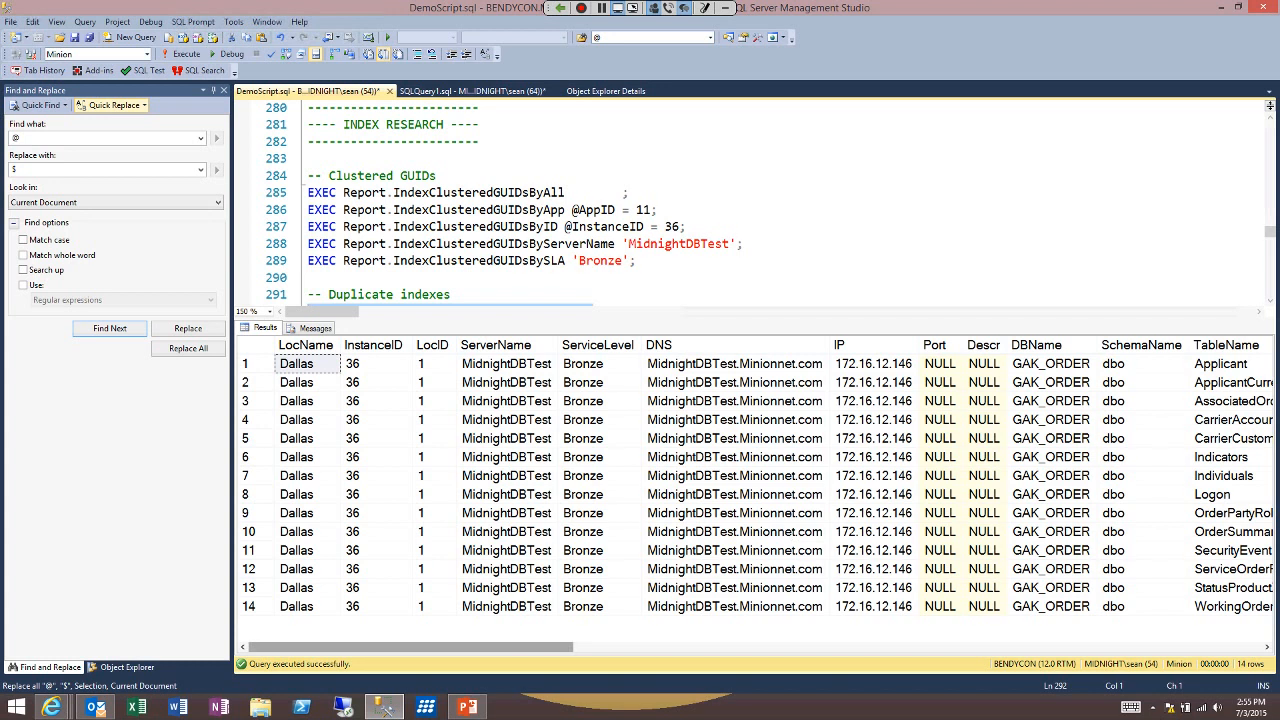
pyautogui.moveTo(411, 647); pyautogui.dragTo(685, 647)
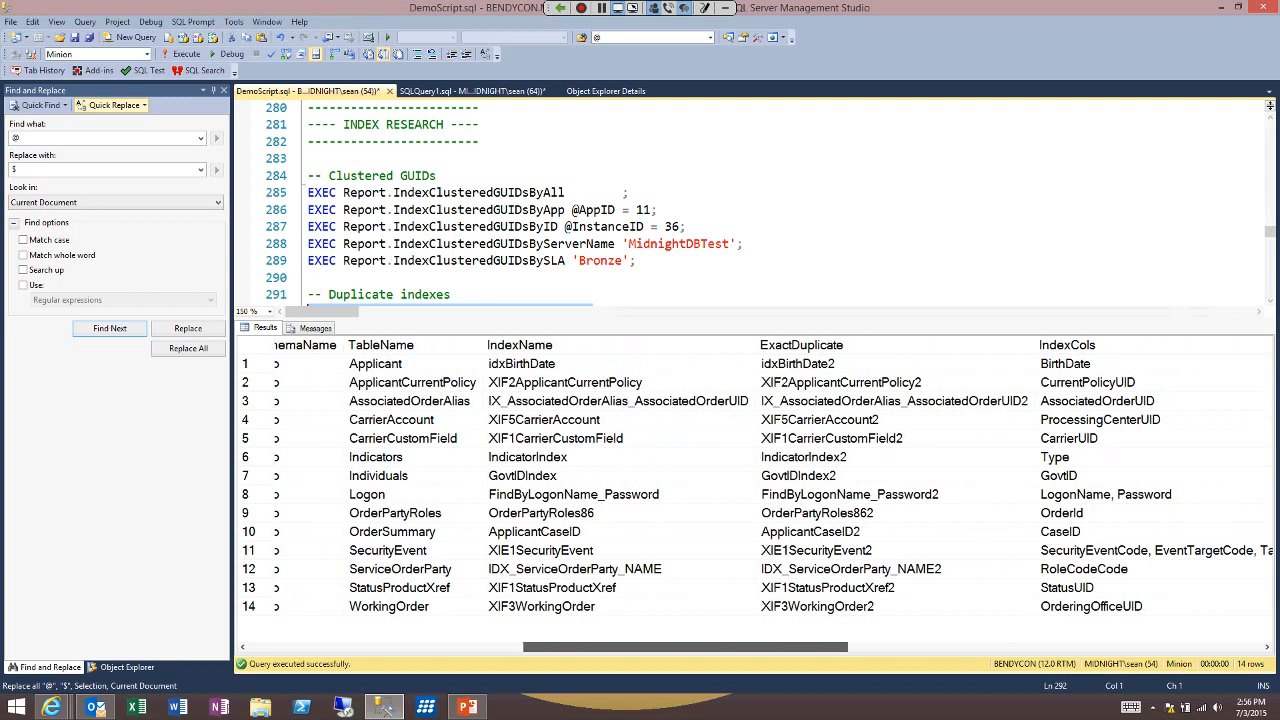
pyautogui.click(655, 365)
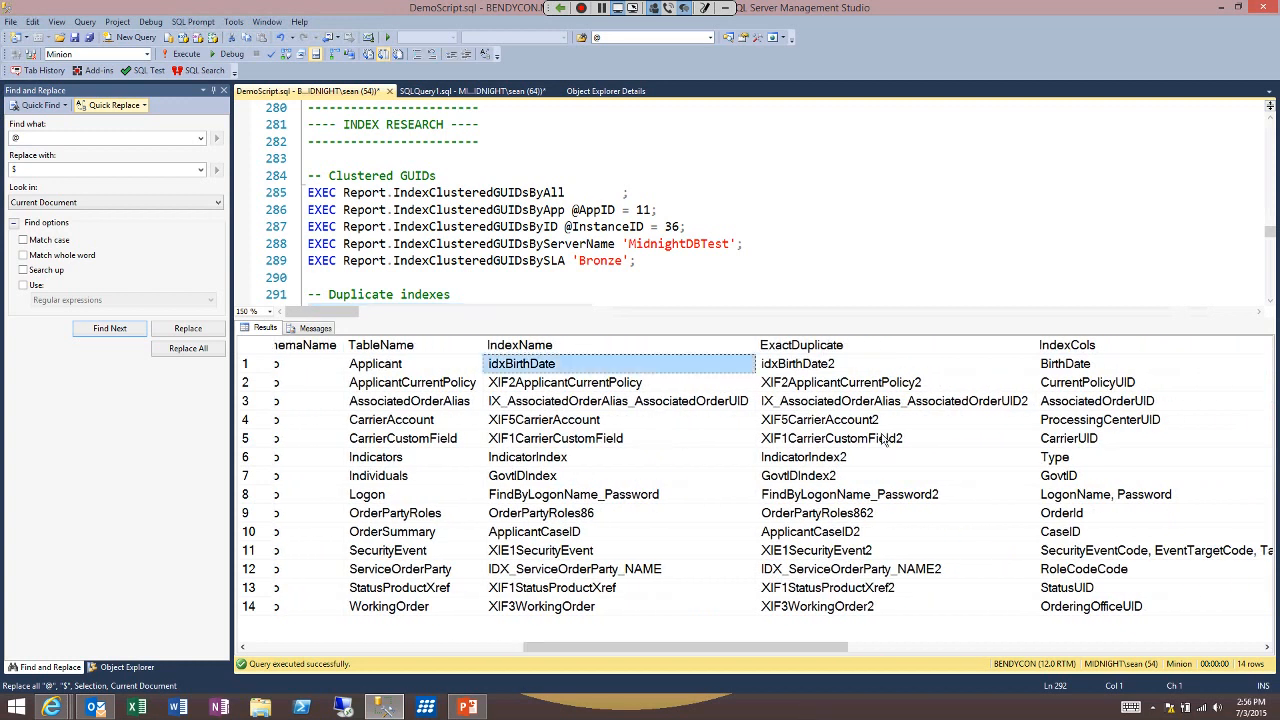
pyautogui.press('Right')
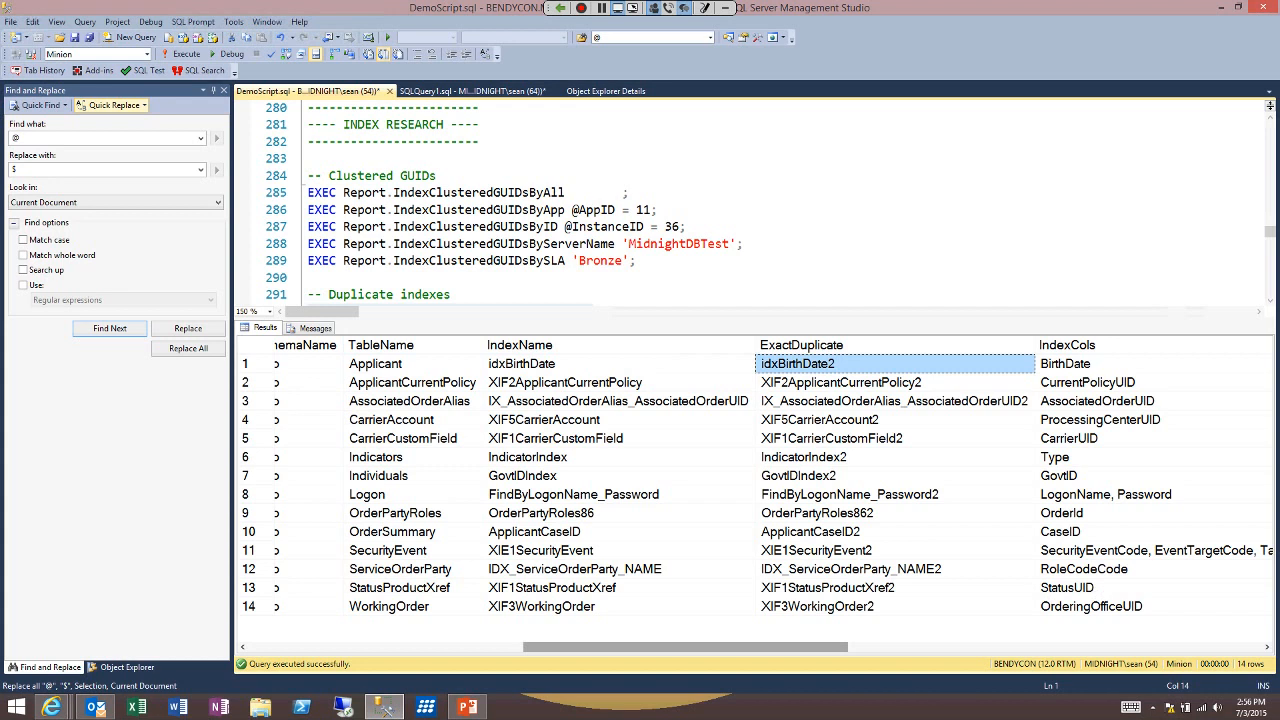
# - Examine the duplicate-index columns through to the DROP INDEX statements, highlighting the DropDuplicate column and finally the ServerName column
pyautogui.moveTo(685, 647); pyautogui.dragTo(852, 647)
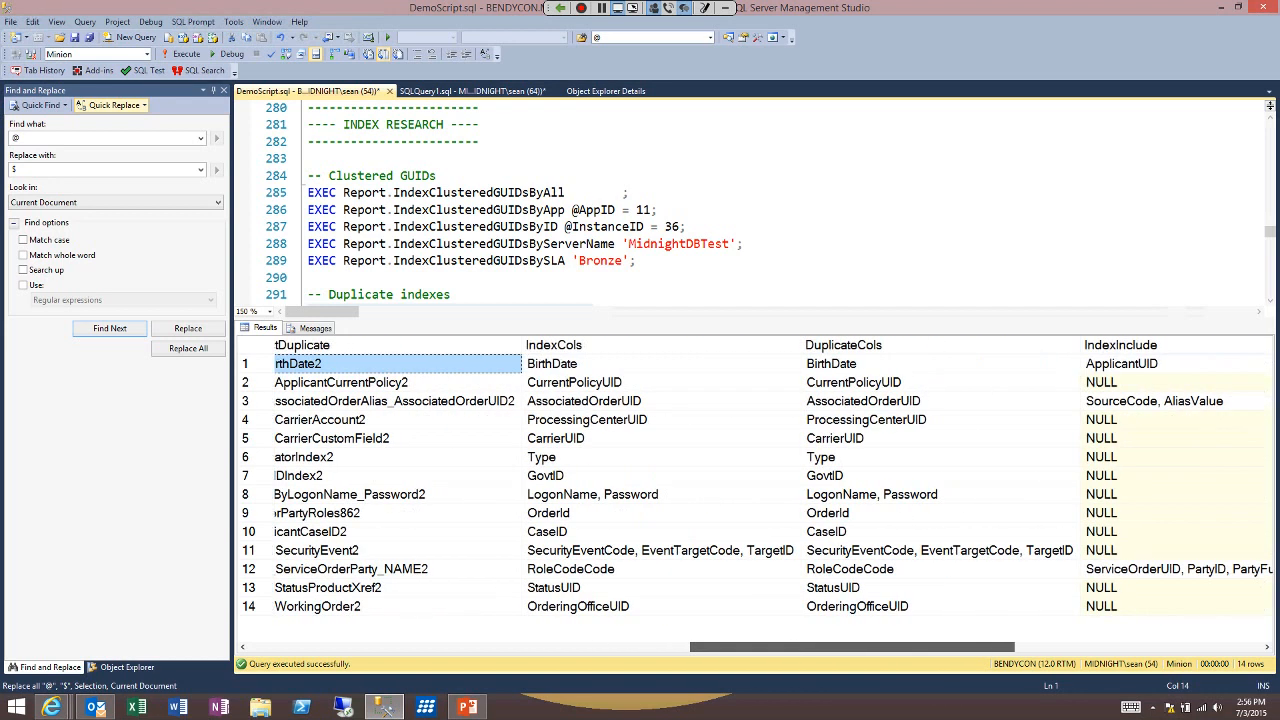
pyautogui.moveTo(852, 647); pyautogui.dragTo(1098, 647)
pyautogui.click(1180, 364)
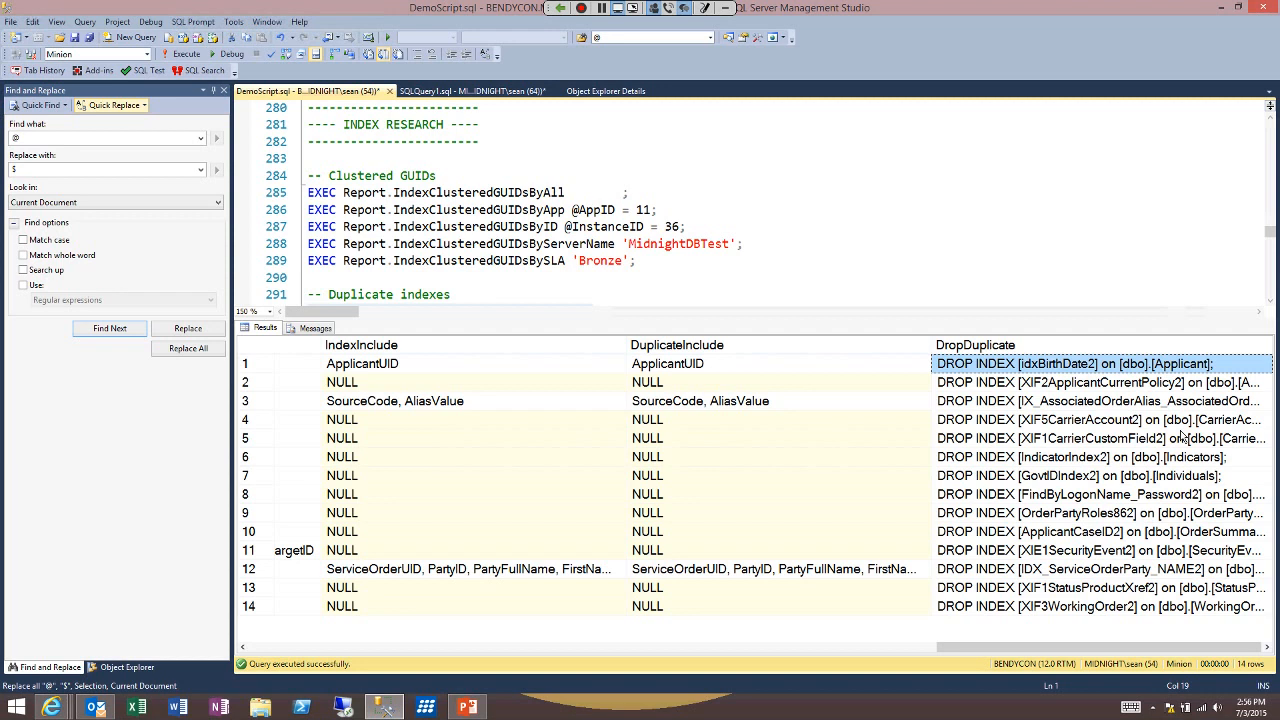
pyautogui.click(1182, 347)
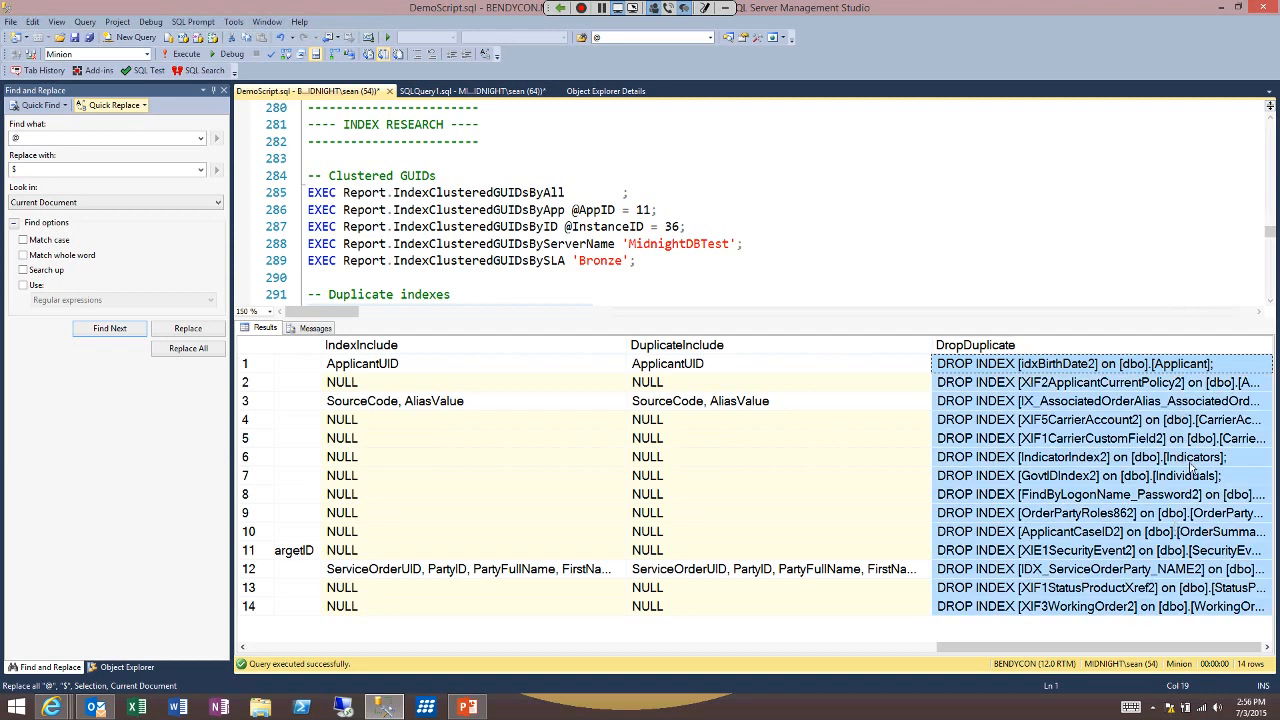
pyautogui.press('Down')
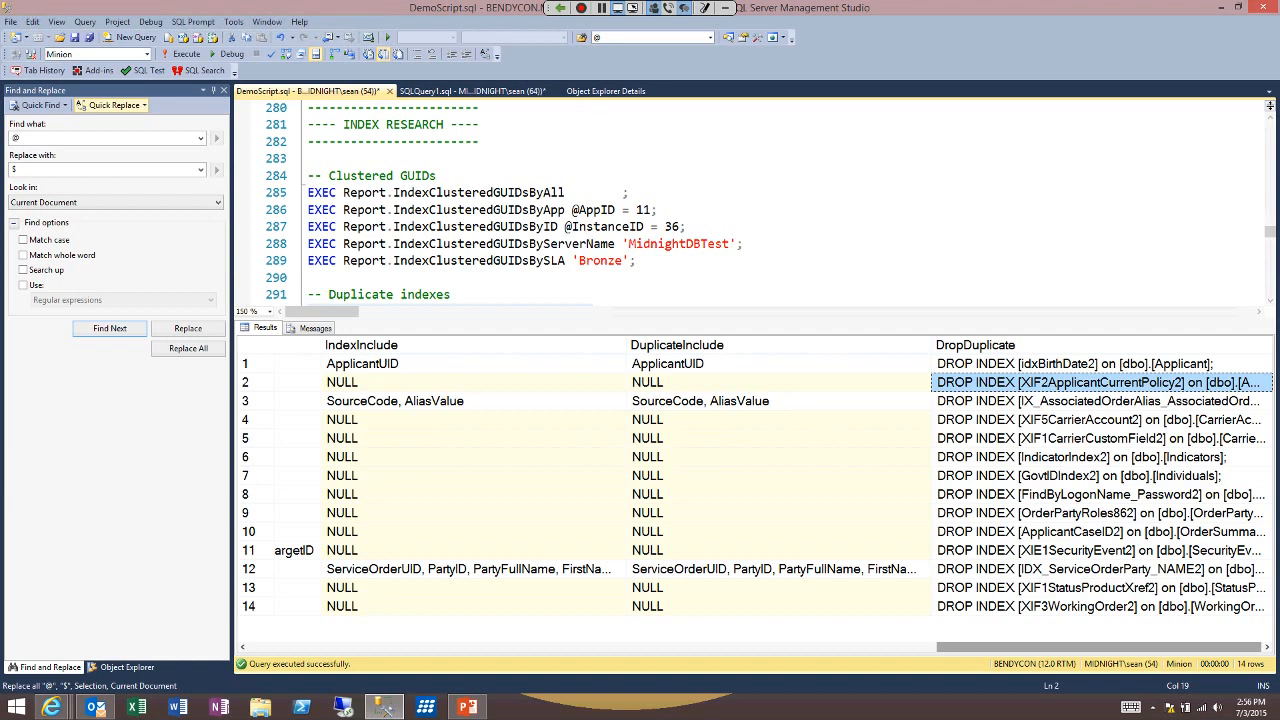
pyautogui.moveTo(1100, 647); pyautogui.dragTo(411, 647)
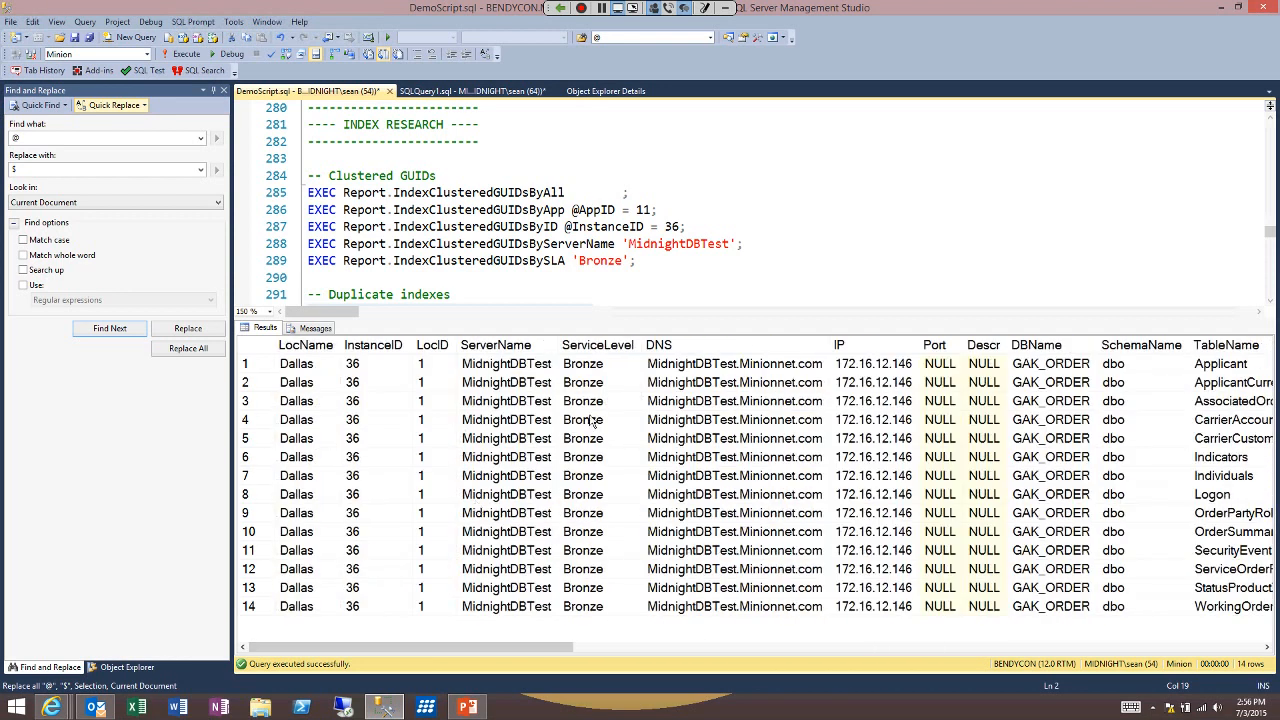
pyautogui.click(495, 345)
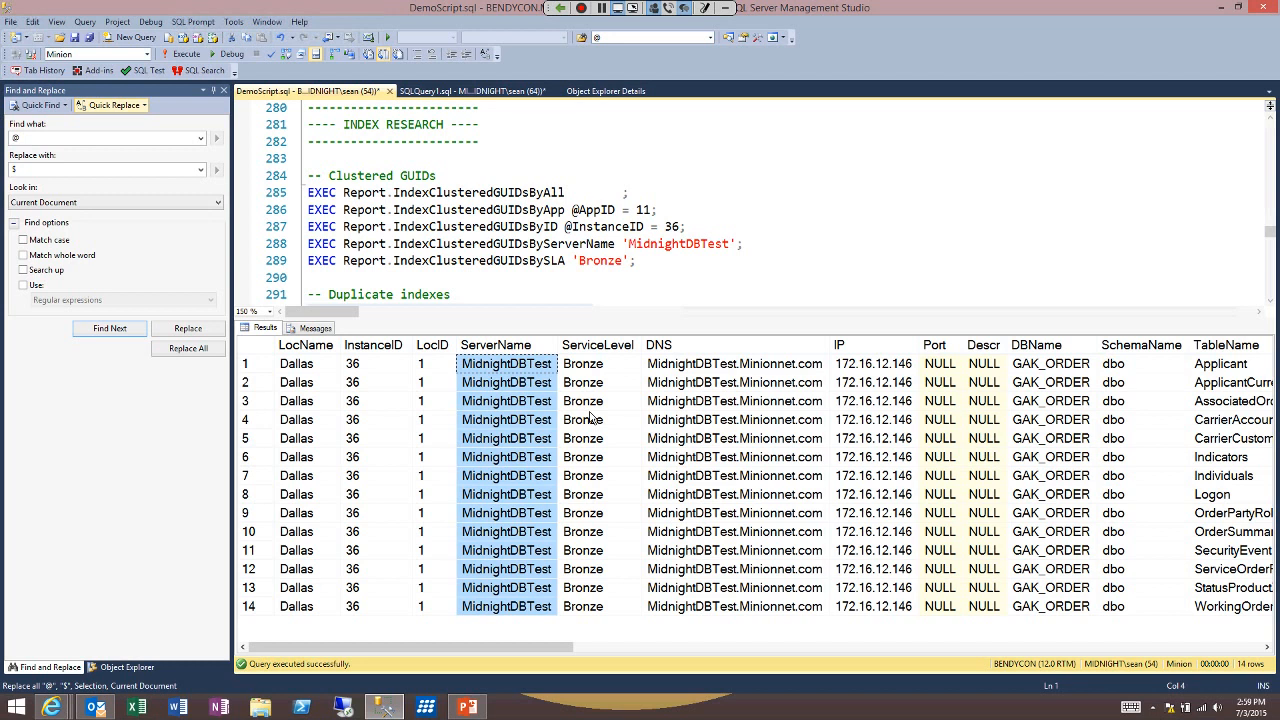
# - Hide the duplicate-index results and run the IndexFragmentationByAll report from line 299
pyautogui.hotkey('ctrl', 'r')
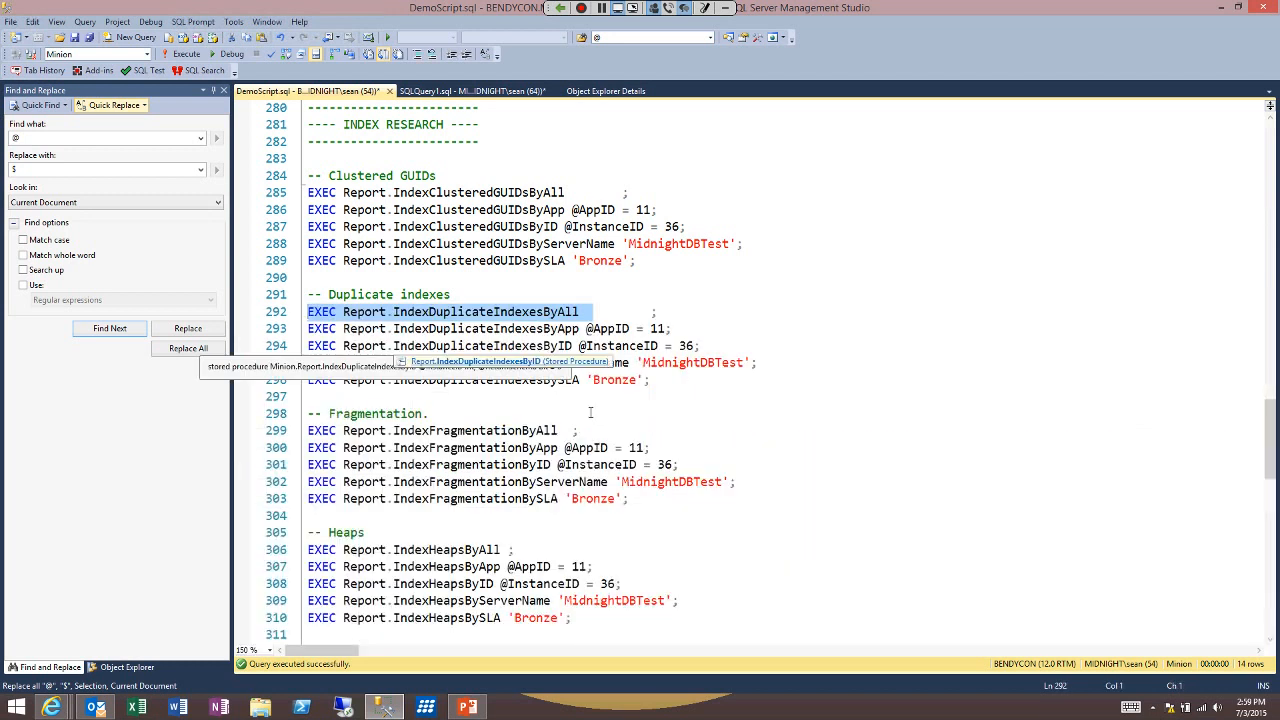
pyautogui.press('Down')
pyautogui.press('Down')
pyautogui.press('Down')
pyautogui.press('Down')
pyautogui.press('Down')
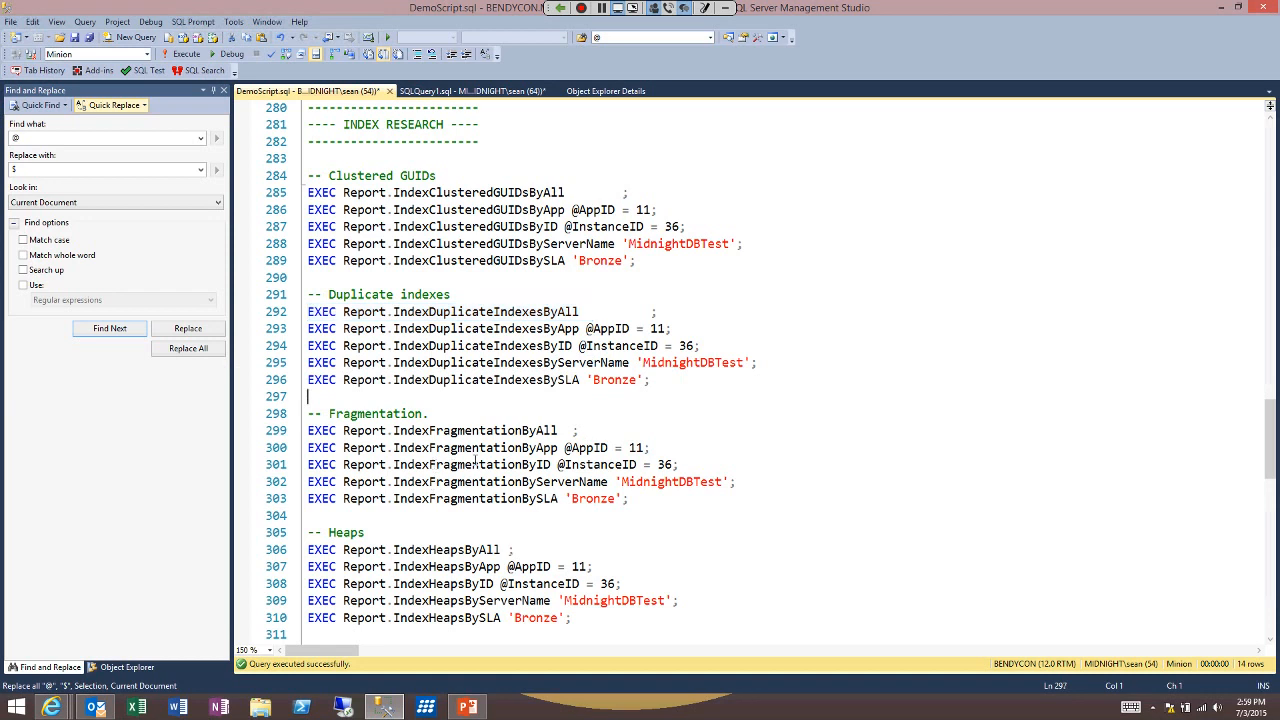
pyautogui.scroll(-4, 474, 460)
pyautogui.scroll(-1, 474, 460)
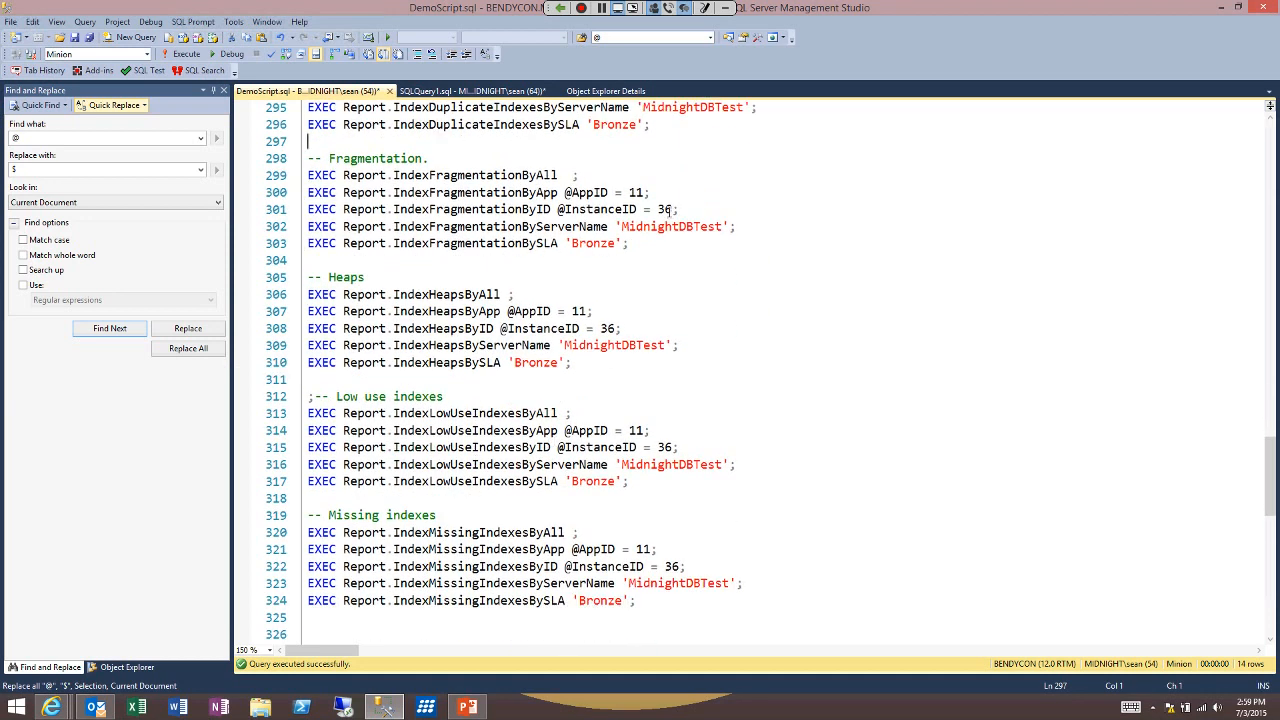
pyautogui.moveTo(565, 175); pyautogui.dragTo(307, 175)
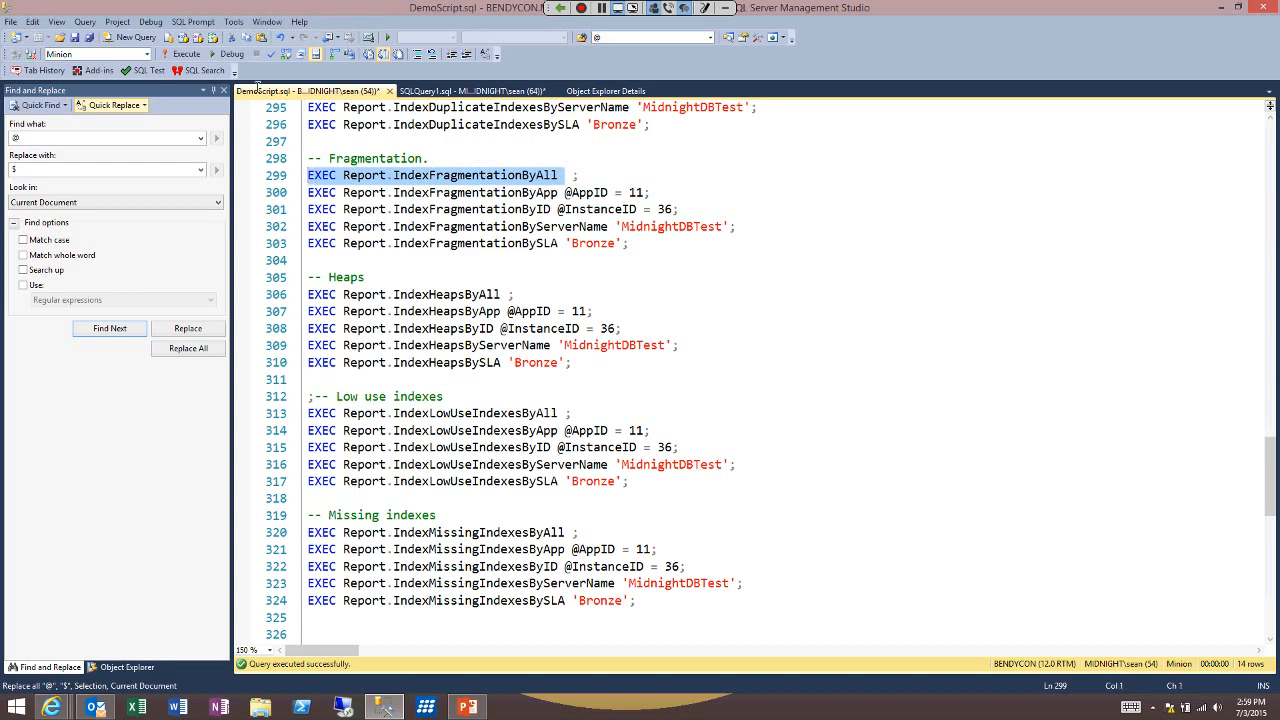
pyautogui.press('F5')
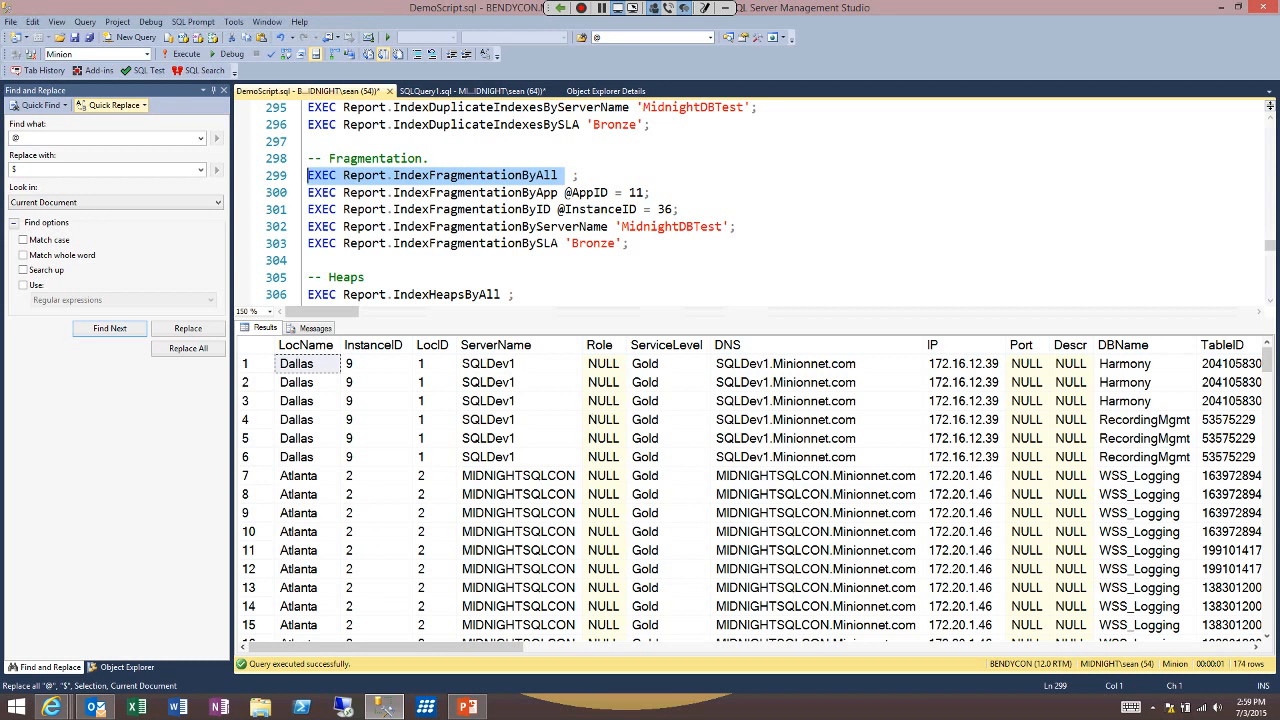
# - Highlight the FragLevel and PostFragLevel columns alternately to compare fragmentation before and after maintenance
pyautogui.moveTo(480, 646); pyautogui.dragTo(897, 647)
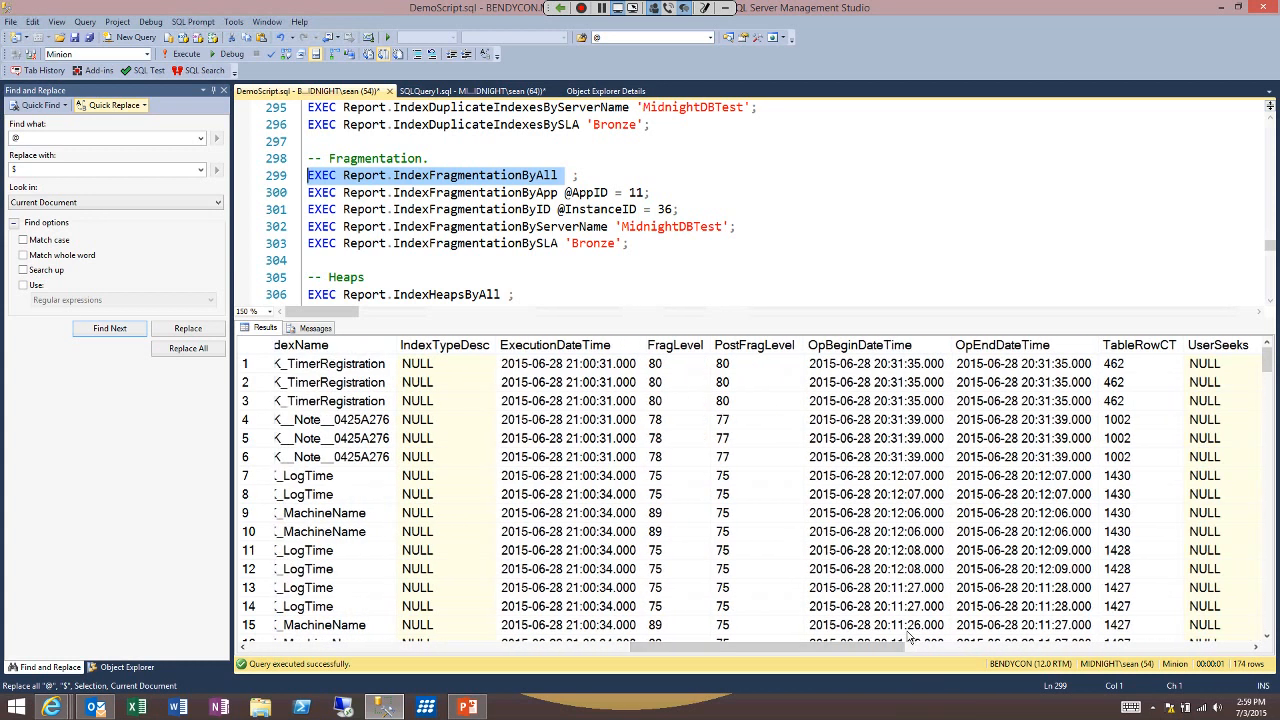
pyautogui.click(676, 345)
pyautogui.click(730, 345)
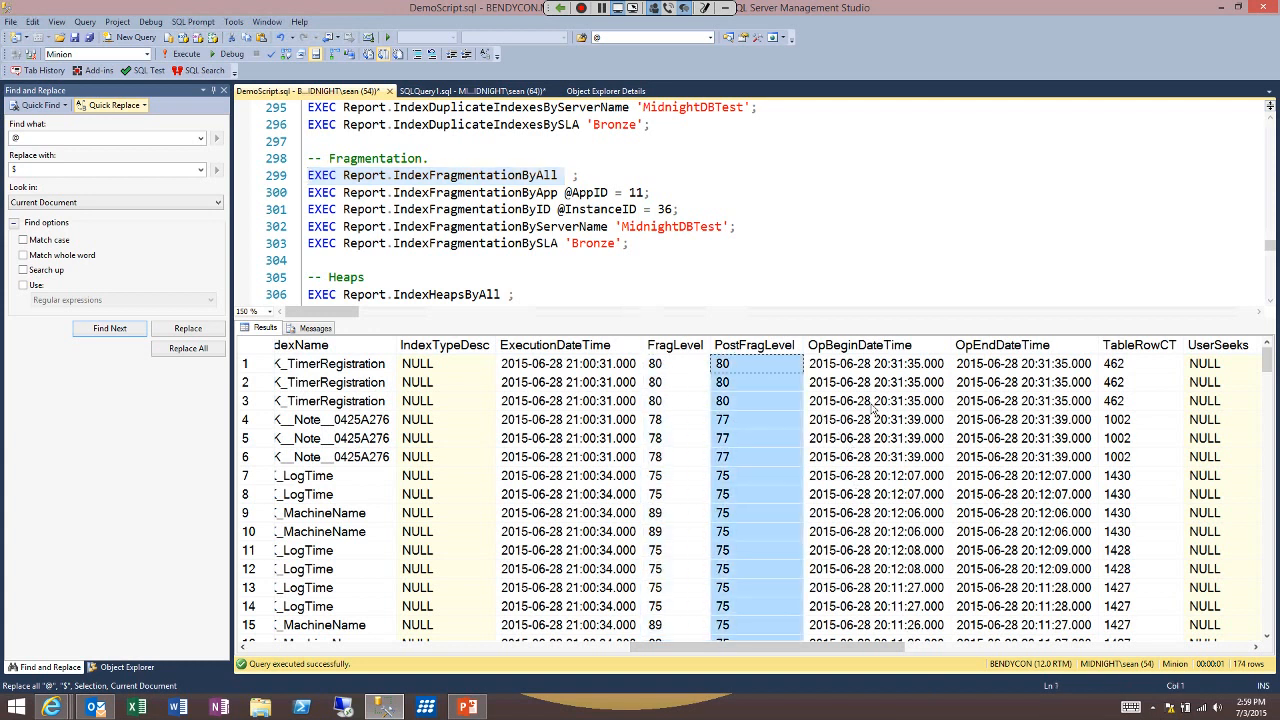
pyautogui.click(677, 345)
pyautogui.click(733, 345)
pyautogui.click(676, 345)
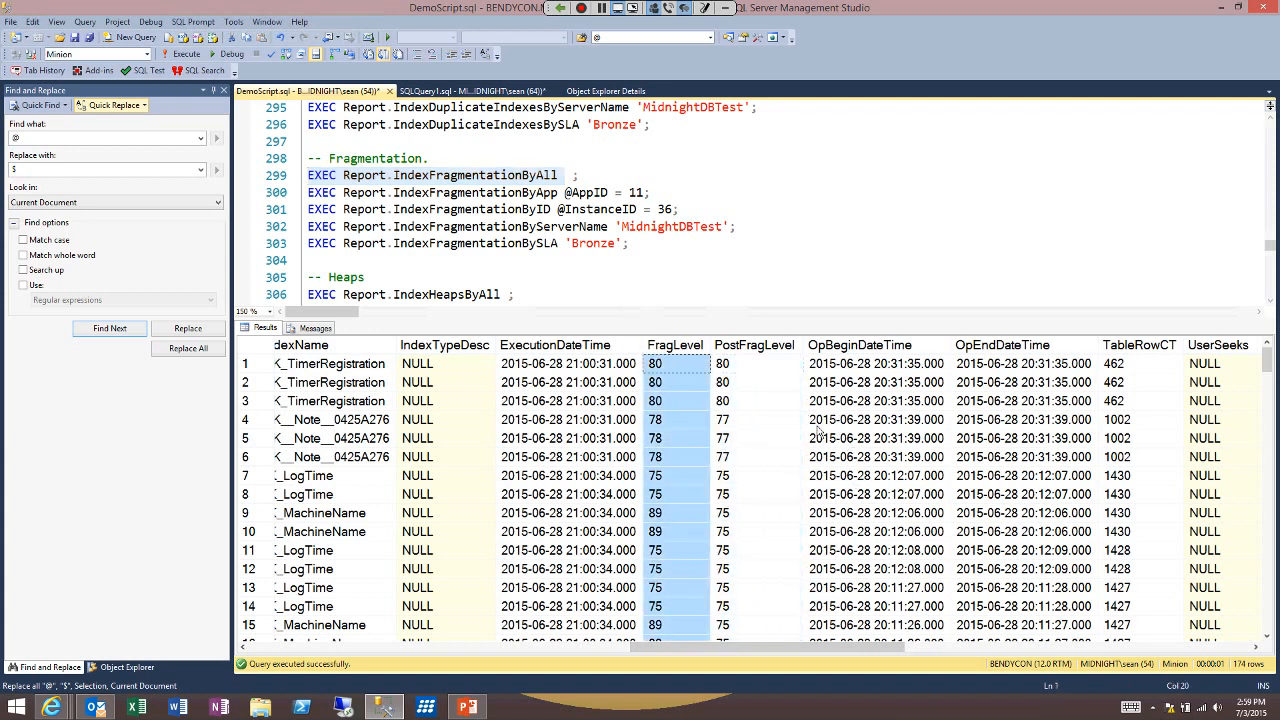
# - Compare the first row's FragLevel and PostFragLevel values and move along the row to its TableRowCT value
pyautogui.click(676, 362)
pyautogui.click(733, 362)
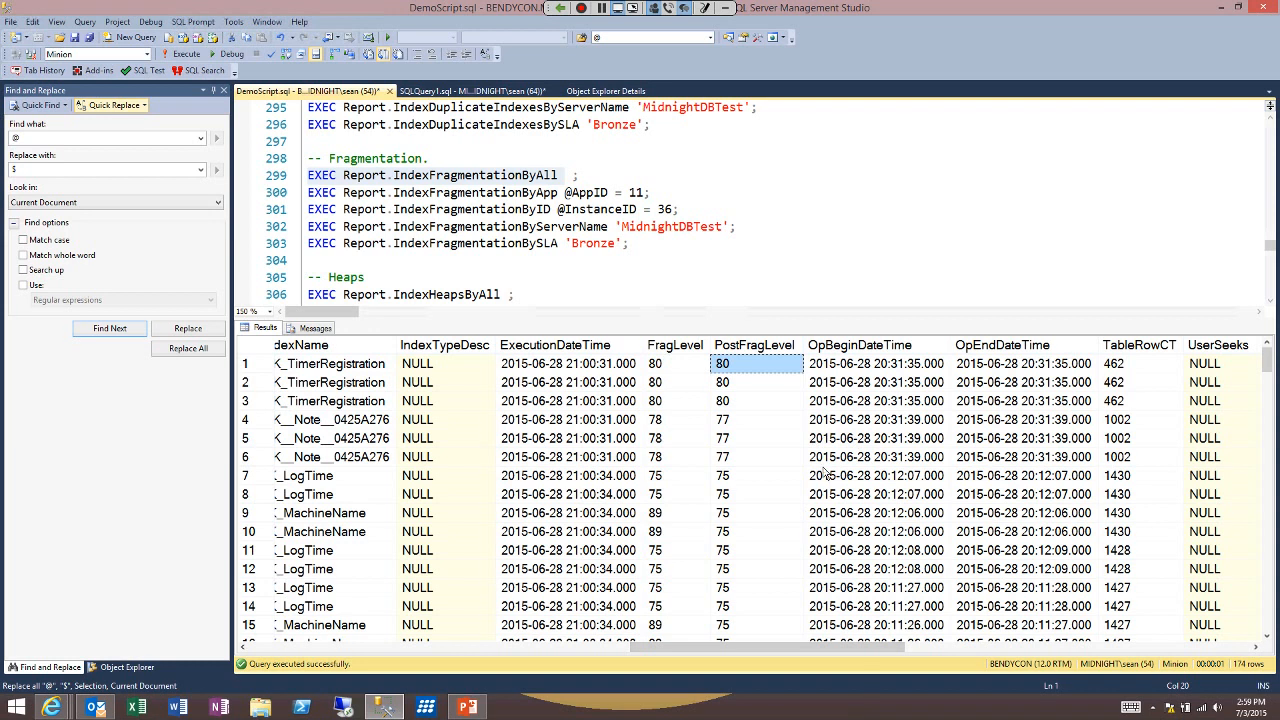
pyautogui.press('Left')
pyautogui.press('Right')
pyautogui.press('Left')
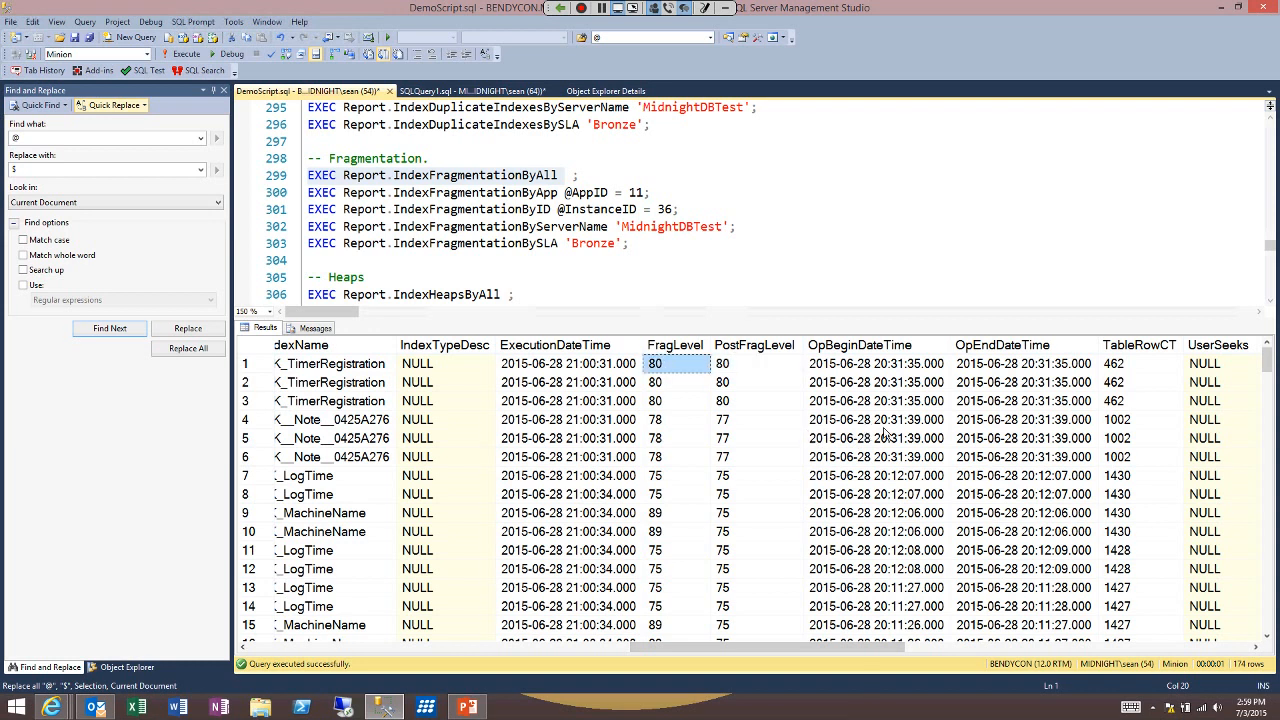
pyautogui.press('Right')
pyautogui.press('Right')
pyautogui.press('Right')
pyautogui.press('Right')
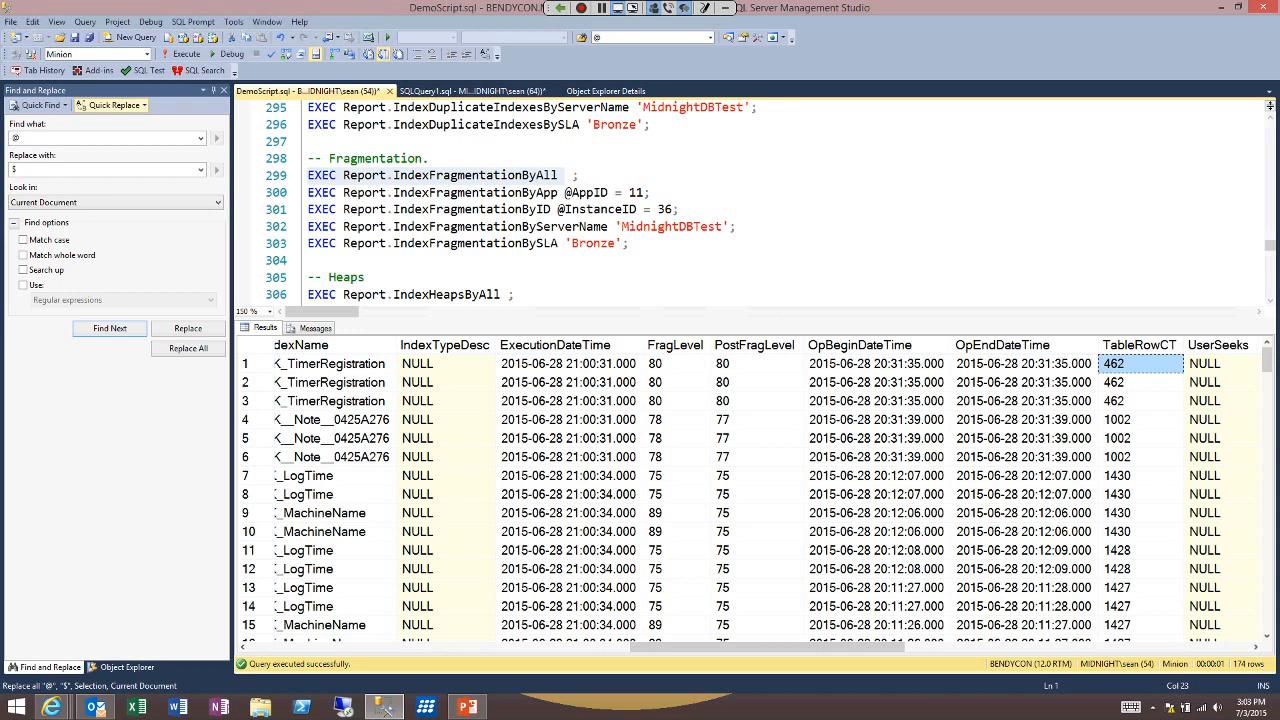
# - Hide the fragmentation results, highlight the IndexHeapsByAll call and bring the low use and missing indexes sections into view
pyautogui.hotkey('shift', 'Home')
pyautogui.hotkey('ctrl', 'r')
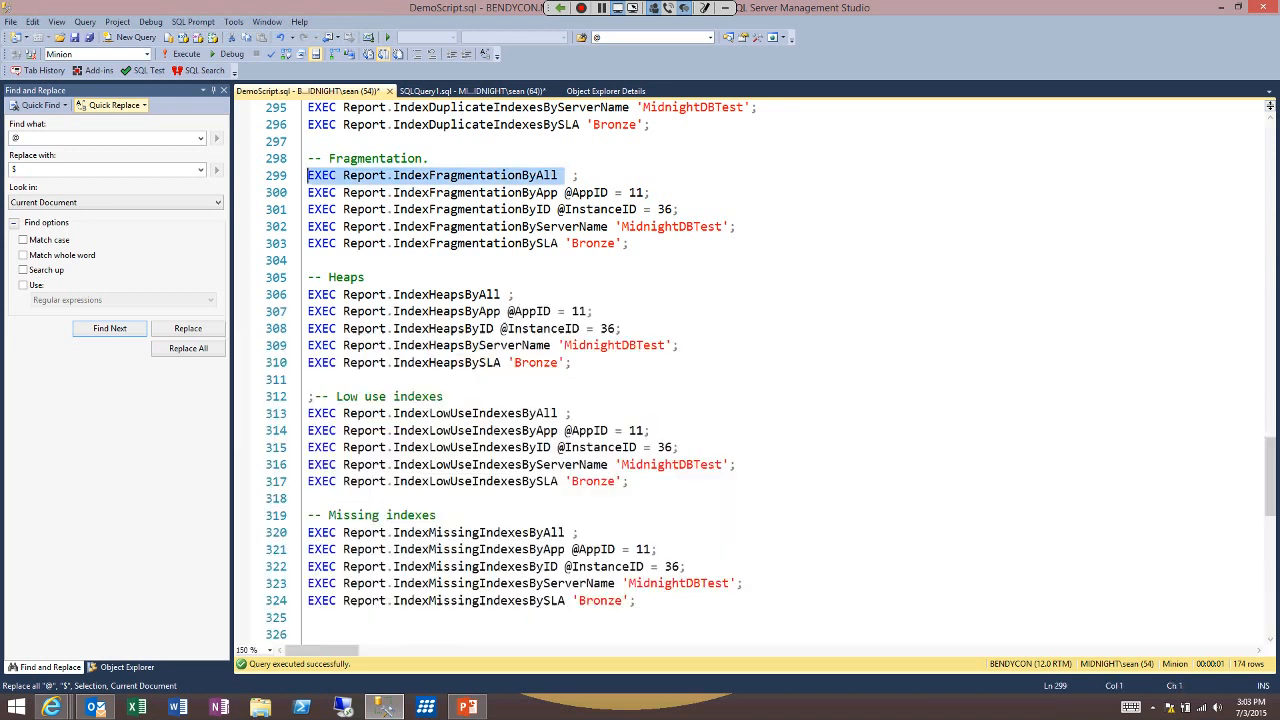
pyautogui.click(520, 380)
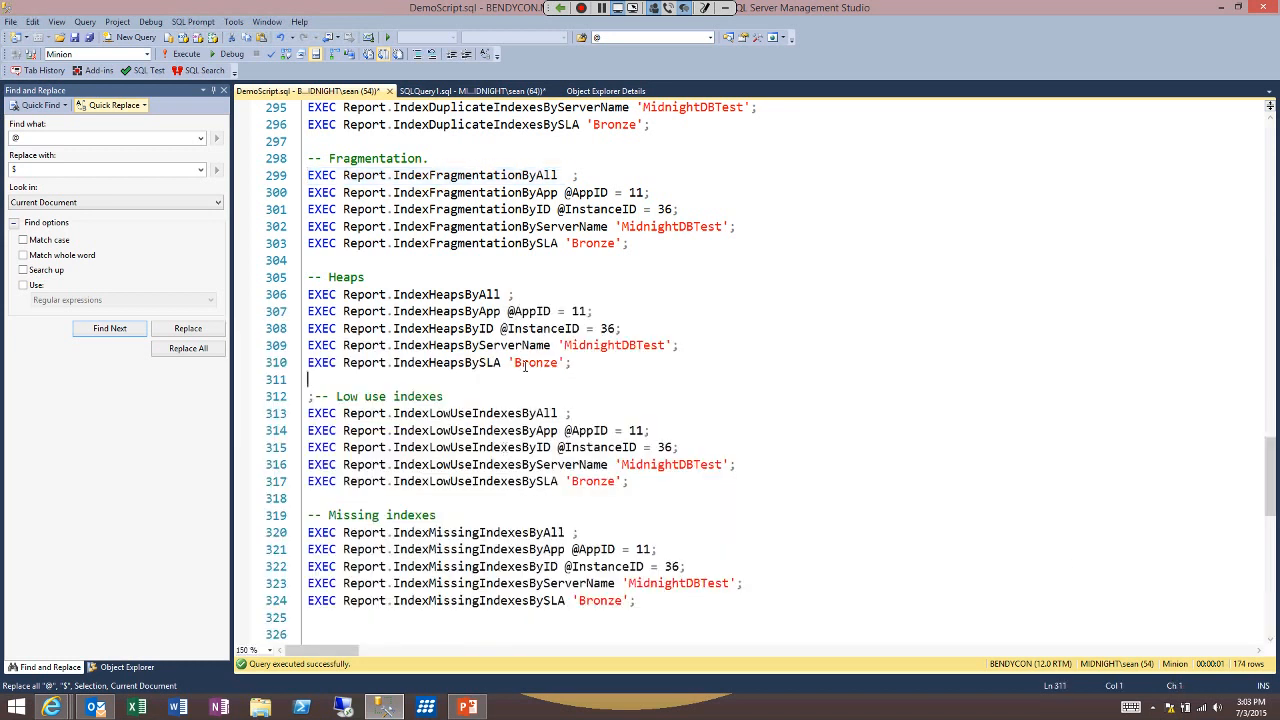
pyautogui.click(522, 295)
pyautogui.hotkey('shift', 'Home')
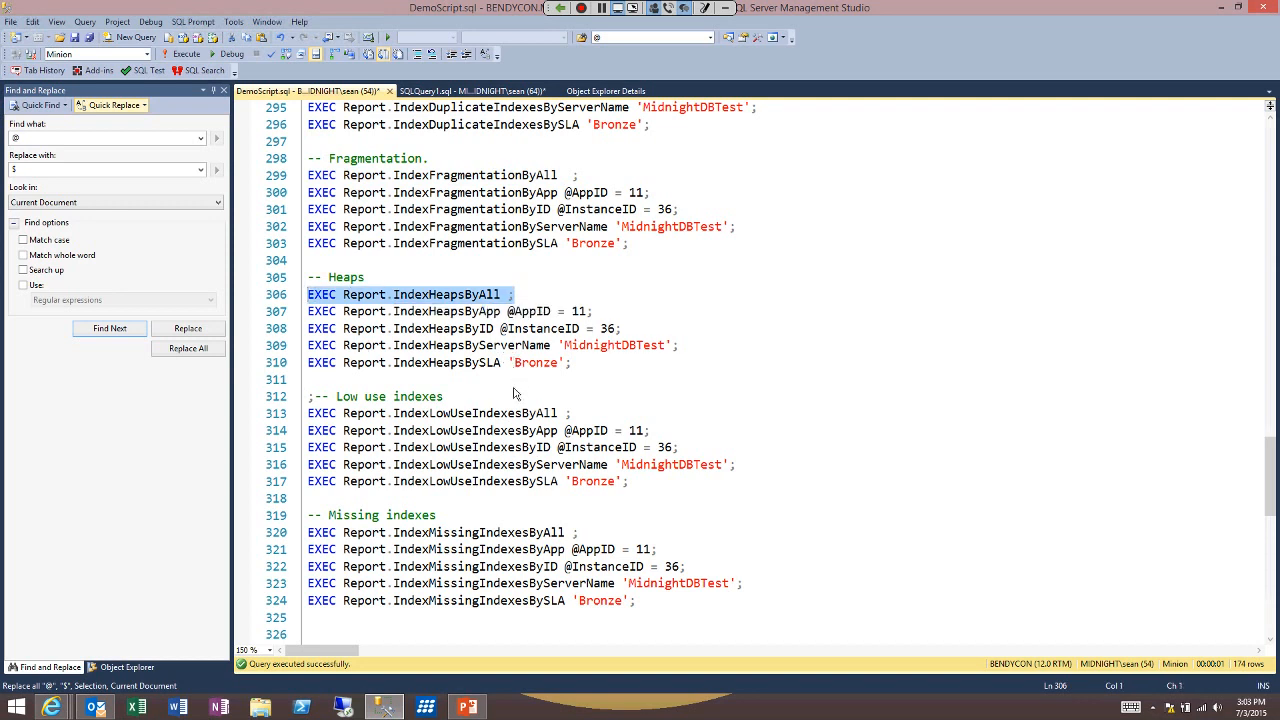
pyautogui.click(436, 329)
pyautogui.scroll(-3, 516, 388)
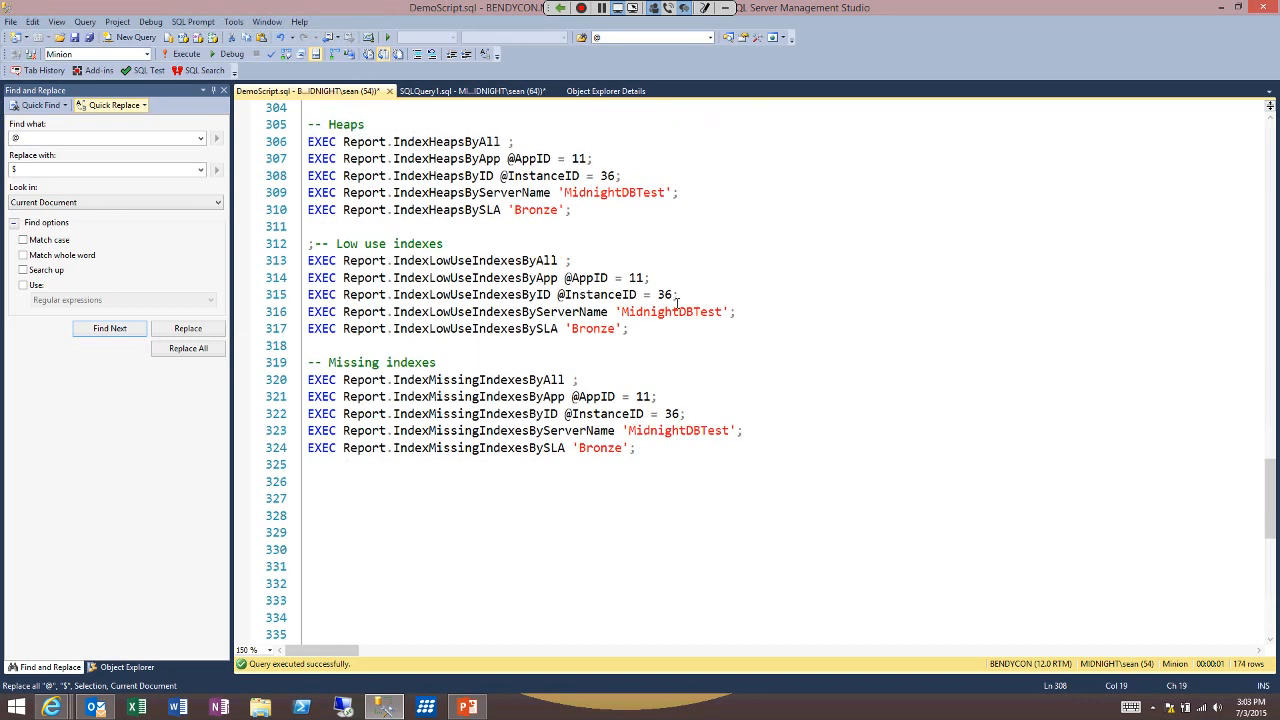
# - Run the IndexLowUseIndexesByAll report from line 313 and bring its usage and DropIndex columns into view
pyautogui.moveTo(572, 260); pyautogui.dragTo(306, 257)
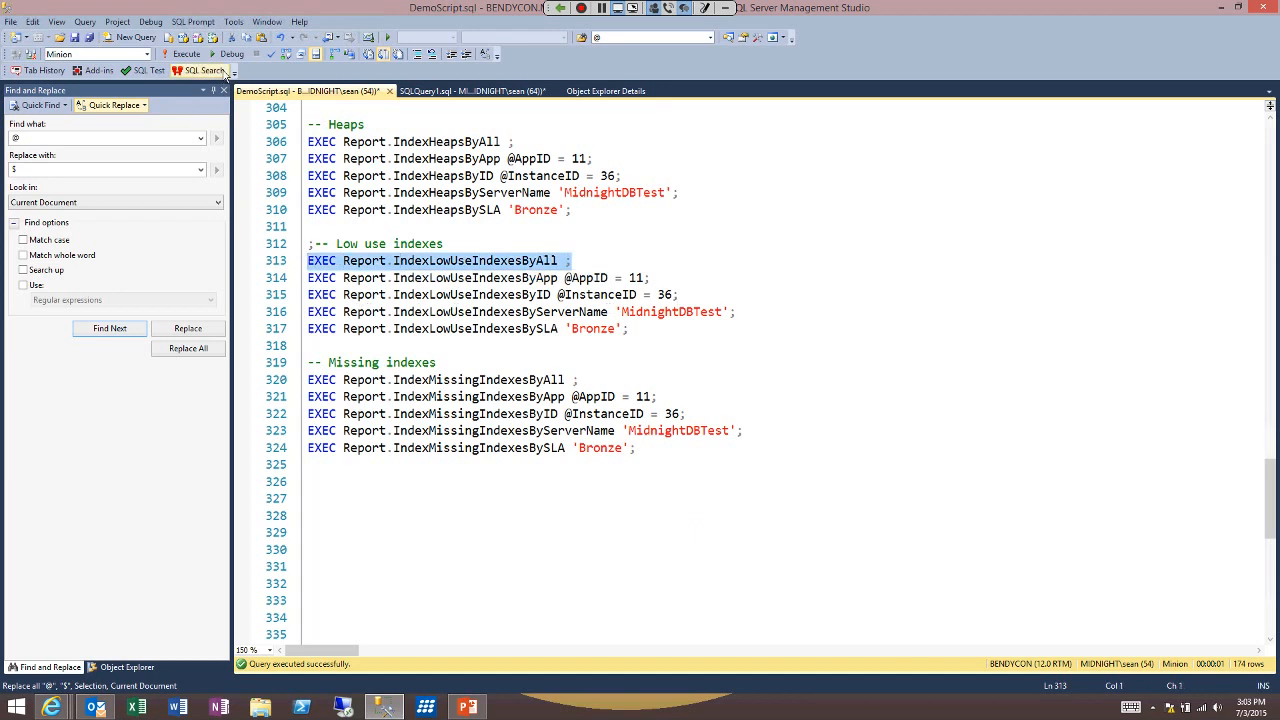
pyautogui.press('F5')
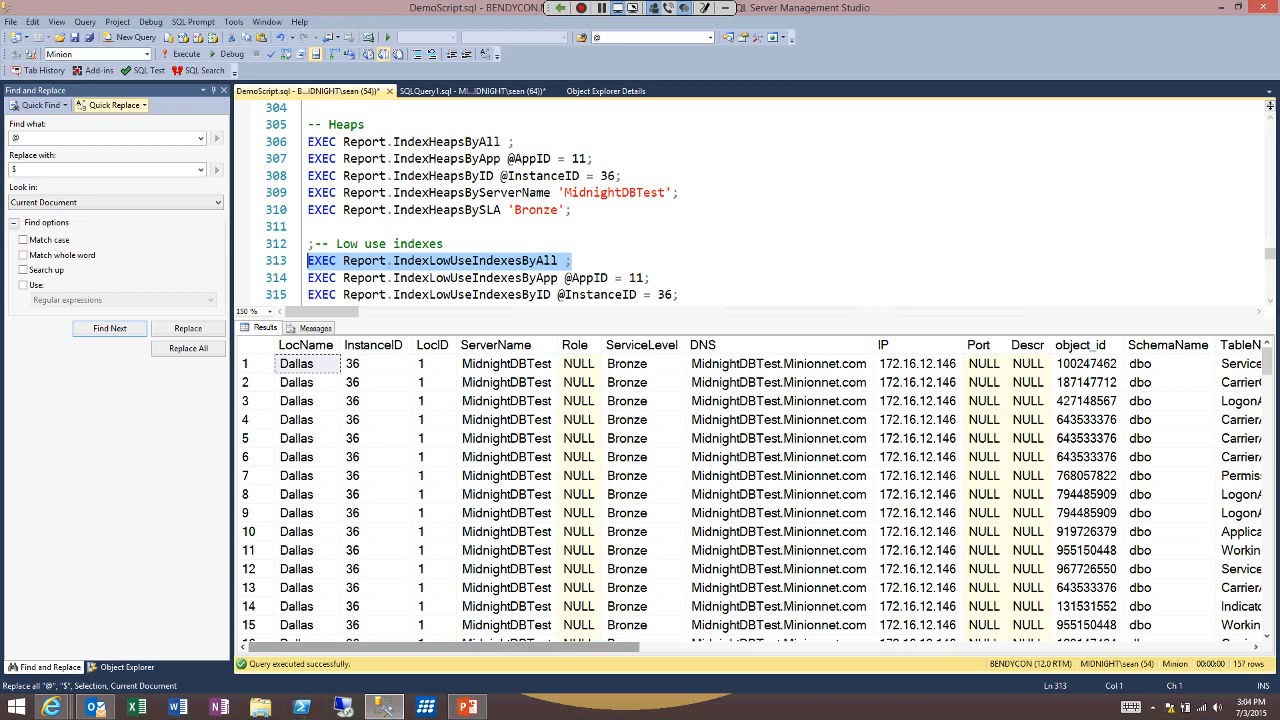
pyautogui.moveTo(444, 647); pyautogui.dragTo(1055, 647)
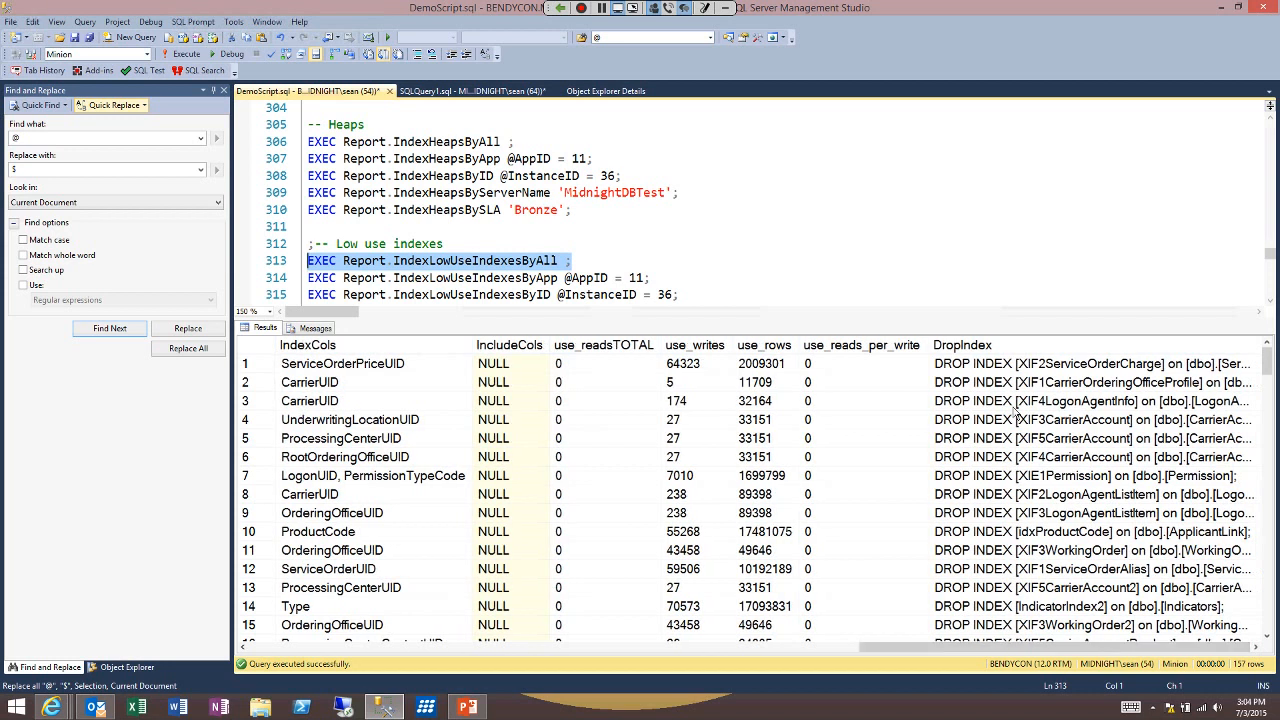
# - Compare the use_readsTOTAL, use_writes and use_reads_per_write columns by highlighting them, and highlight the DropIndex statements
pyautogui.click(603, 345)
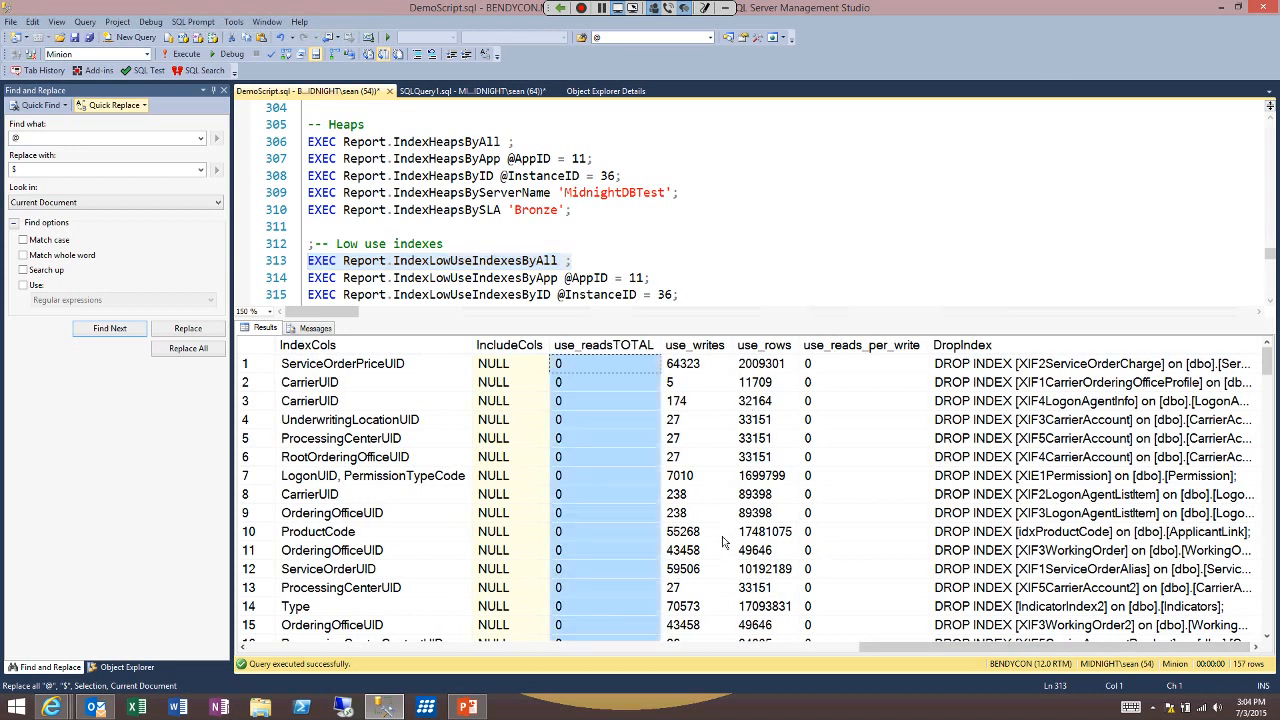
pyautogui.press('Right')
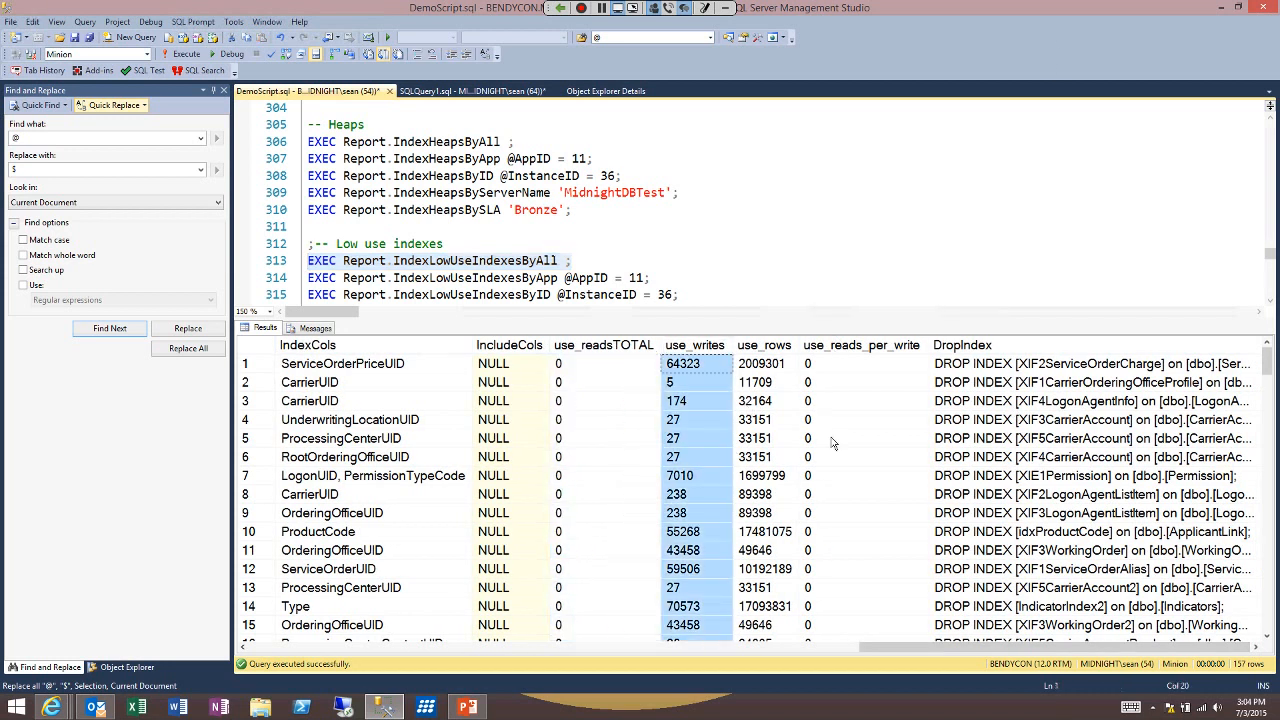
pyautogui.press('Left')
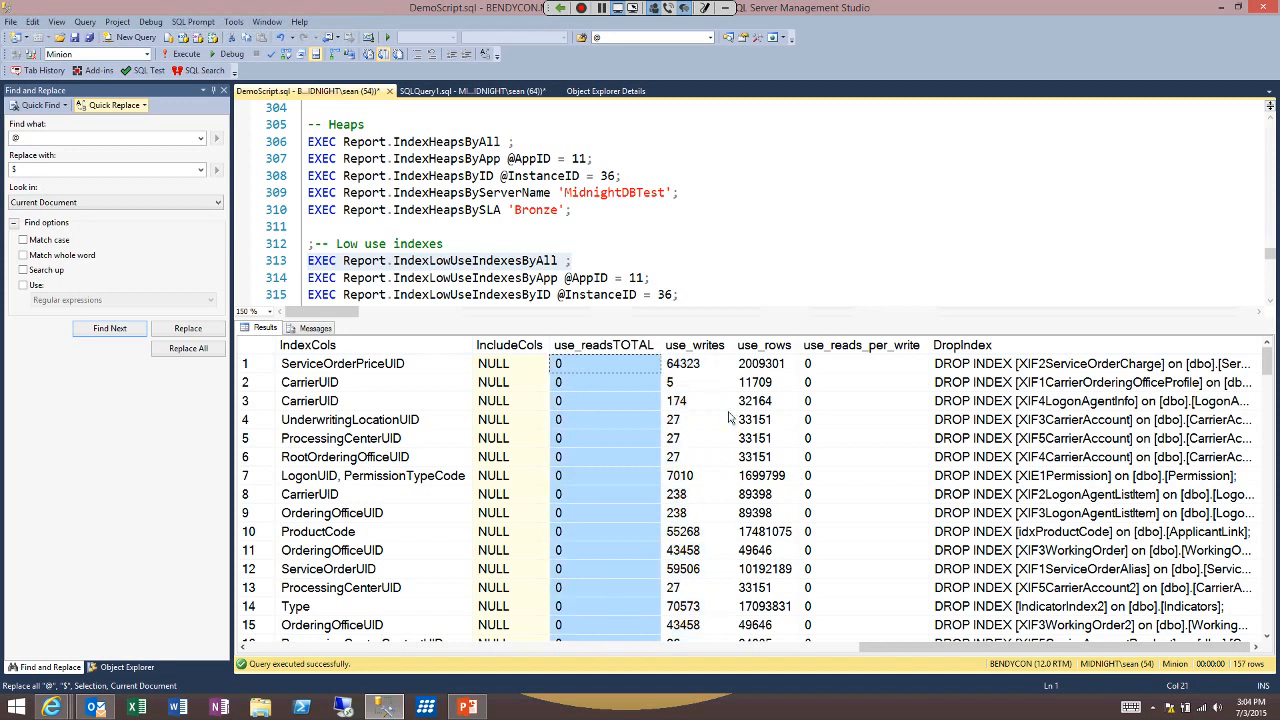
pyautogui.press('Right')
pyautogui.press('Right')
pyautogui.press('Right')
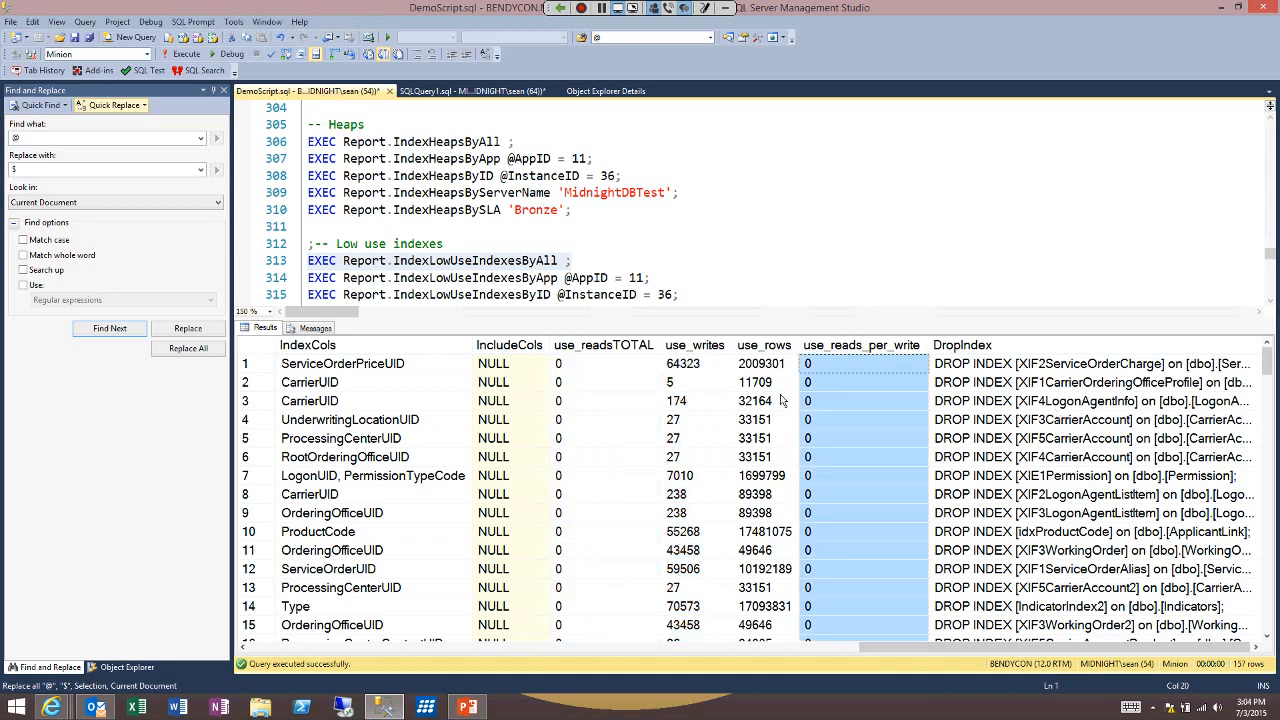
pyautogui.press('Left')
pyautogui.press('Left')
pyautogui.press('Left')
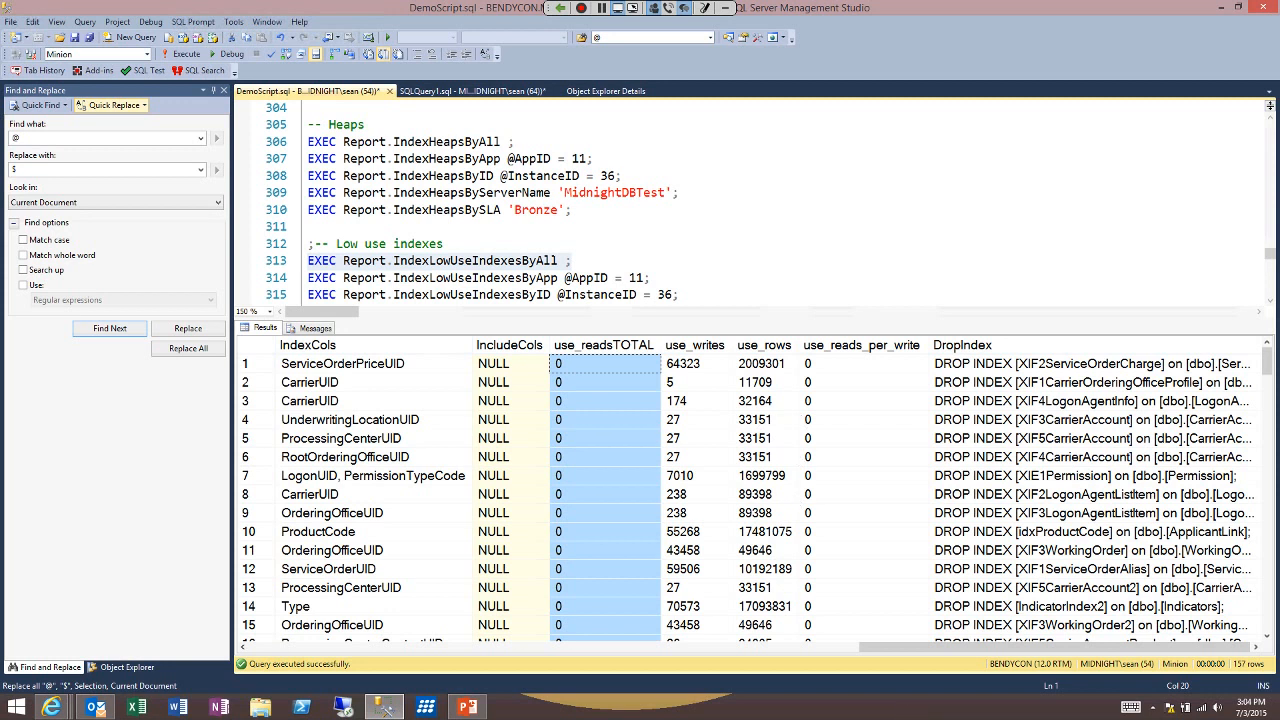
pyautogui.scroll(-2, 703, 593)
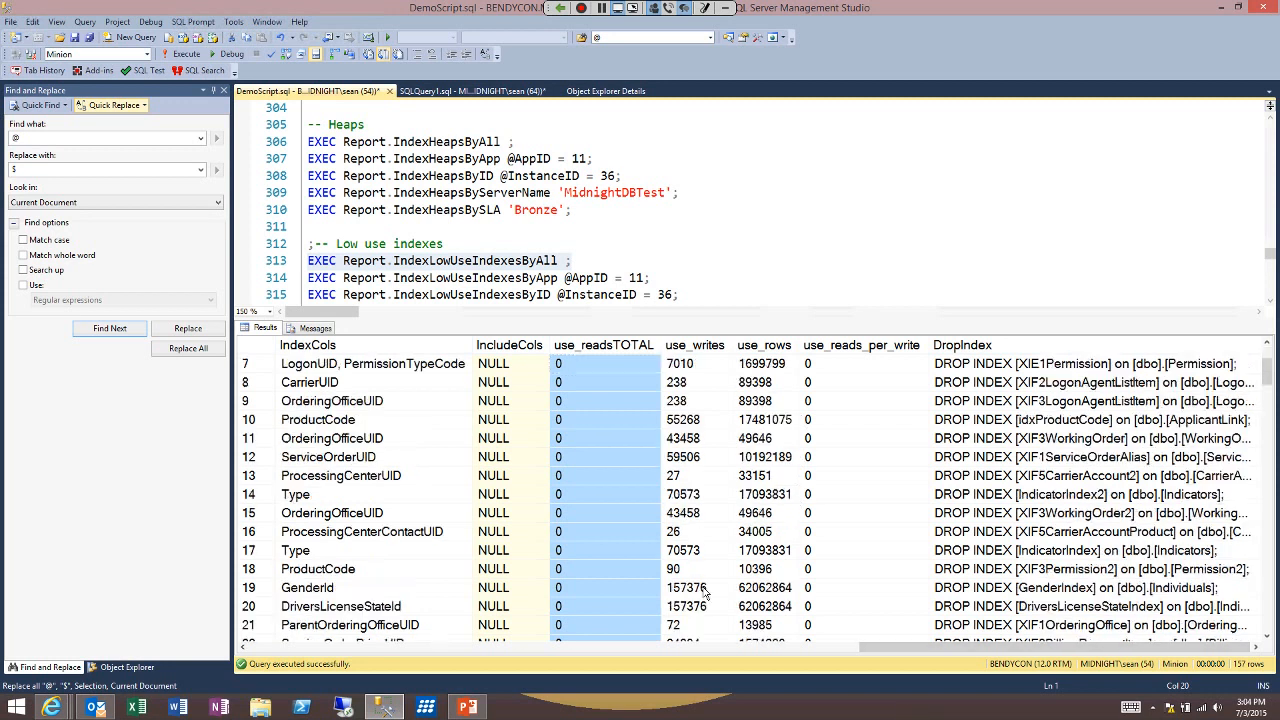
pyautogui.scroll(2, 703, 593)
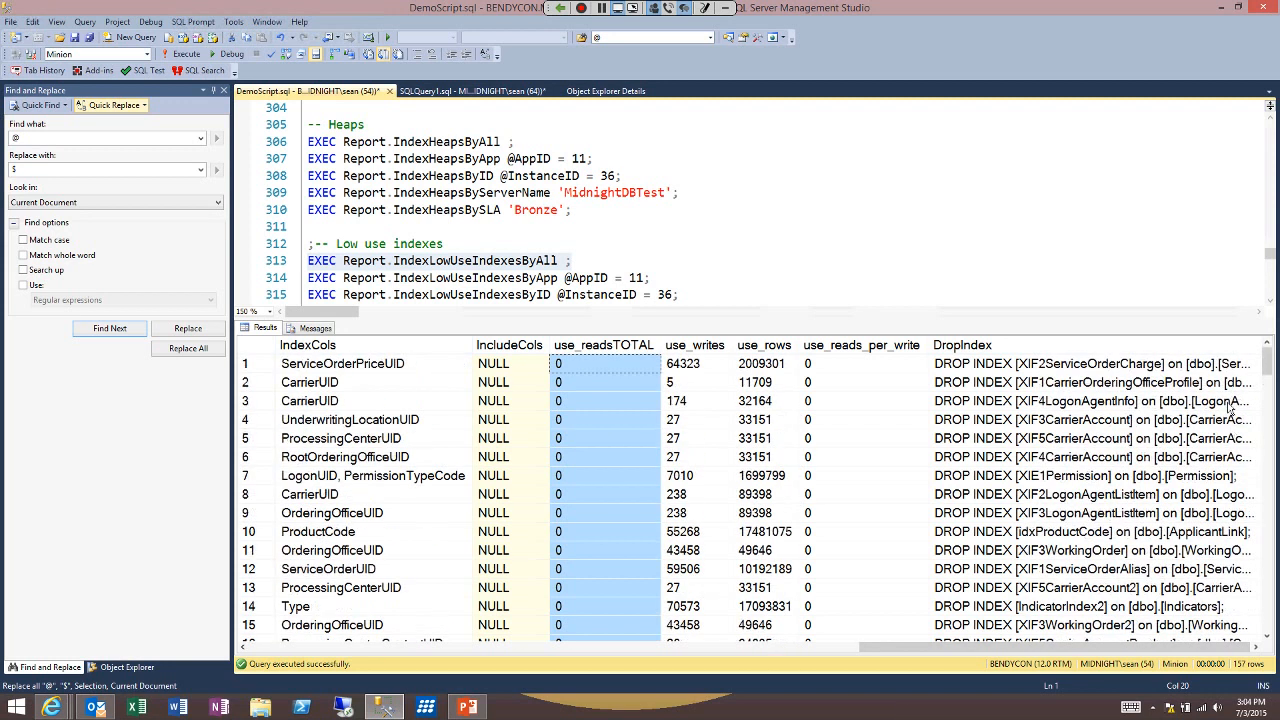
pyautogui.click(1228, 345)
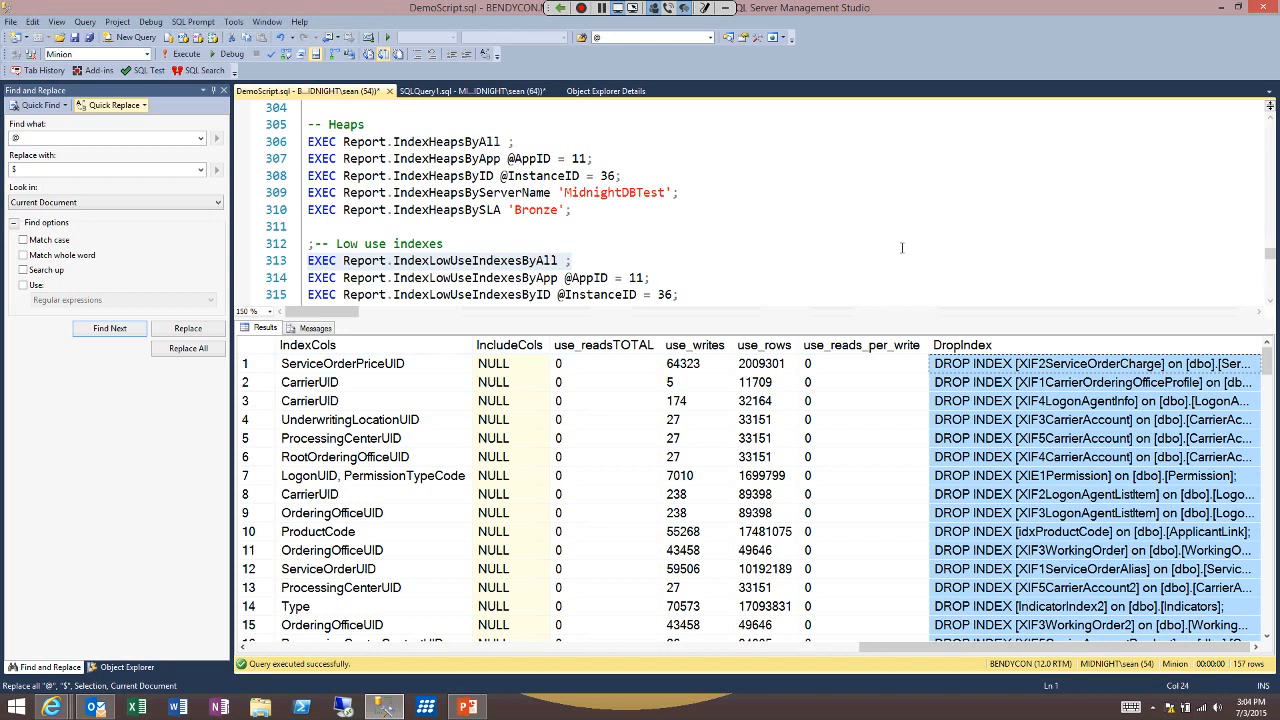
# - Hide the low-use results and run the IndexMissingIndexesByAll report from line 320
pyautogui.hotkey('ctrl', 'r')
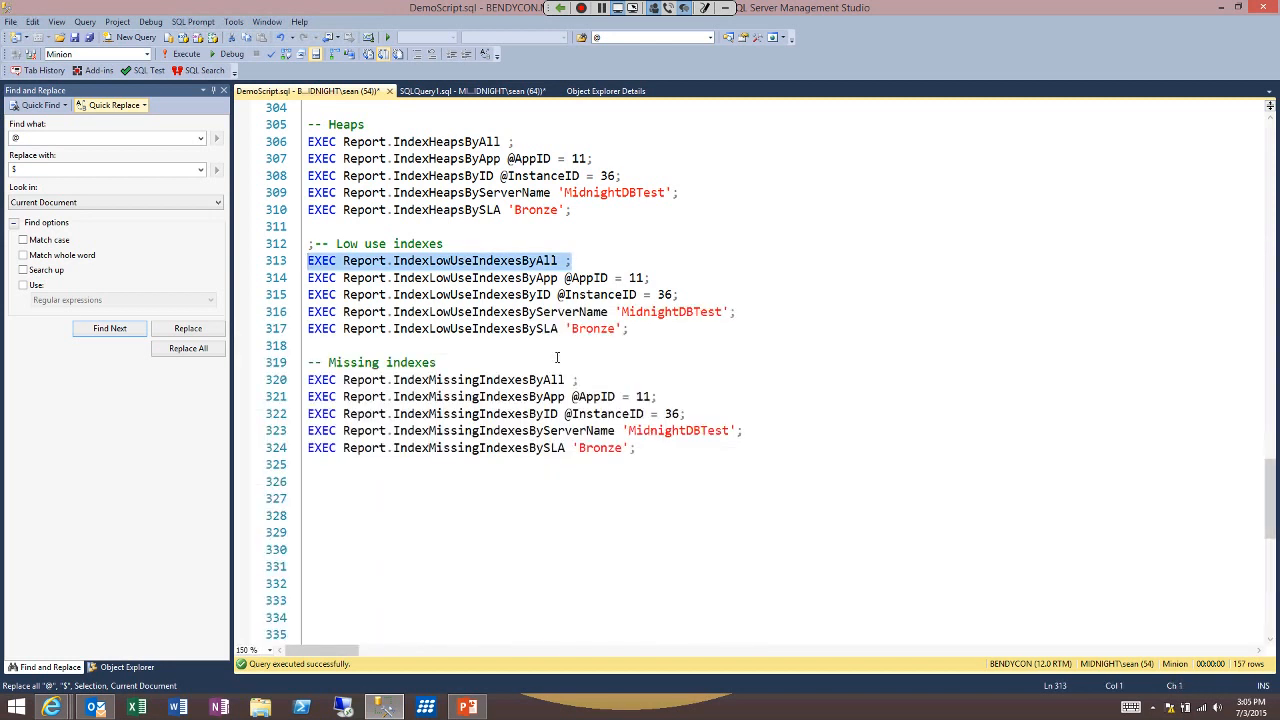
pyautogui.moveTo(581, 380); pyautogui.dragTo(309, 380)
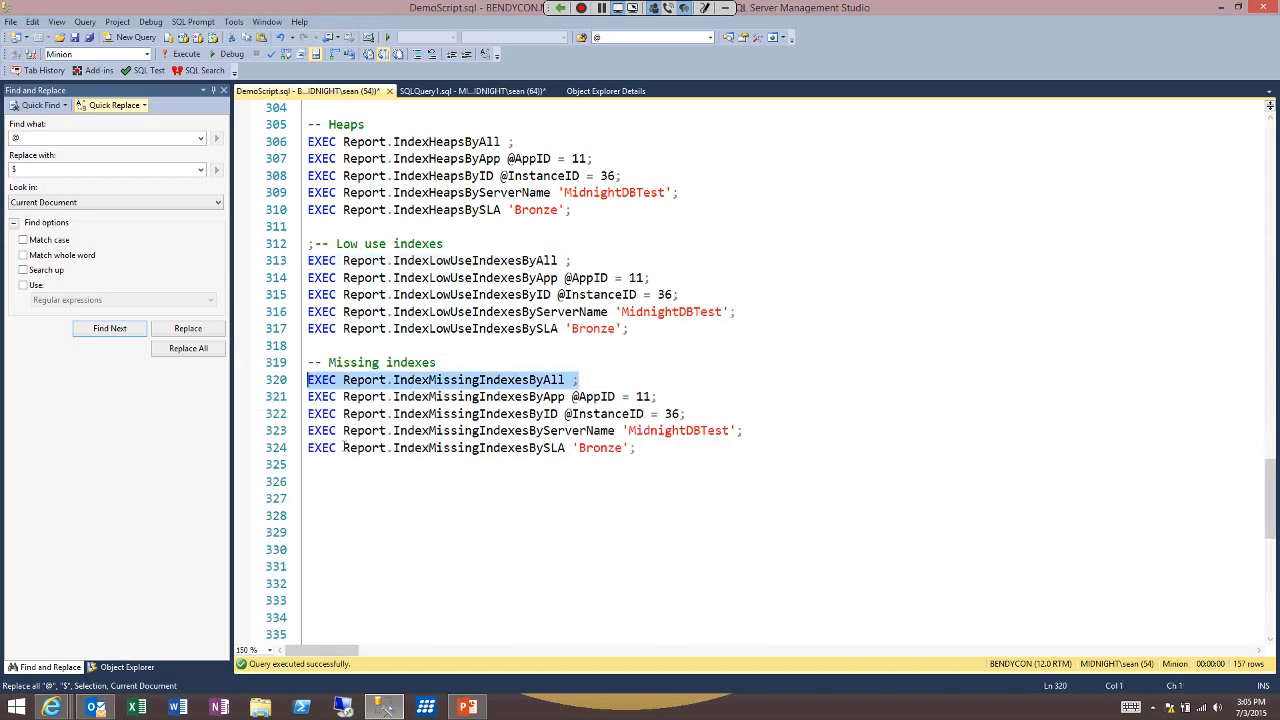
pyautogui.click(181, 53)
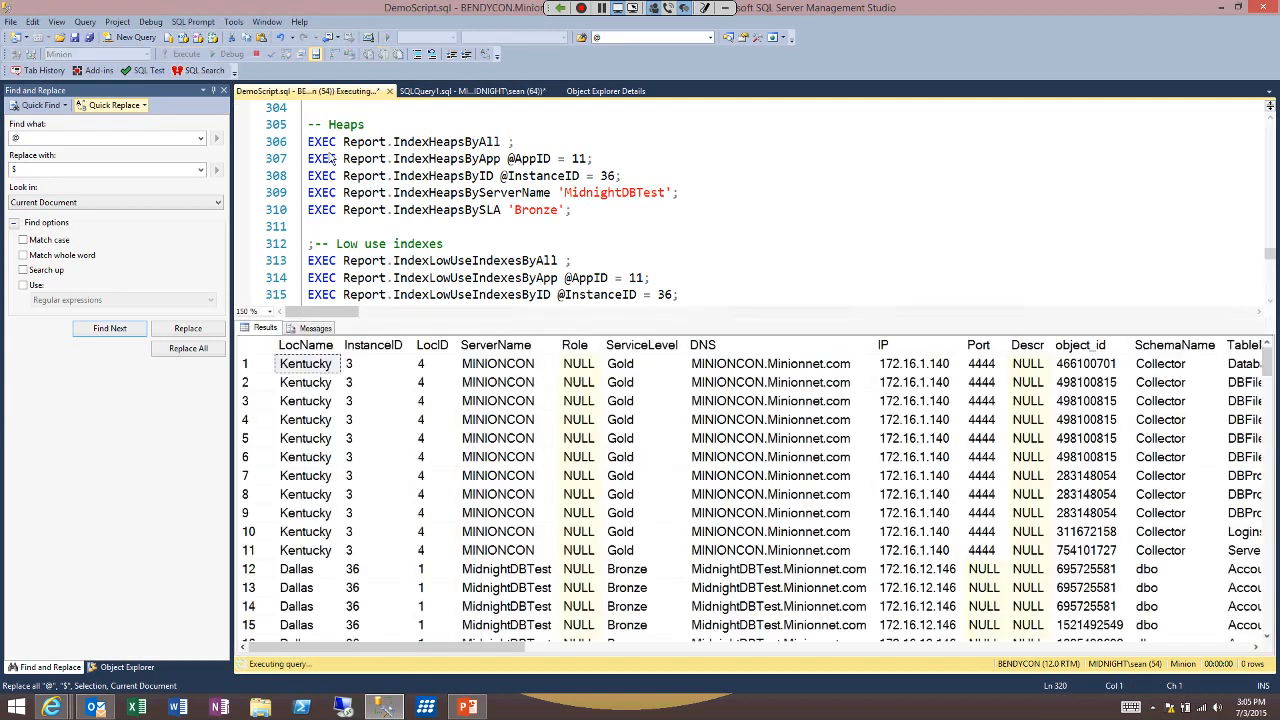
# - Highlight the ServerName and CreateIndex columns of the missing-index results and return to the first columns
pyautogui.click(496, 345)
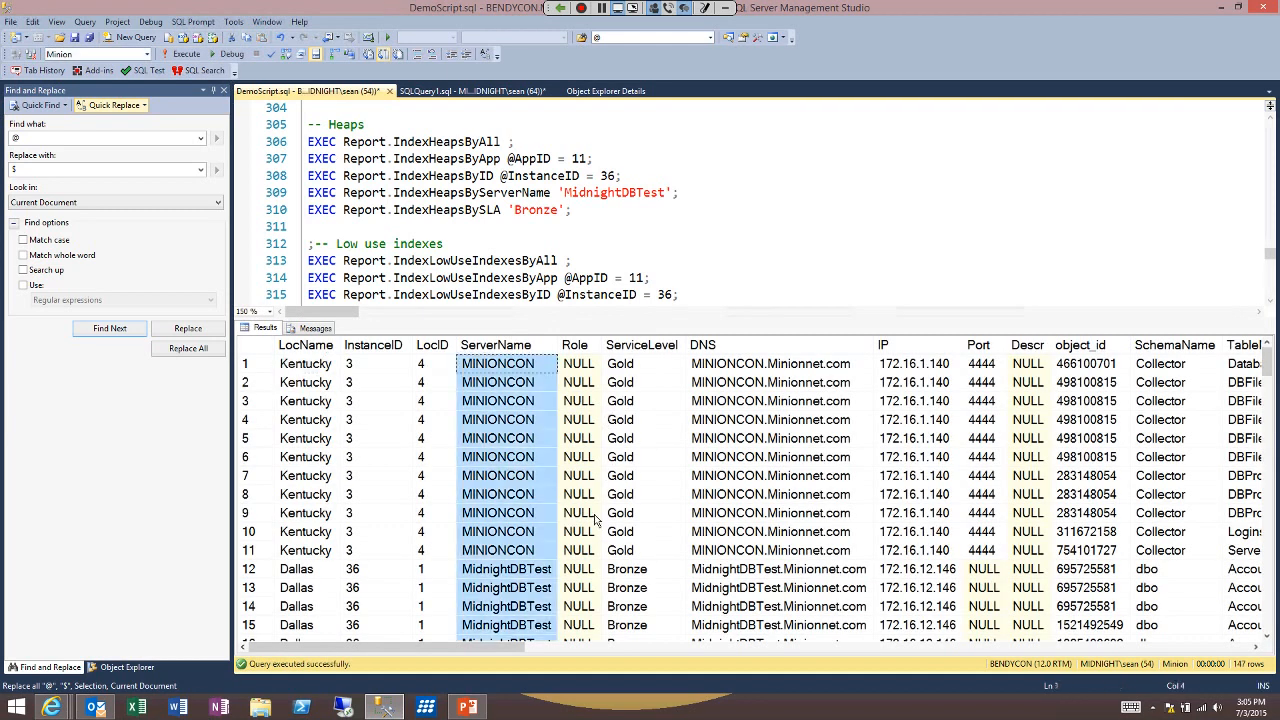
pyautogui.click(505, 438)
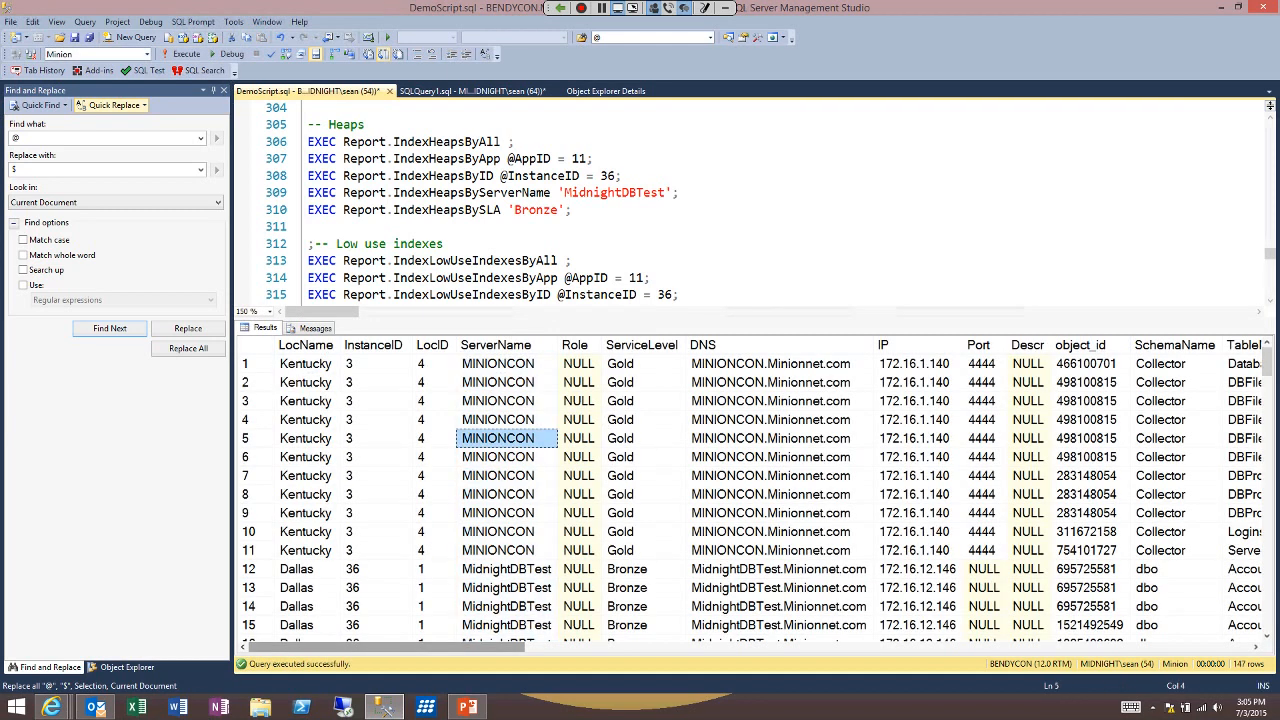
pyautogui.moveTo(400, 647); pyautogui.dragTo(1125, 647)
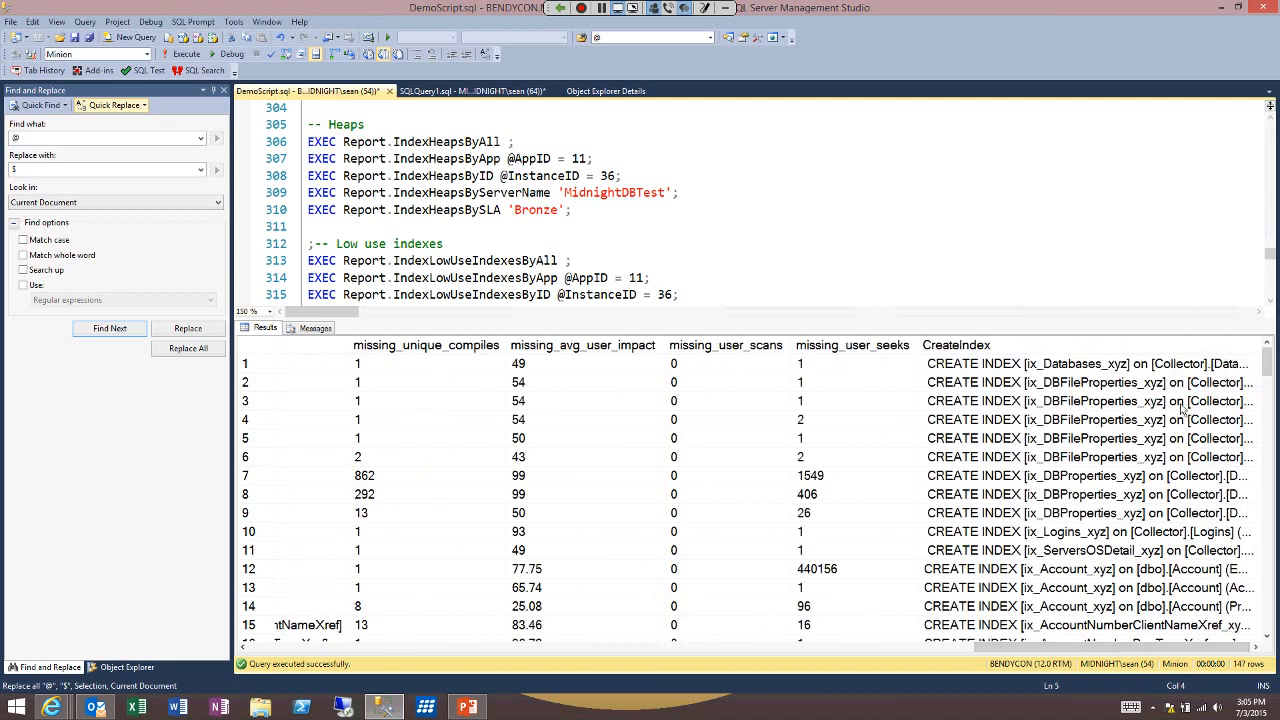
pyautogui.click(1180, 345)
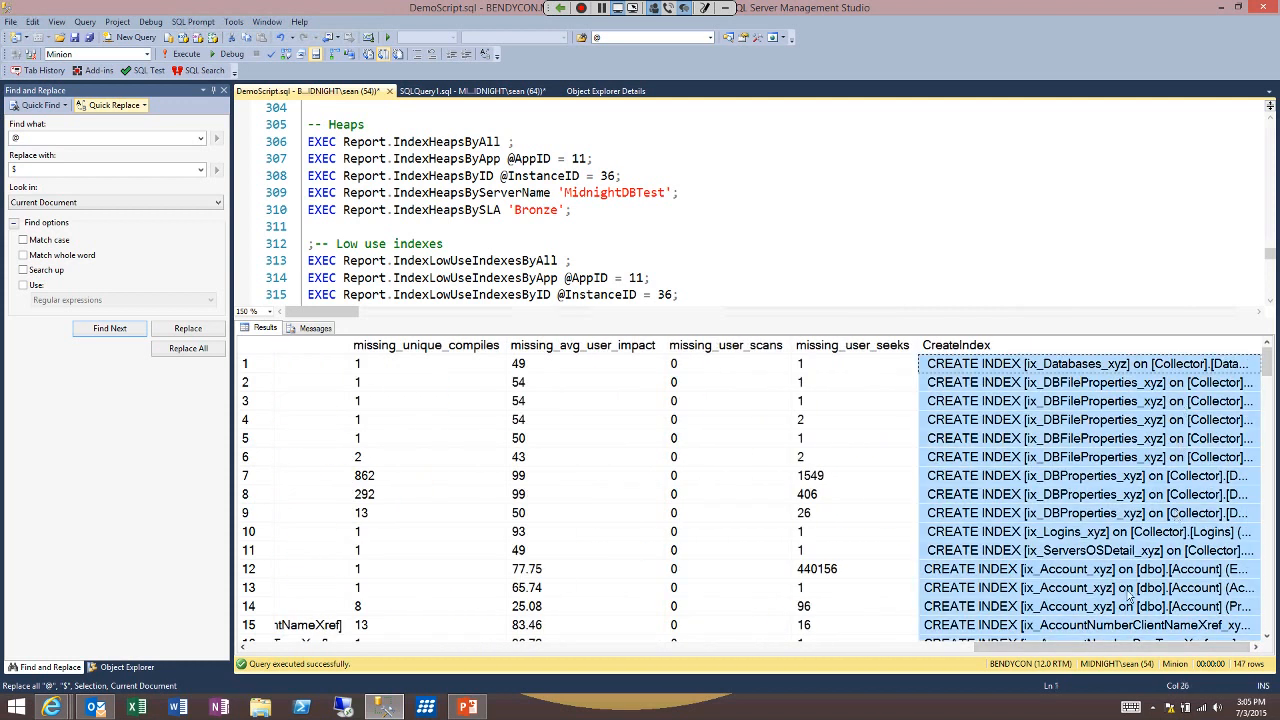
pyautogui.moveTo(1090, 647); pyautogui.dragTo(362, 645)
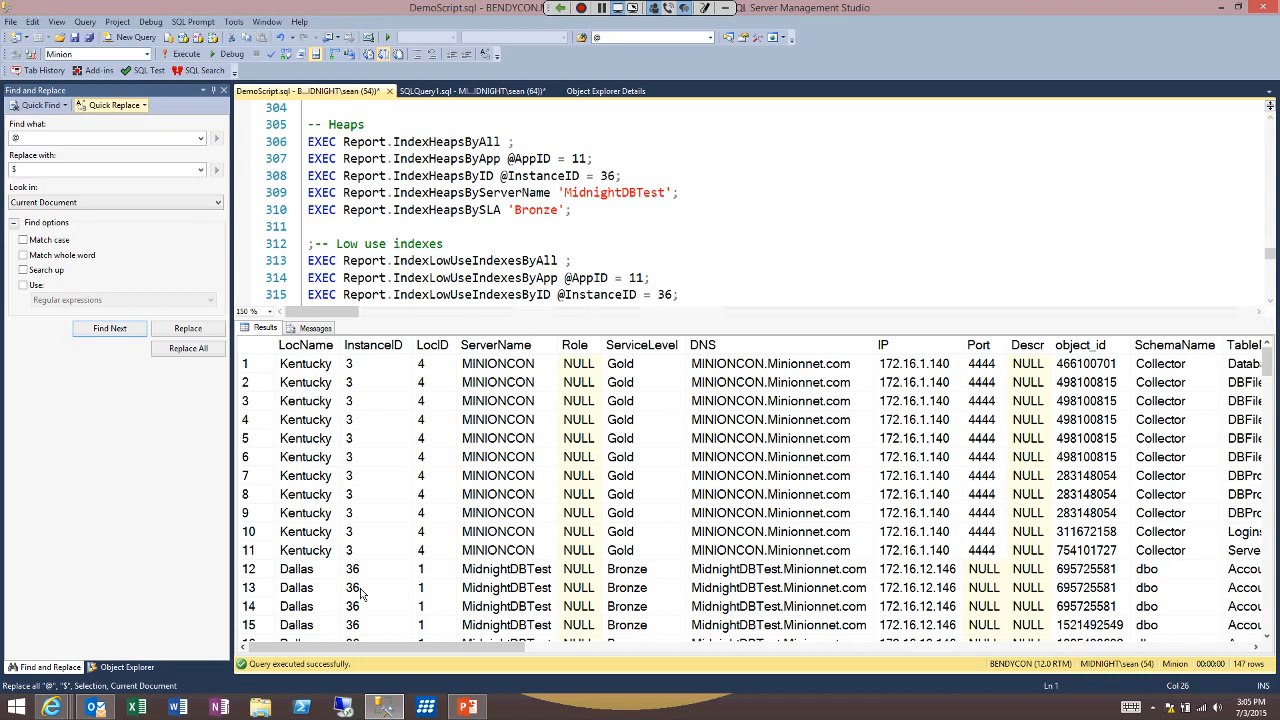
# - Hide the missing-index results and switch to the PowerPoint presentation, showing slide 11, "And so much more…"
pyautogui.hotkey('ctrl', 'r')
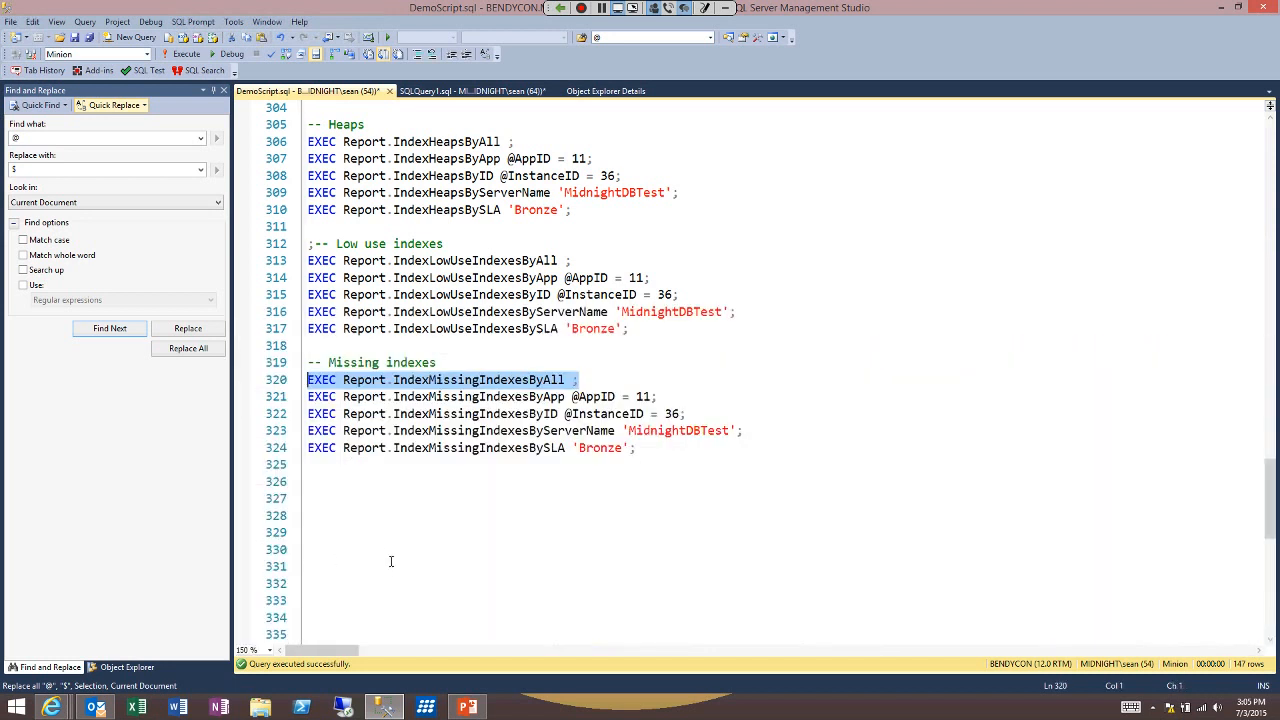
pyautogui.click(308, 464)
pyautogui.click(467, 708)
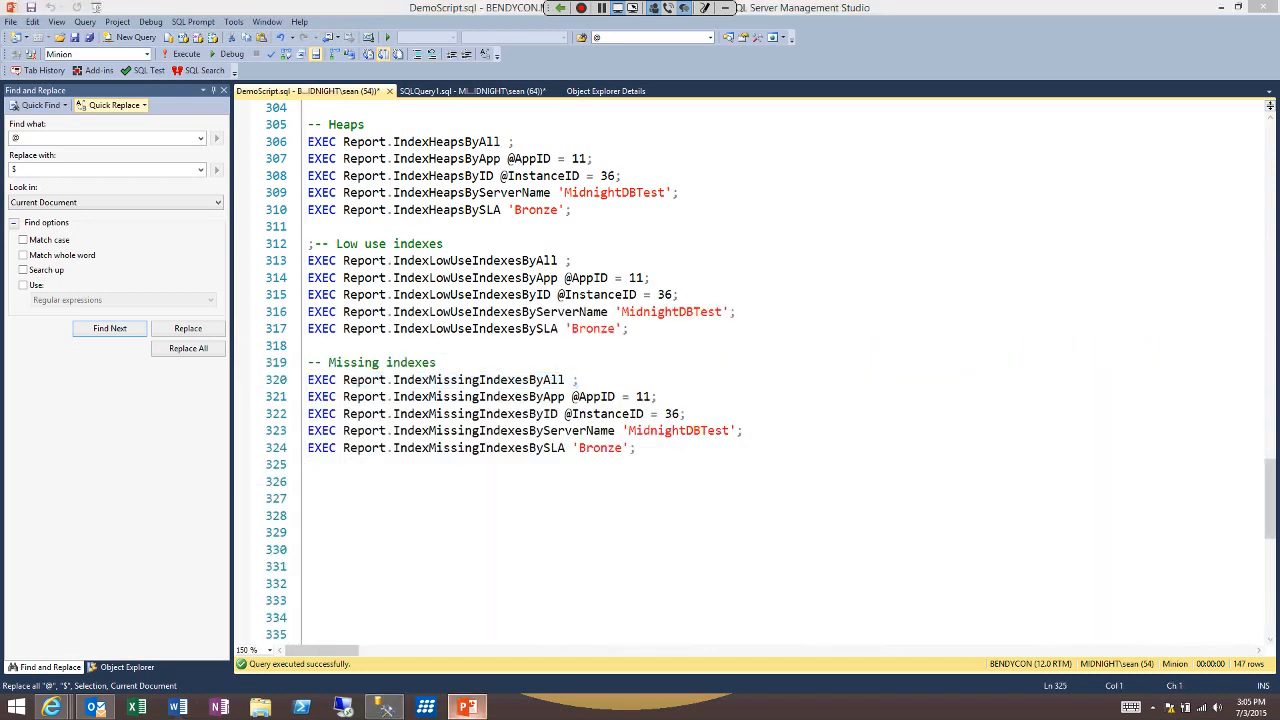
pyautogui.click(120, 630)
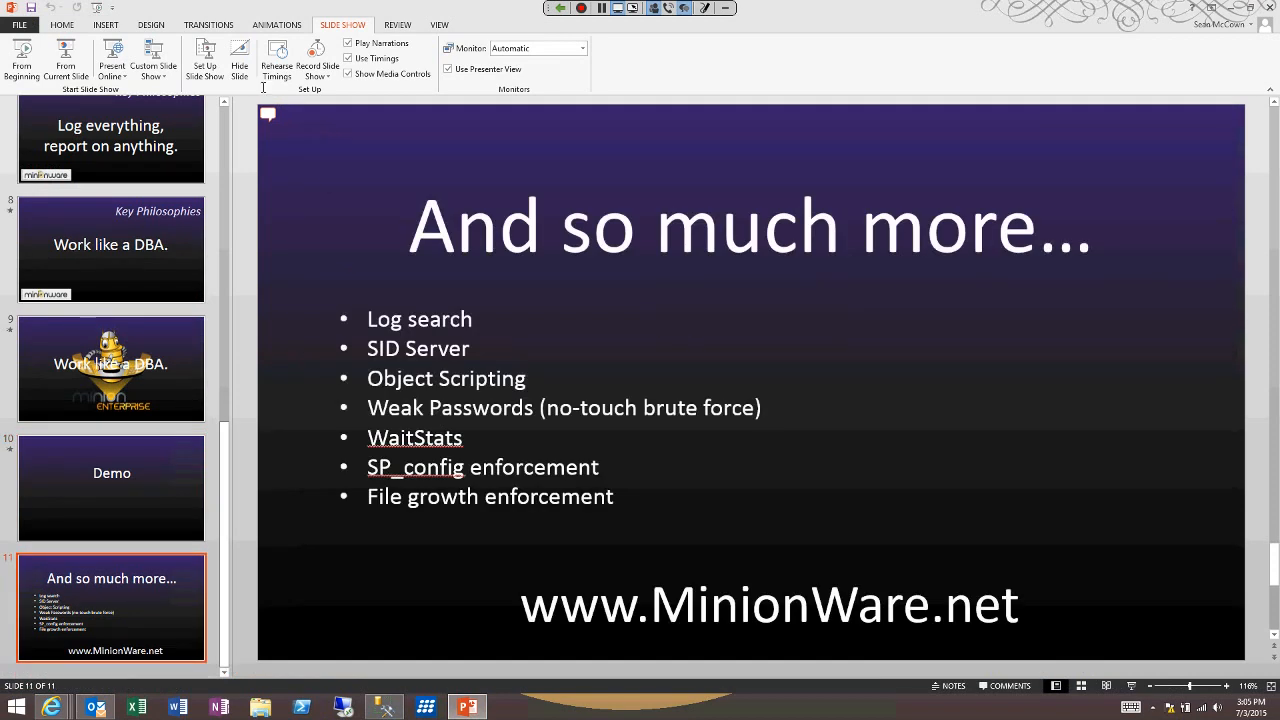
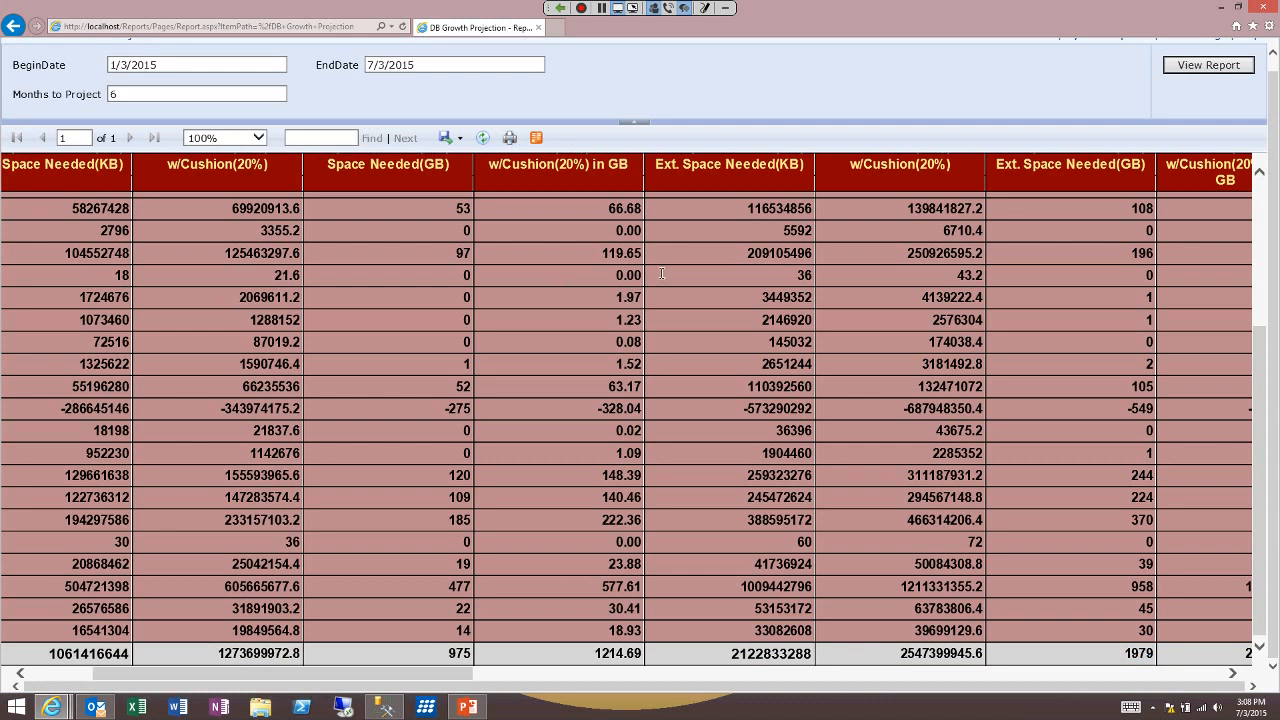
# - Examine the BeginDate, EndDate and Months to Project parameters at the head of the DB Growth Projection report
pyautogui.scroll(5, 660, 272)
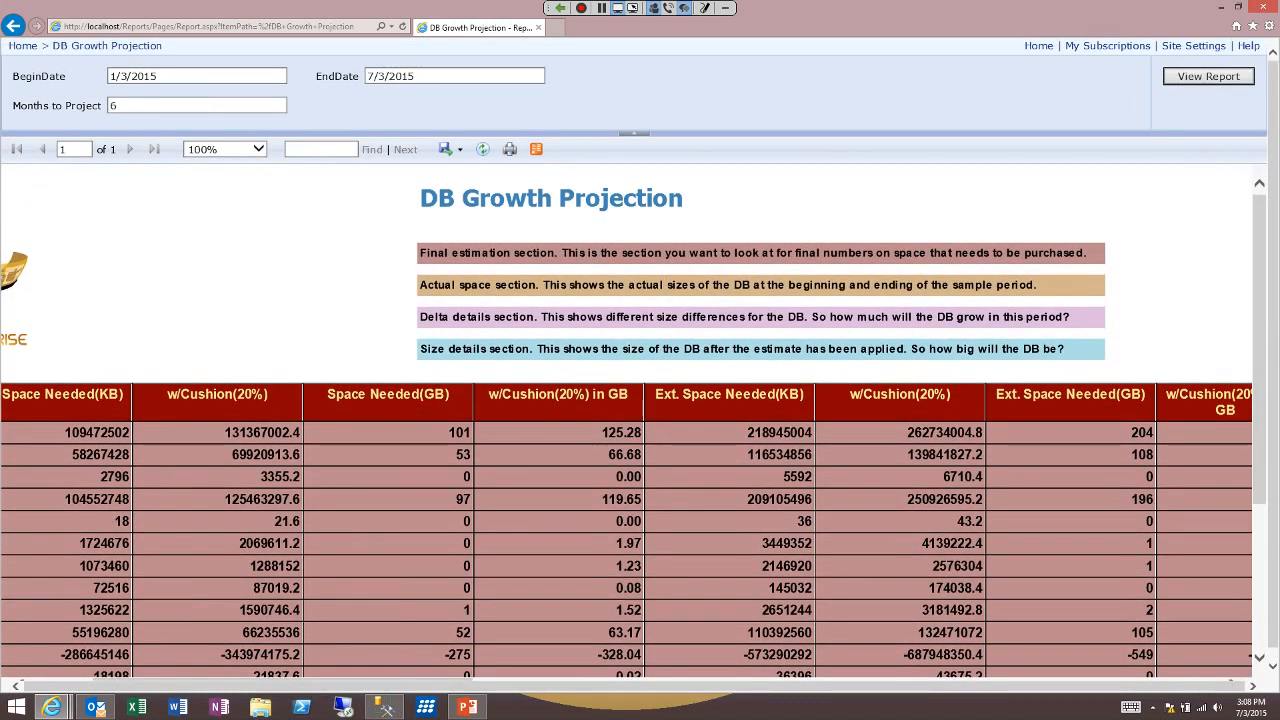
pyautogui.scroll(-1, 640, 360)
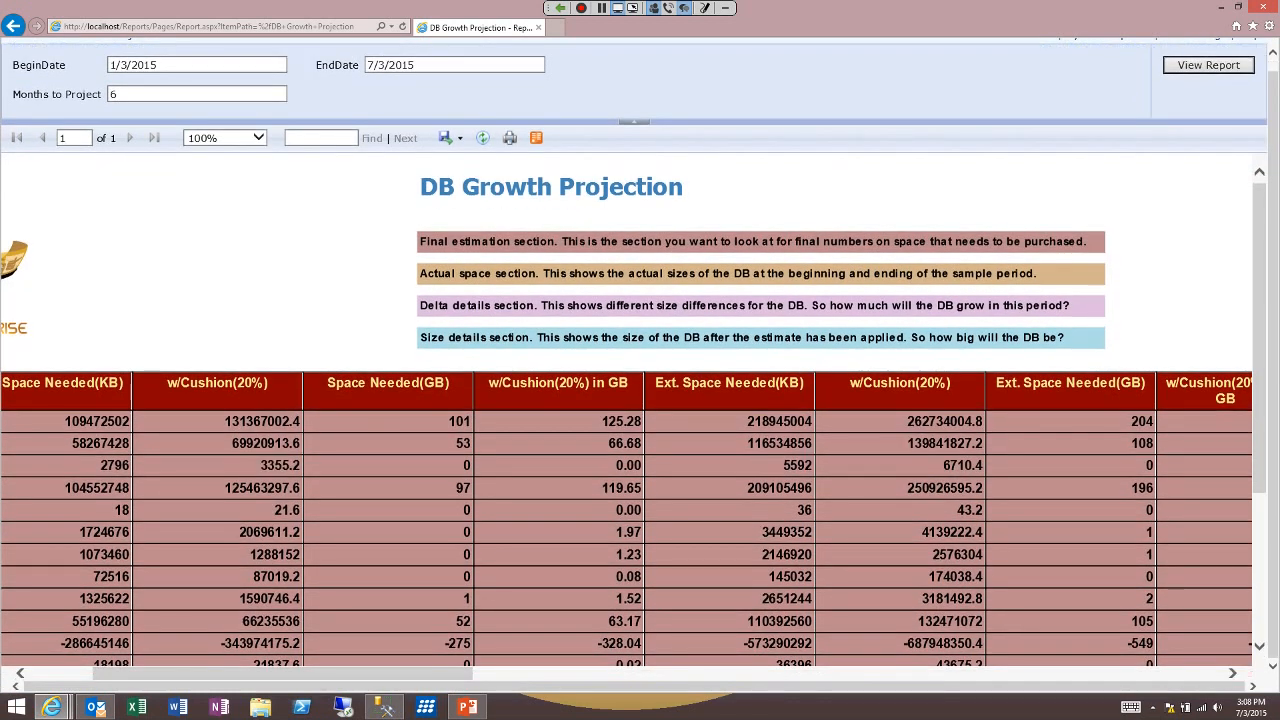
pyautogui.moveTo(283, 674); pyautogui.dragTo(242, 674)
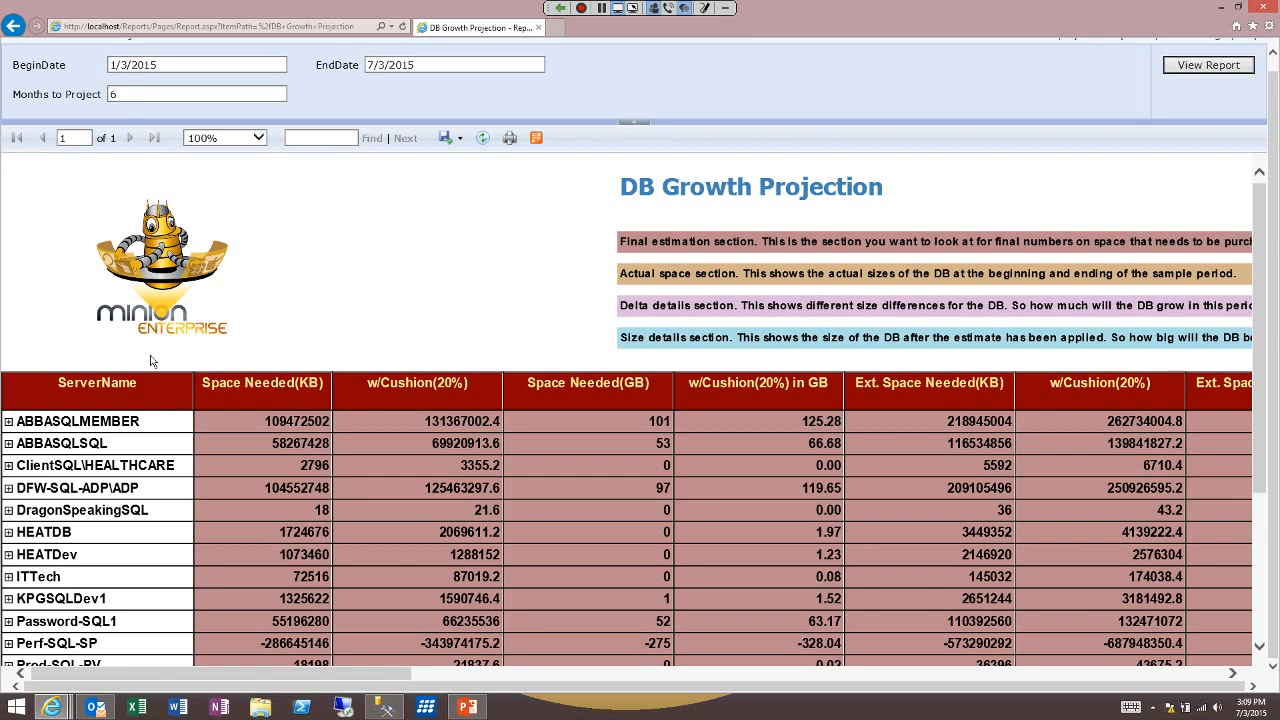
pyautogui.click(200, 66)
pyautogui.moveTo(197, 90); pyautogui.dragTo(116, 77)
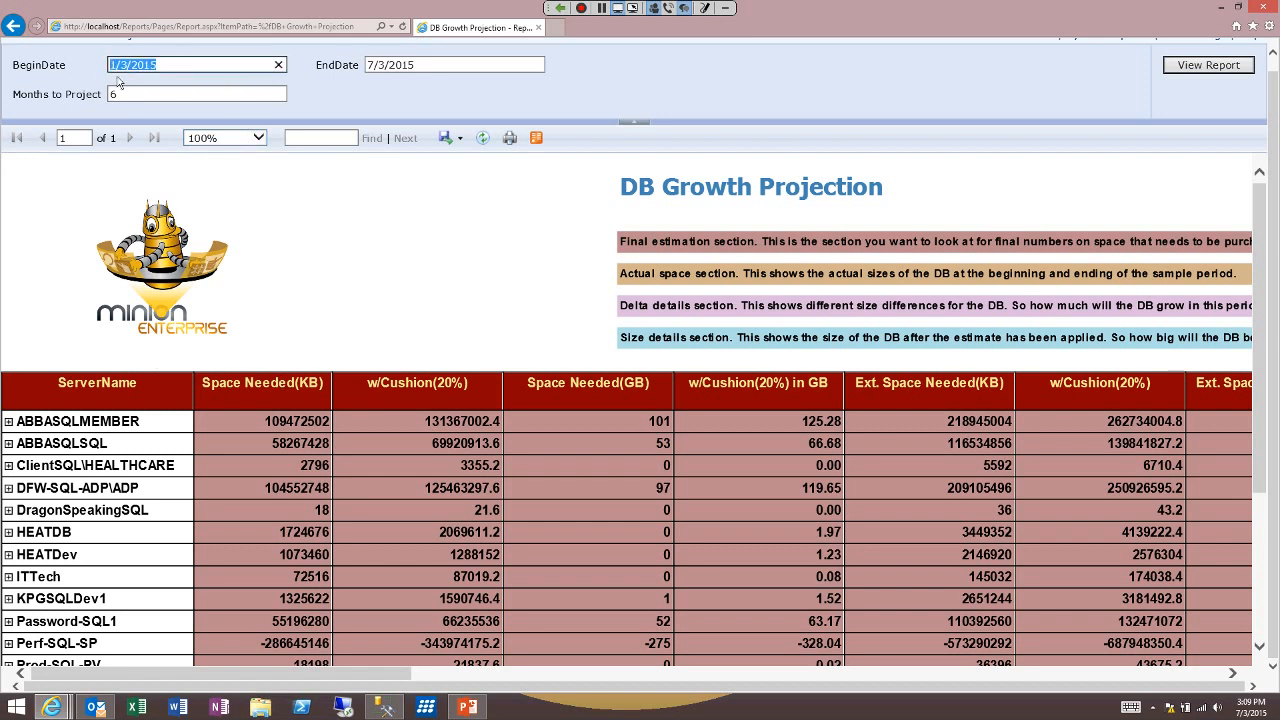
pyautogui.moveTo(500, 67); pyautogui.dragTo(391, 77)
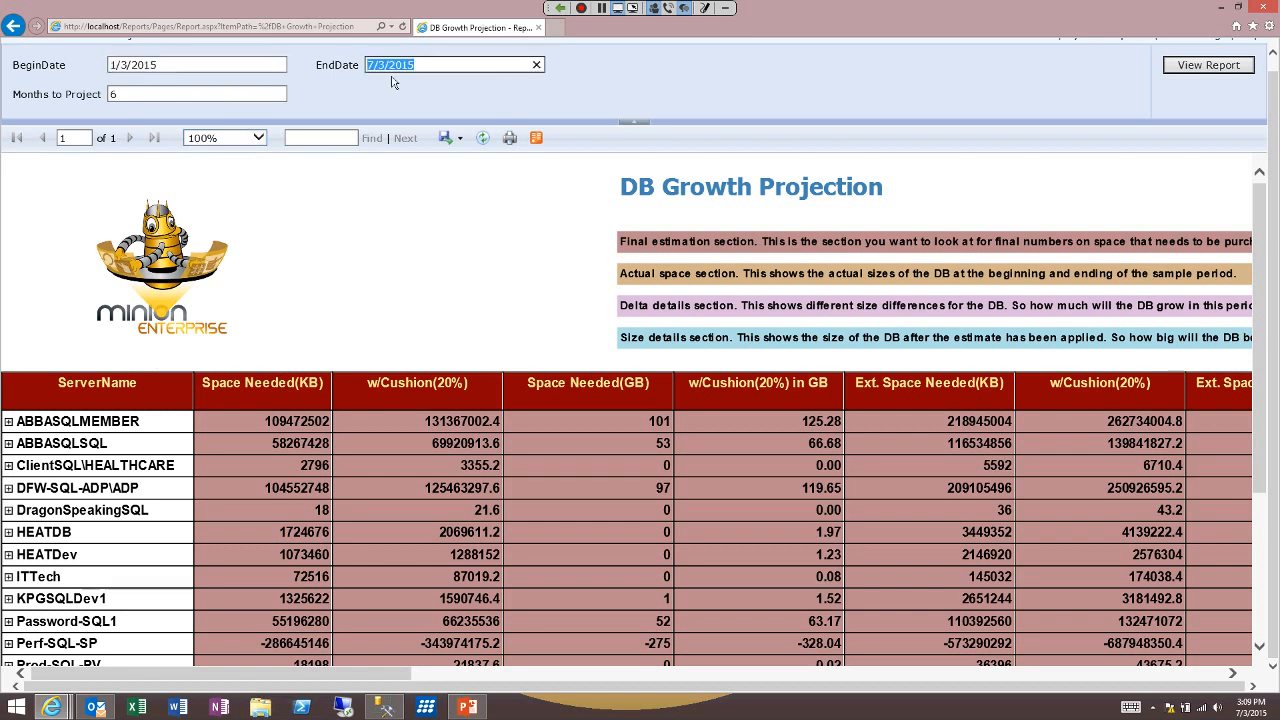
pyautogui.click(532, 78)
pyautogui.press('Tab')
pyautogui.click(158, 114)
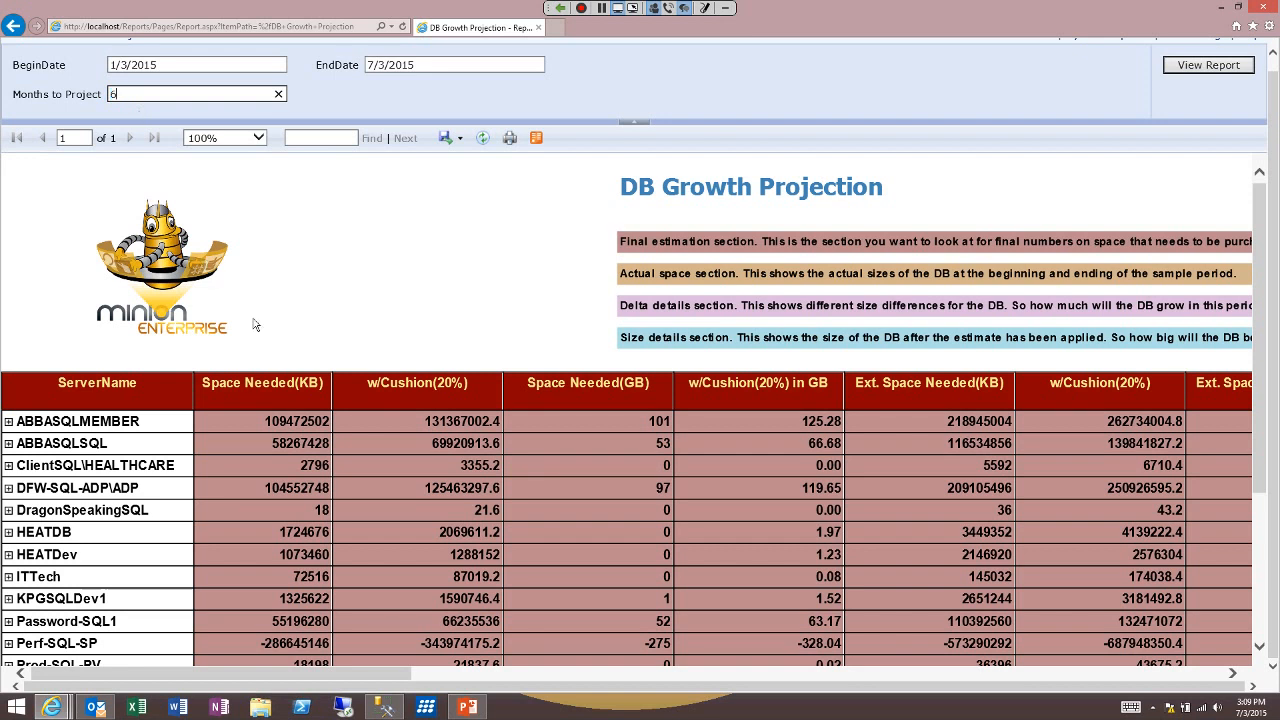
# - Examine ABBASQLMEMBER's needed space in GB with and without cushion and the Ext. Space Needed(GB) column, returning to the ServerName column
pyautogui.doubleClick(783, 499)
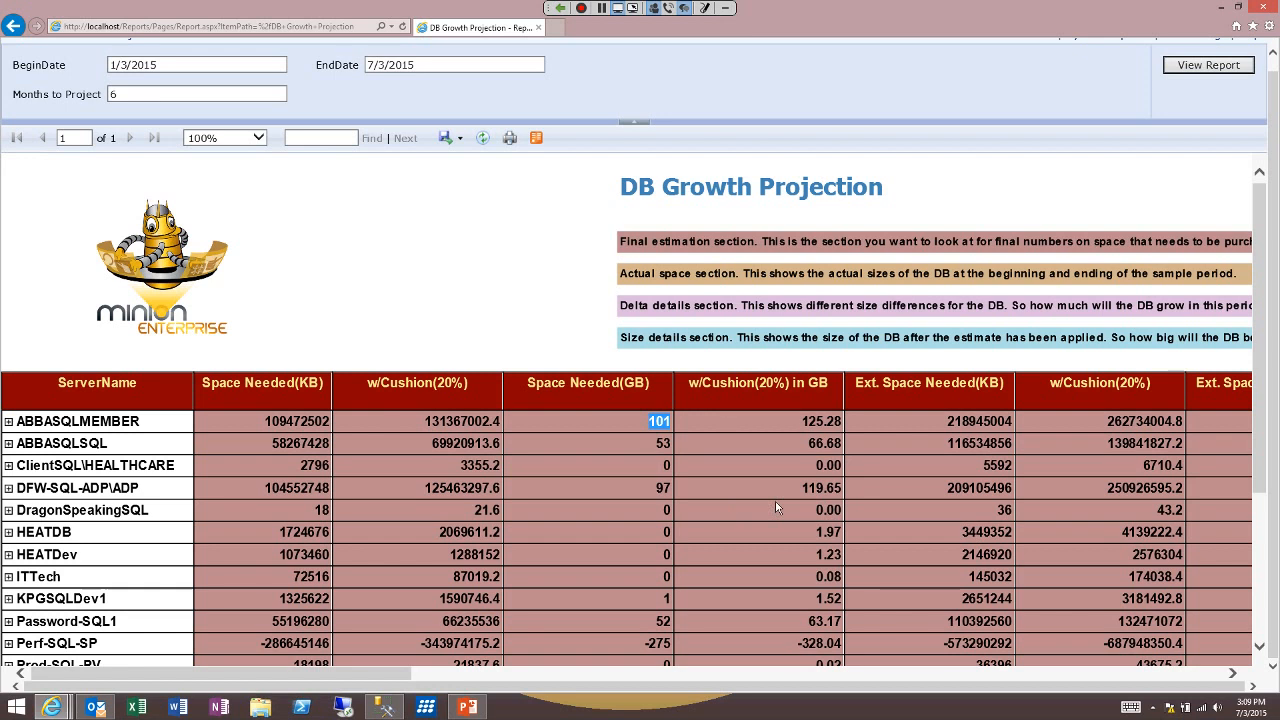
pyautogui.doubleClick(957, 497)
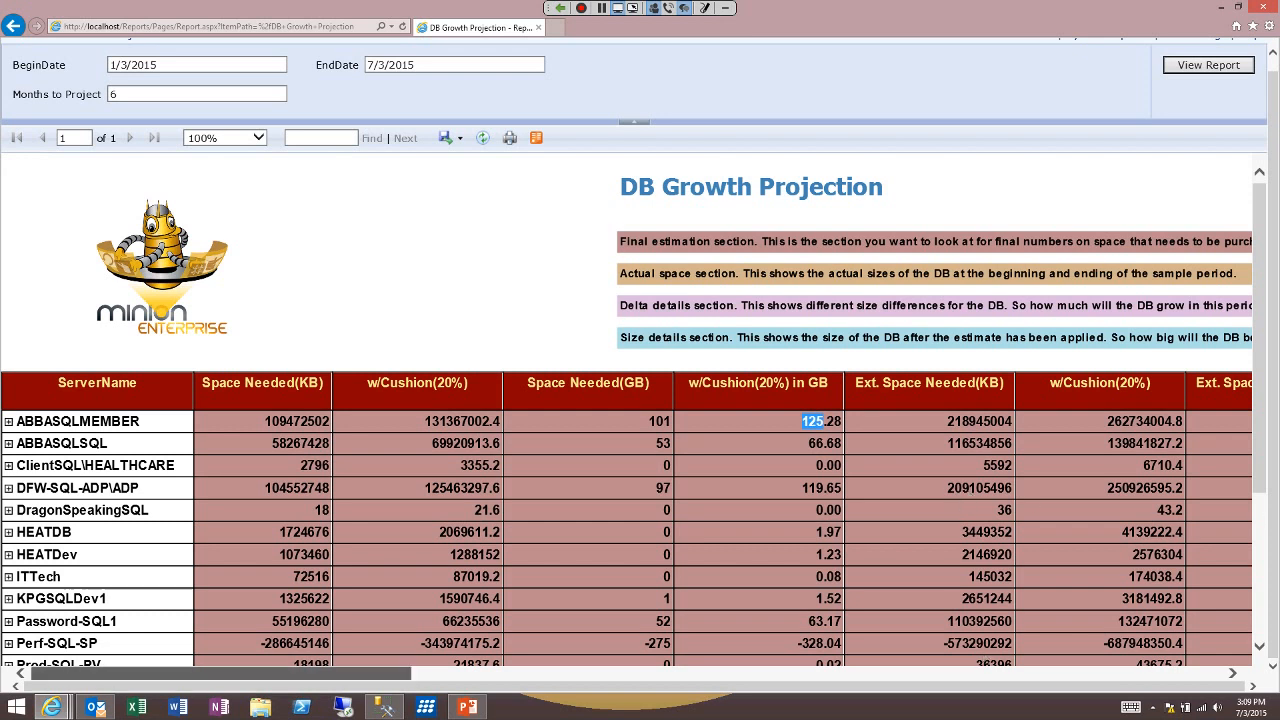
pyautogui.moveTo(330, 674); pyautogui.dragTo(412, 674)
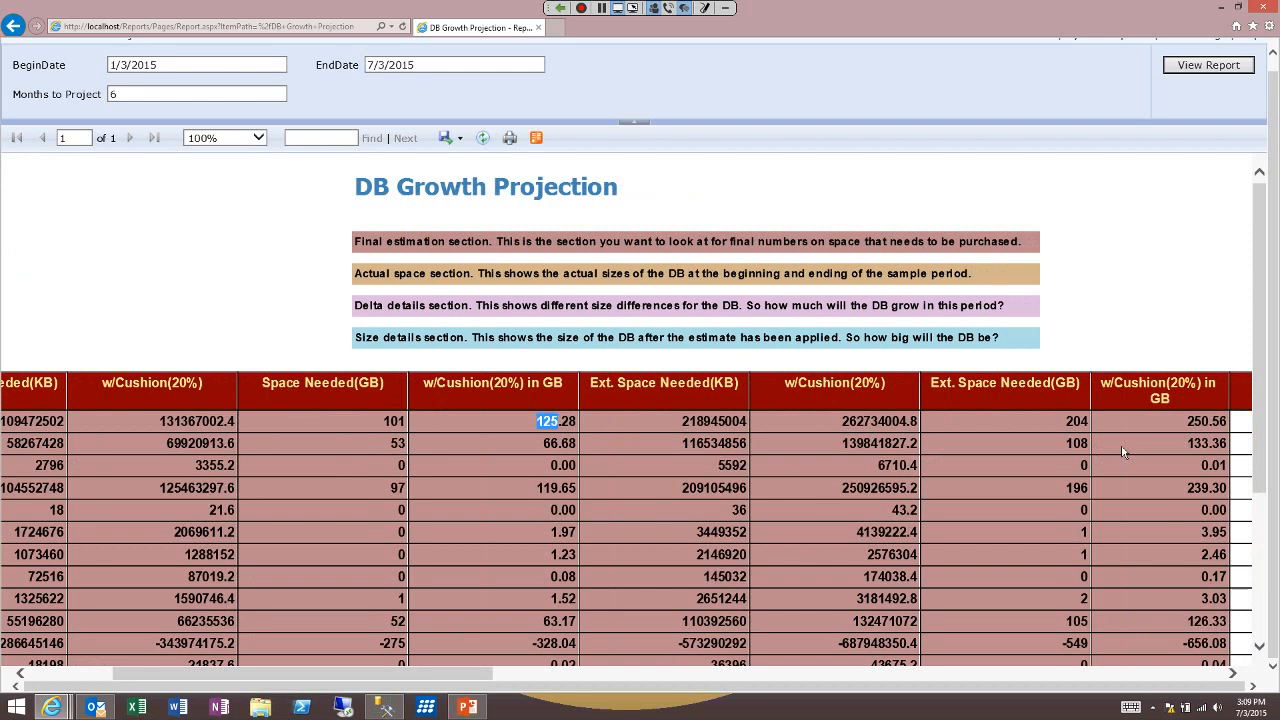
pyautogui.moveTo(1122, 450); pyautogui.dragTo(1277, 461)
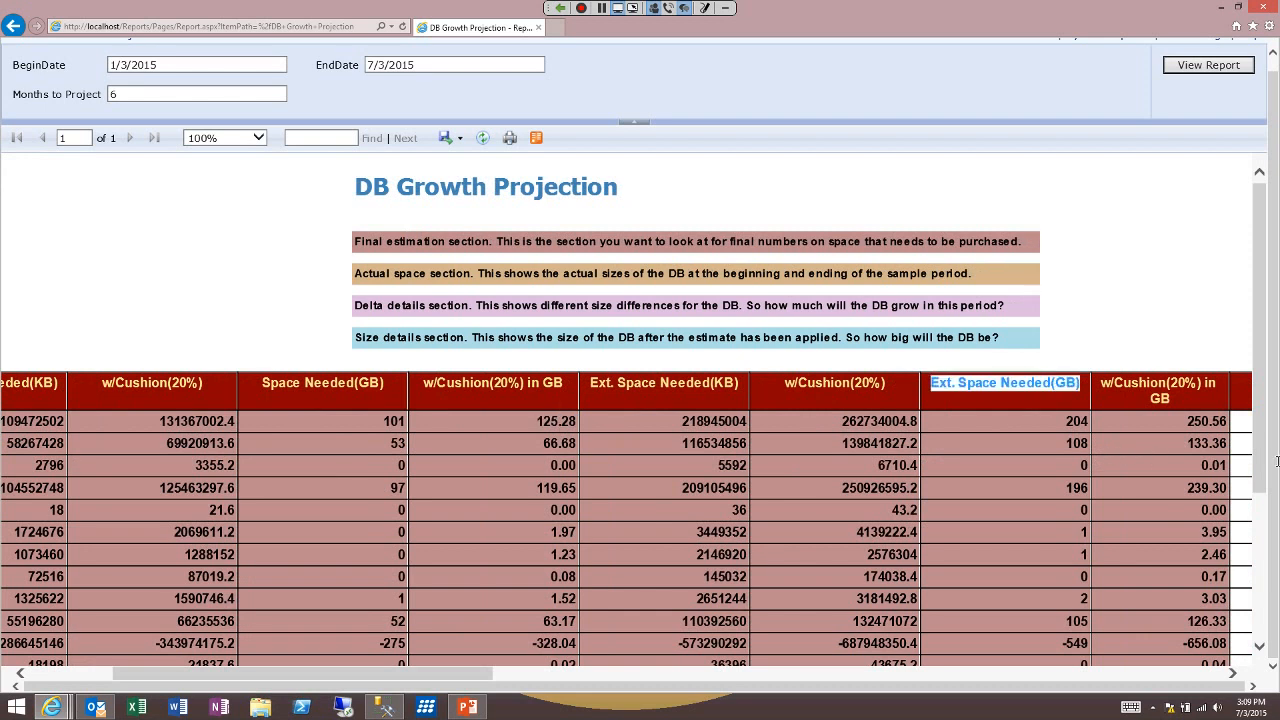
pyautogui.click(1277, 461)
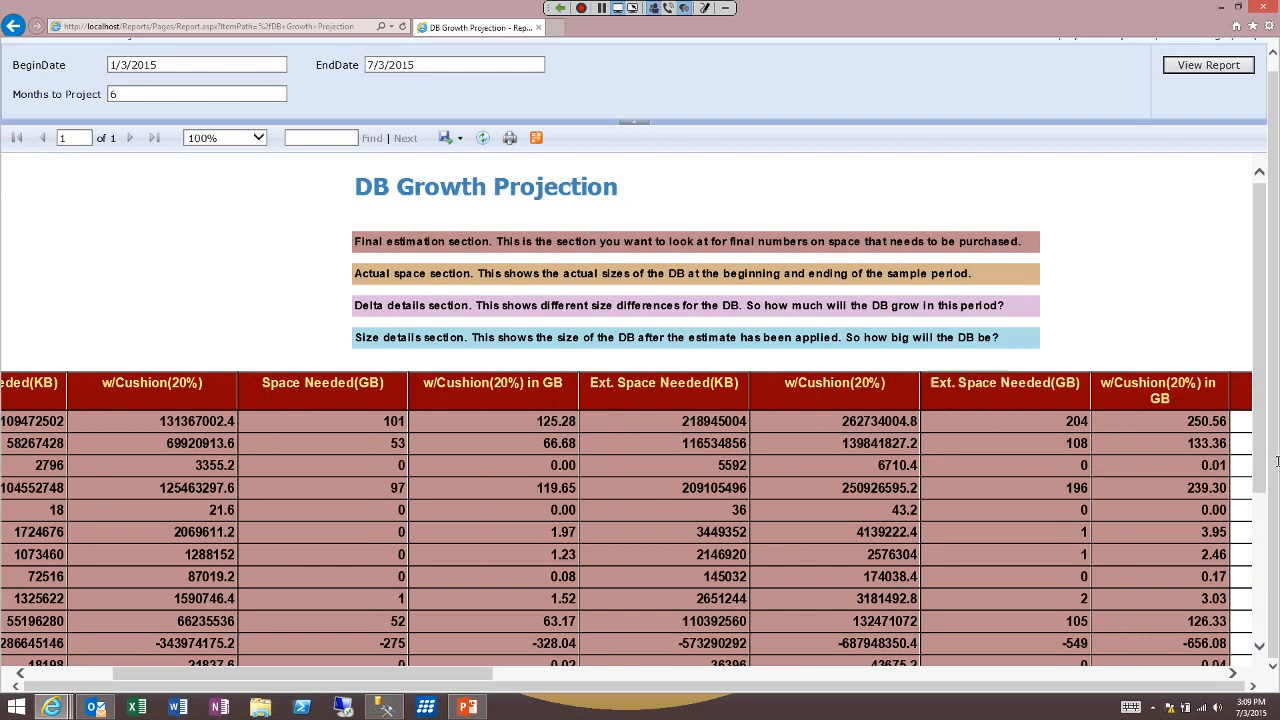
pyautogui.click(262, 94)
pyautogui.moveTo(302, 674); pyautogui.dragTo(218, 674)
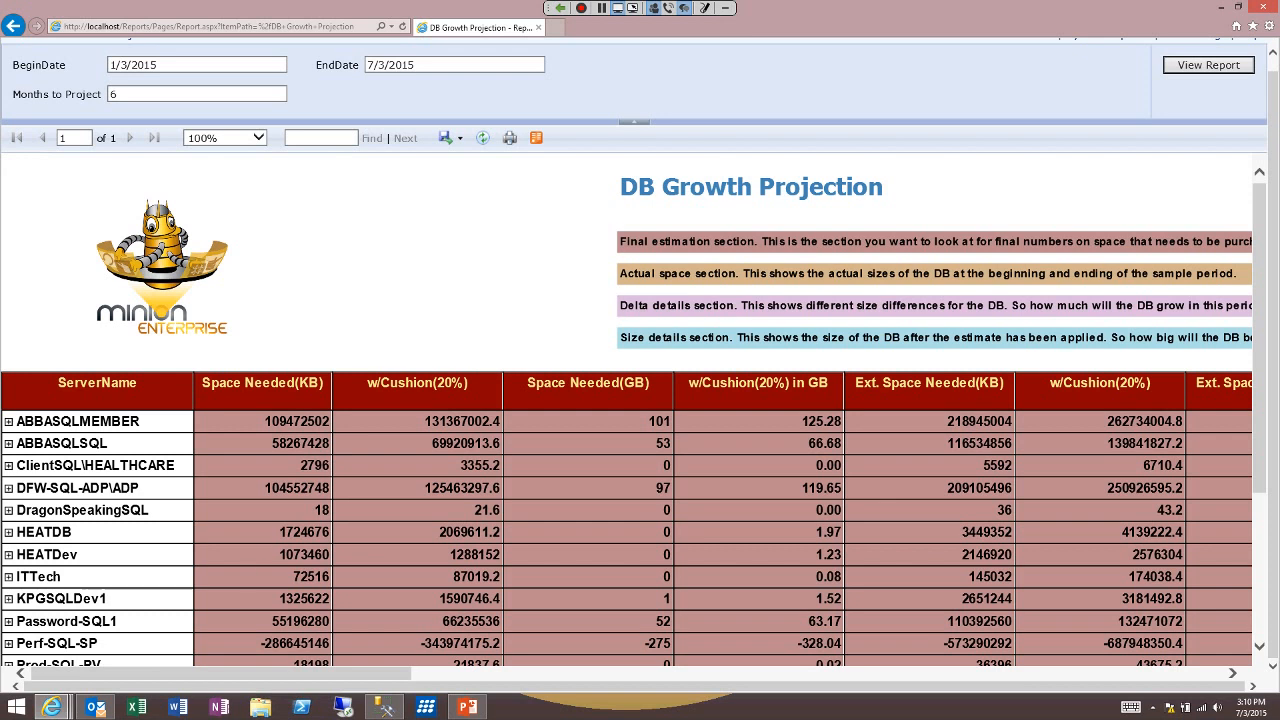
# - Examine the section descriptions and the extended-space columns up to DBName in the DB Growth Projection report, returning to the ServerName column
pyautogui.moveTo(220, 674); pyautogui.dragTo(371, 674)
pyautogui.click(485, 497)
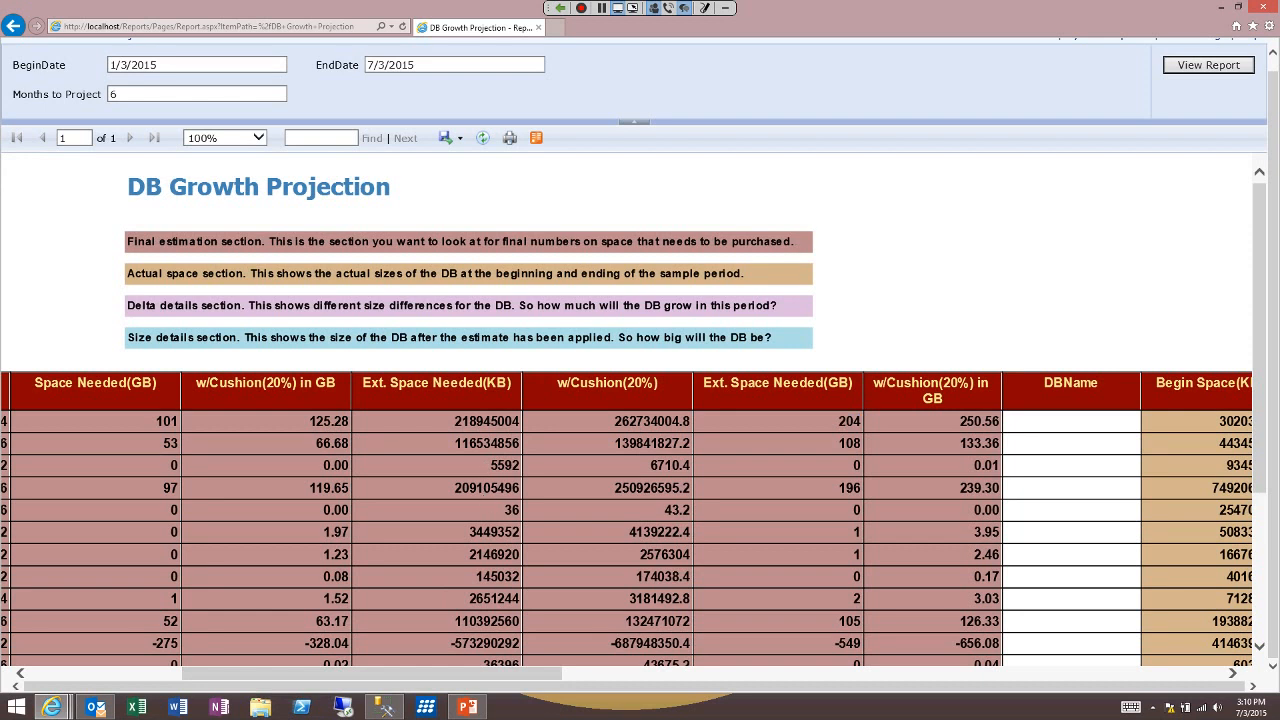
pyautogui.moveTo(400, 674); pyautogui.dragTo(245, 674)
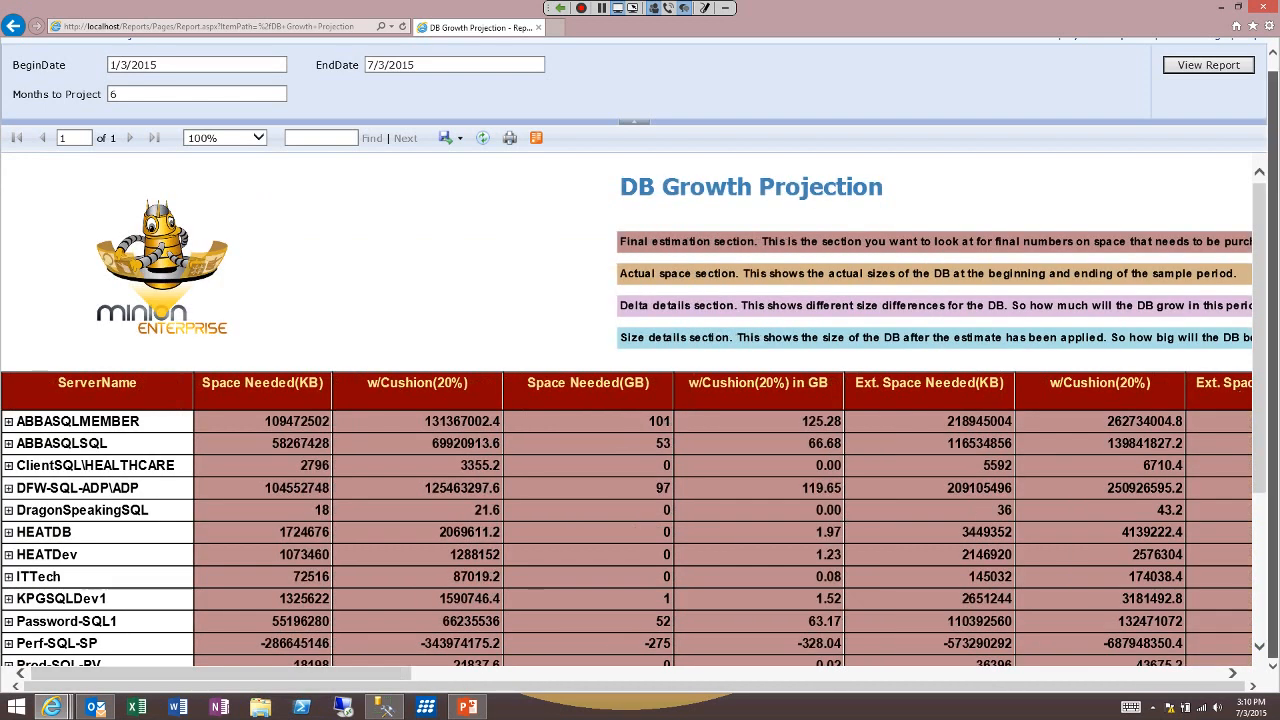
# - Highlight the Total Space figures for Space Needed(GB) and Ext. Space Needed(GB), returning to the ServerName column
pyautogui.moveTo(1259, 338); pyautogui.dragTo(1259, 484)
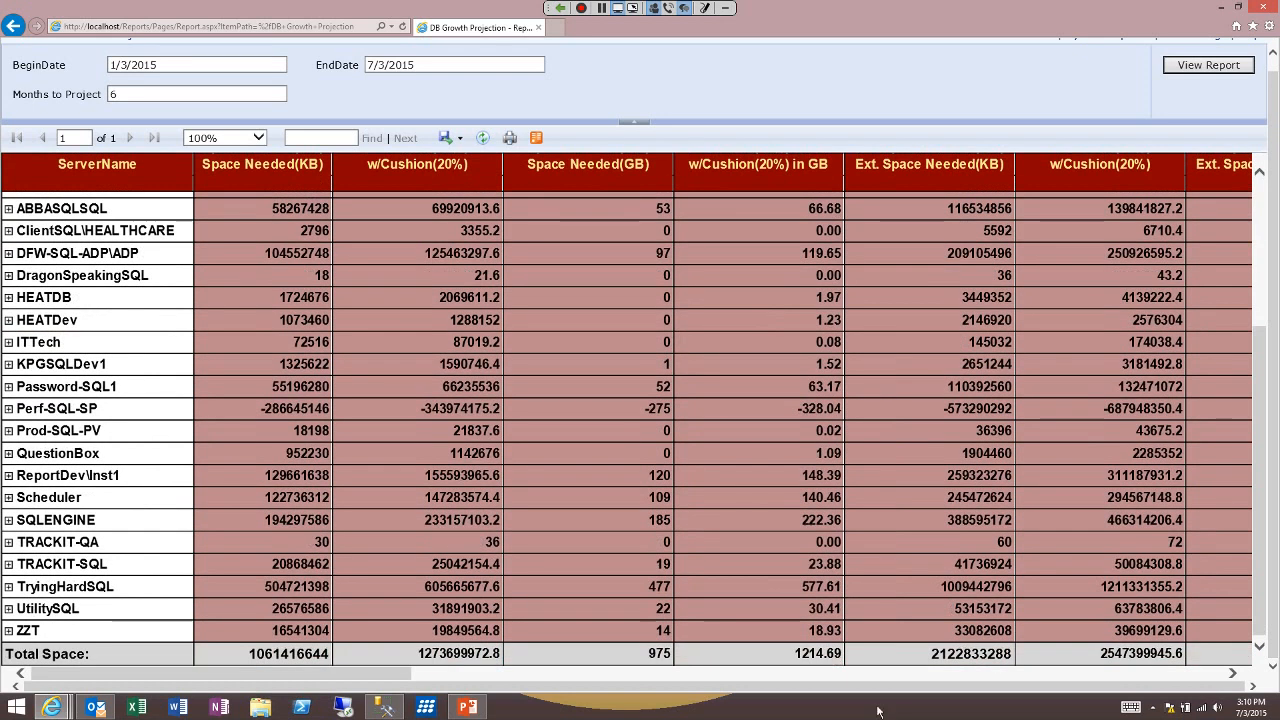
pyautogui.doubleClick(659, 654)
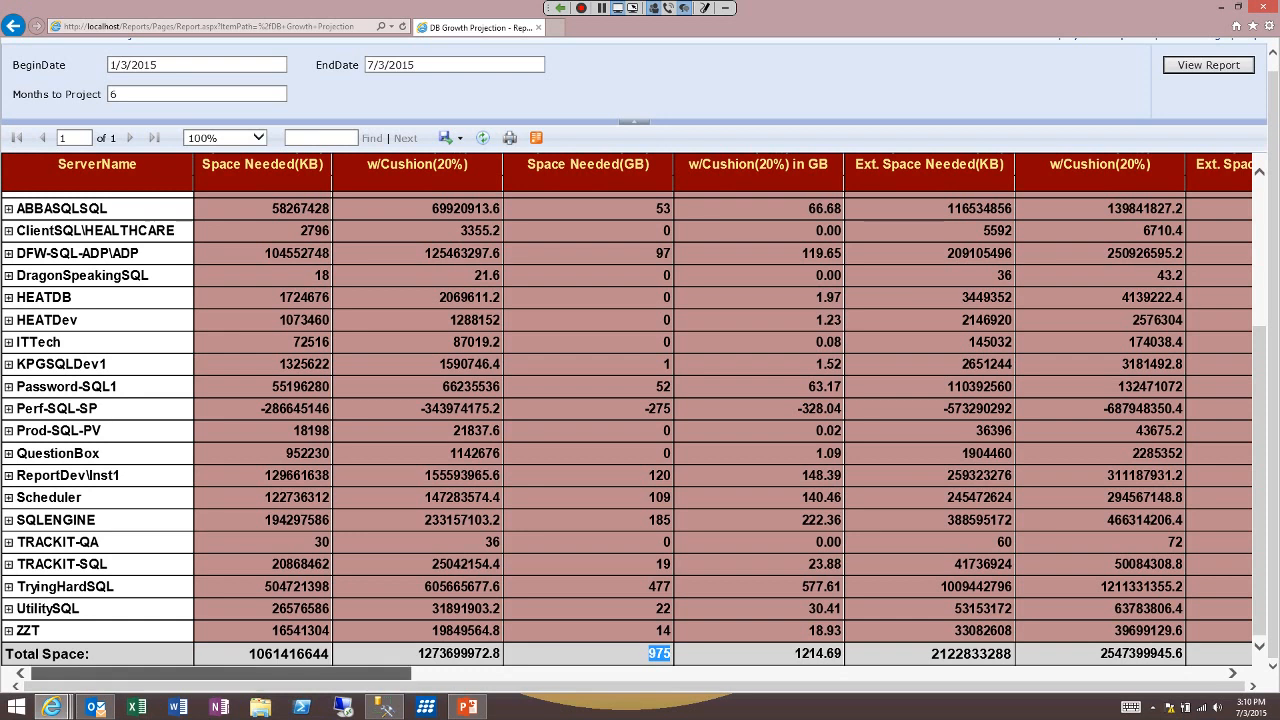
pyautogui.moveTo(220, 674); pyautogui.dragTo(315, 674)
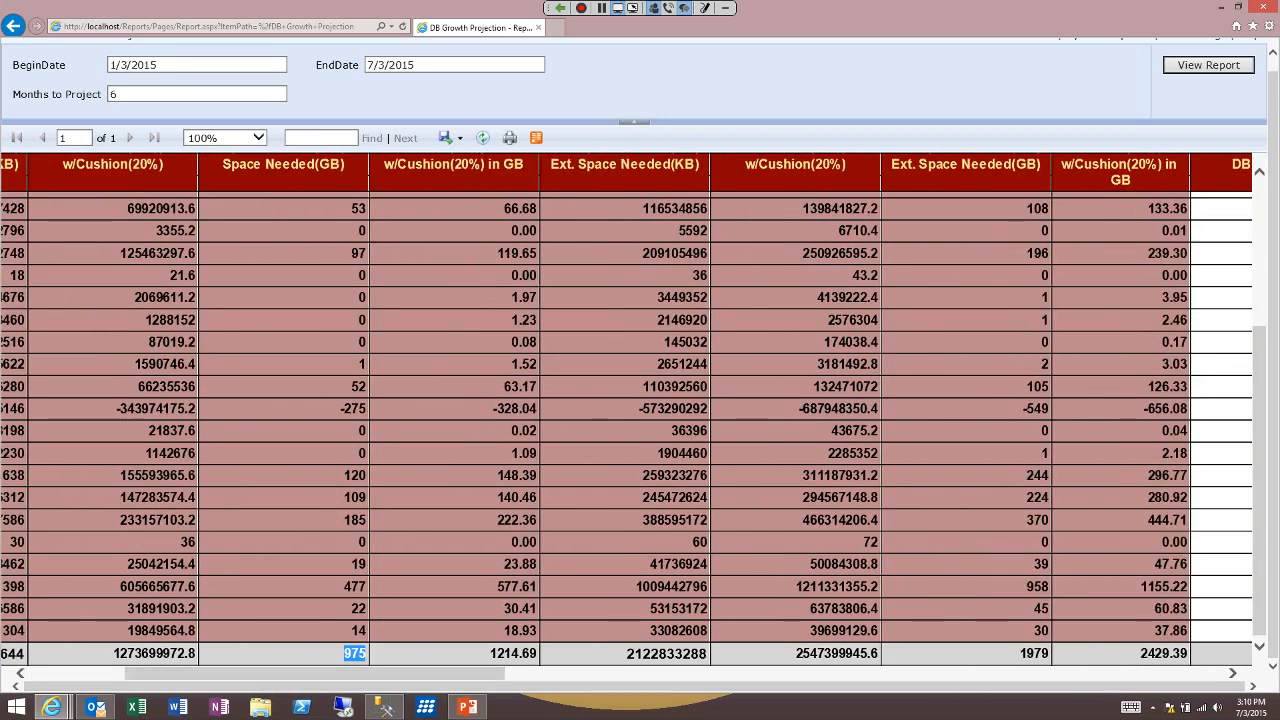
pyautogui.doubleClick(1034, 654)
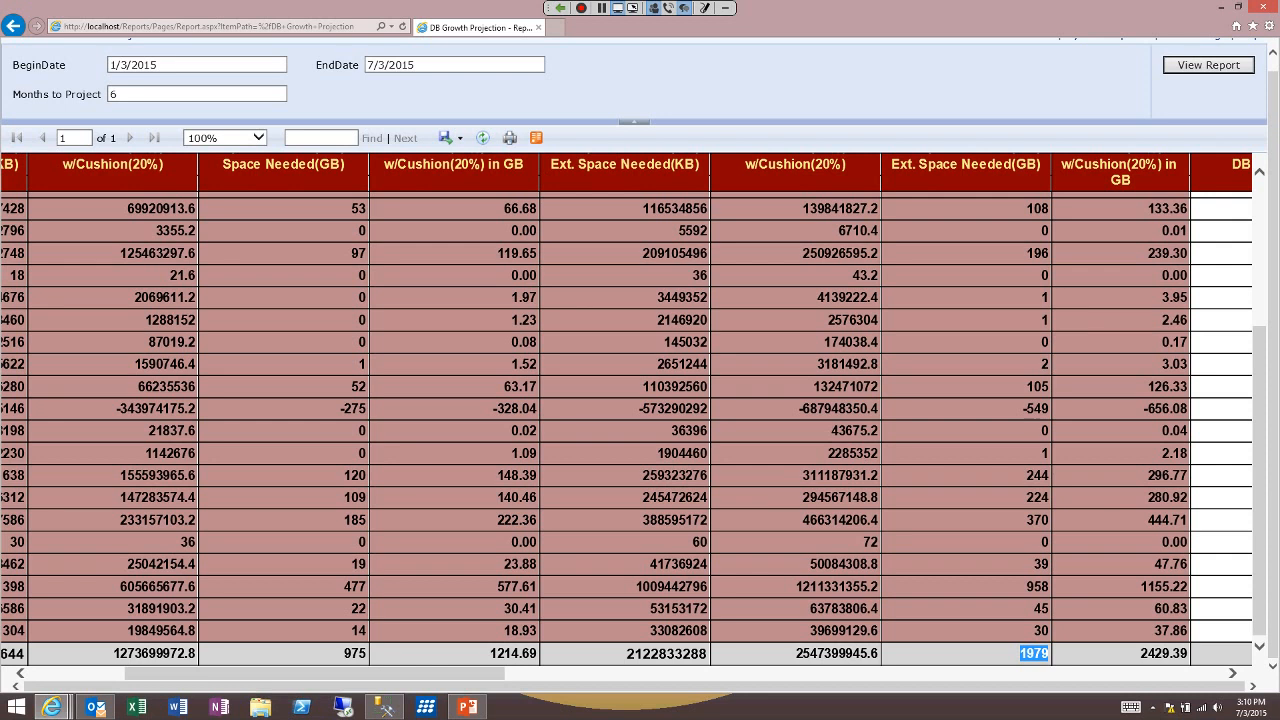
pyautogui.click(1034, 654)
pyautogui.moveTo(315, 674); pyautogui.dragTo(220, 674)
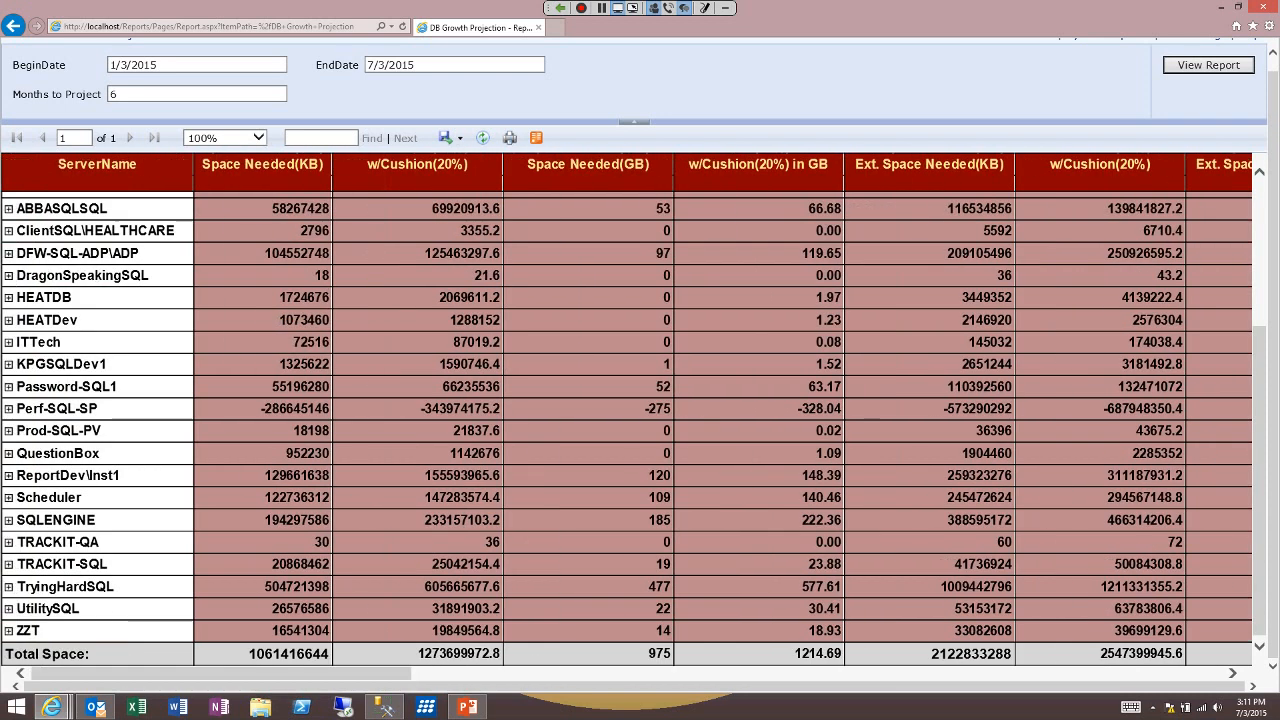
# - Switch to the SQLServerInventory report window and bring its first columns, starting at Server Name, into view
pyautogui.moveTo(52, 707)
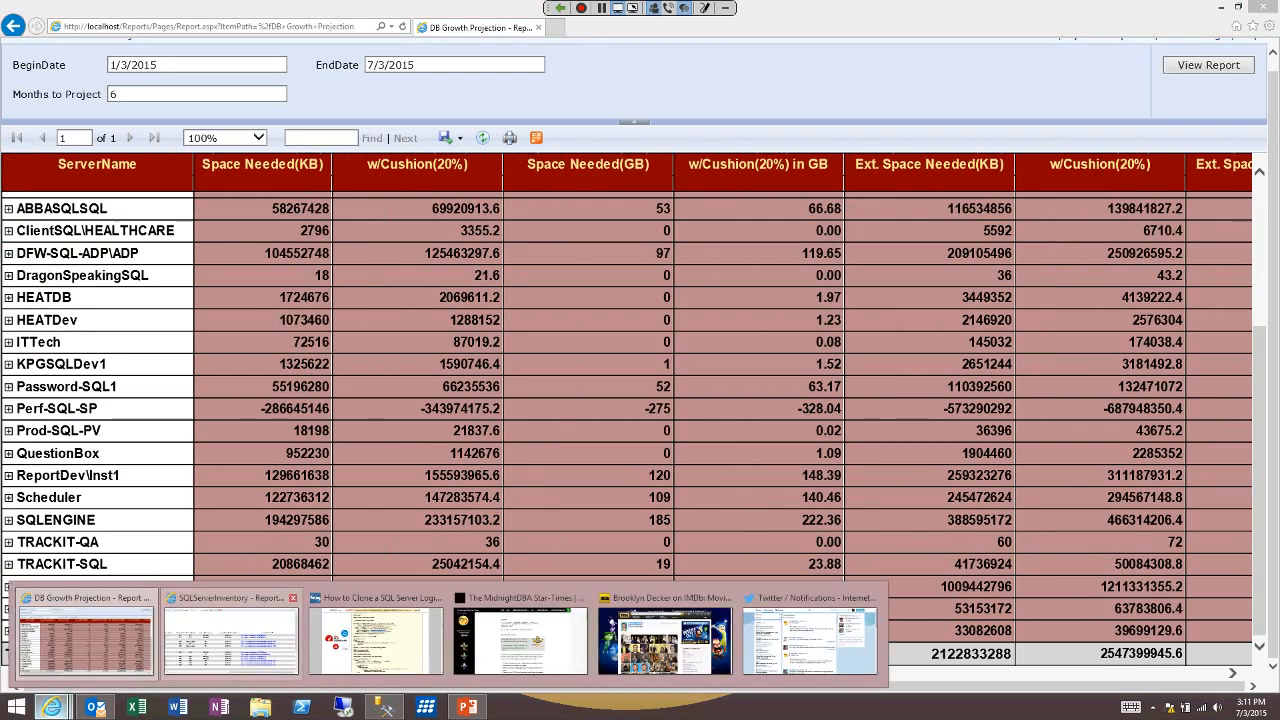
pyautogui.click(300, 638)
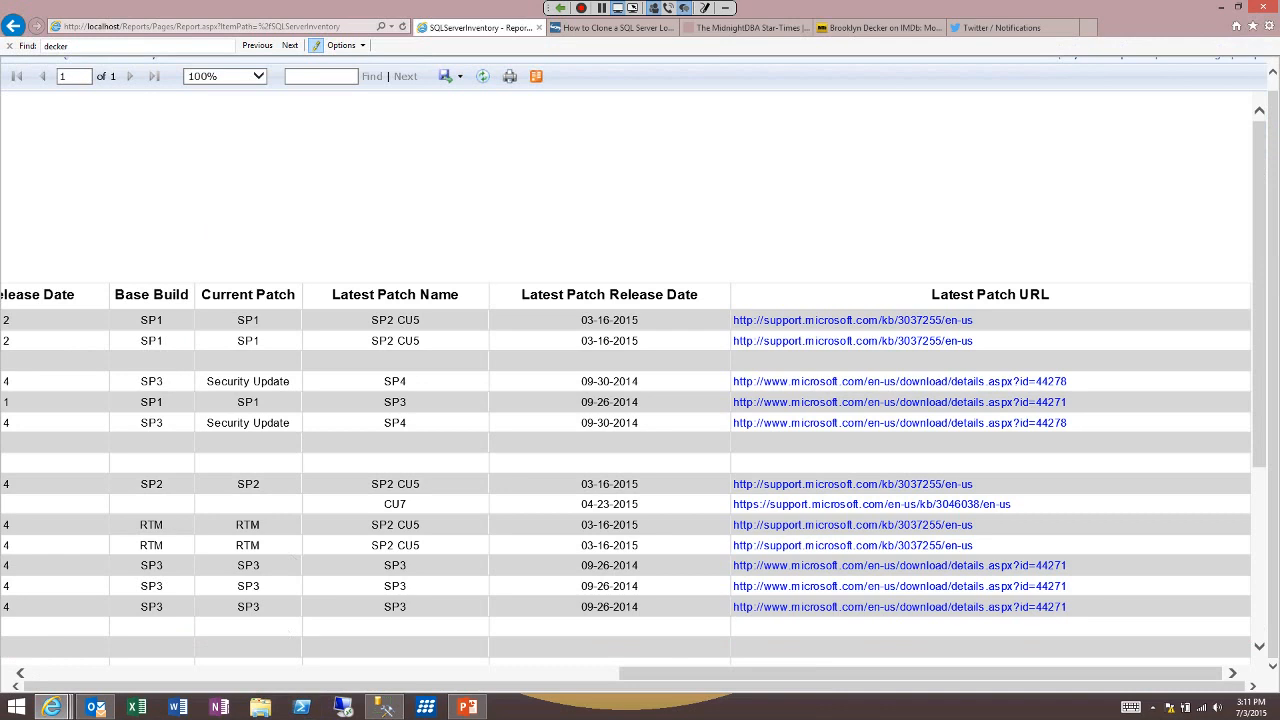
pyautogui.moveTo(920, 673); pyautogui.dragTo(331, 673)
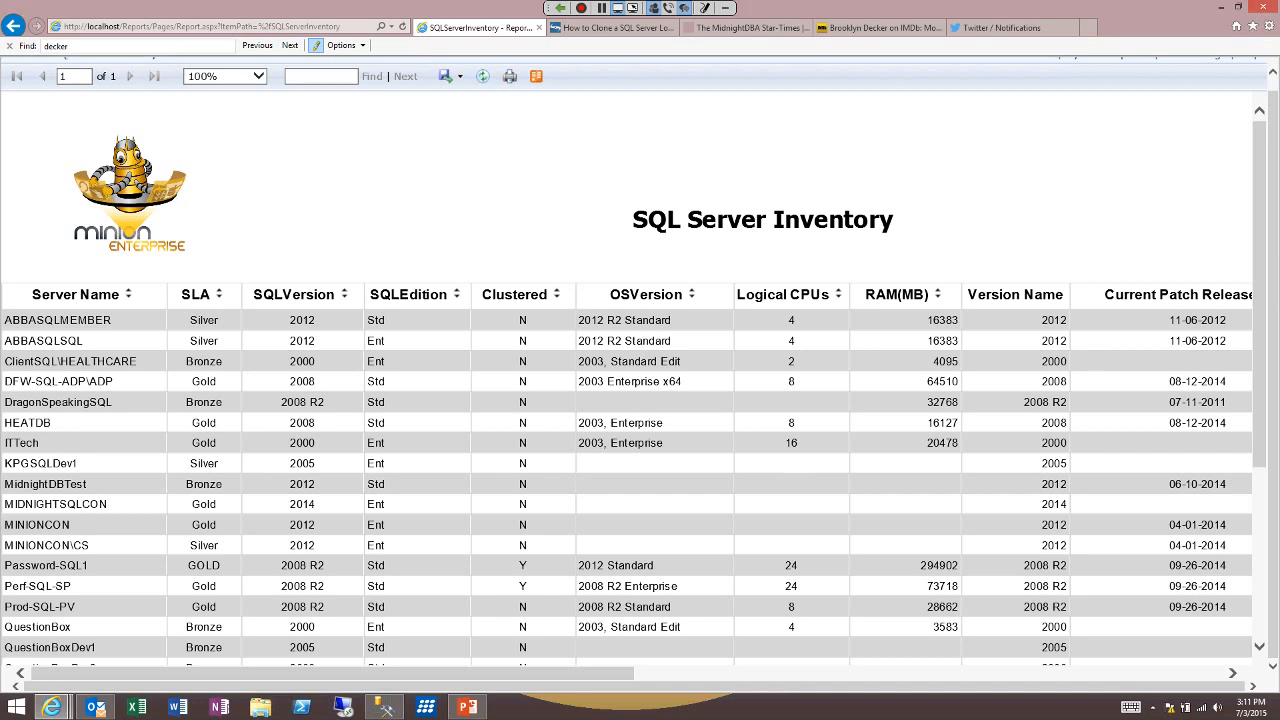
# - Highlight the first server's current and latest patch details and the fourth server's latest patch name, and examine the Latest Patch URL column
pyautogui.moveTo(420, 673); pyautogui.dragTo(755, 673)
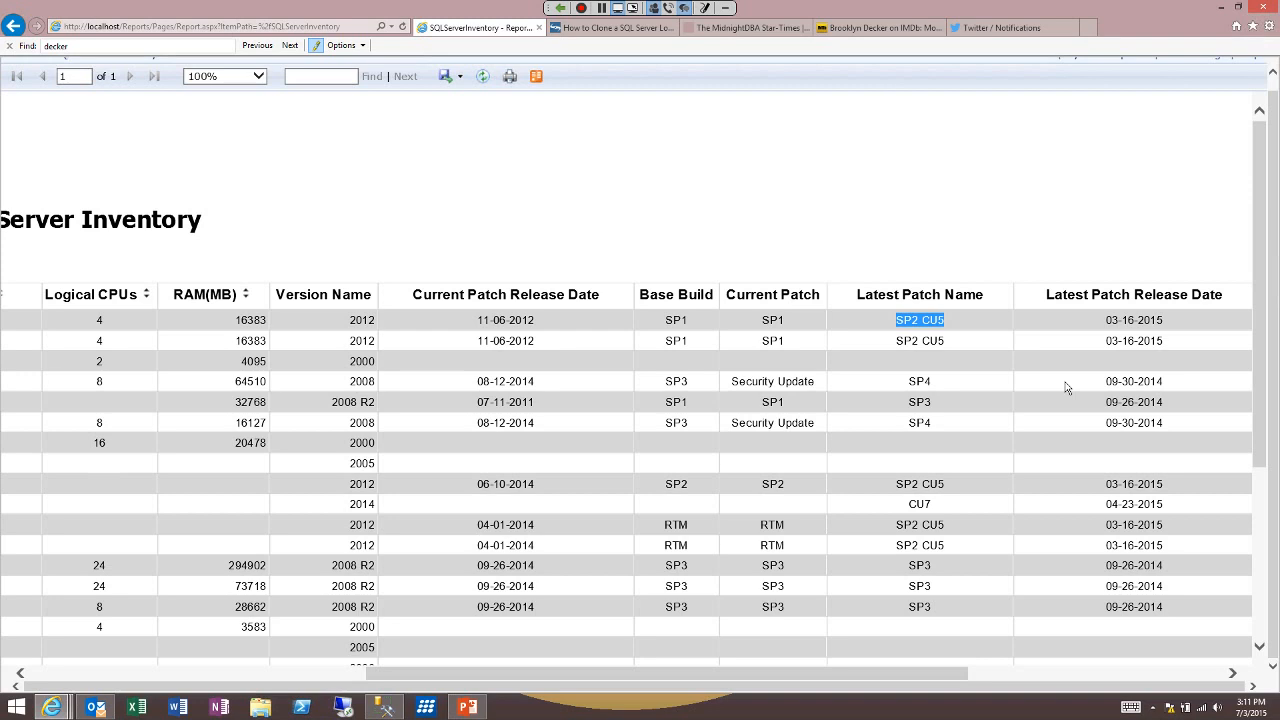
pyautogui.doubleClick(521, 320)
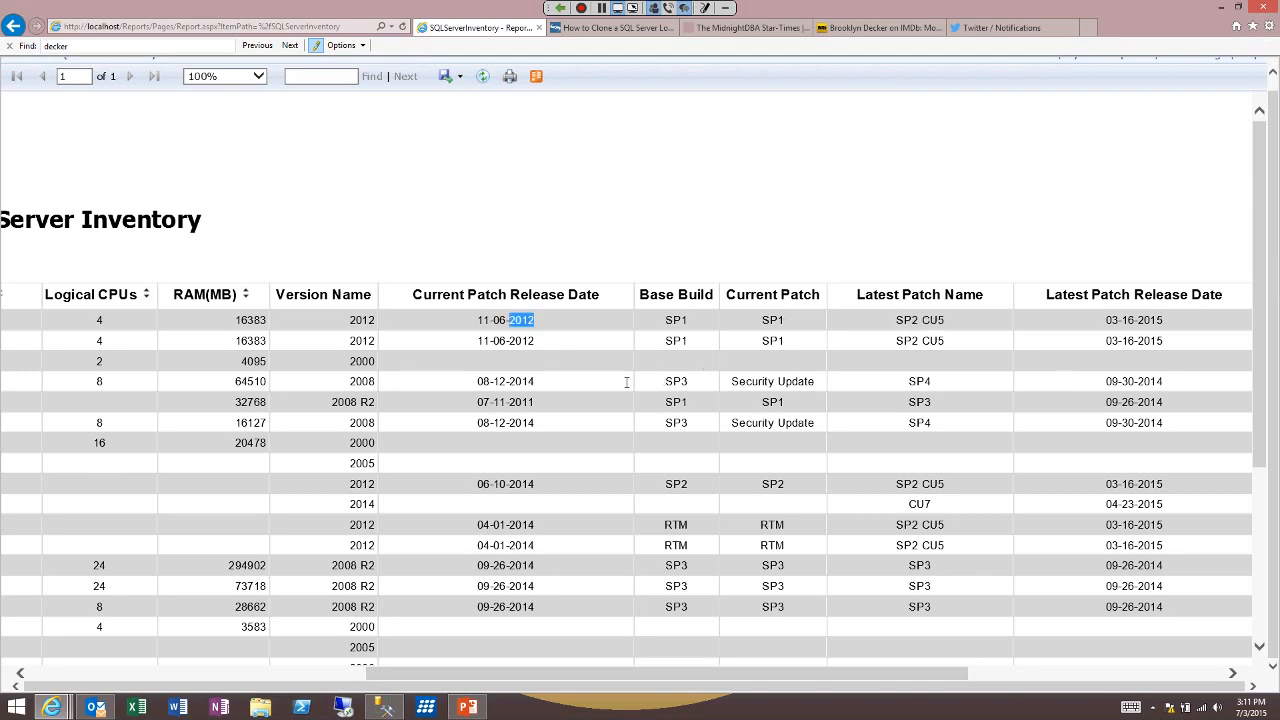
pyautogui.doubleClick(1150, 320)
pyautogui.moveTo(881, 456); pyautogui.dragTo(1098, 457)
pyautogui.hscroll(5, 1140, 340)
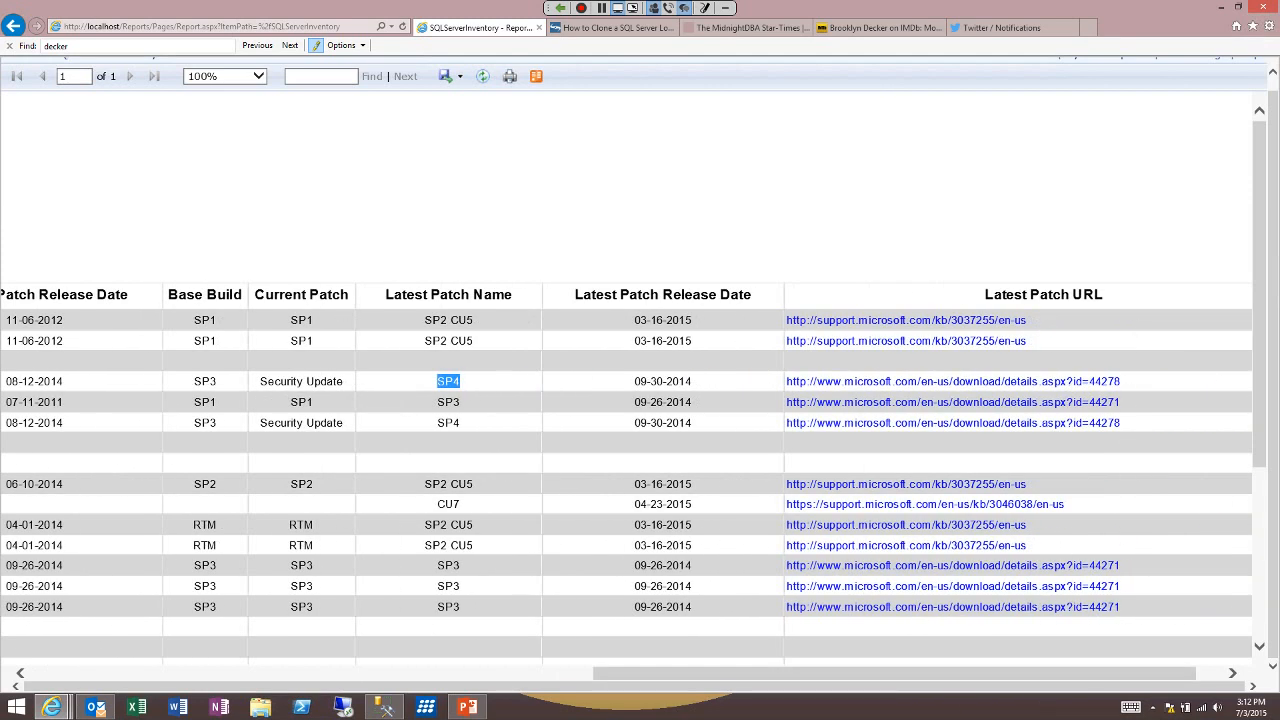
pyautogui.hscroll(-3, 769, 456)
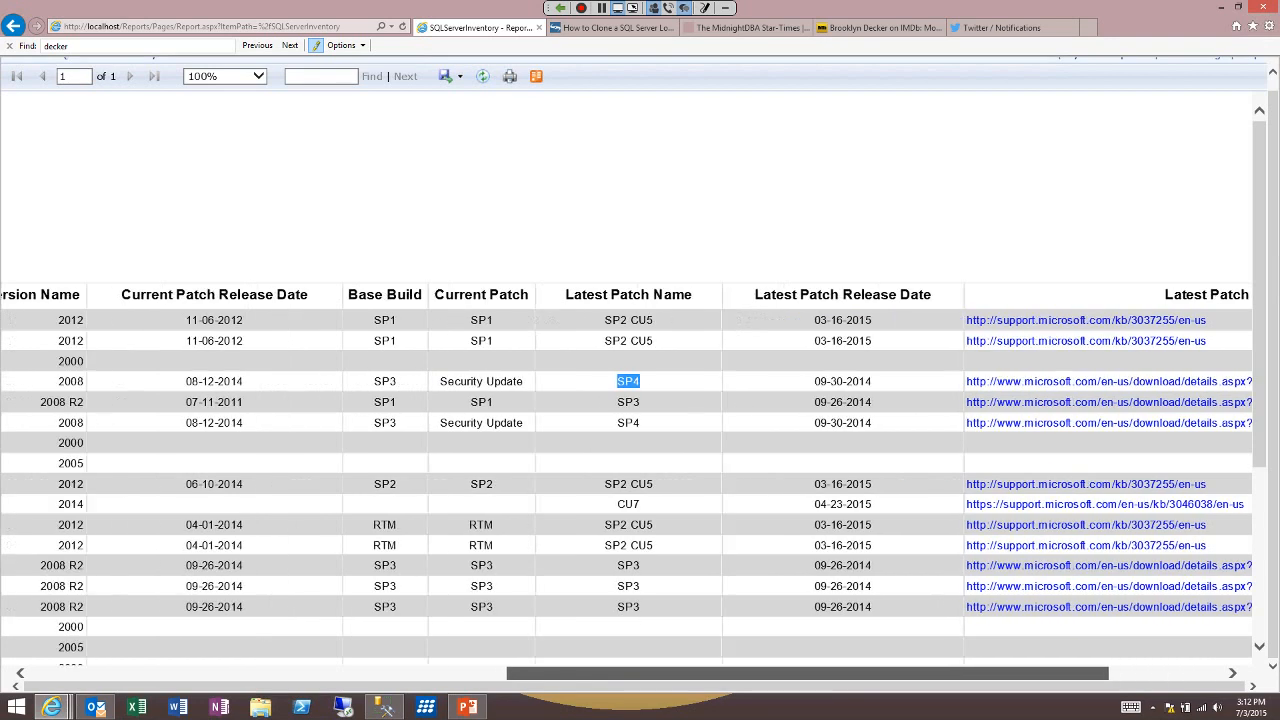
pyautogui.click(769, 456)
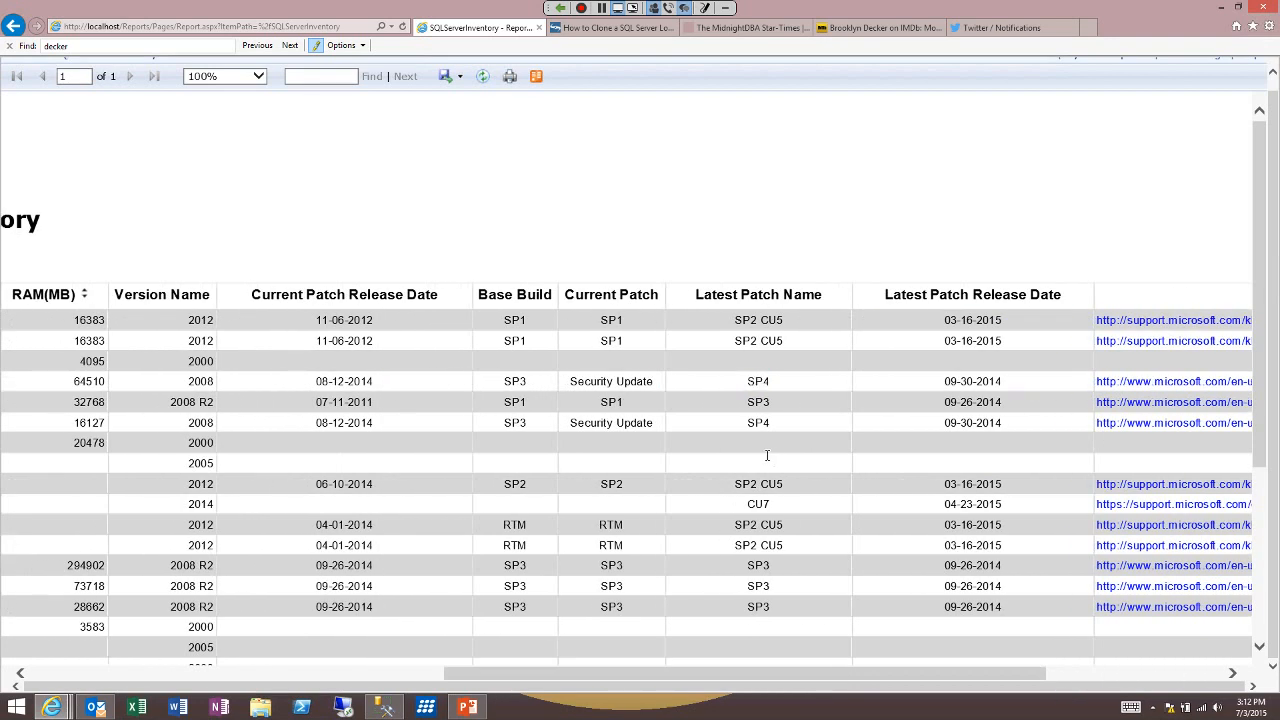